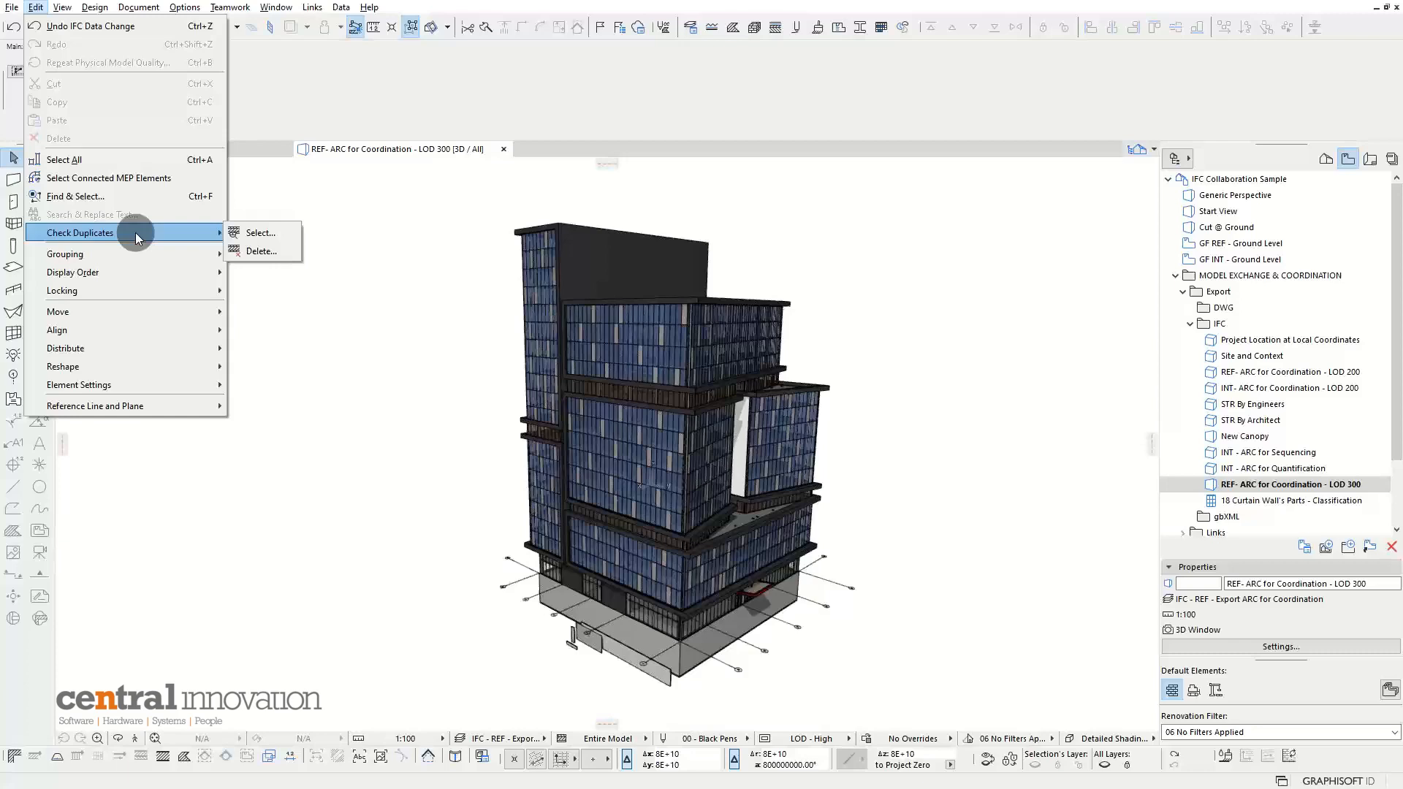
# Step: Check the active window for duplicate elements and select the duplicates found
pyautogui.click(276, 234)
pyautogui.moveTo(323, 224); pyautogui.dragTo(477, 204)
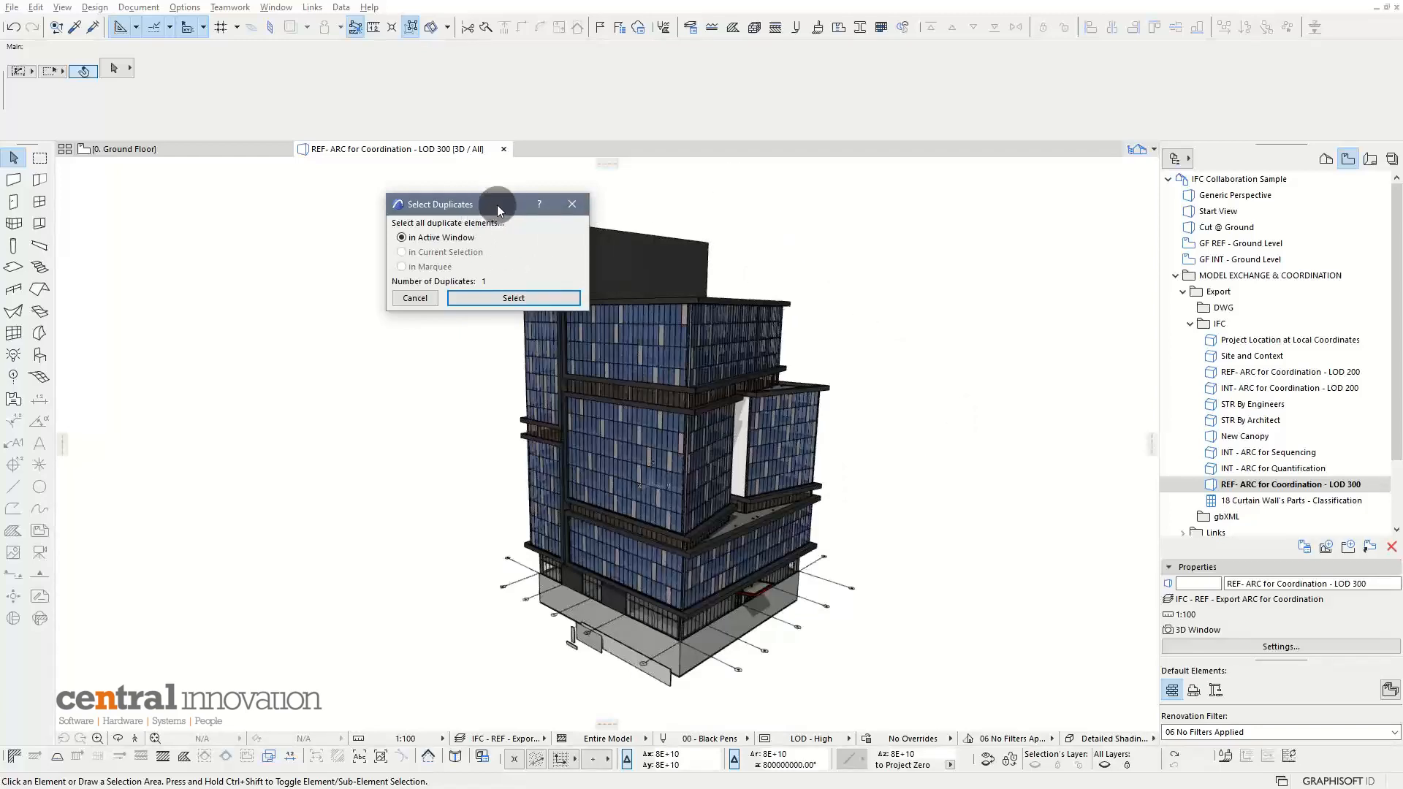
pyautogui.moveTo(498, 207); pyautogui.dragTo(457, 229)
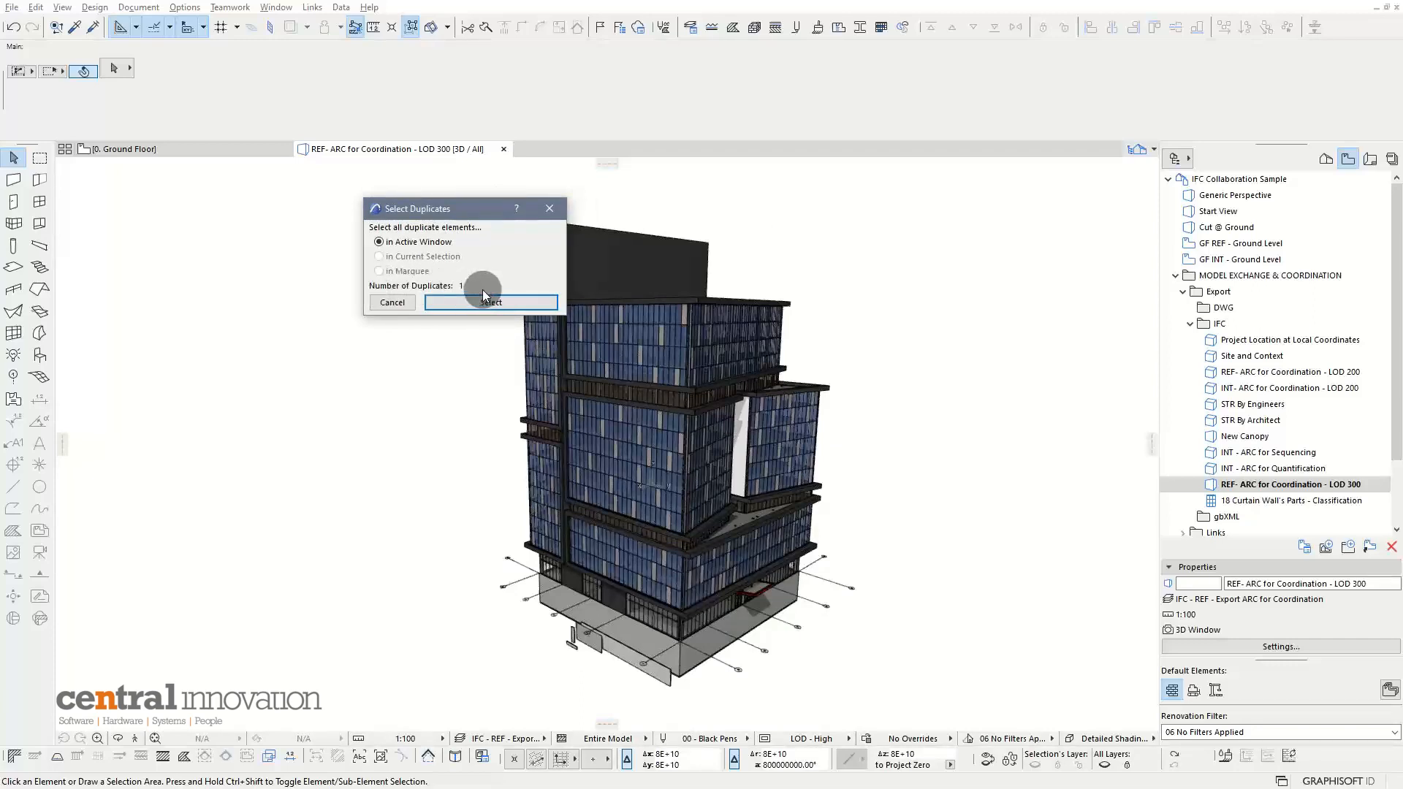
pyautogui.moveTo(481, 213); pyautogui.dragTo(415, 176)
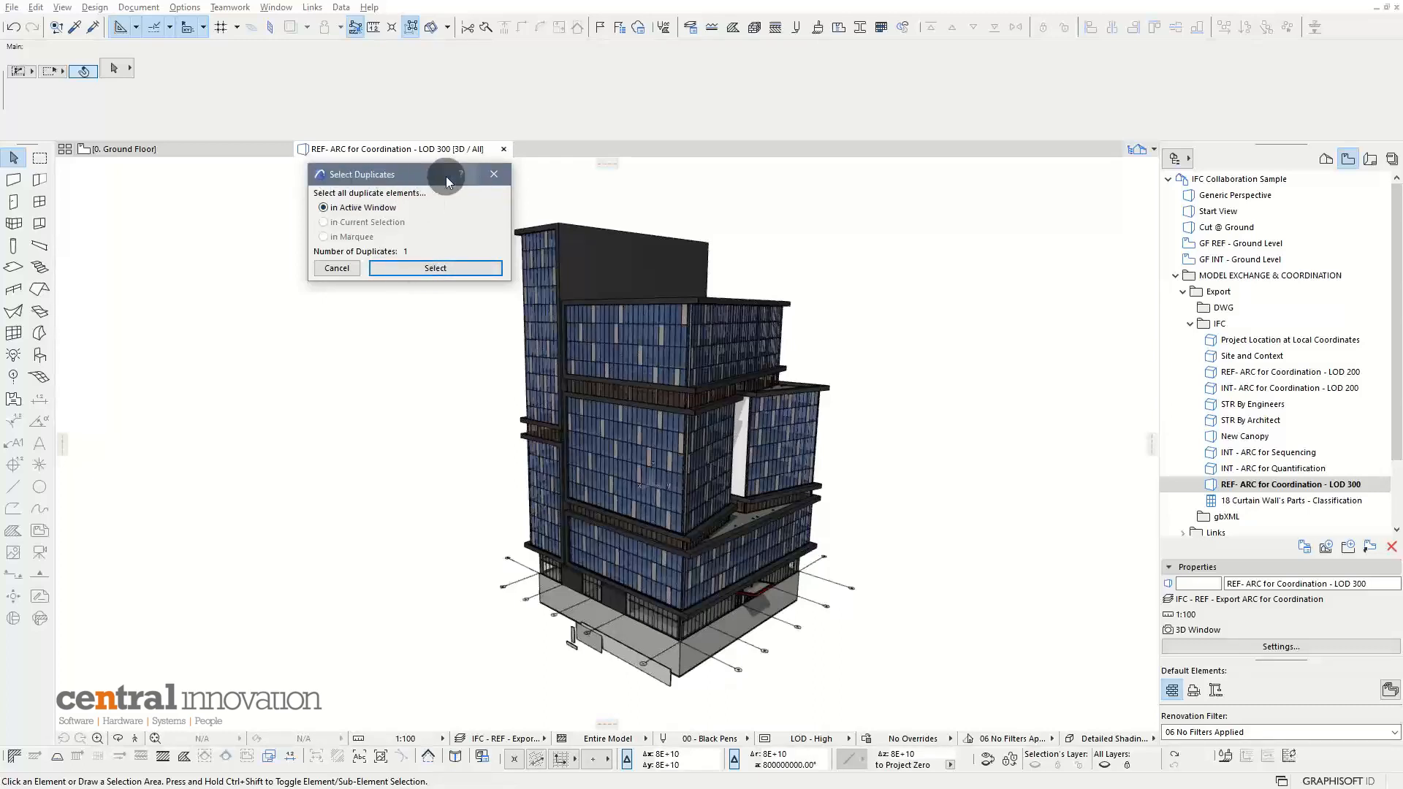
pyautogui.click(436, 268)
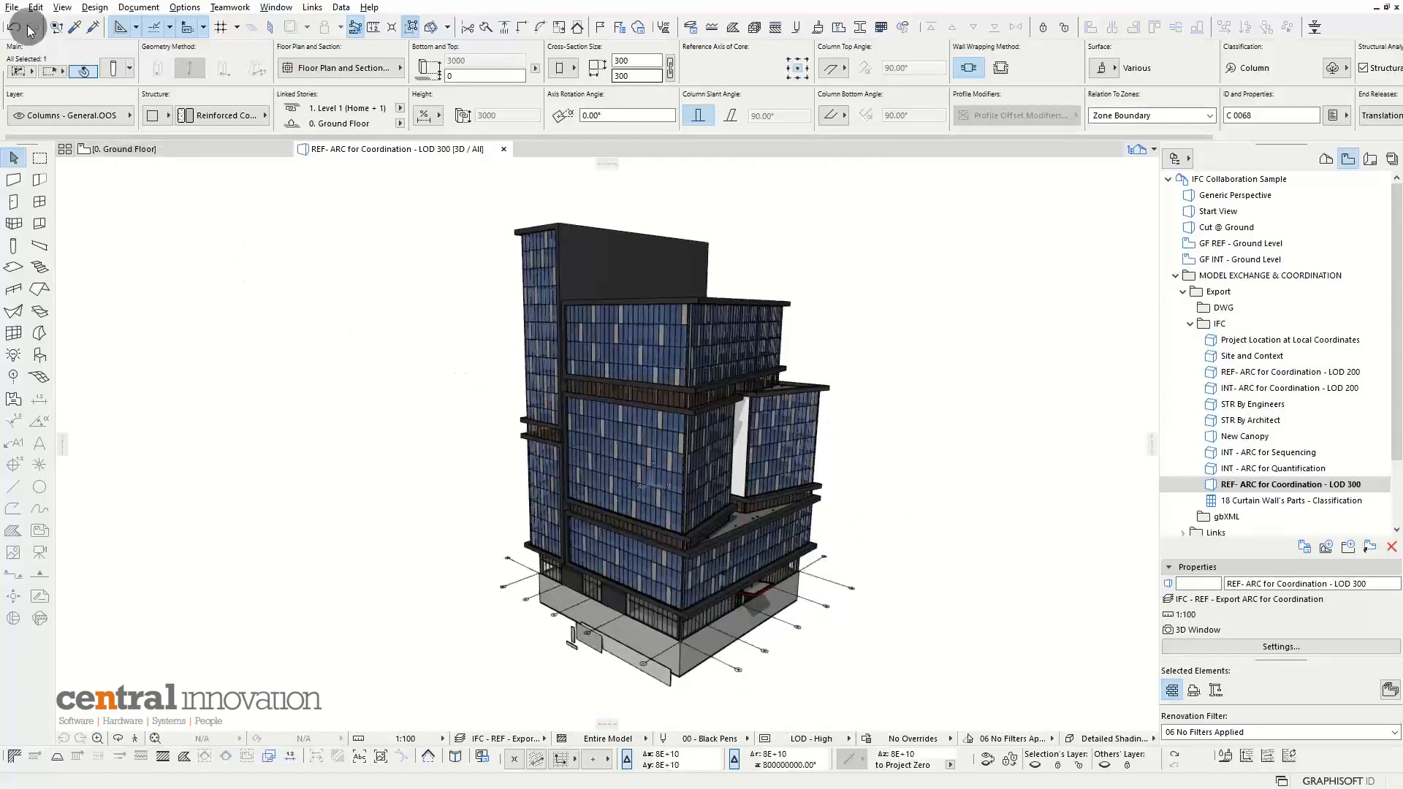
# Step: Show only the selected duplicate column in 3D, inspect it up close from another angle, and deselect it
pyautogui.rightClick(865, 300)
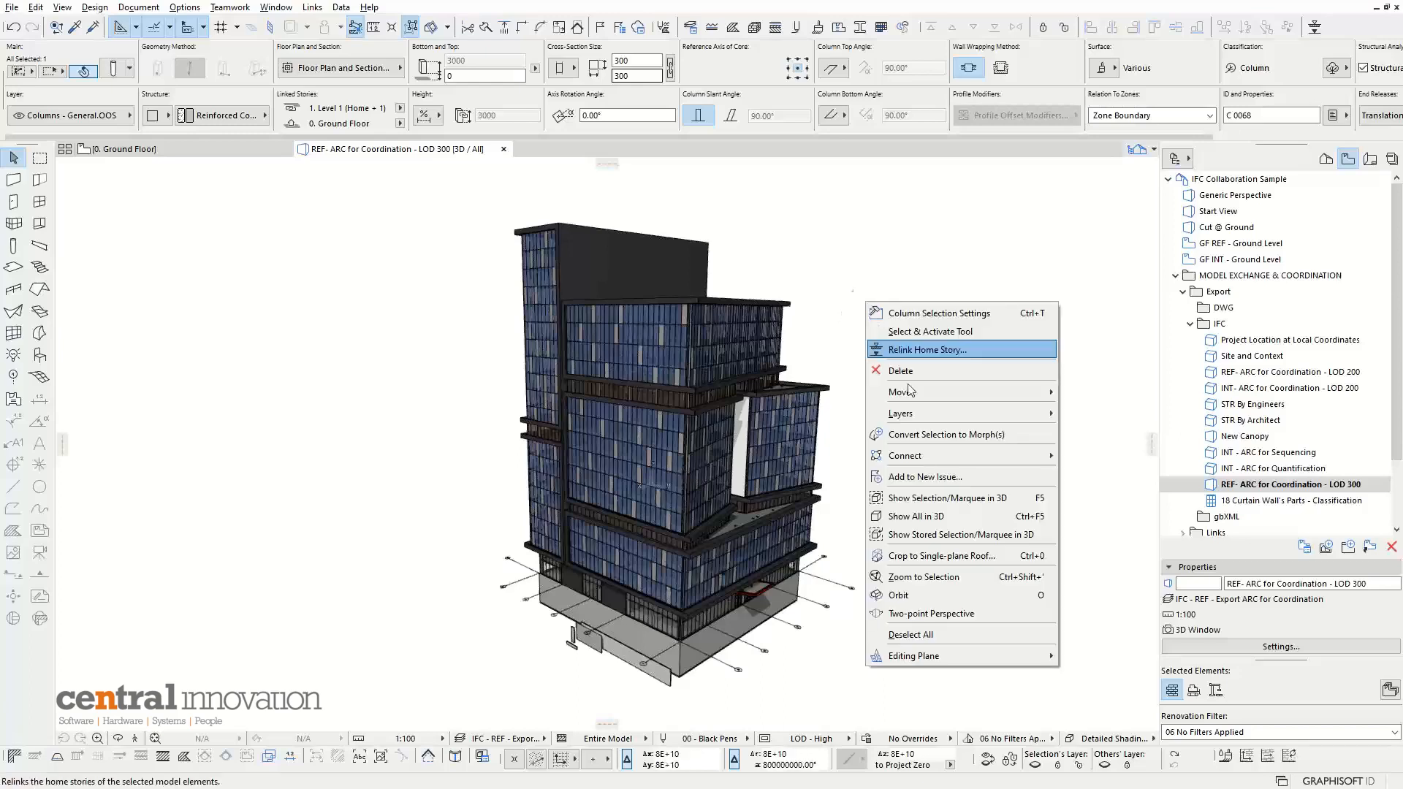
pyautogui.click(954, 496)
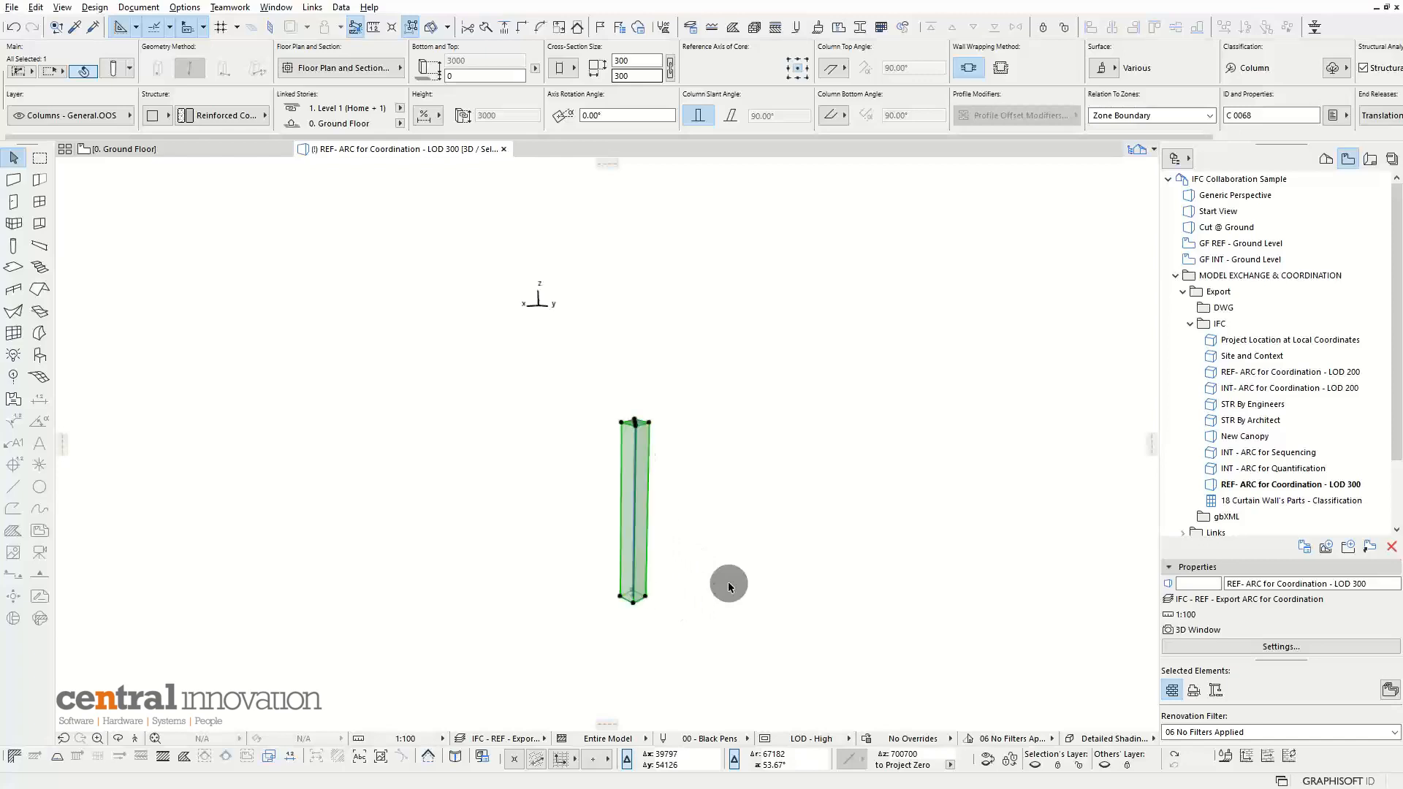
pyautogui.click(35, 7)
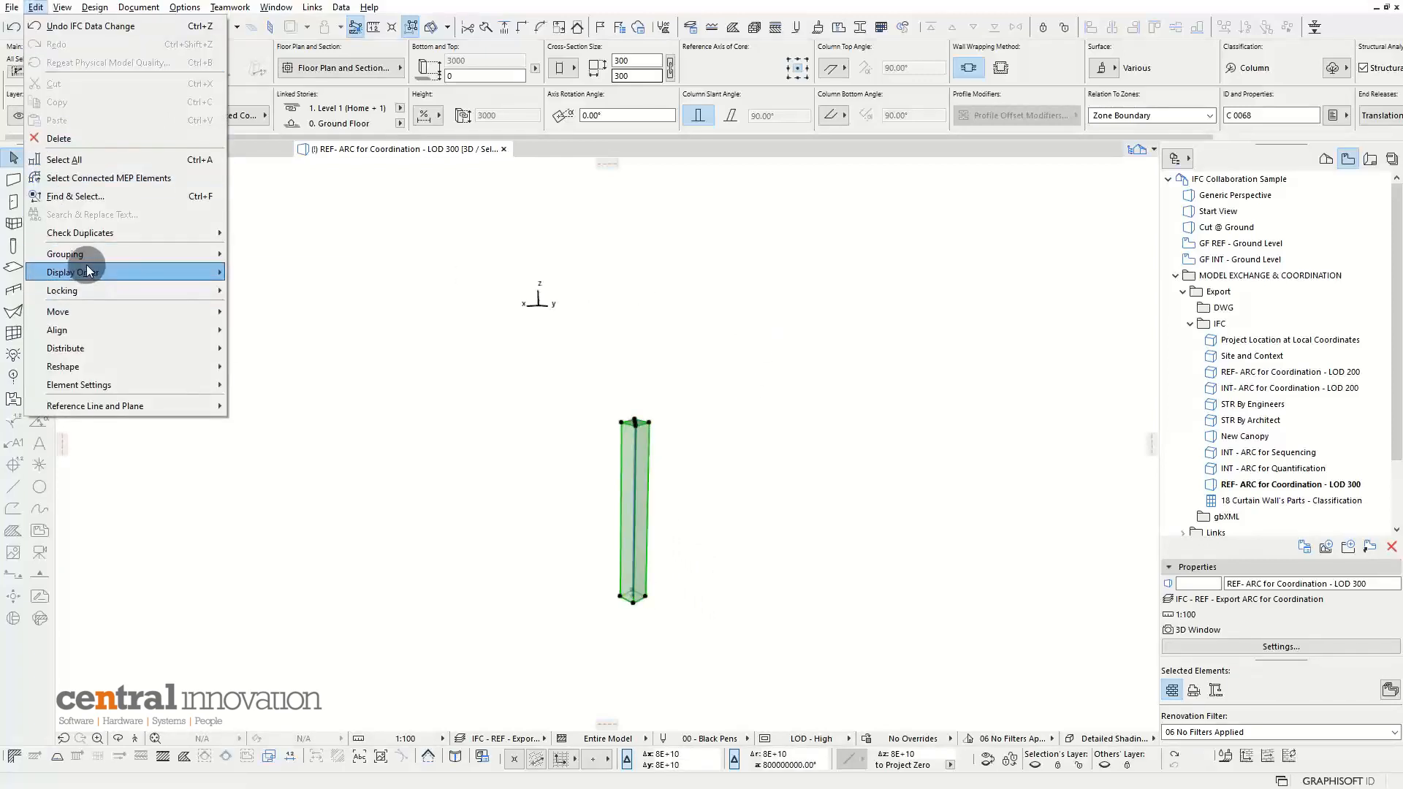
pyautogui.moveTo(63, 7)
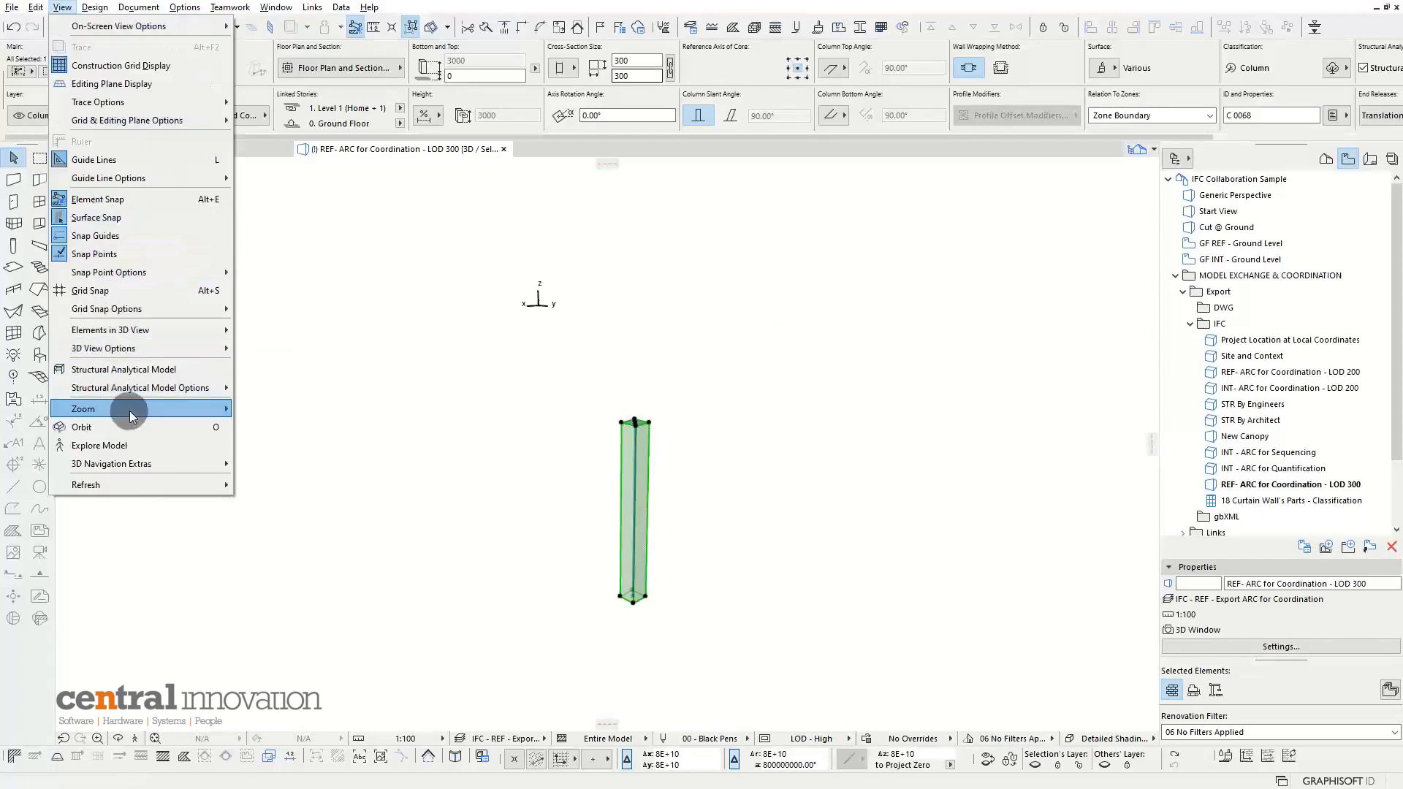
pyautogui.moveTo(197, 408)
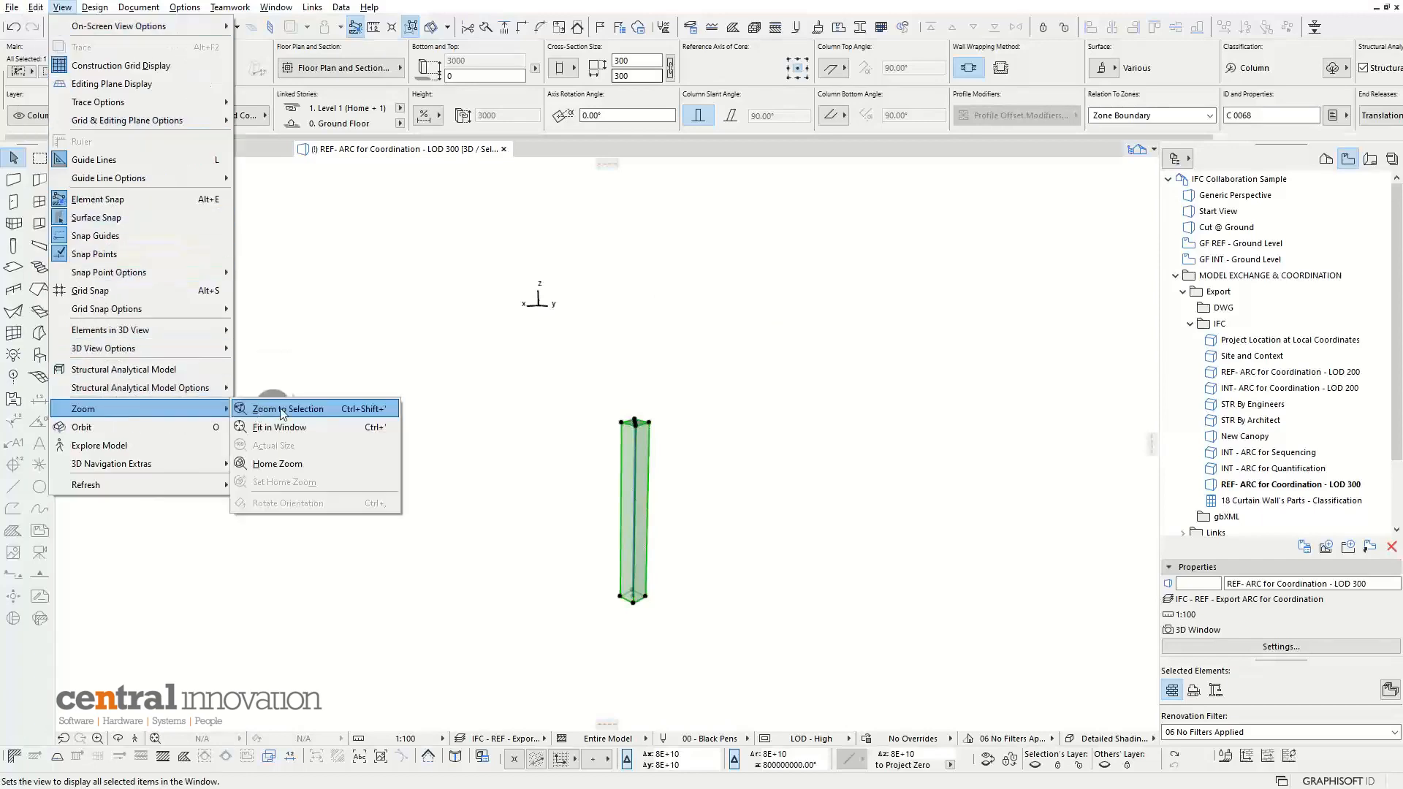
pyautogui.click(388, 414)
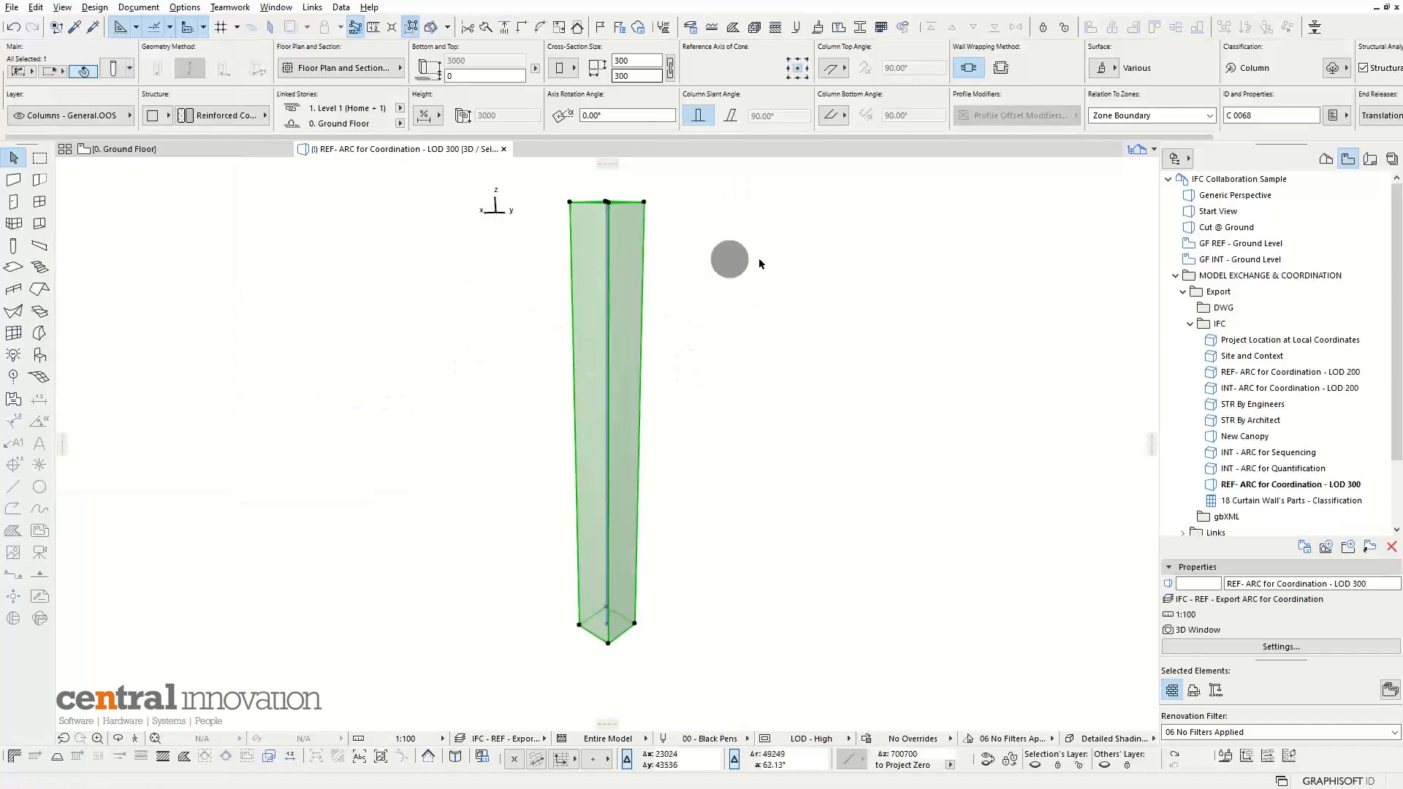
pyautogui.keyDown('shift'); pyautogui.moveTo(695, 312); pyautogui.dragTo(738, 340, button='middle'); pyautogui.keyUp('shift')
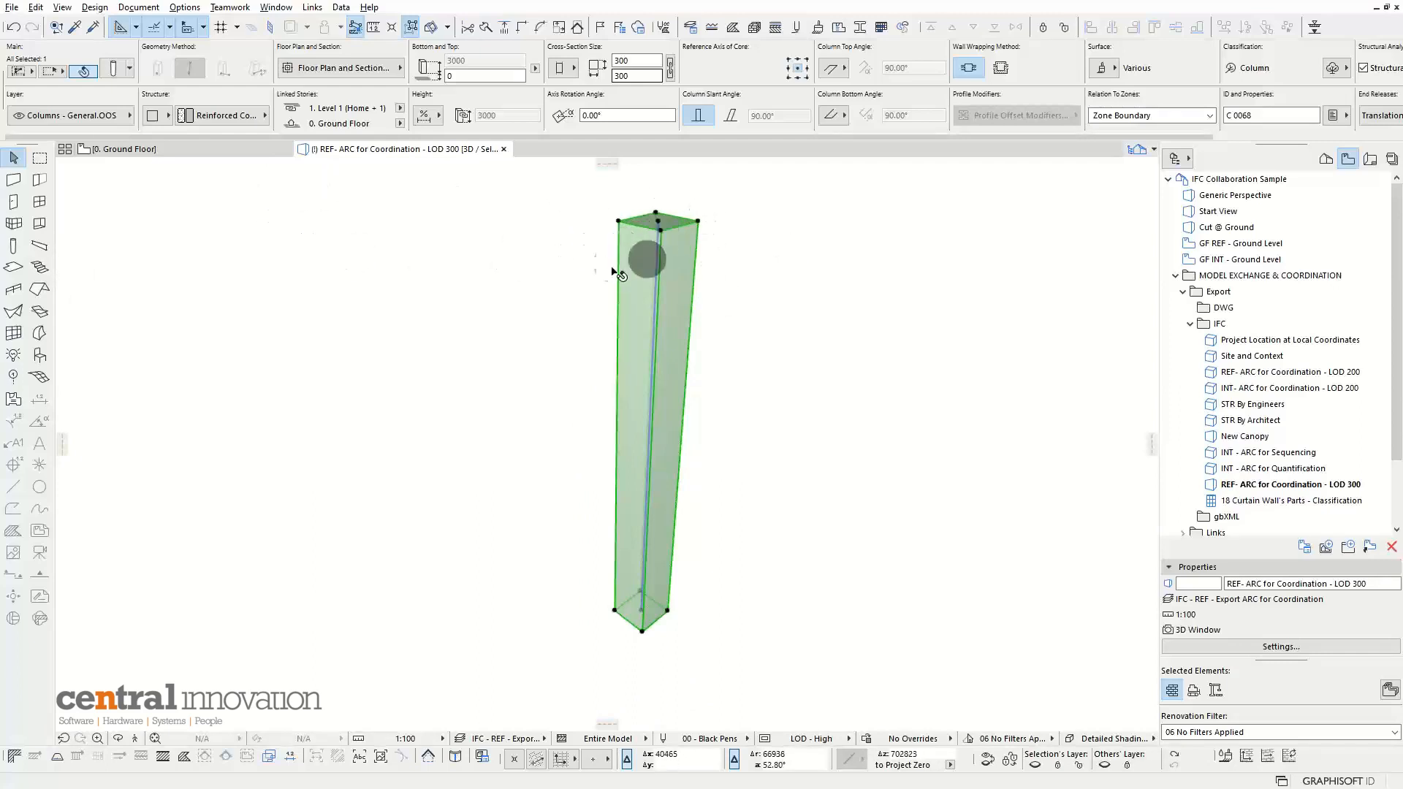
pyautogui.click(765, 230)
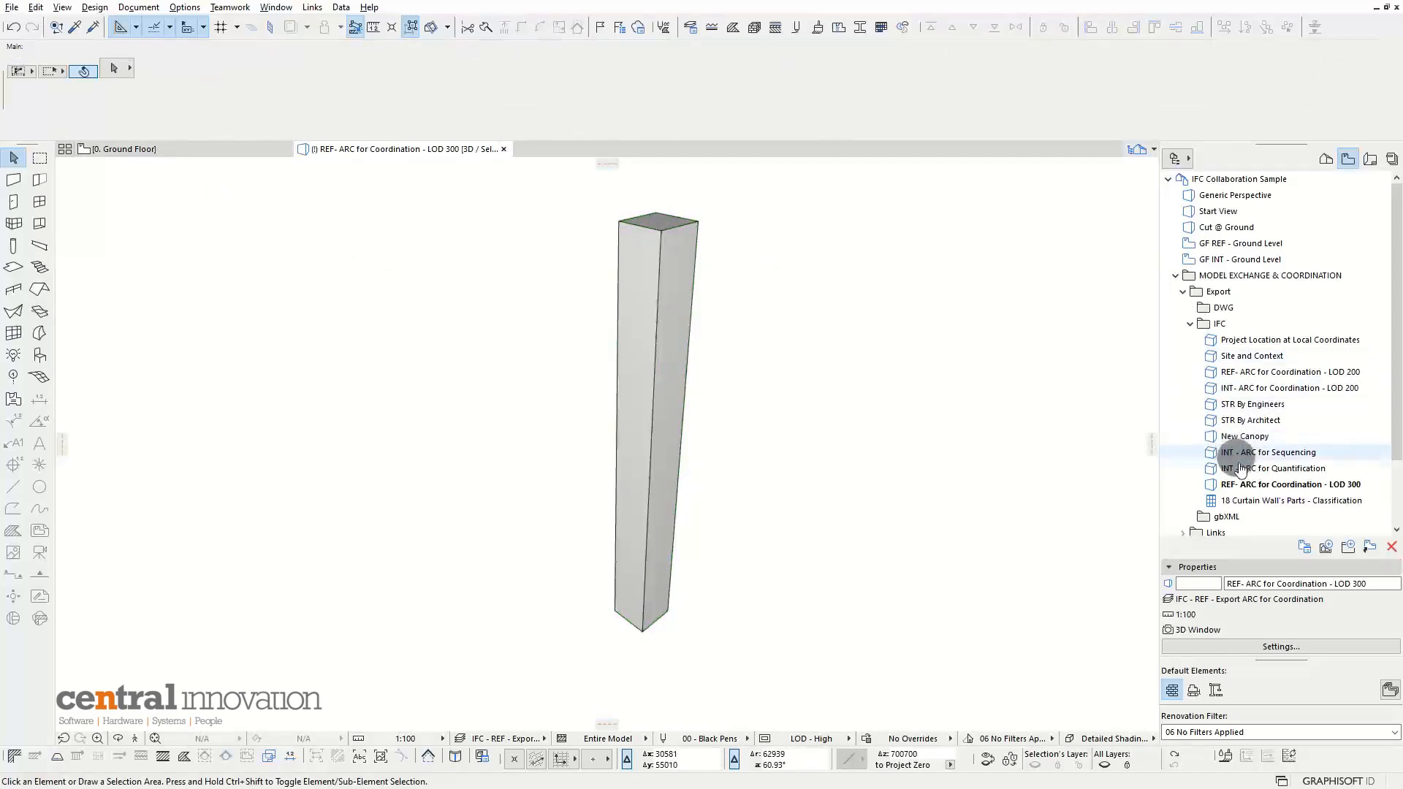
# Step: Reopen the REF- ARC for Coordination - LOD 300 view and run Collision Detection with the existing wall and column criteria and tolerances
pyautogui.click(1251, 490)
pyautogui.doubleClick(1251, 490)
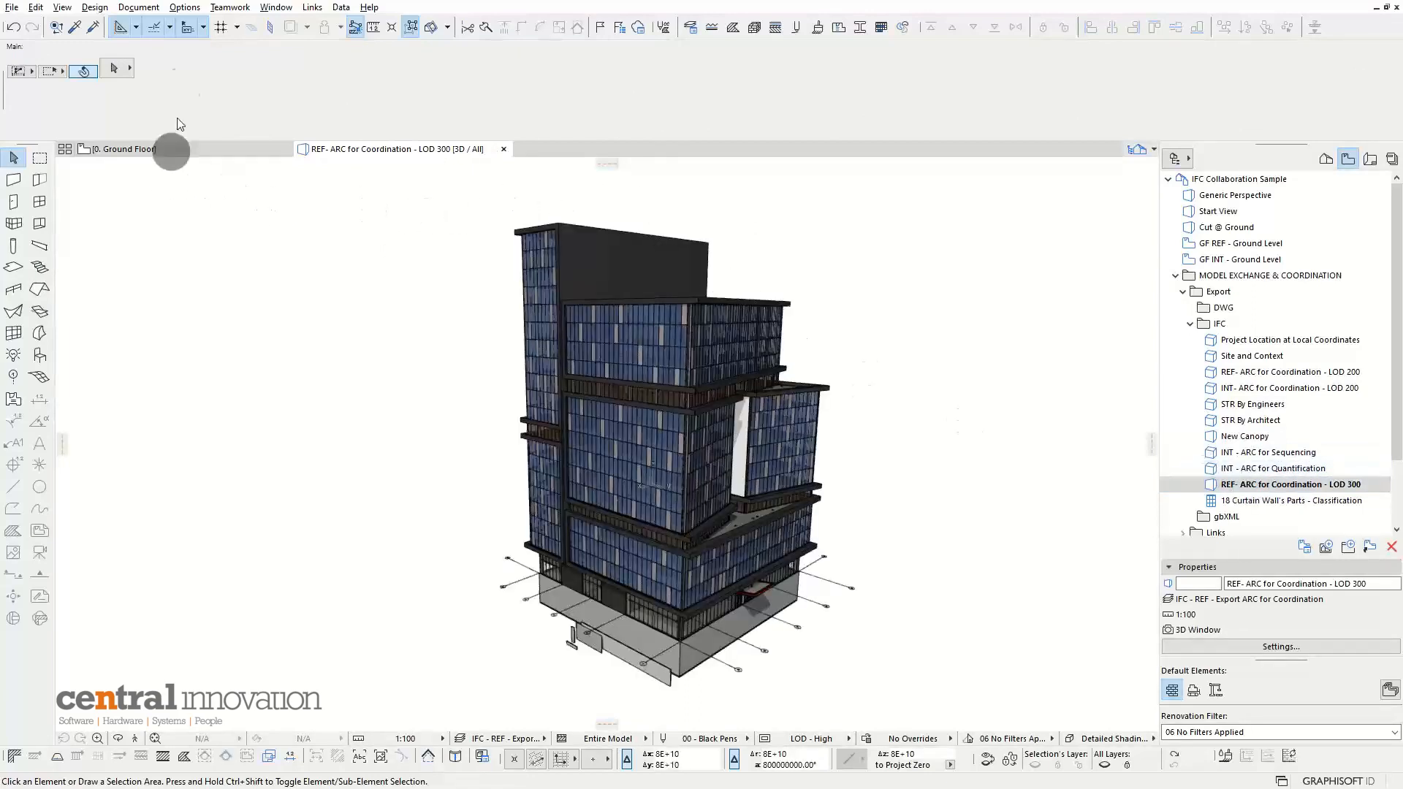
pyautogui.click(63, 9)
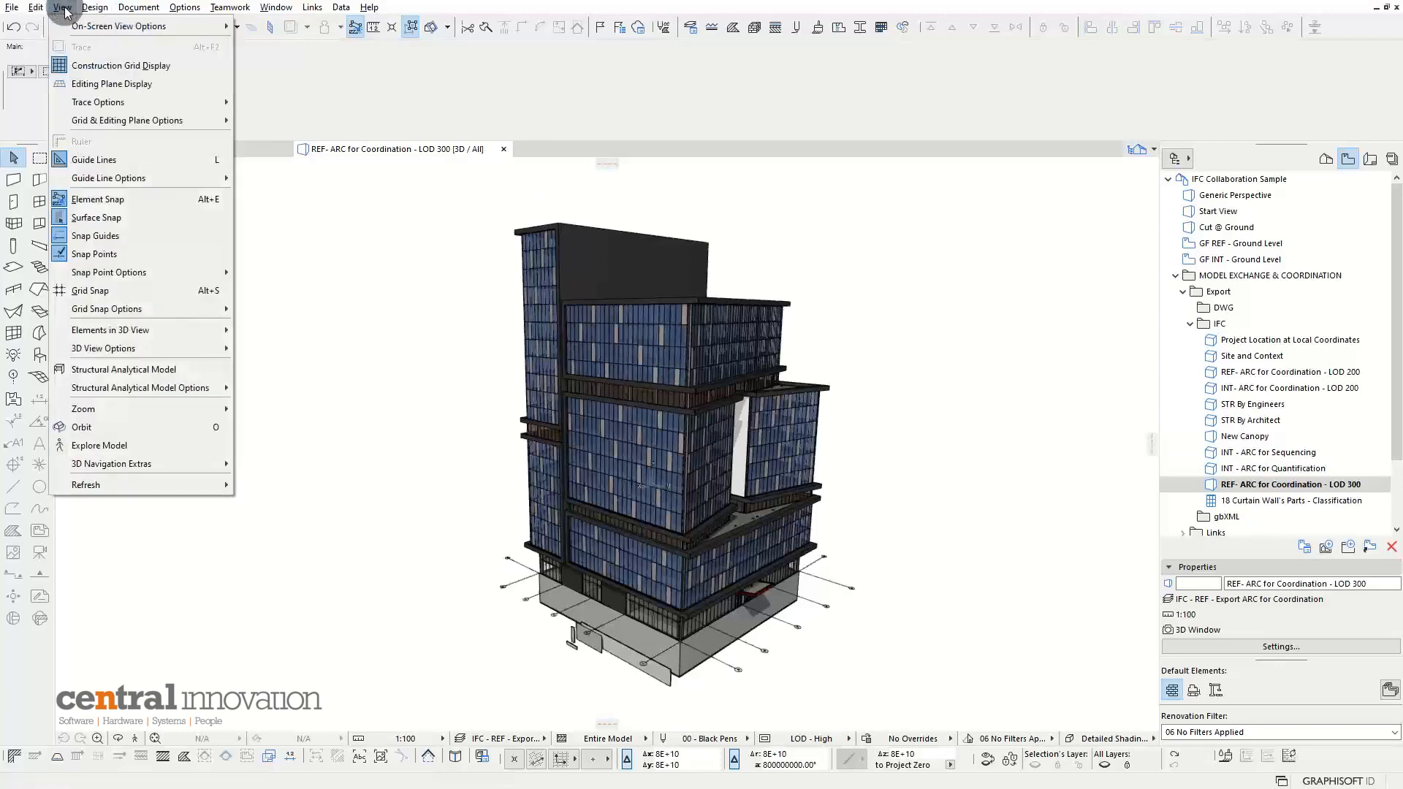
pyautogui.moveTo(95, 9)
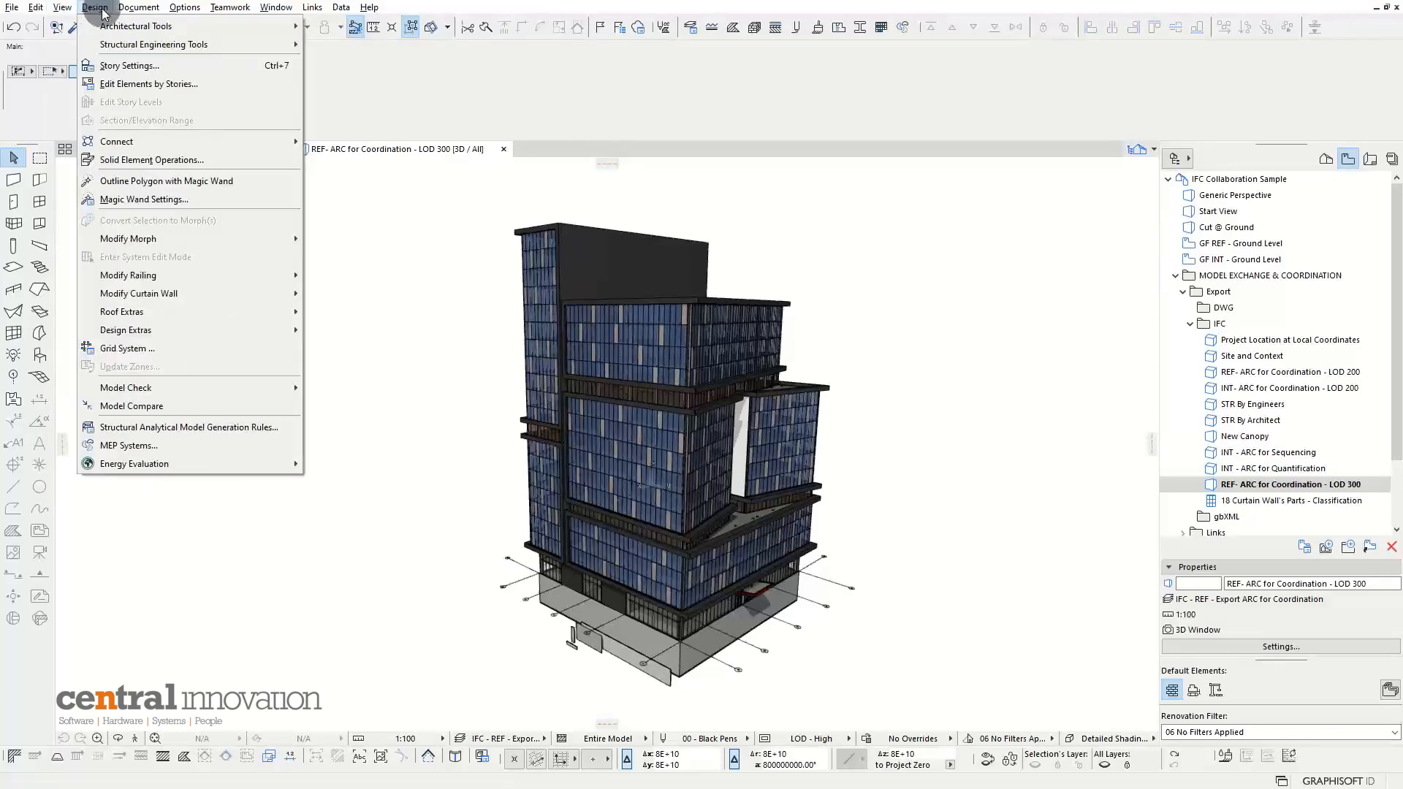
pyautogui.moveTo(155, 390)
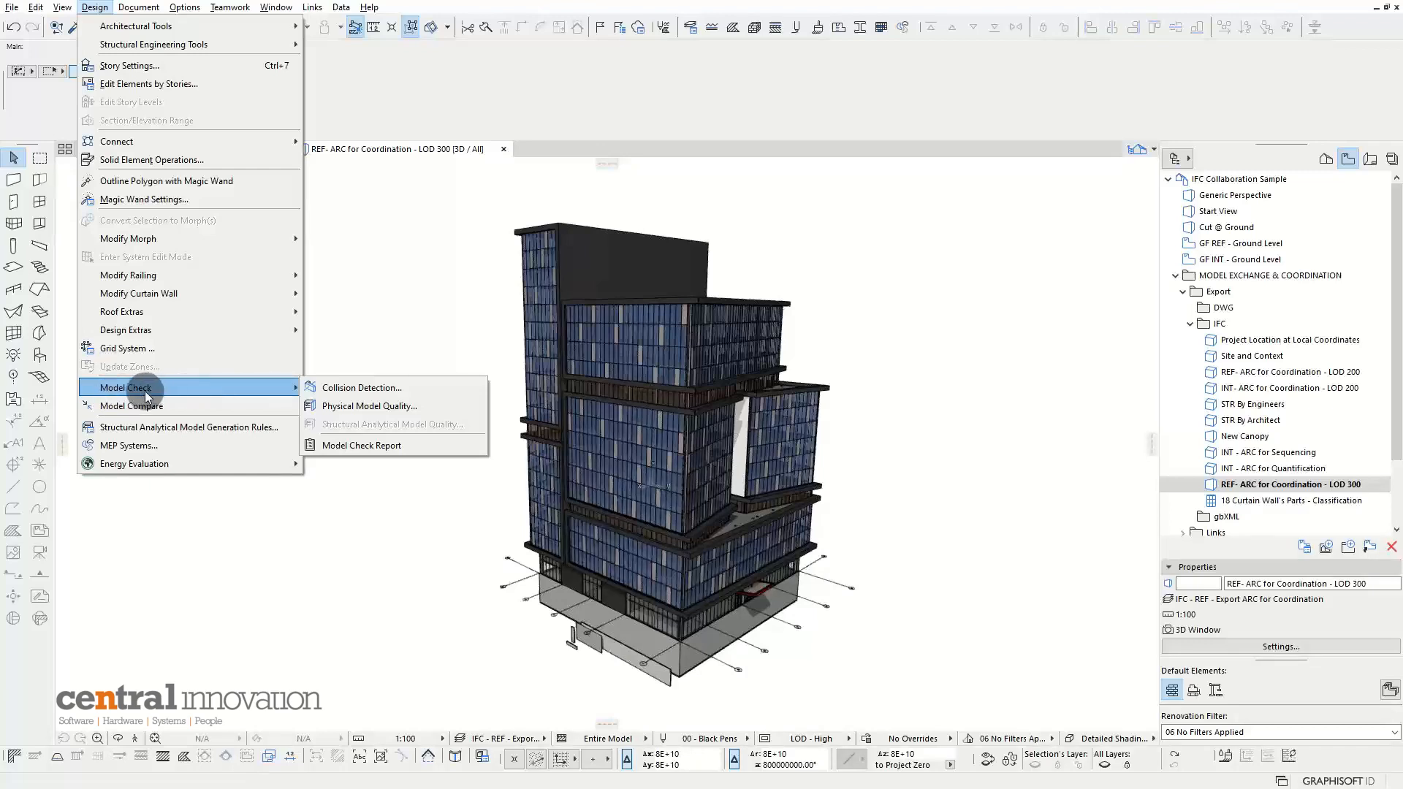
pyautogui.click(419, 390)
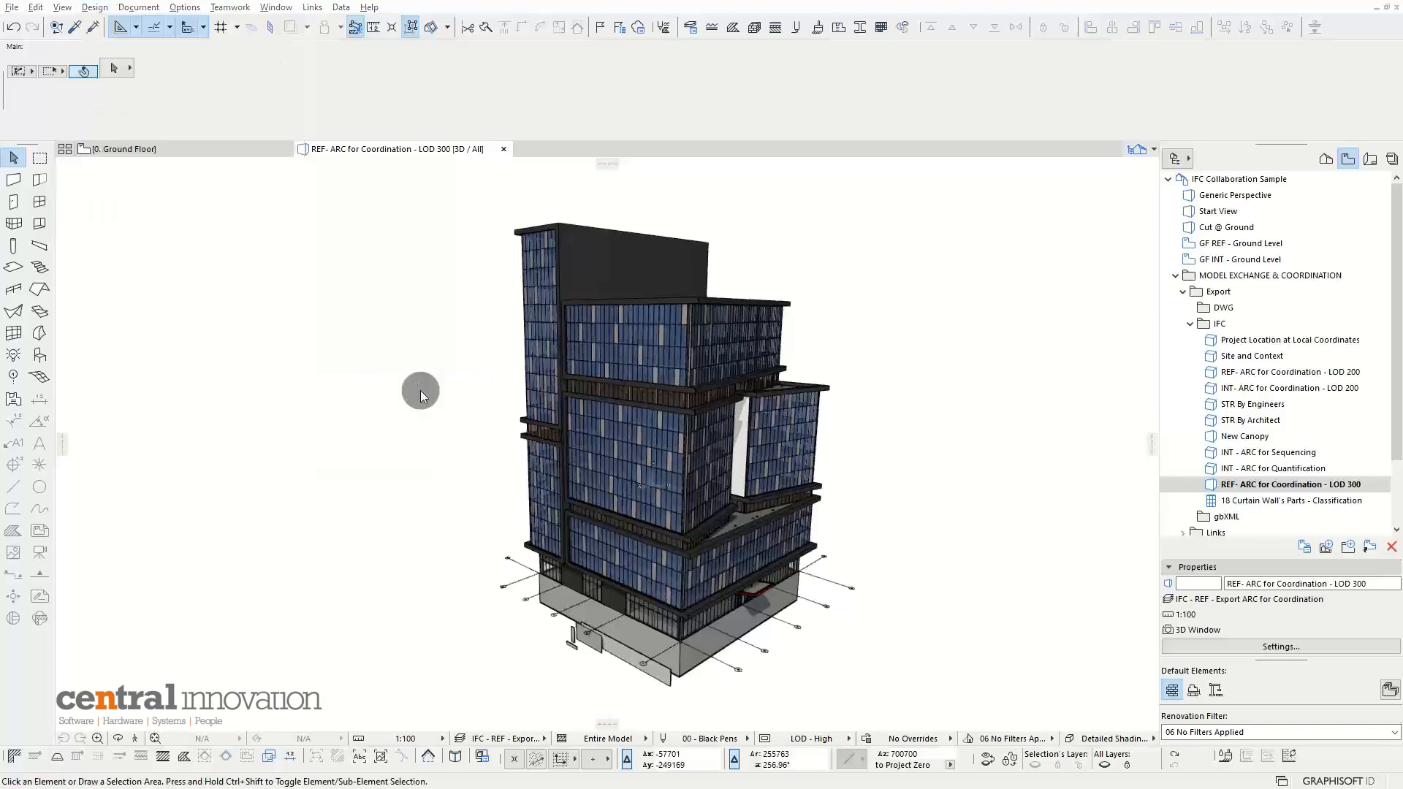
pyautogui.moveTo(890, 90); pyautogui.dragTo(922, 52)
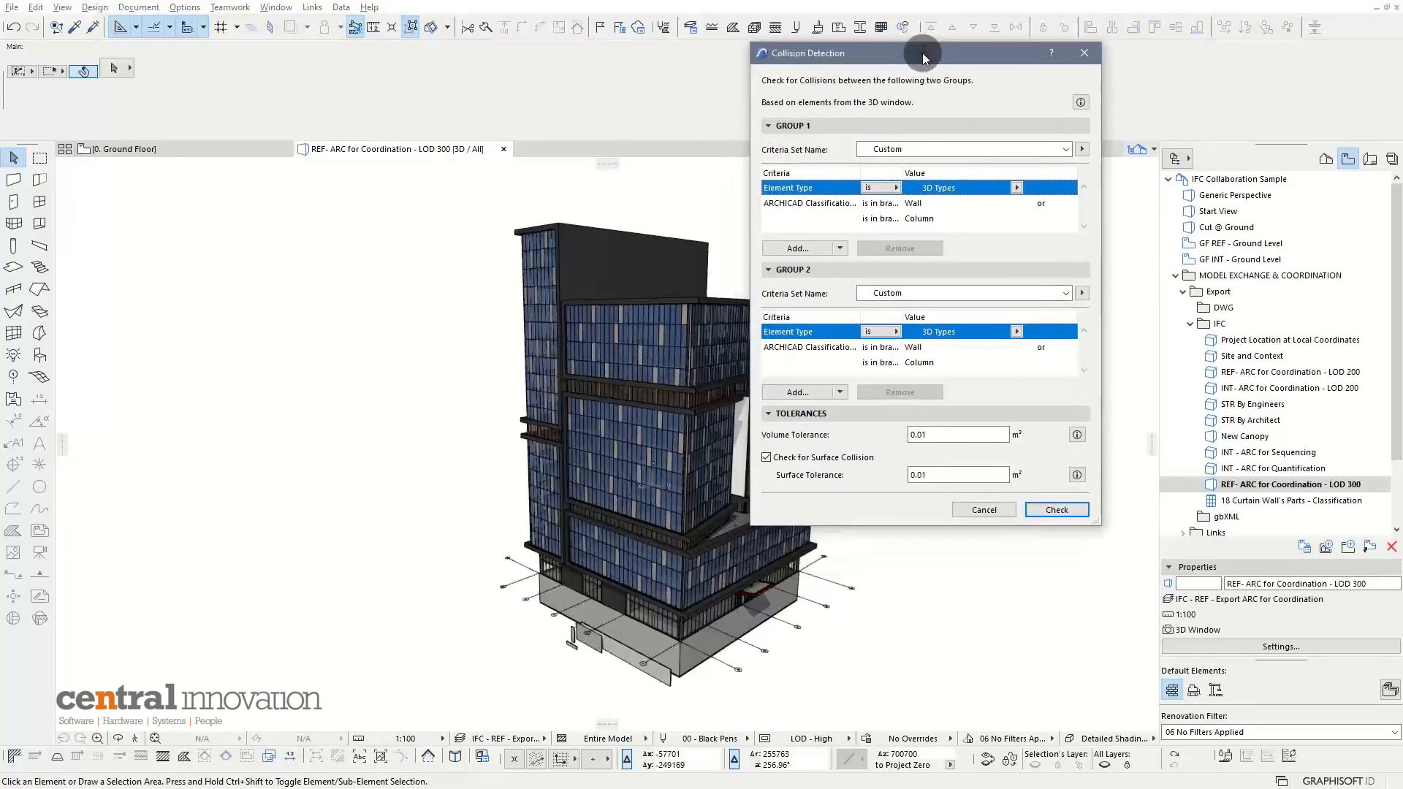
pyautogui.moveTo(1097, 522); pyautogui.dragTo(1286, 642)
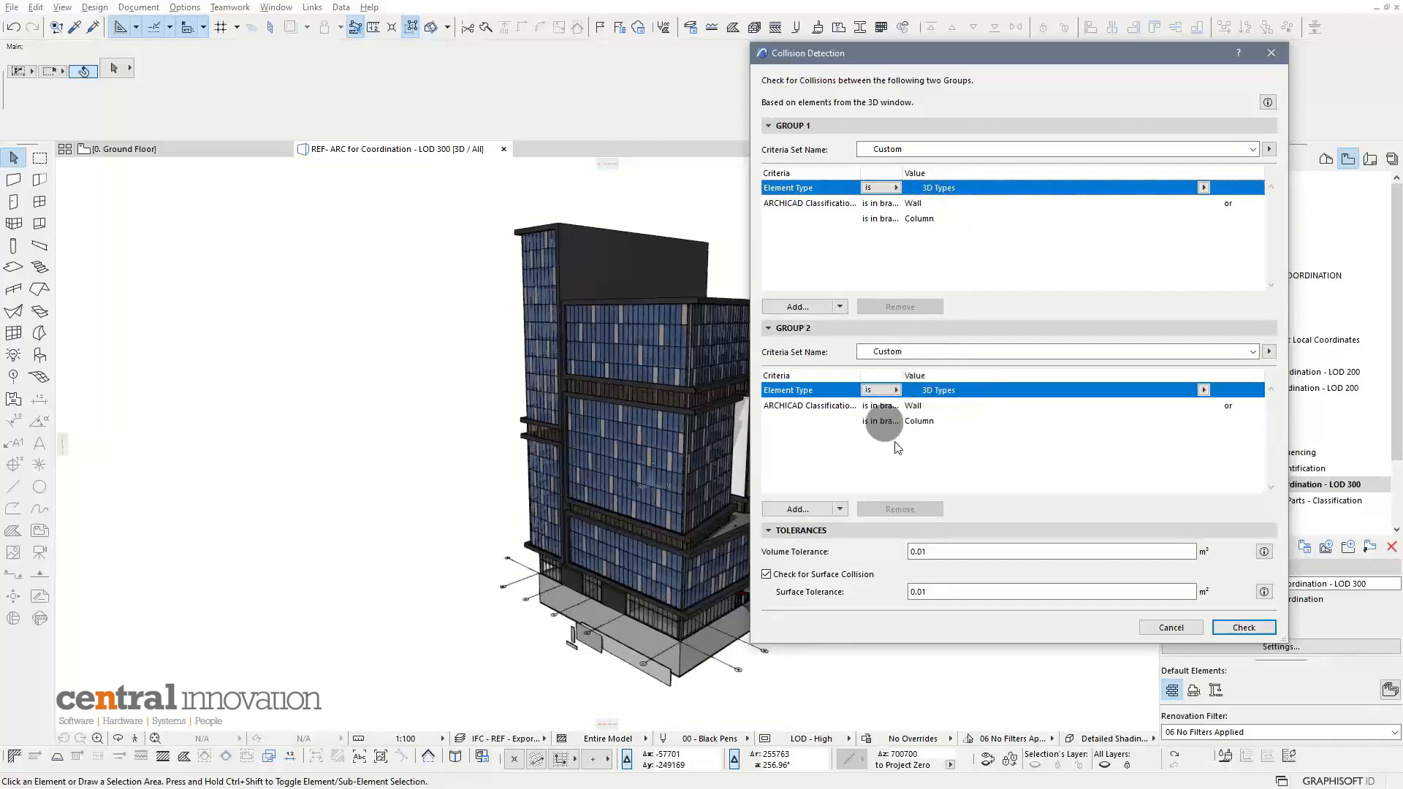
pyautogui.moveTo(981, 56); pyautogui.dragTo(1045, 111)
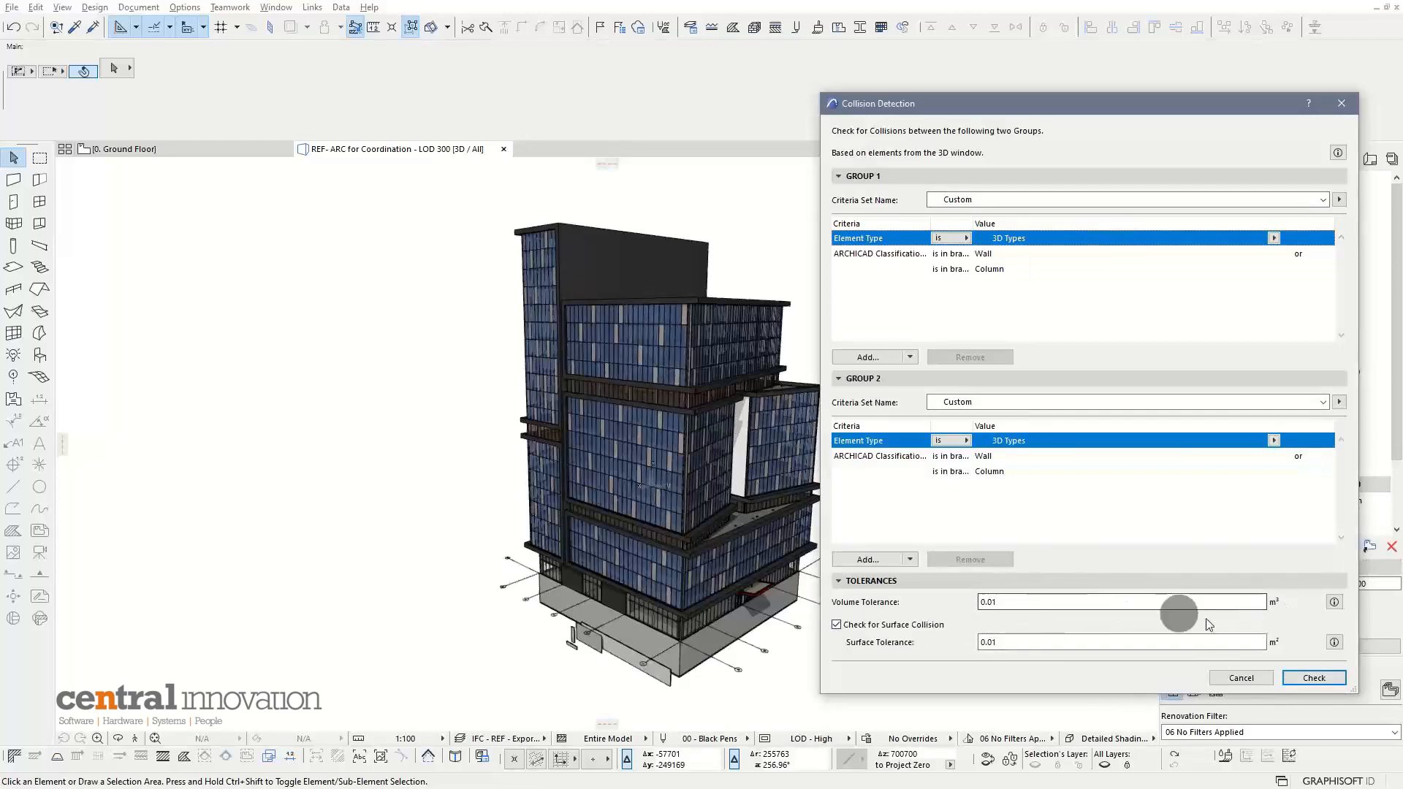
pyautogui.click(1326, 681)
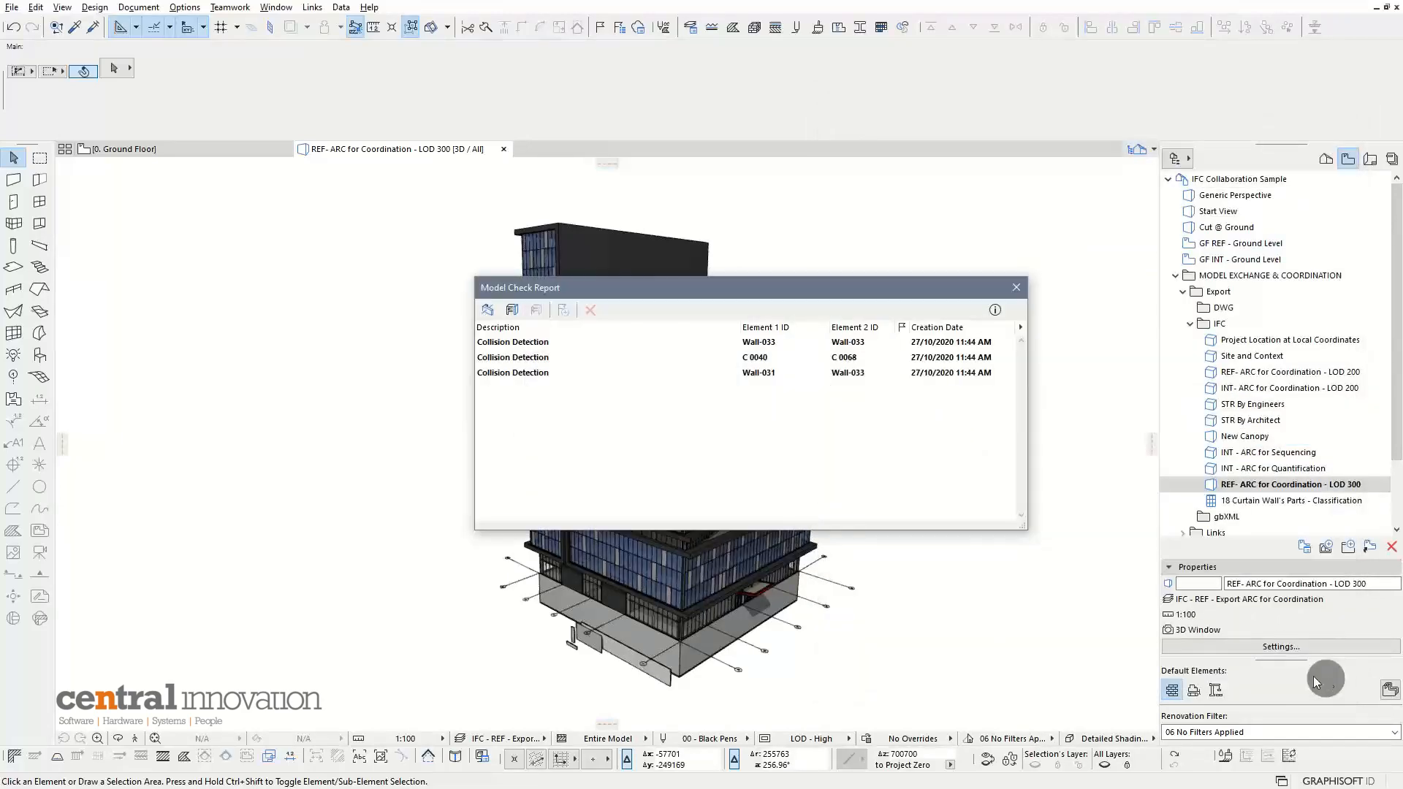
# Step: Locate each reported collision in the 3D model from the Model Check Report, ending with Wall-031 against Wall-033
pyautogui.moveTo(836, 298); pyautogui.dragTo(1159, 181)
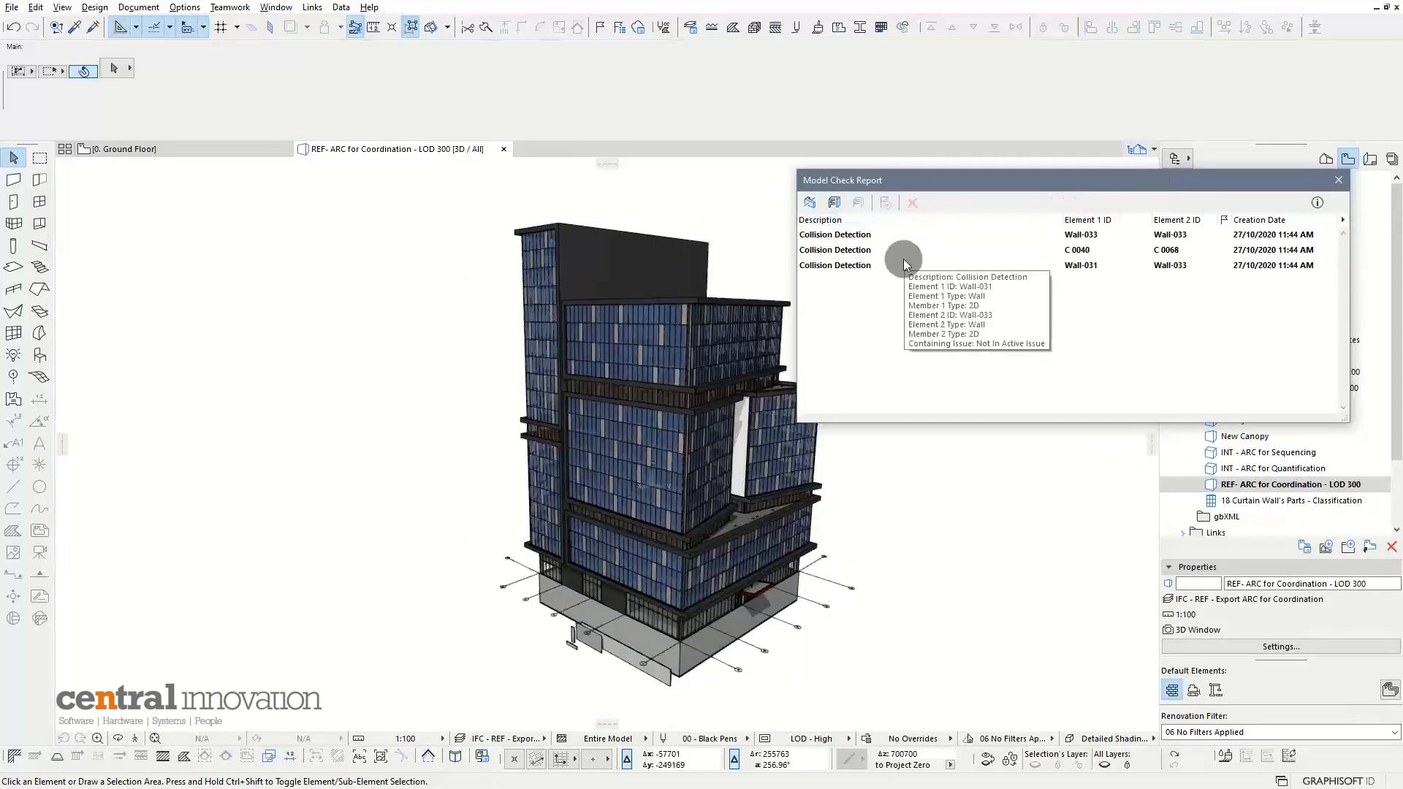
pyautogui.moveTo(949, 176)
pyautogui.mouseDown()
pyautogui.moveTo(955, 141)
pyautogui.moveTo(950, 181)
pyautogui.mouseUp()
pyautogui.moveTo(889, 235)
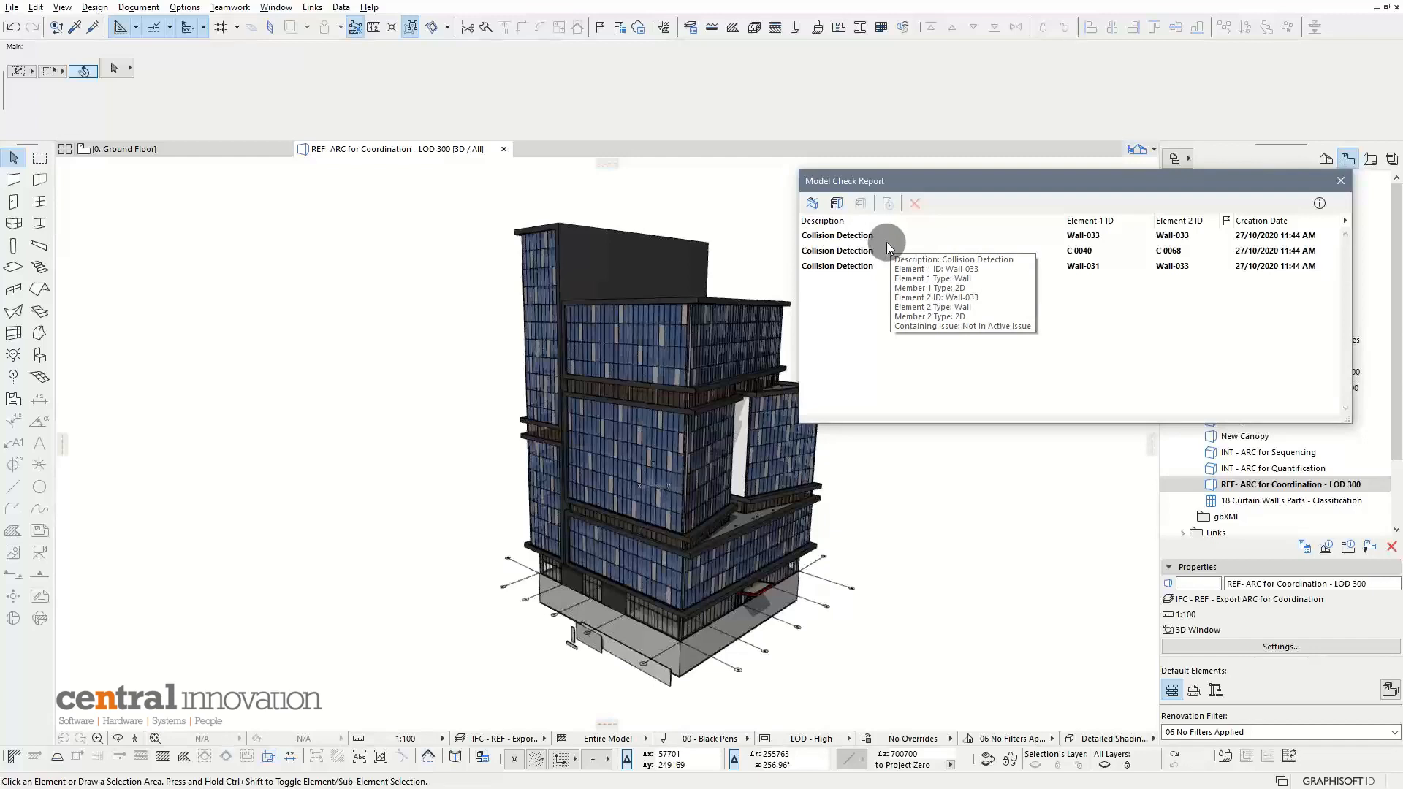
pyautogui.click(886, 245)
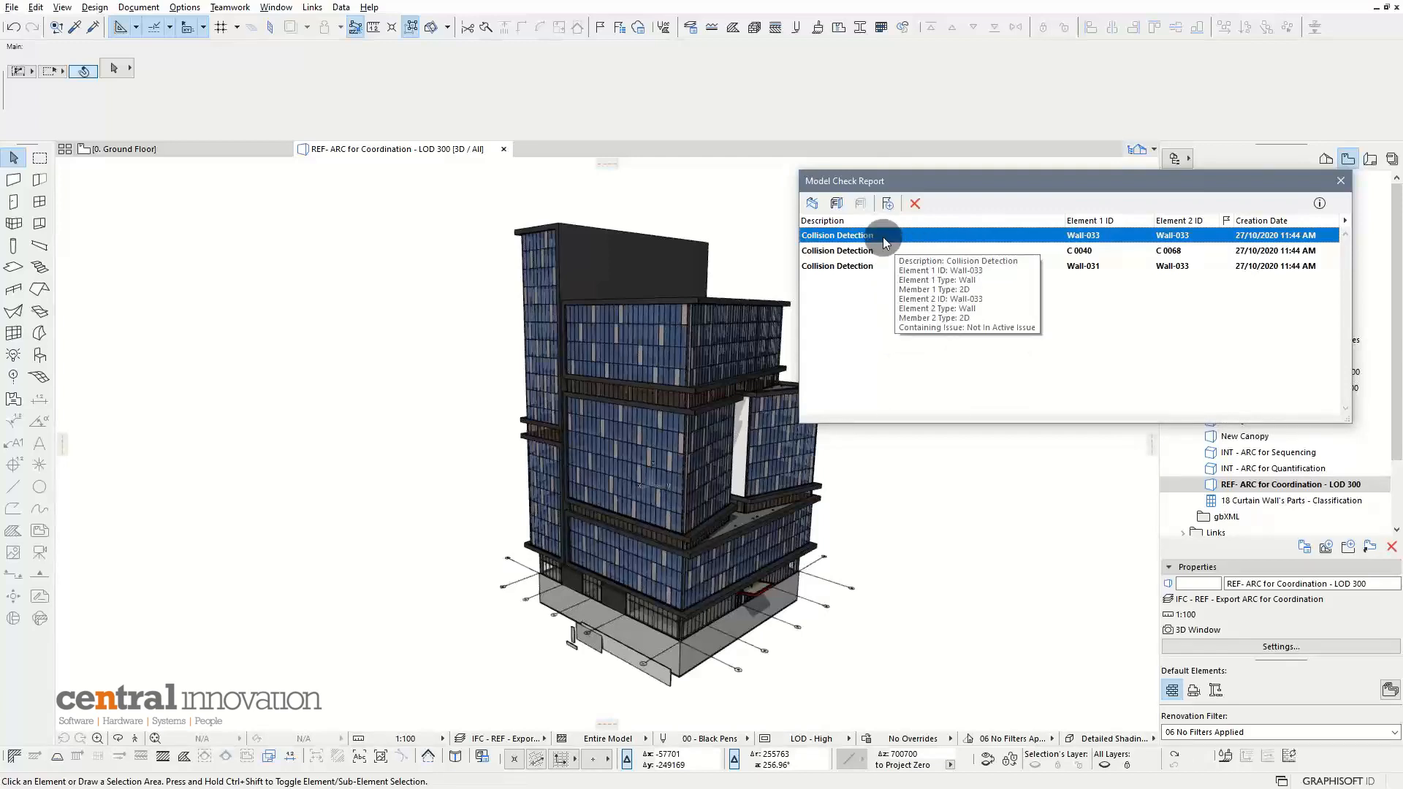
pyautogui.doubleClick(883, 237)
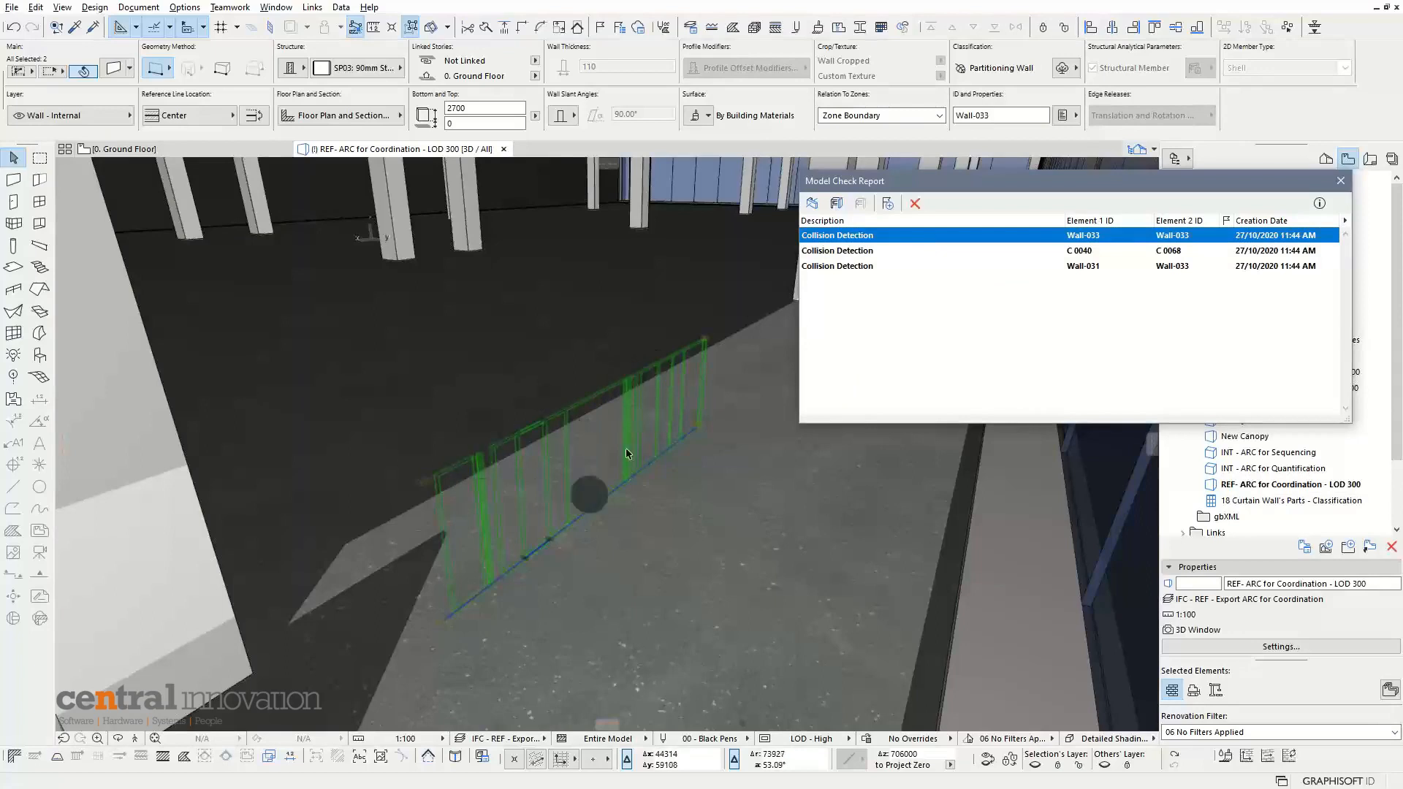
pyautogui.doubleClick(884, 252)
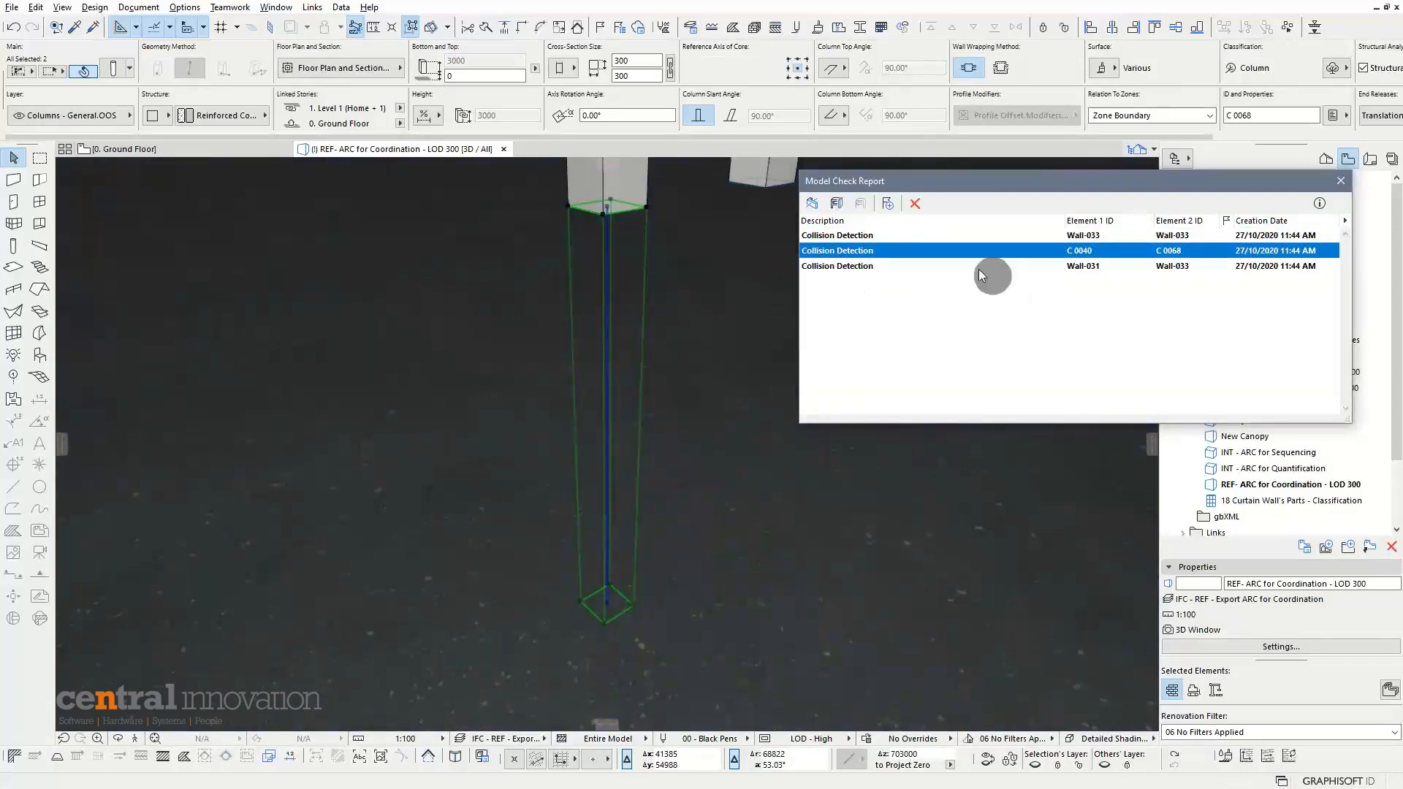
pyautogui.doubleClick(934, 266)
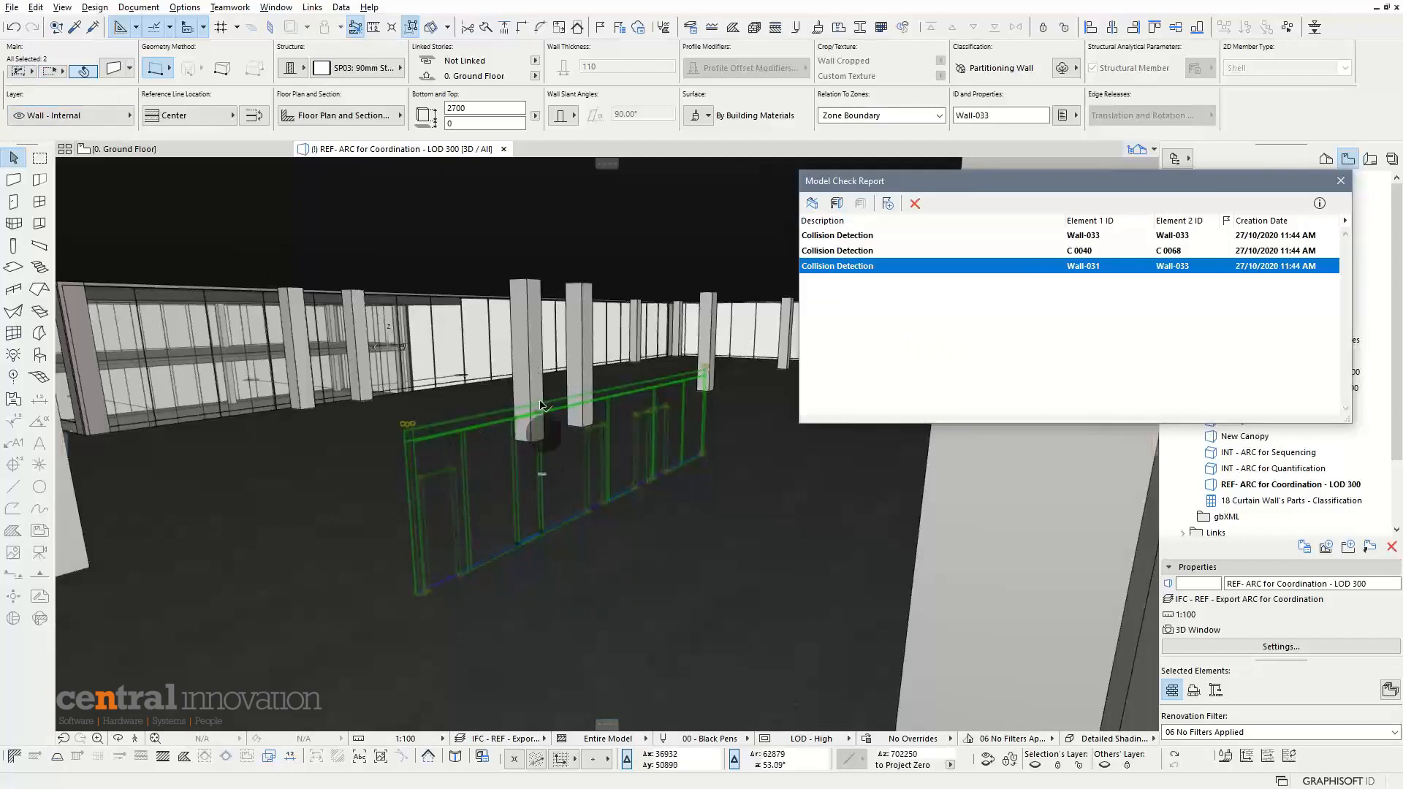
# Step: Show only the colliding walls Wall-031 and Wall-033 in 3D, view them from the opposite side, and deselect them
pyautogui.rightClick(689, 234)
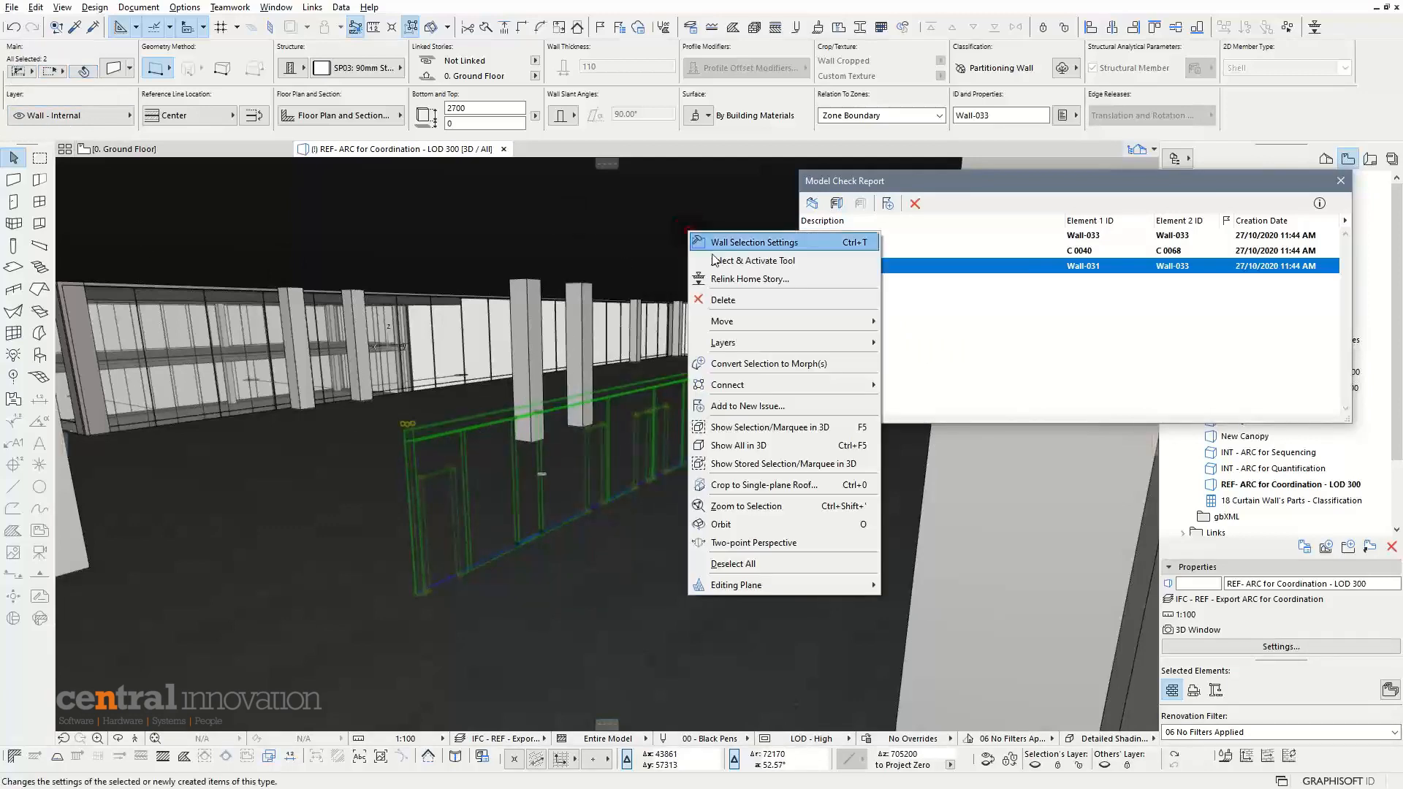
pyautogui.click(799, 427)
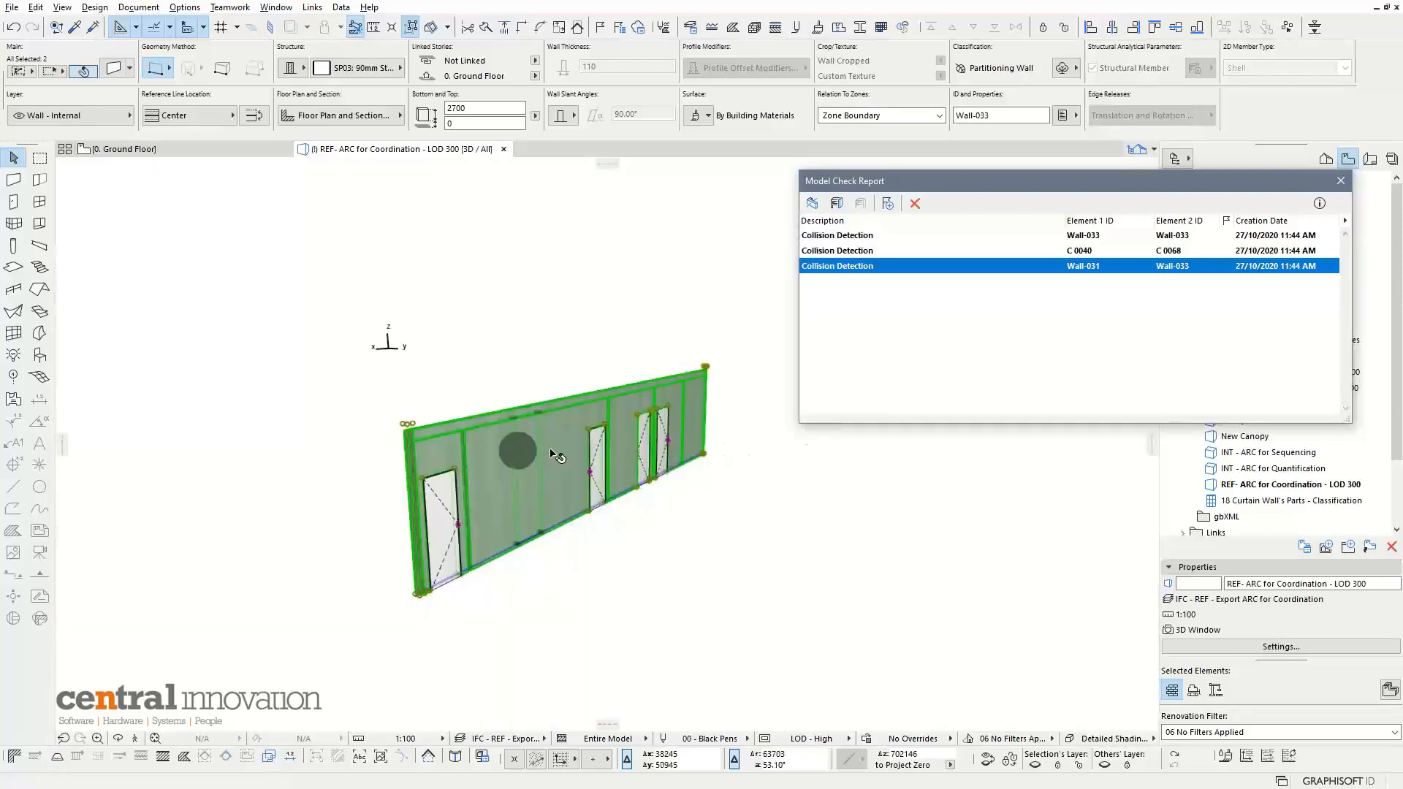
pyautogui.keyDown('shift'); pyautogui.moveTo(467, 406); pyautogui.dragTo(562, 413, button='middle'); pyautogui.keyUp('shift')
pyautogui.scroll(2, 563, 407)
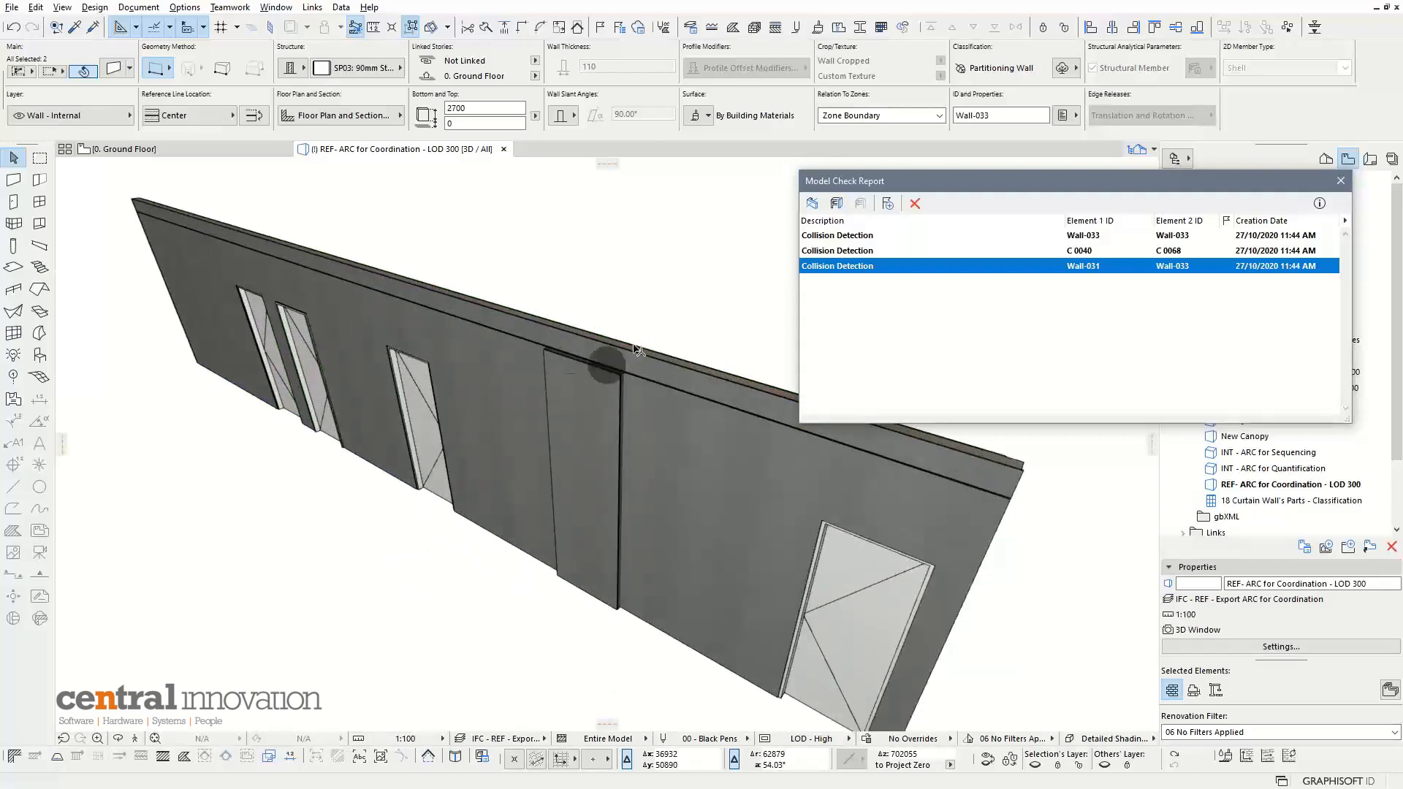
pyautogui.click(673, 307)
pyautogui.keyDown('shift'); pyautogui.moveTo(651, 380); pyautogui.dragTo(697, 341, button='middle'); pyautogui.keyUp('shift')
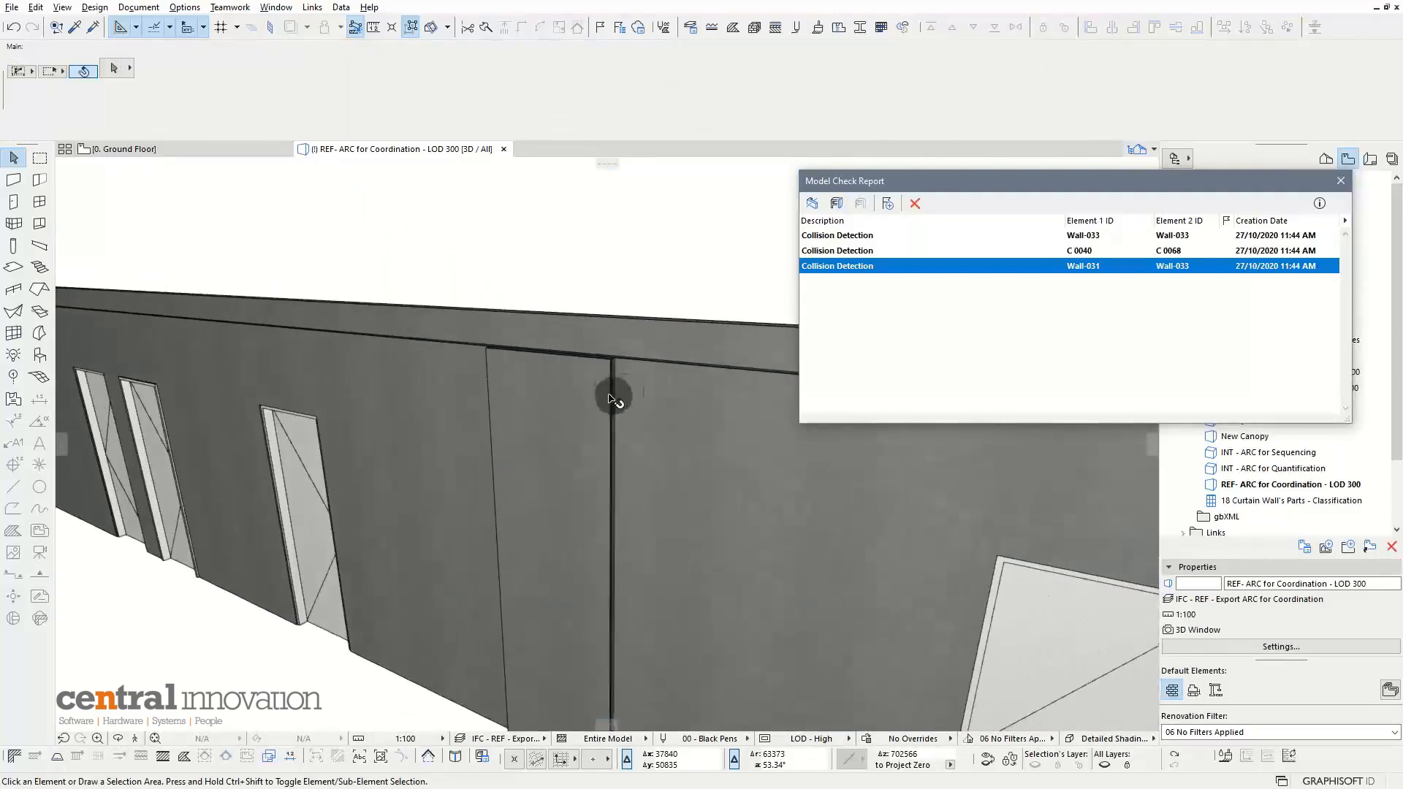
# Step: Examine the short wall segment overlapping the long wall by selecting it and viewing it from several angles, ending with nothing selected
pyautogui.click(595, 370)
pyautogui.keyDown('shift'); pyautogui.moveTo(640, 388); pyautogui.dragTo(584, 460, button='middle'); pyautogui.keyUp('shift')
pyautogui.click(581, 548)
pyautogui.click(502, 504)
pyautogui.keyDown('shift'); pyautogui.moveTo(455, 497); pyautogui.dragTo(485, 416, button='middle'); pyautogui.keyUp('shift')
pyautogui.moveTo(862, 246)
pyautogui.press('Escape')
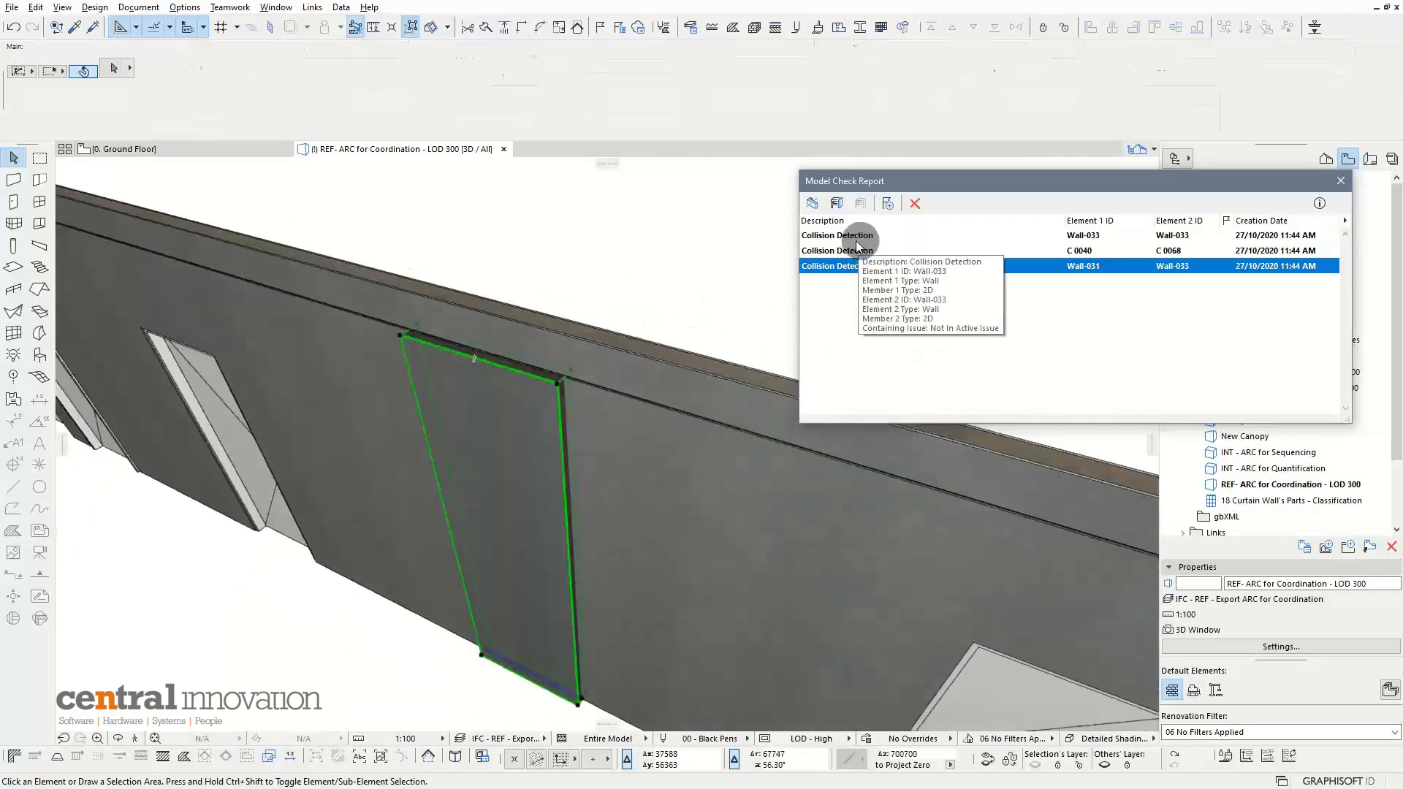
# Step: Show all elements in 3D again and locate the collision between the two Wall-033 elements from the report
pyautogui.rightClick(671, 242)
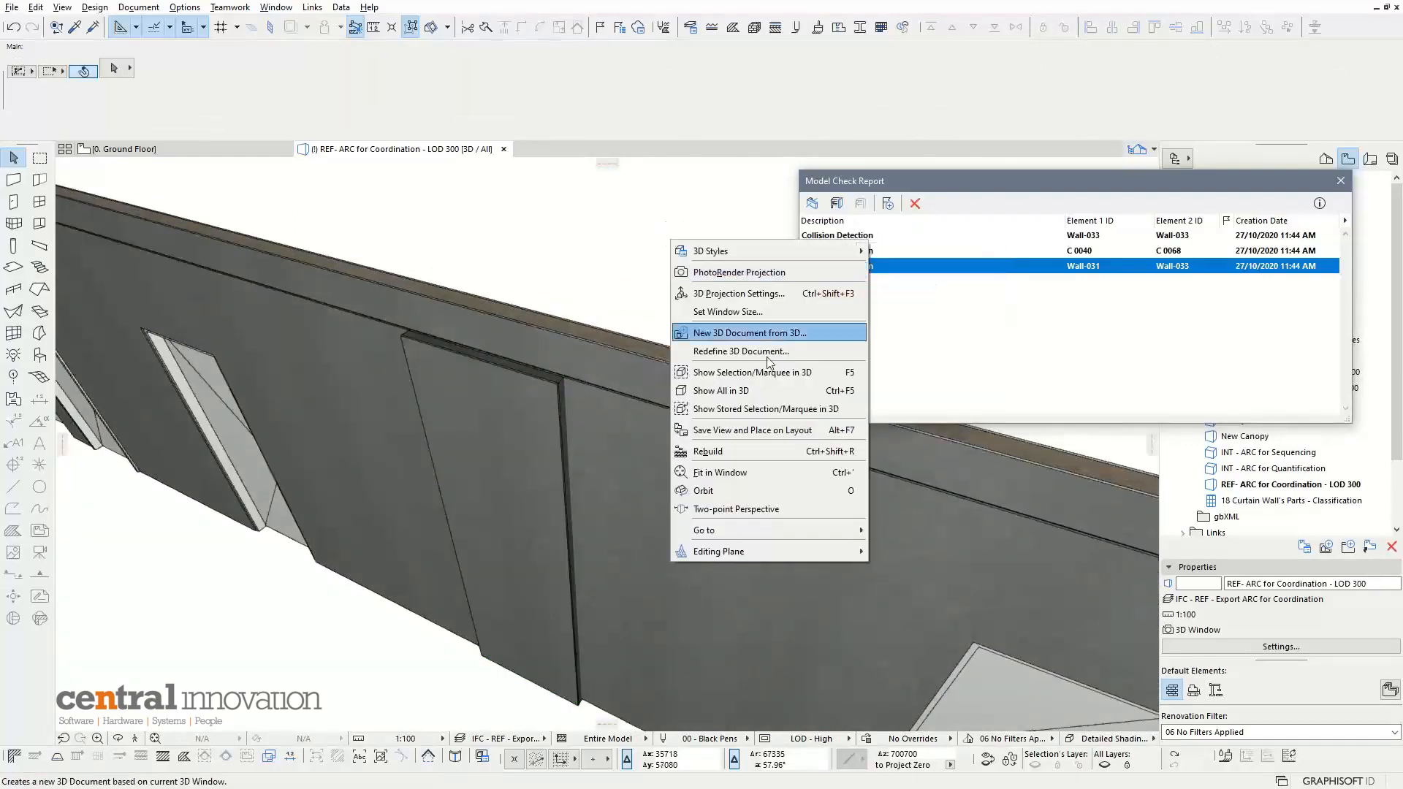
pyautogui.click(783, 396)
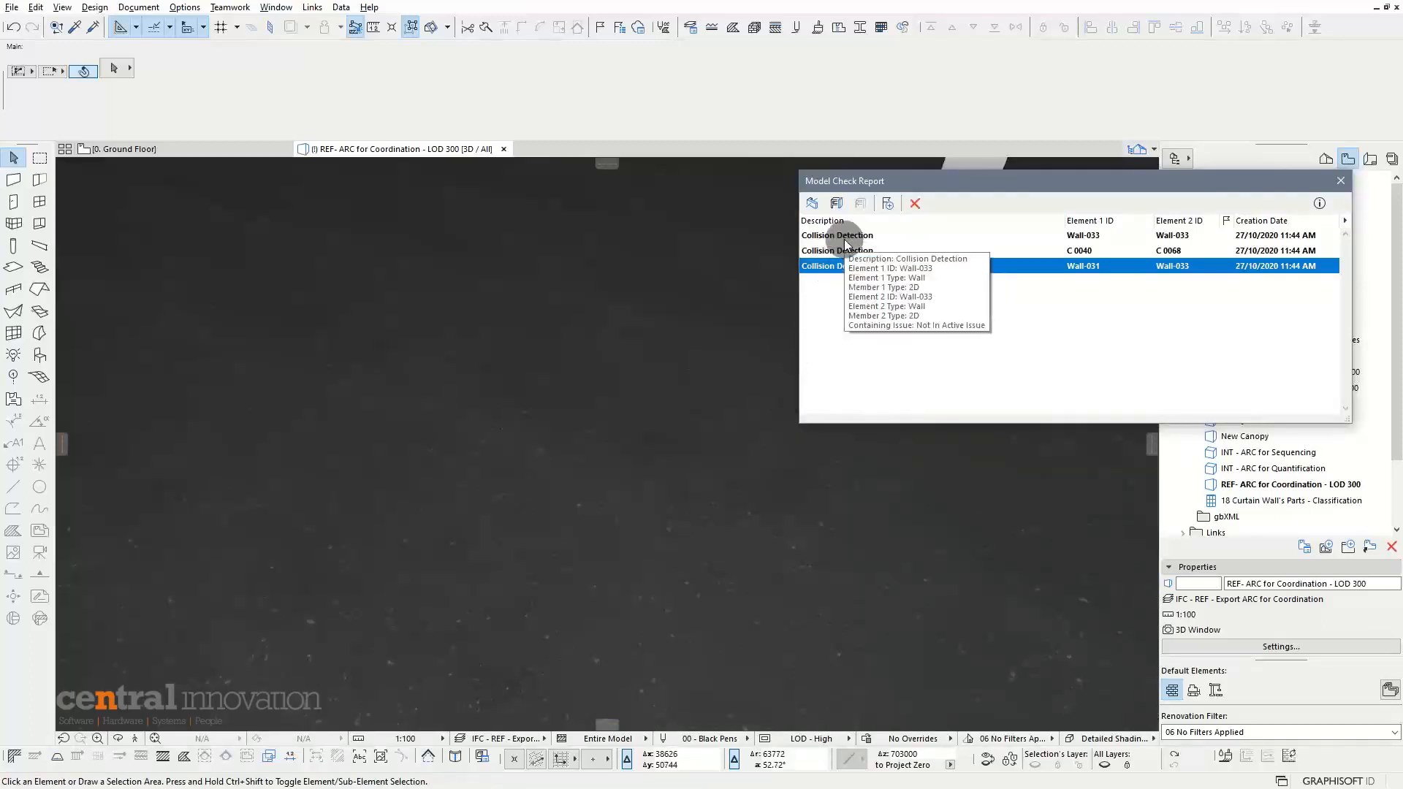
pyautogui.click(844, 238)
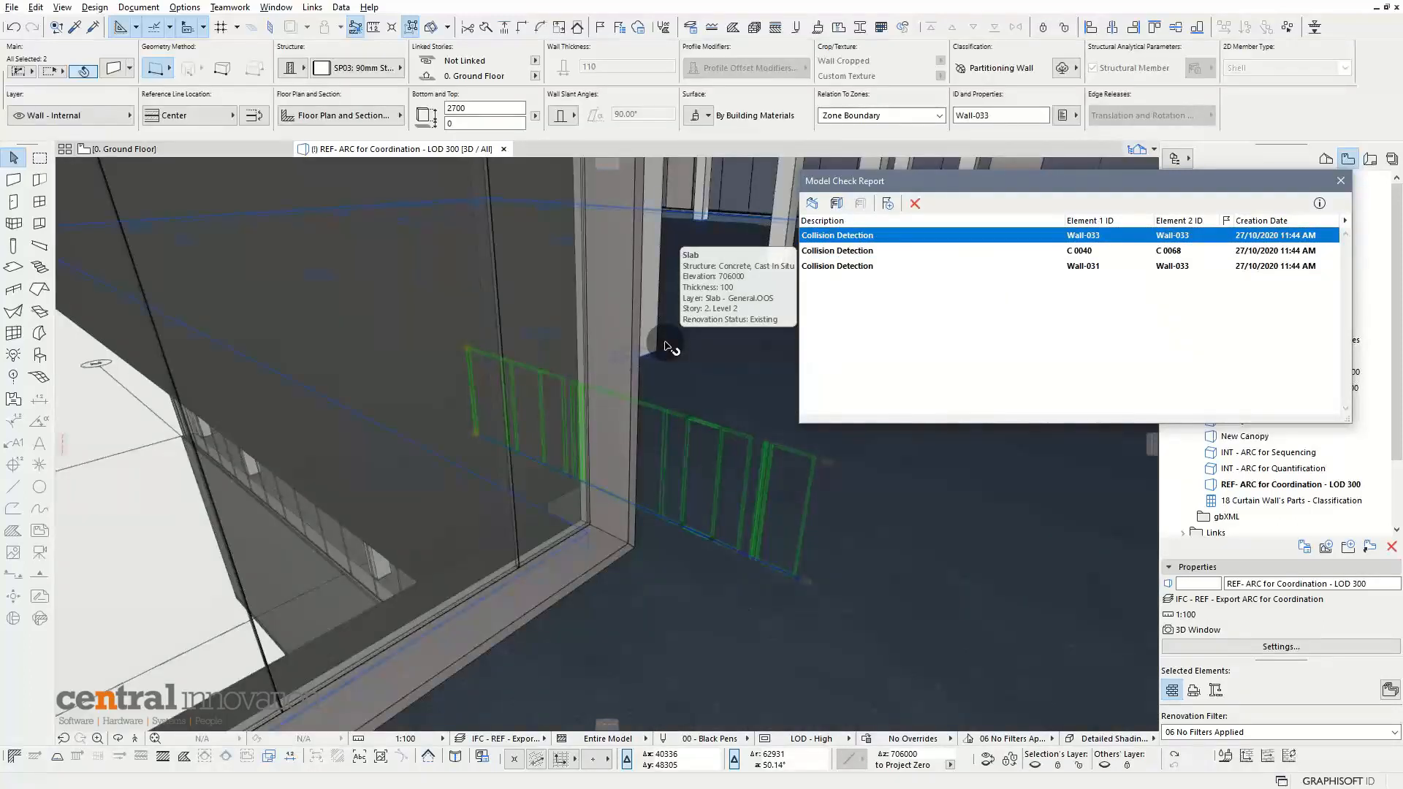
# Step: Show only the two colliding Wall-033 elements in 3D, examine them from several angles, and select the short overlapping wall segment
pyautogui.press('F5')
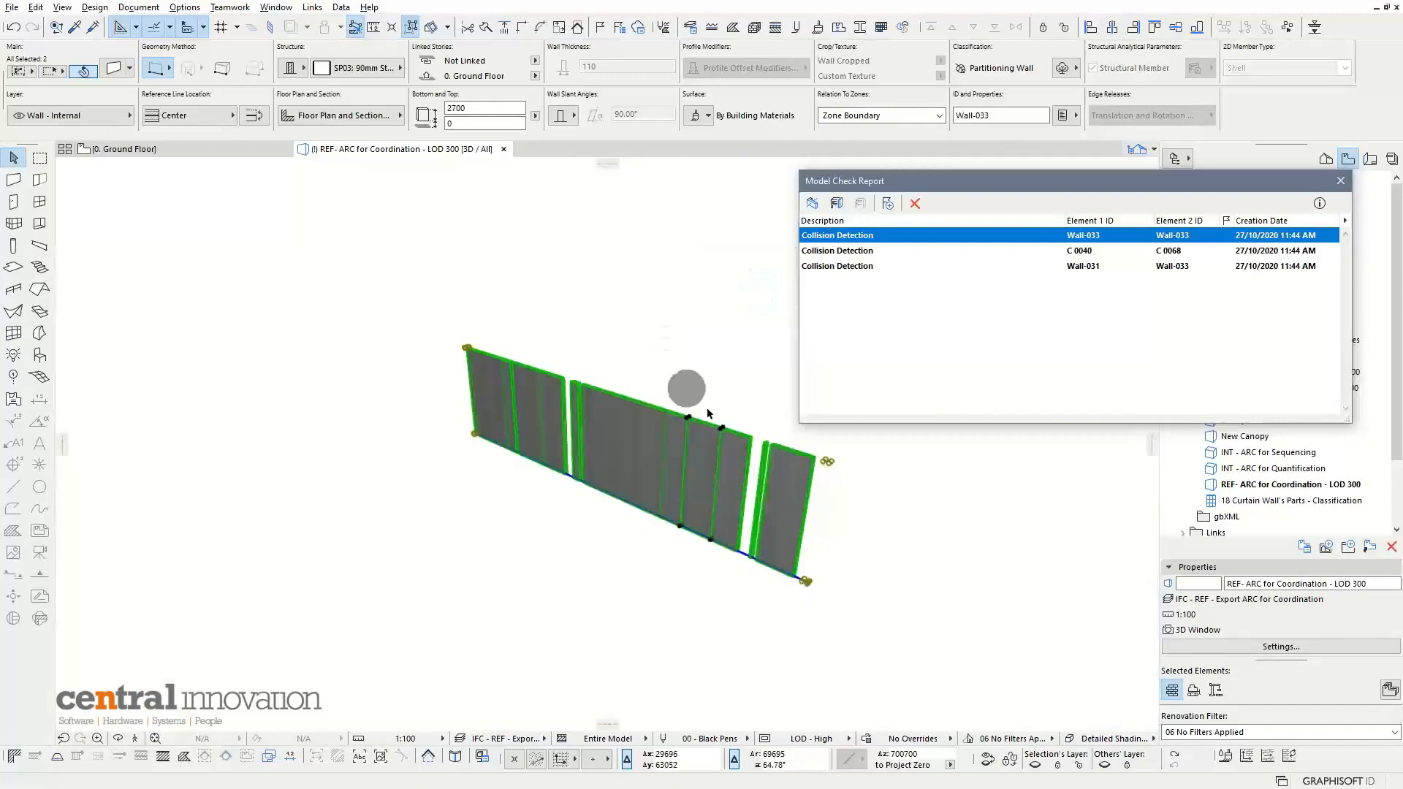
pyautogui.click(753, 421)
pyautogui.keyDown('shift'); pyautogui.moveTo(753, 421); pyautogui.dragTo(441, 441, button='middle'); pyautogui.keyUp('shift')
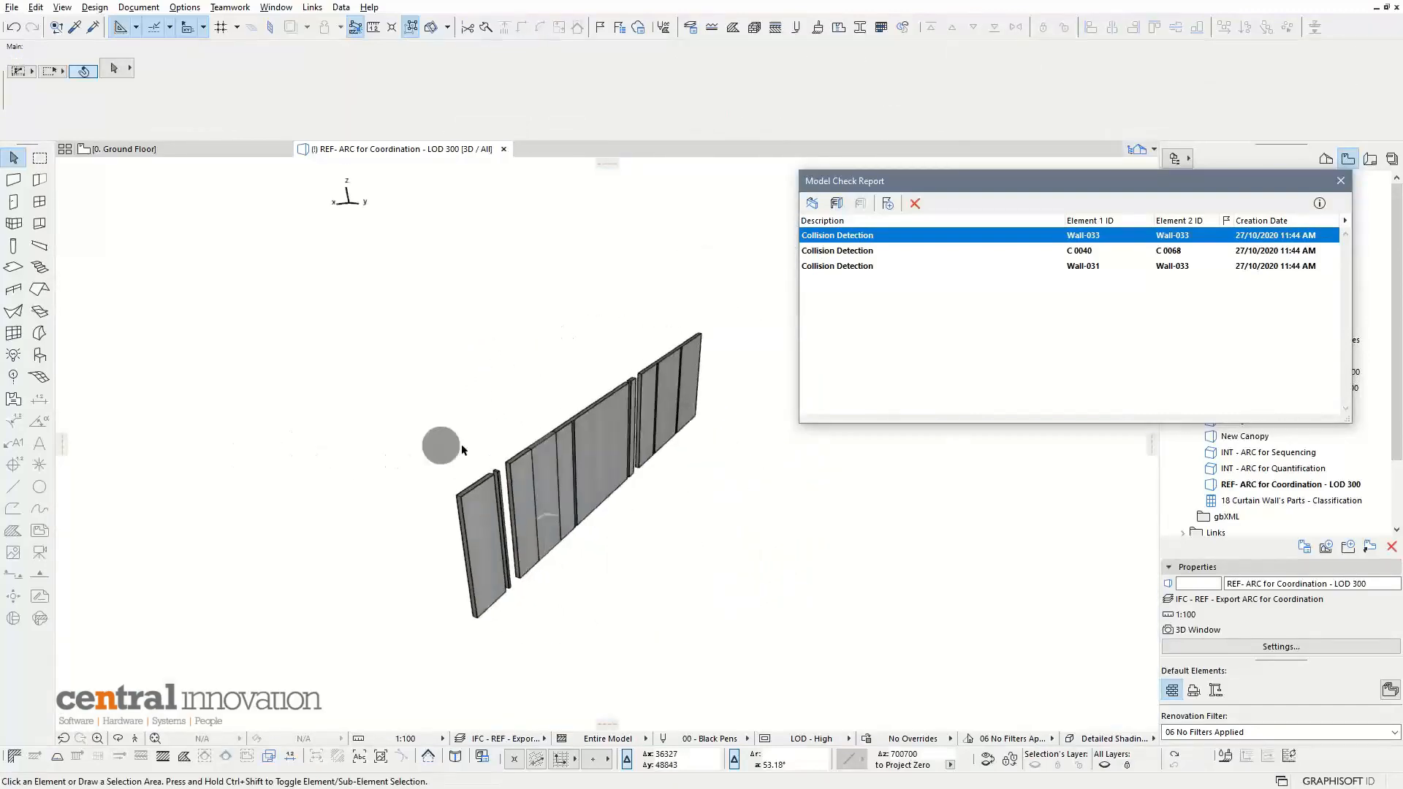
pyautogui.scroll(5, 537, 467)
pyautogui.keyDown('shift'); pyautogui.moveTo(541, 464); pyautogui.dragTo(486, 485, button='middle'); pyautogui.keyUp('shift')
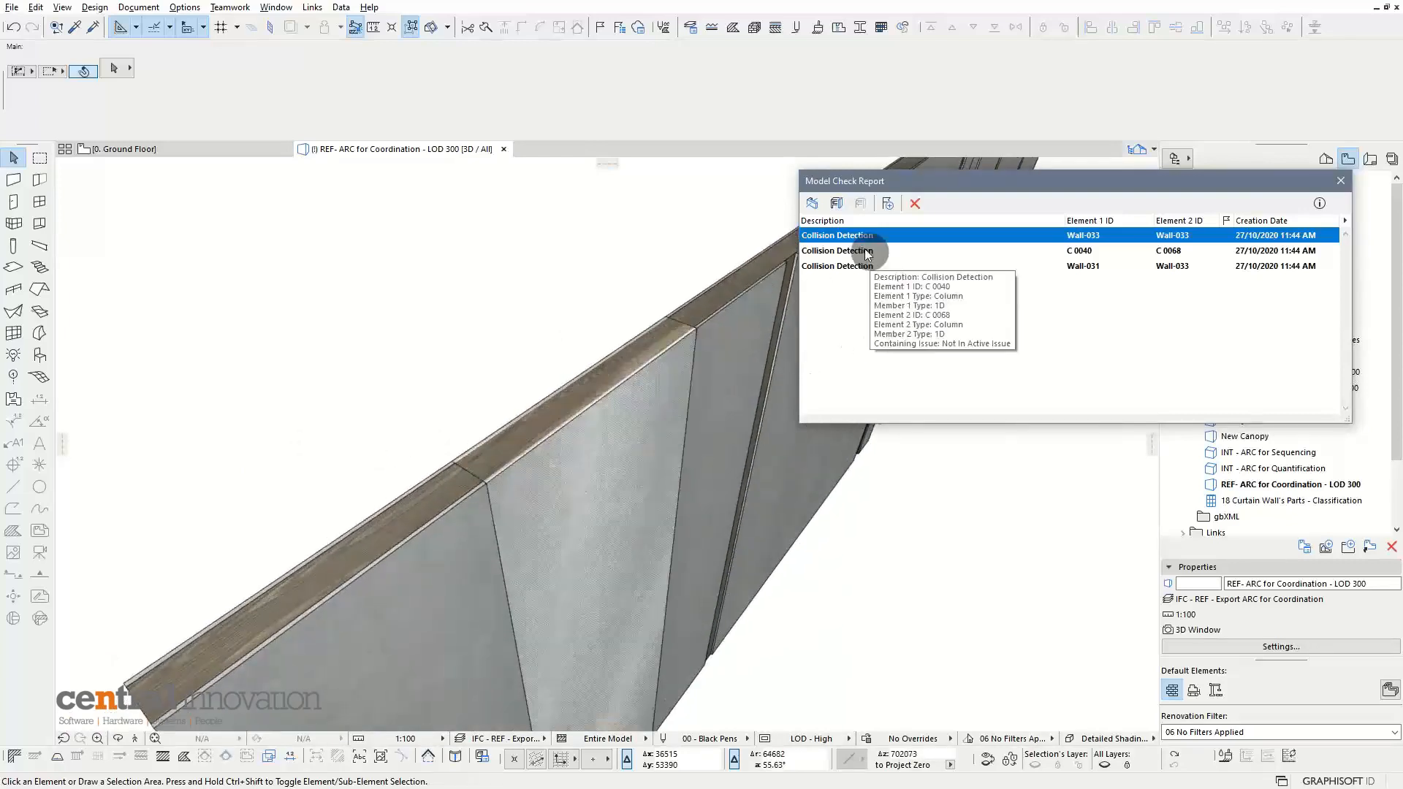
pyautogui.keyDown('shift'); pyautogui.moveTo(643, 385); pyautogui.dragTo(674, 415, button='middle'); pyautogui.keyUp('shift')
pyautogui.click(672, 415)
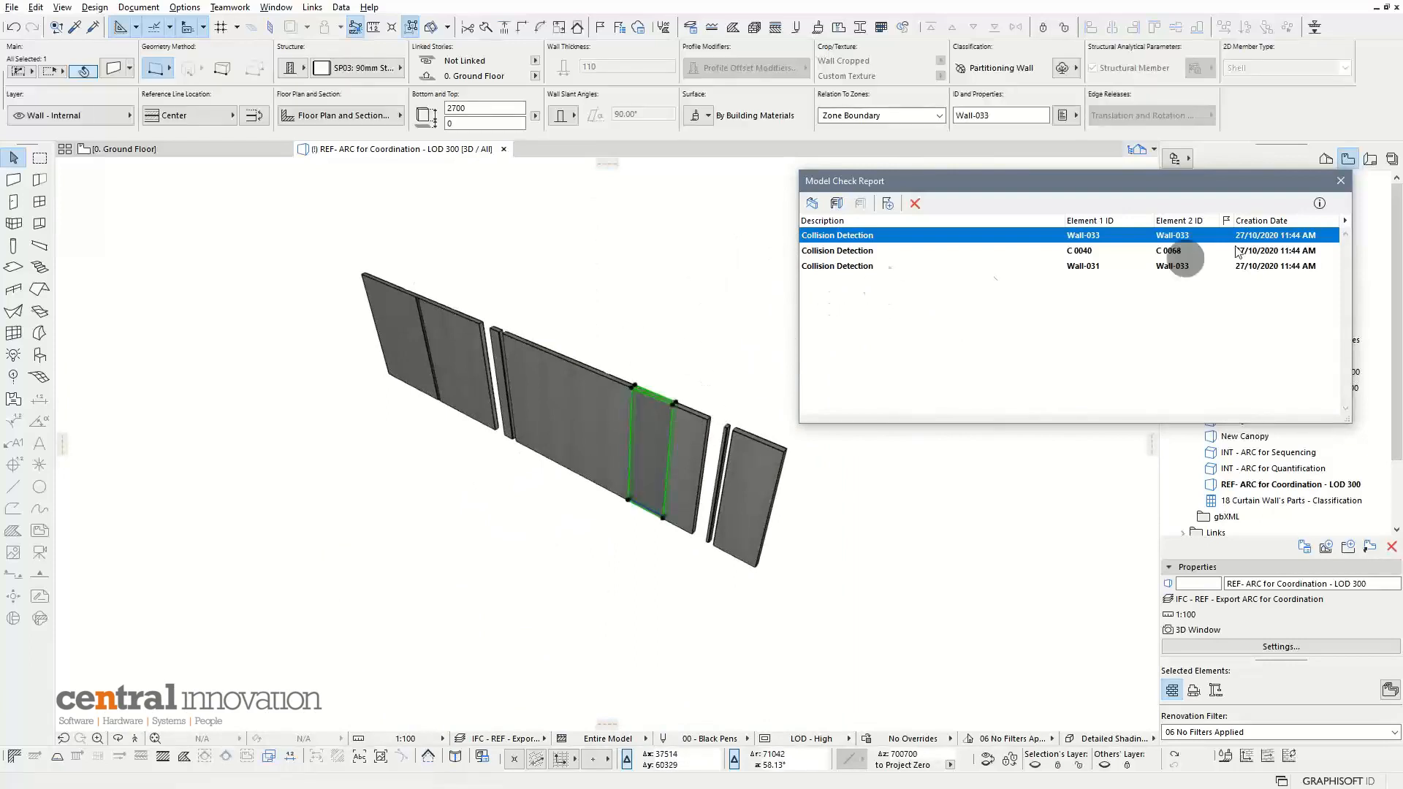
# Step: Close the Model Check Report, clear the selection, and restore the full model with the REF- ARC for Coordination - LOD 300 view
pyautogui.click(895, 252)
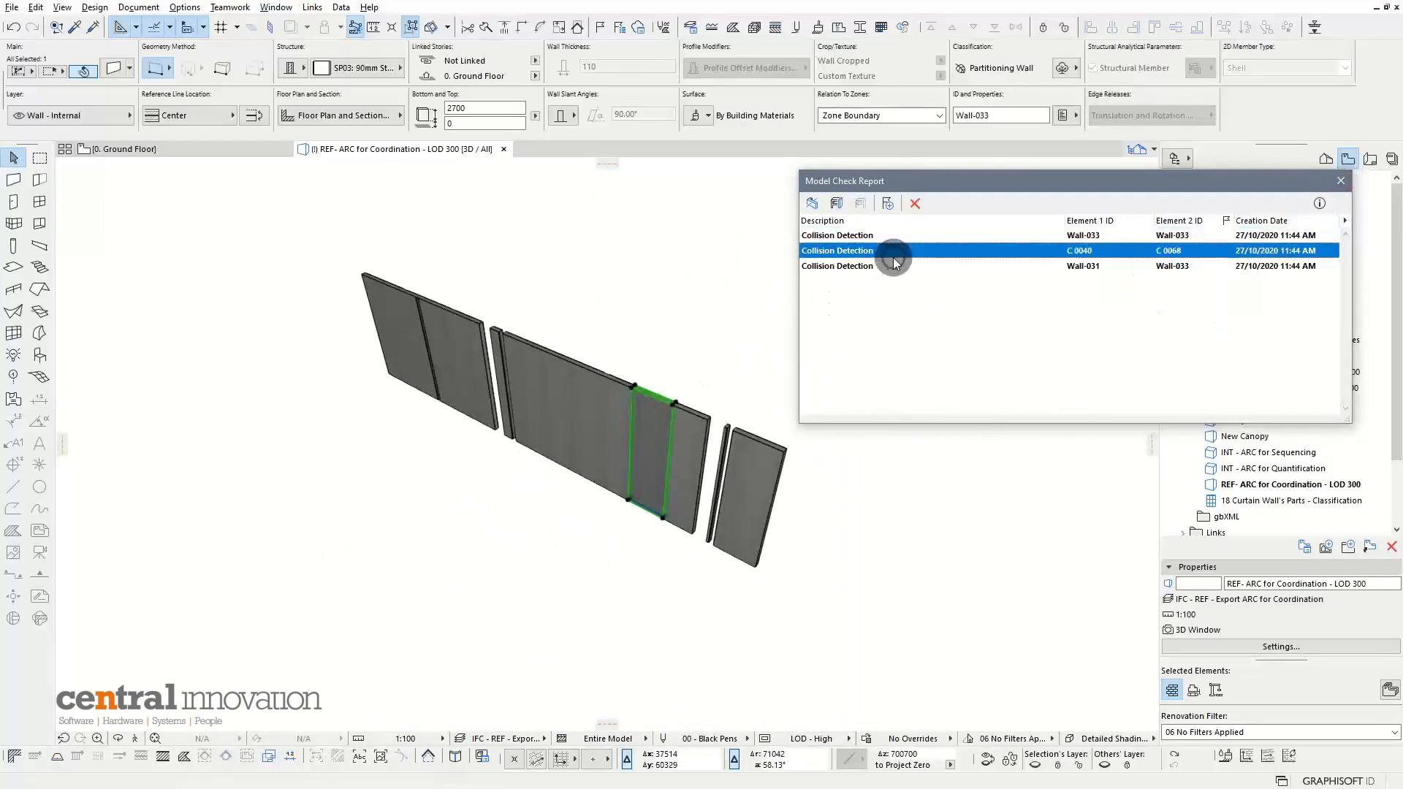
pyautogui.click(1340, 181)
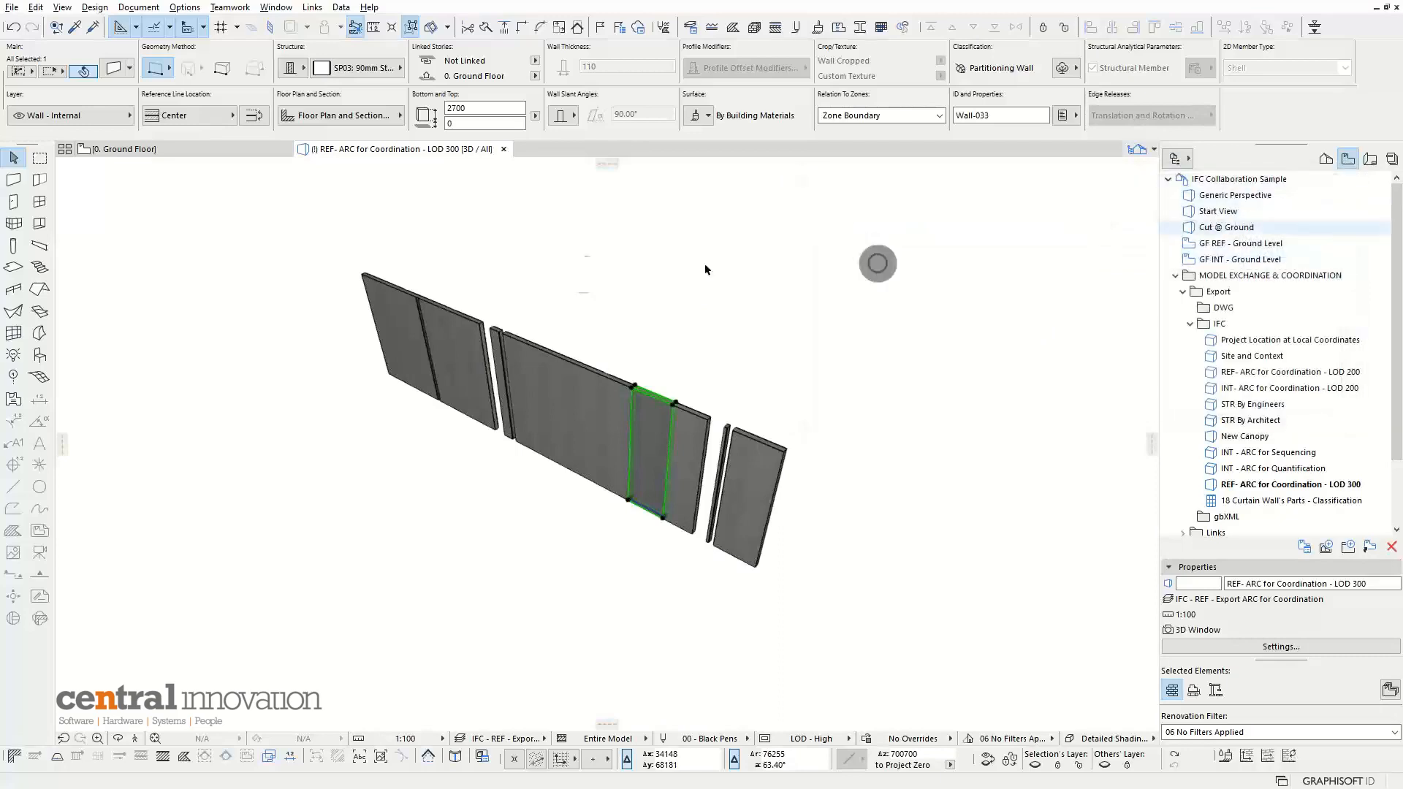
pyautogui.click(585, 269)
pyautogui.keyDown('shift'); pyautogui.moveTo(585, 269); pyautogui.dragTo(480, 269, button='middle'); pyautogui.keyUp('shift')
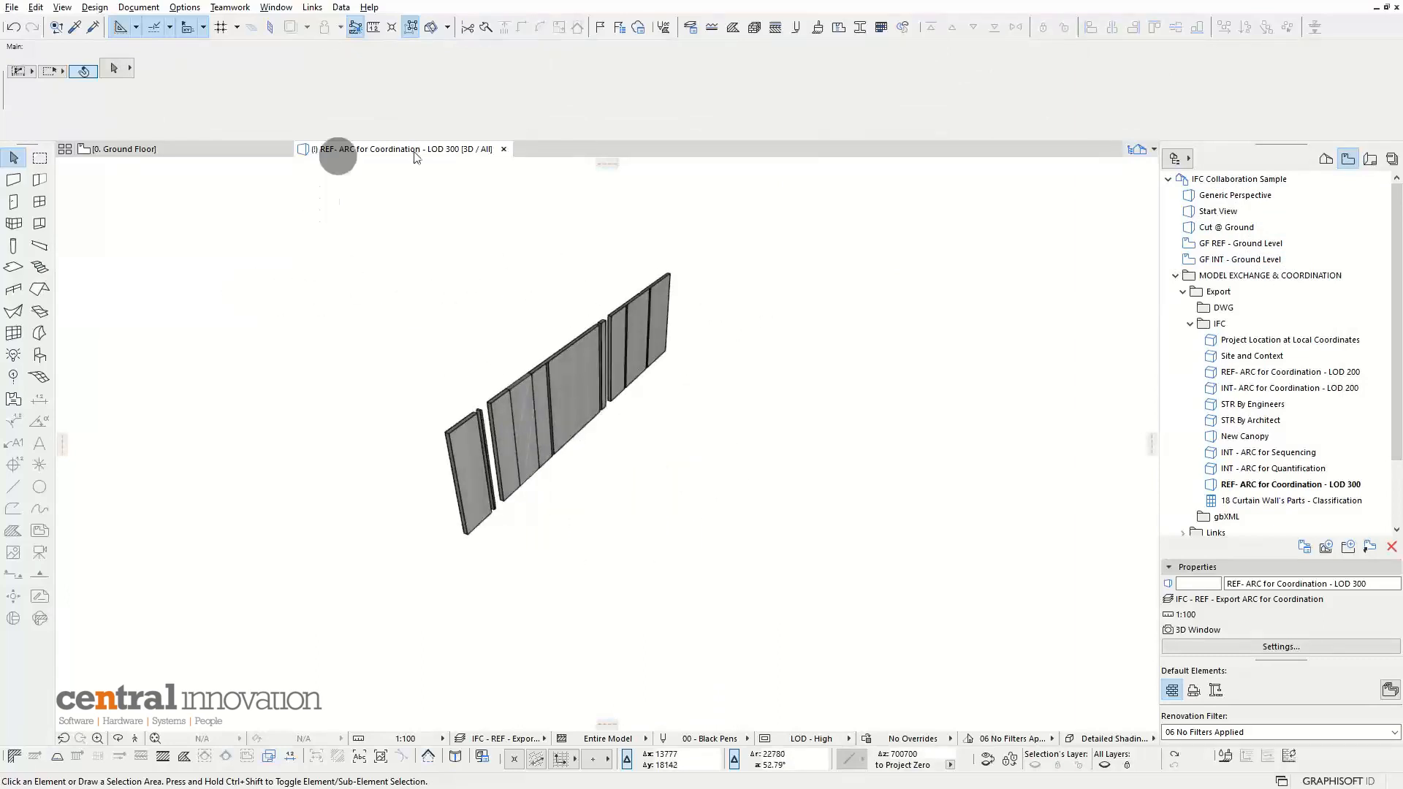
pyautogui.click(1234, 486)
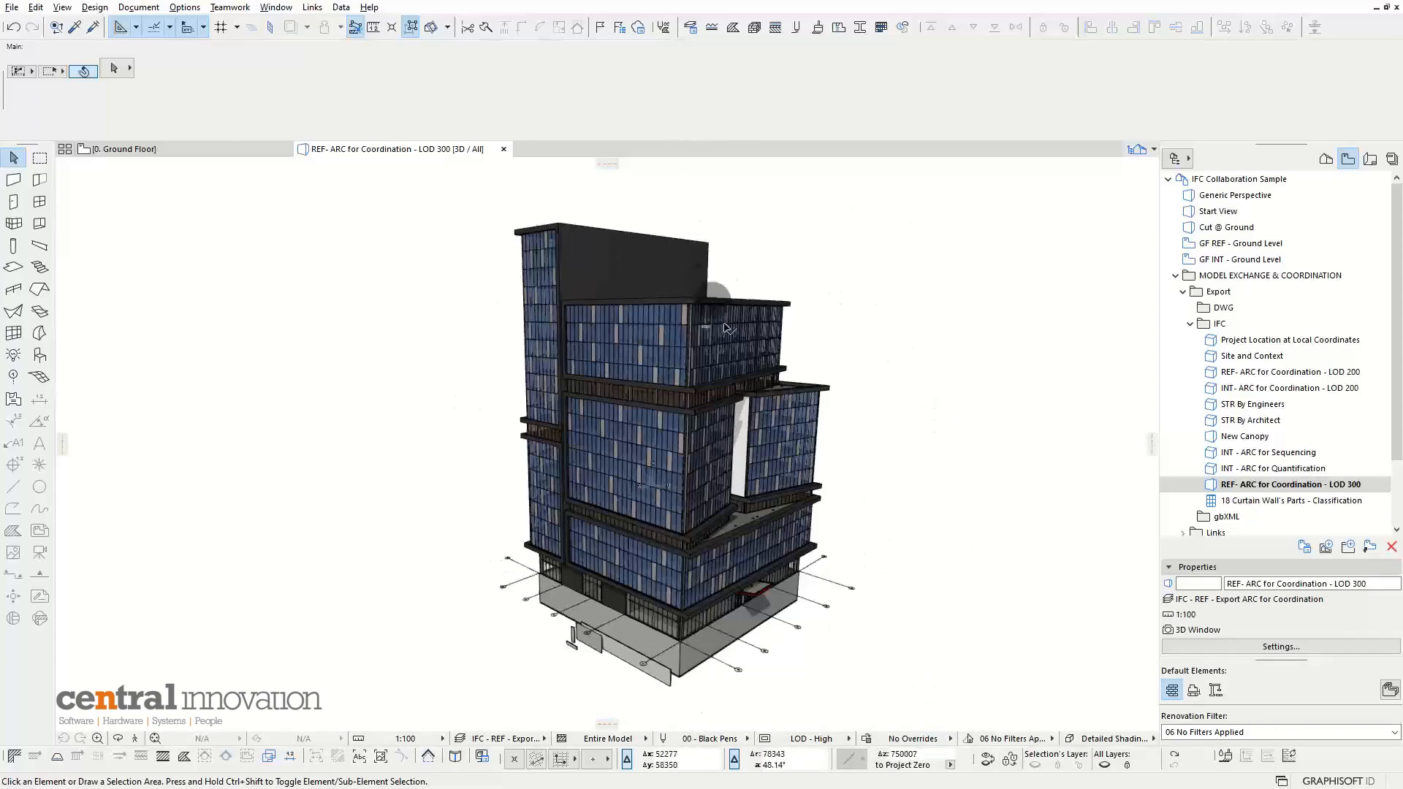
pyautogui.keyDown('shift'); pyautogui.moveTo(881, 460); pyautogui.dragTo(888, 497, button='middle'); pyautogui.keyUp('shift')
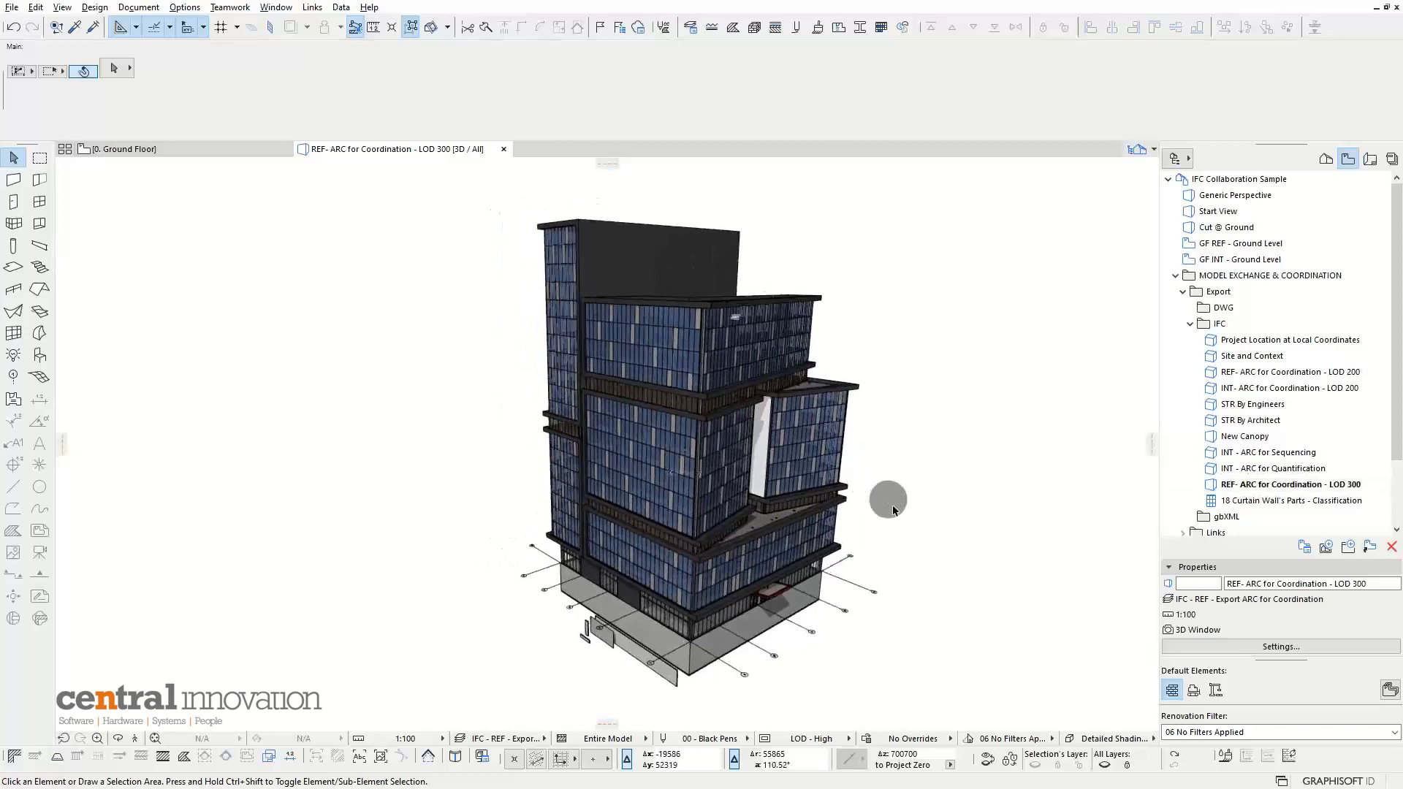
# Step: Open the graphic override combinations and compare the rules applied by QC - Layer and QC - Proxies
pyautogui.click(866, 740)
pyautogui.moveTo(783, 117); pyautogui.dragTo(684, 91)
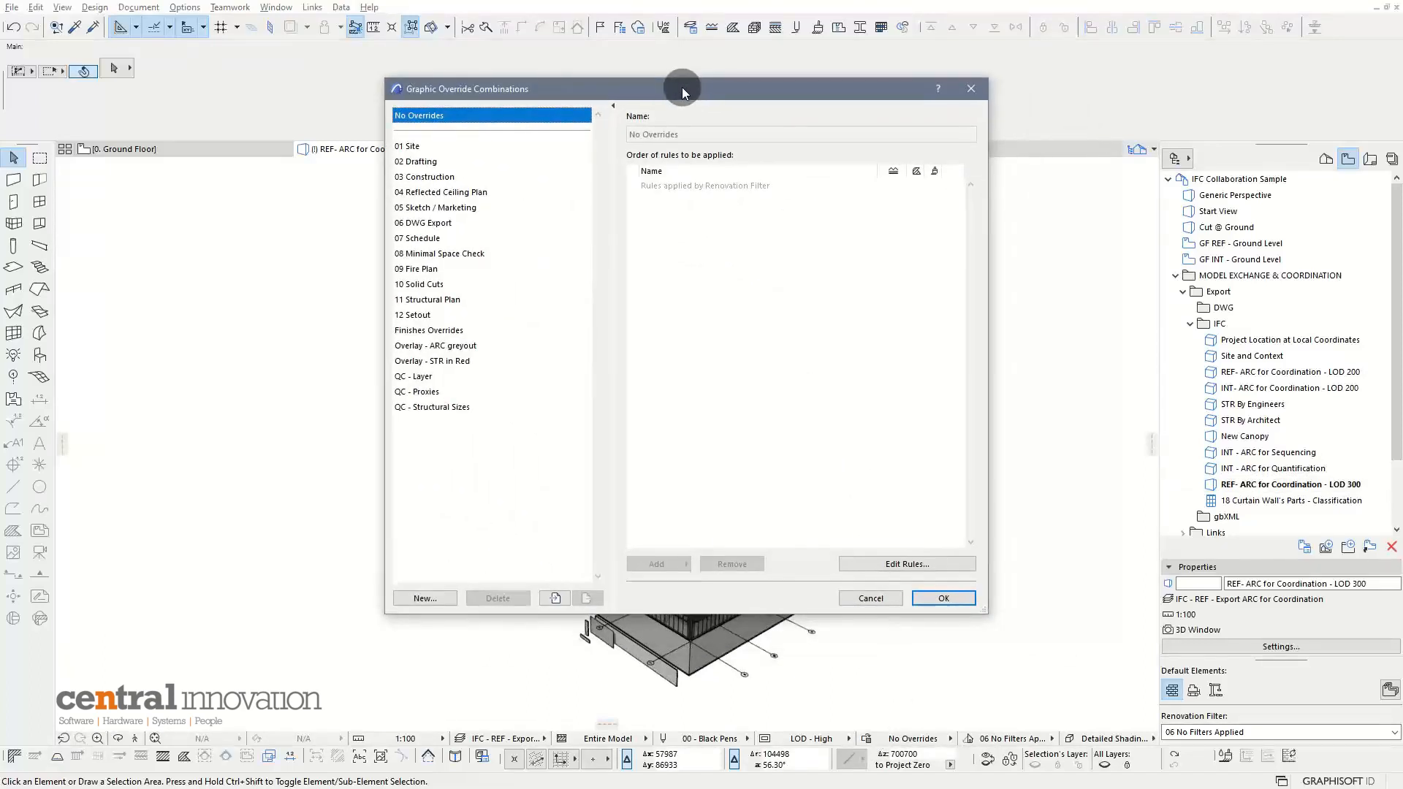
pyautogui.click(471, 378)
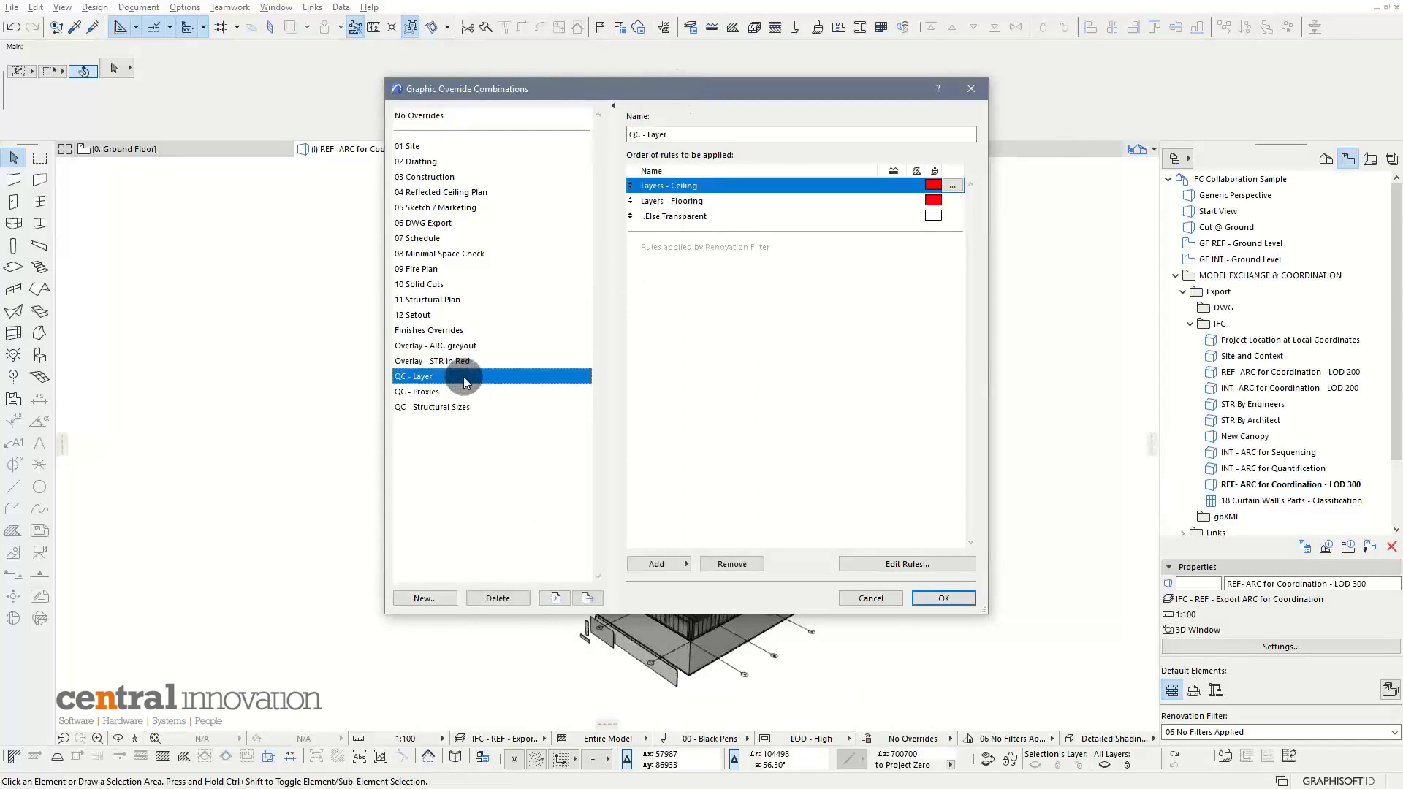
pyautogui.click(470, 393)
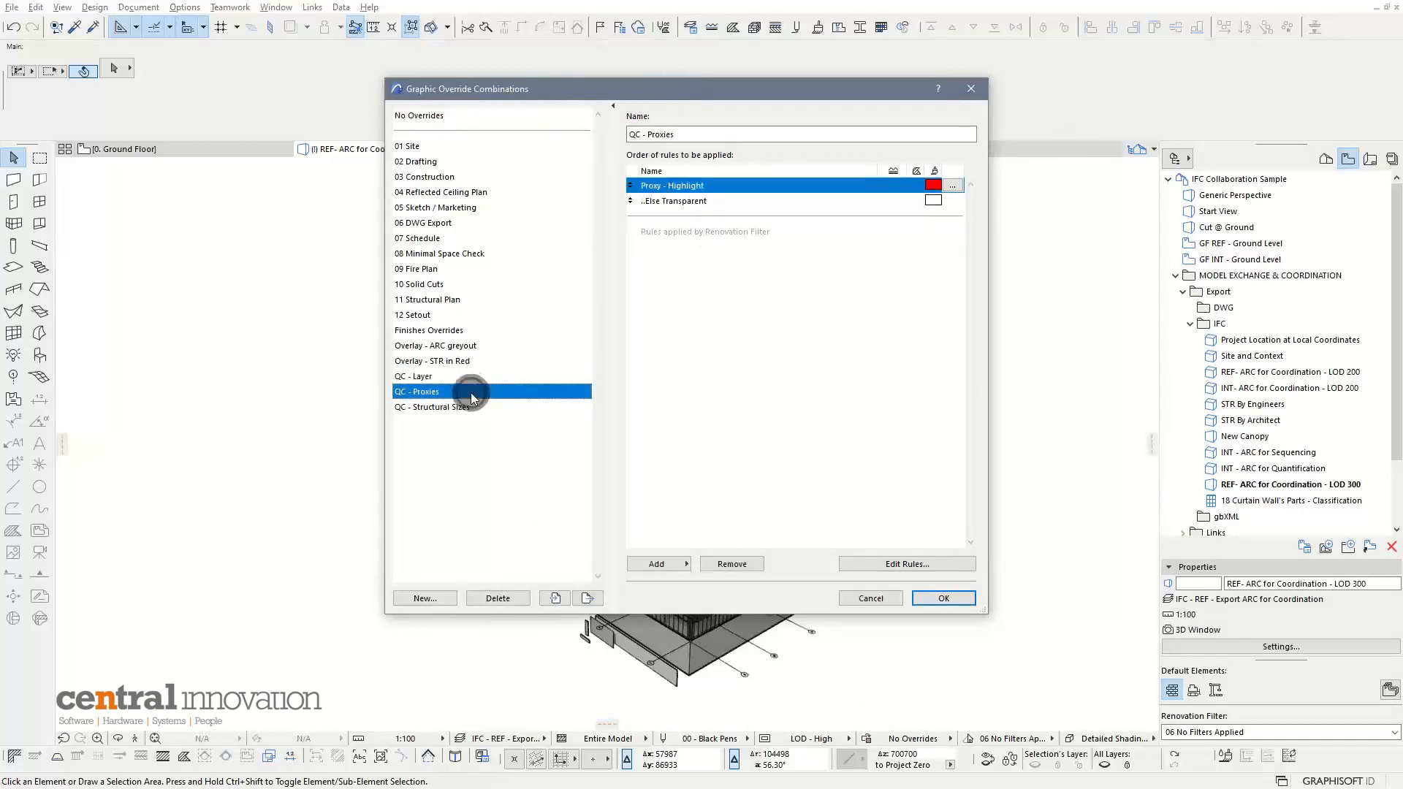
pyautogui.click(475, 378)
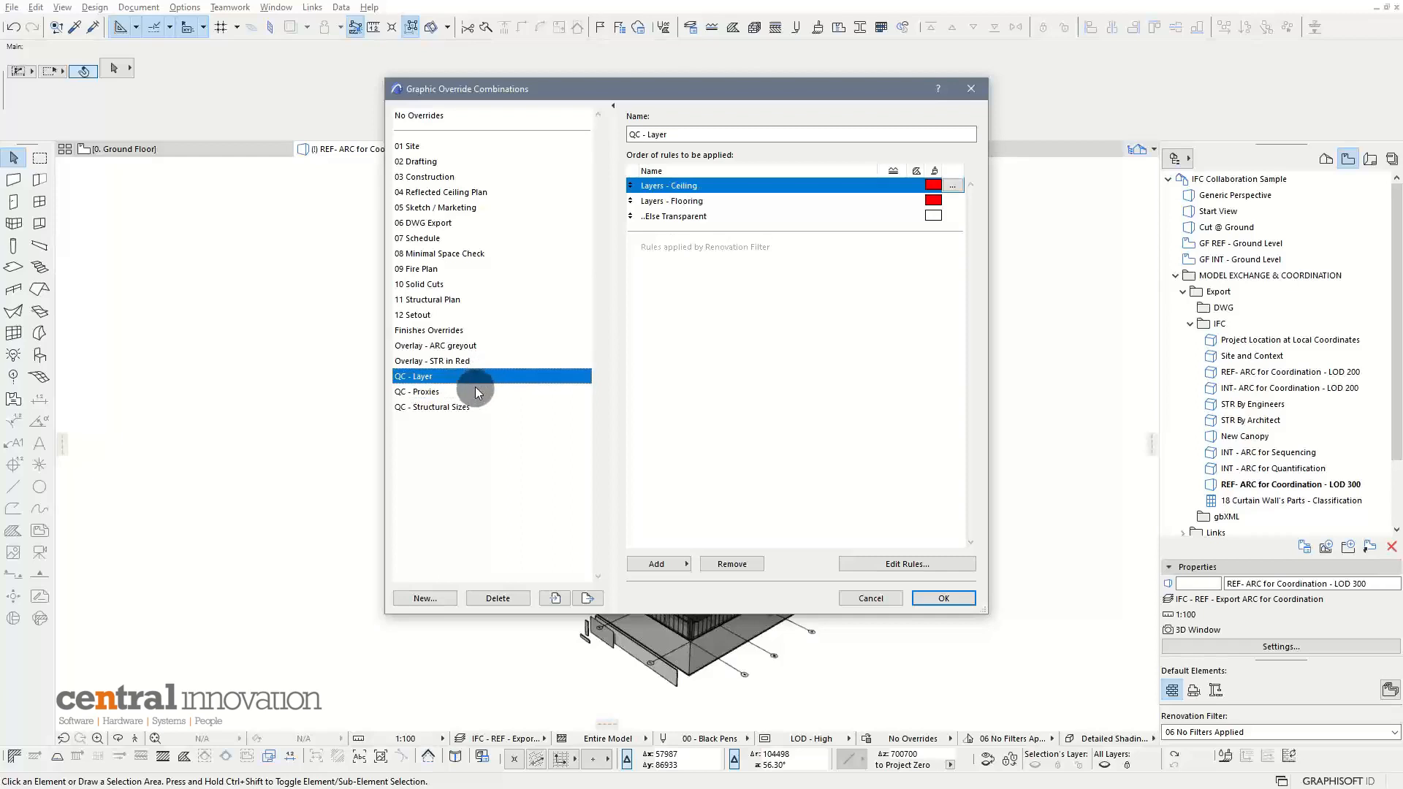
pyautogui.click(474, 393)
pyautogui.click(478, 379)
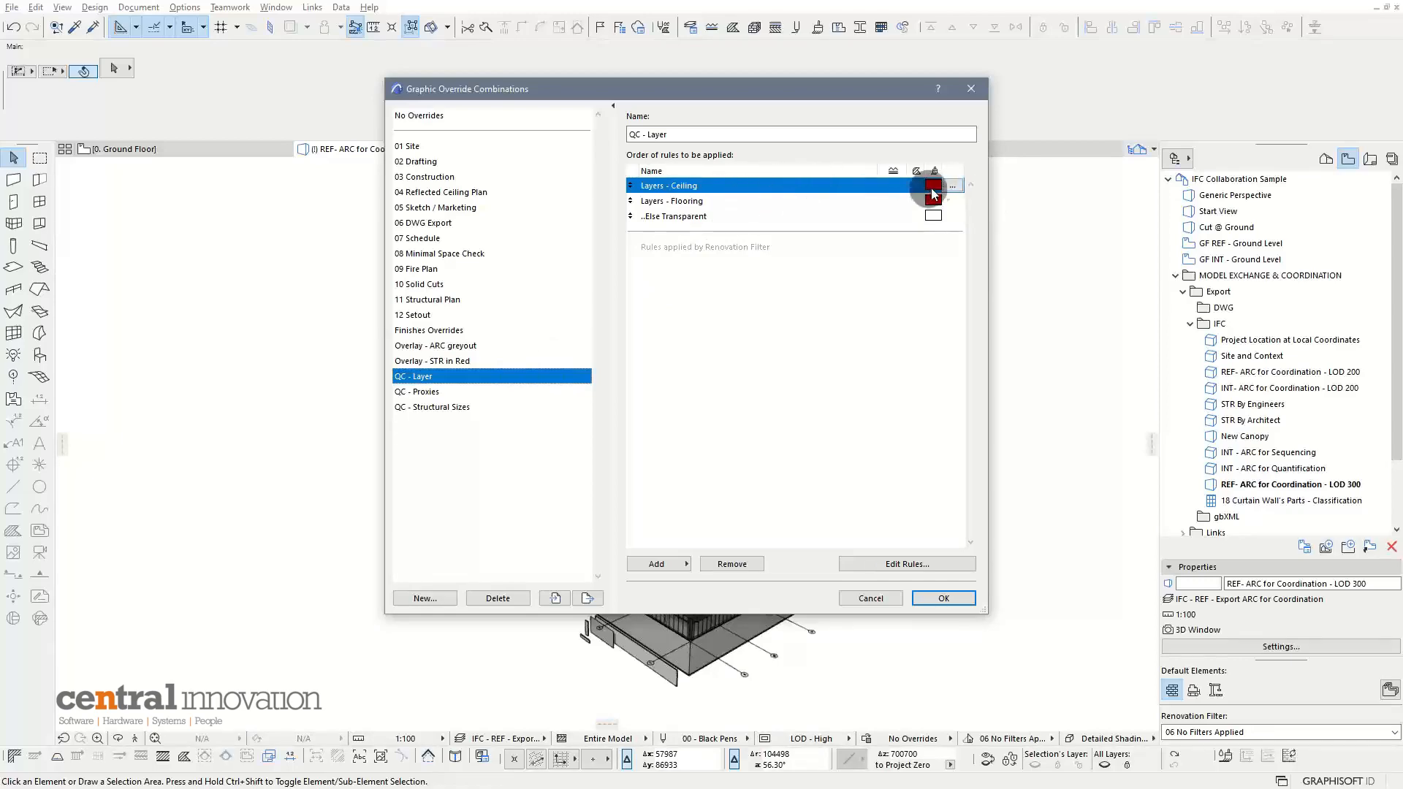
# Step: Review the full criteria of the Layers - Ceiling and Layers - Flooring override rules, widening the criteria columns, and return to the combinations
pyautogui.click(954, 188)
pyautogui.moveTo(784, 18); pyautogui.dragTo(727, 17)
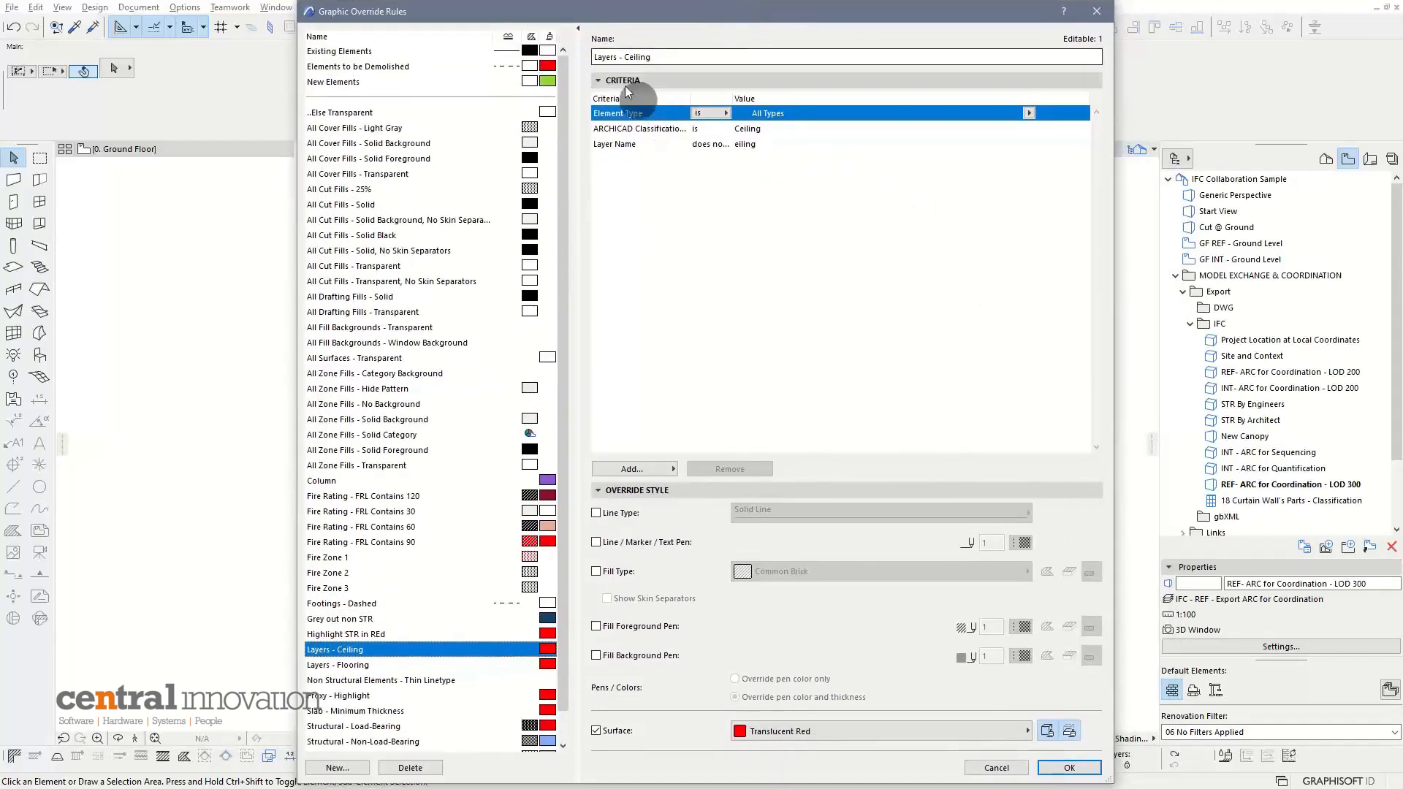
pyautogui.click(620, 59)
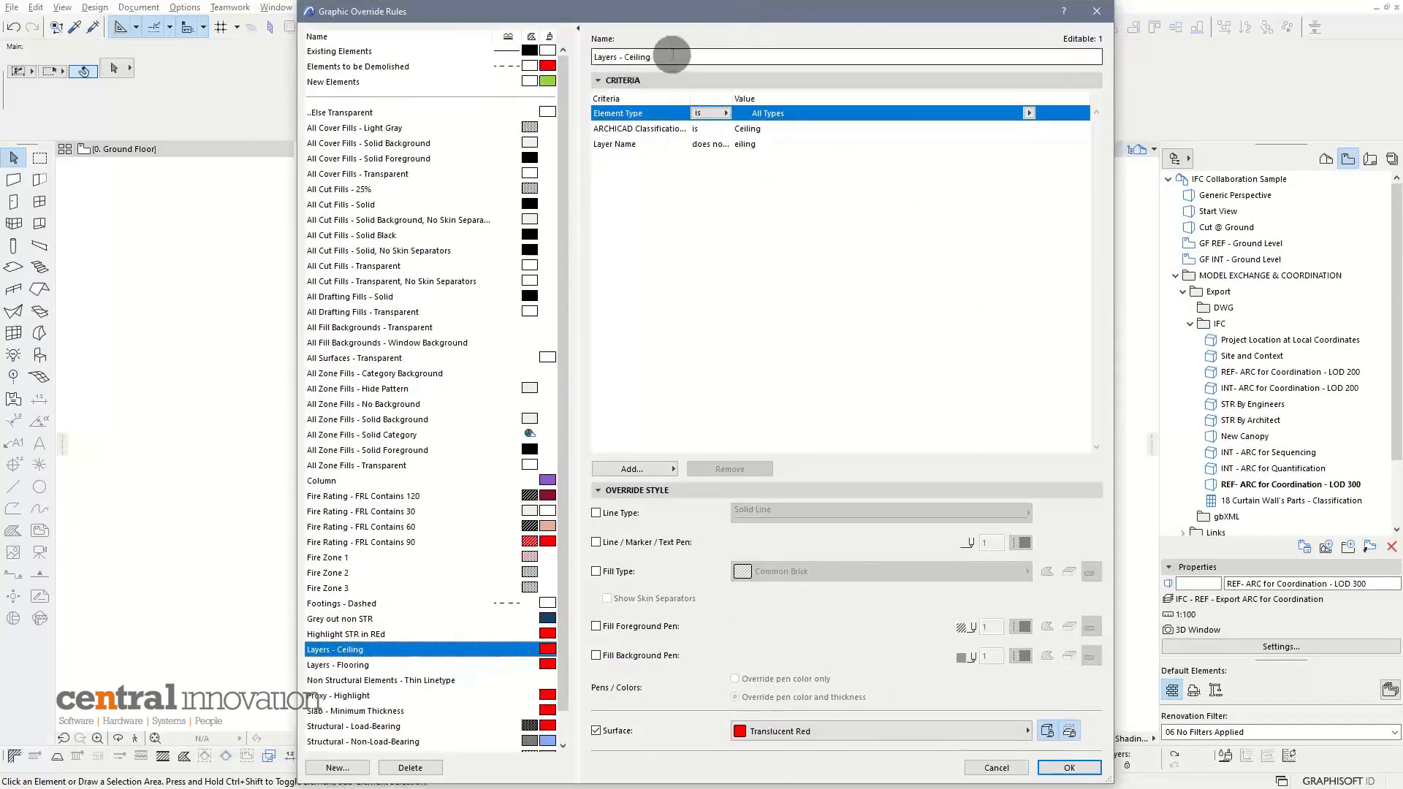
pyautogui.click(802, 116)
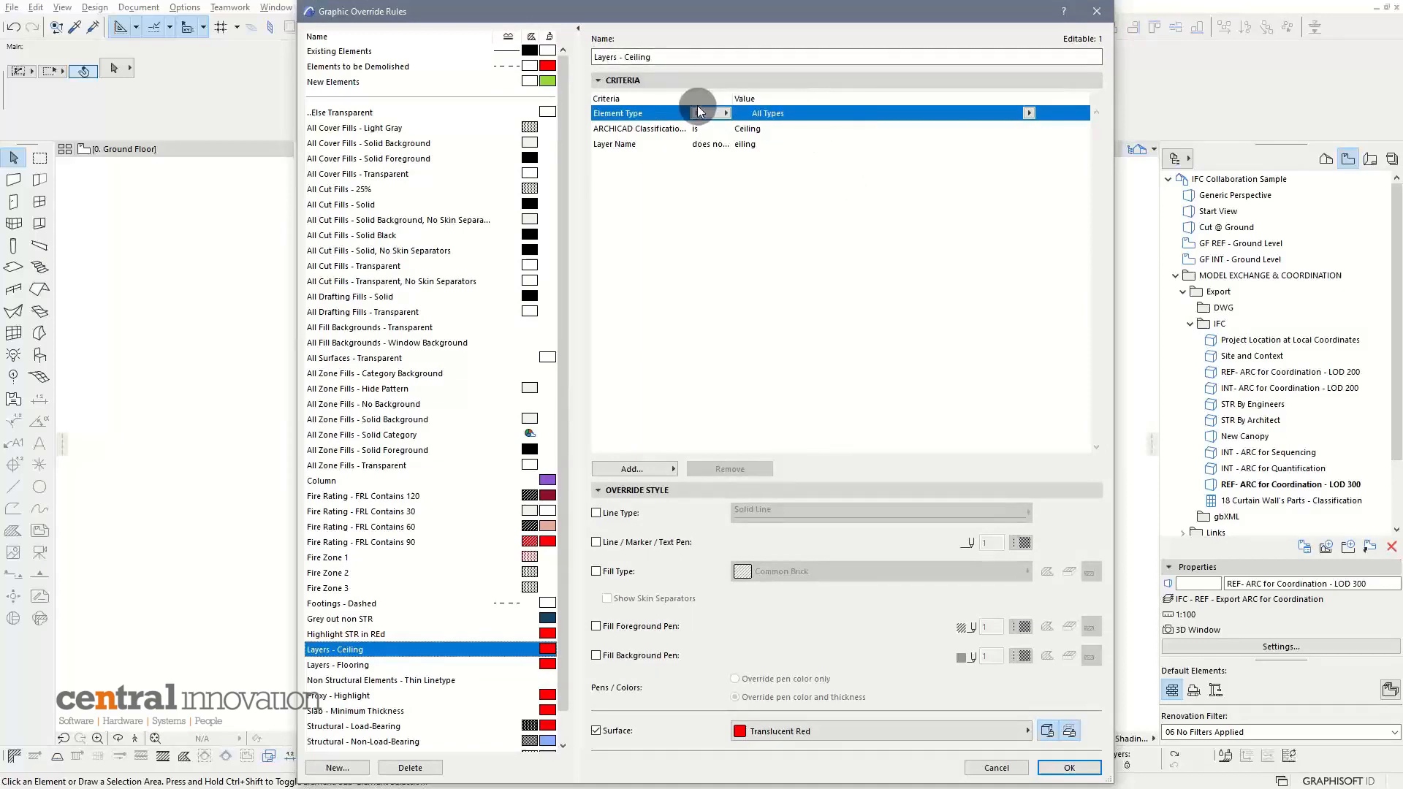
pyautogui.moveTo(691, 100); pyautogui.dragTo(747, 97)
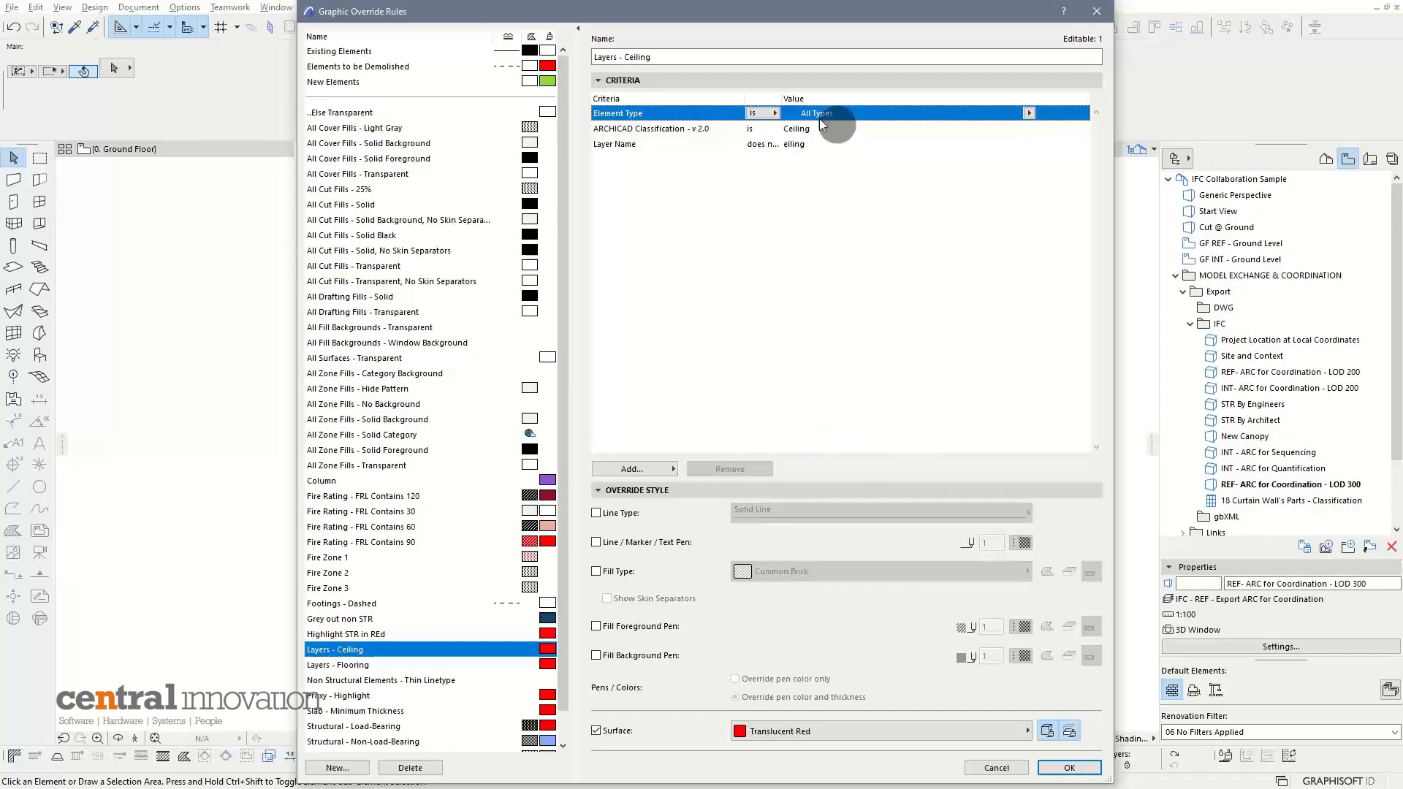
pyautogui.moveTo(780, 98); pyautogui.dragTo(839, 97)
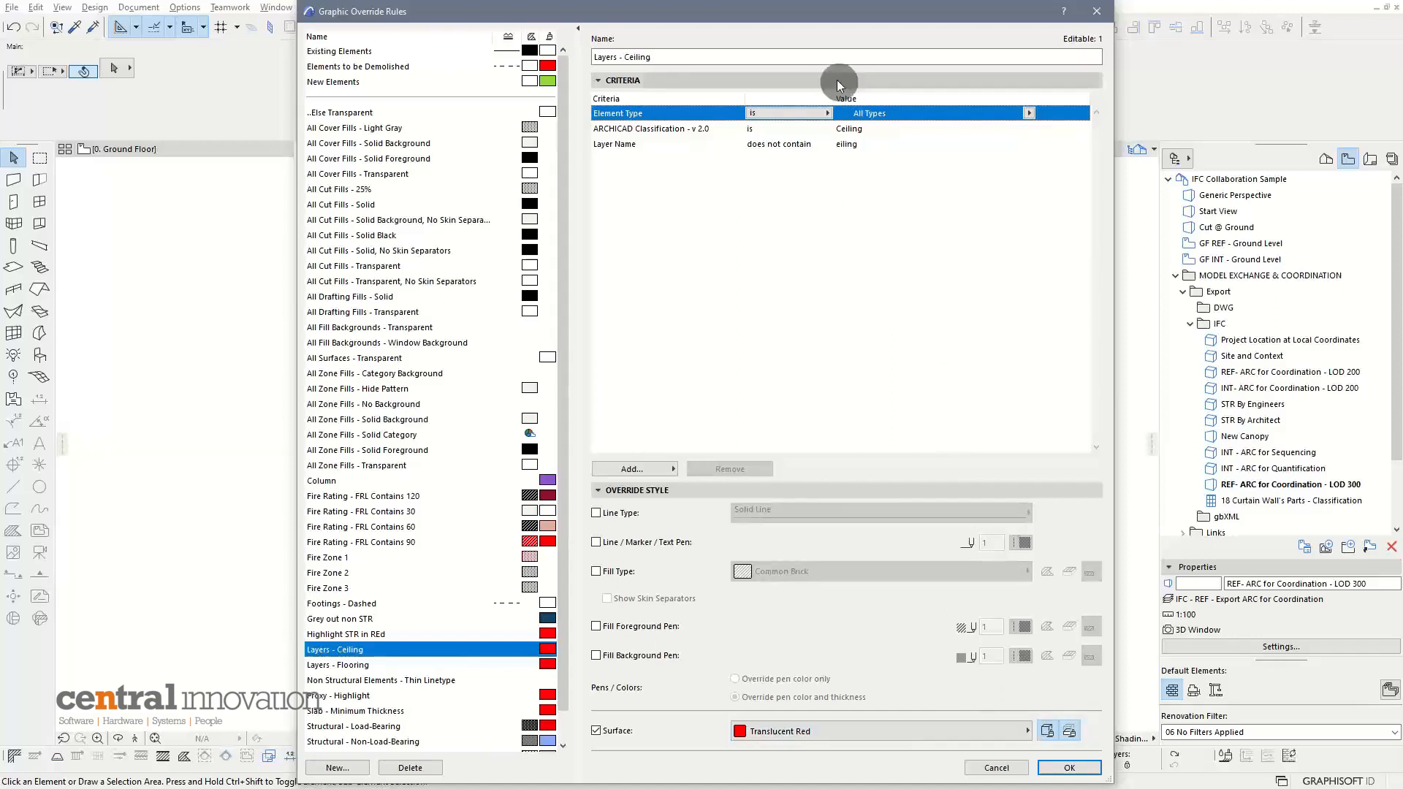
pyautogui.click(347, 665)
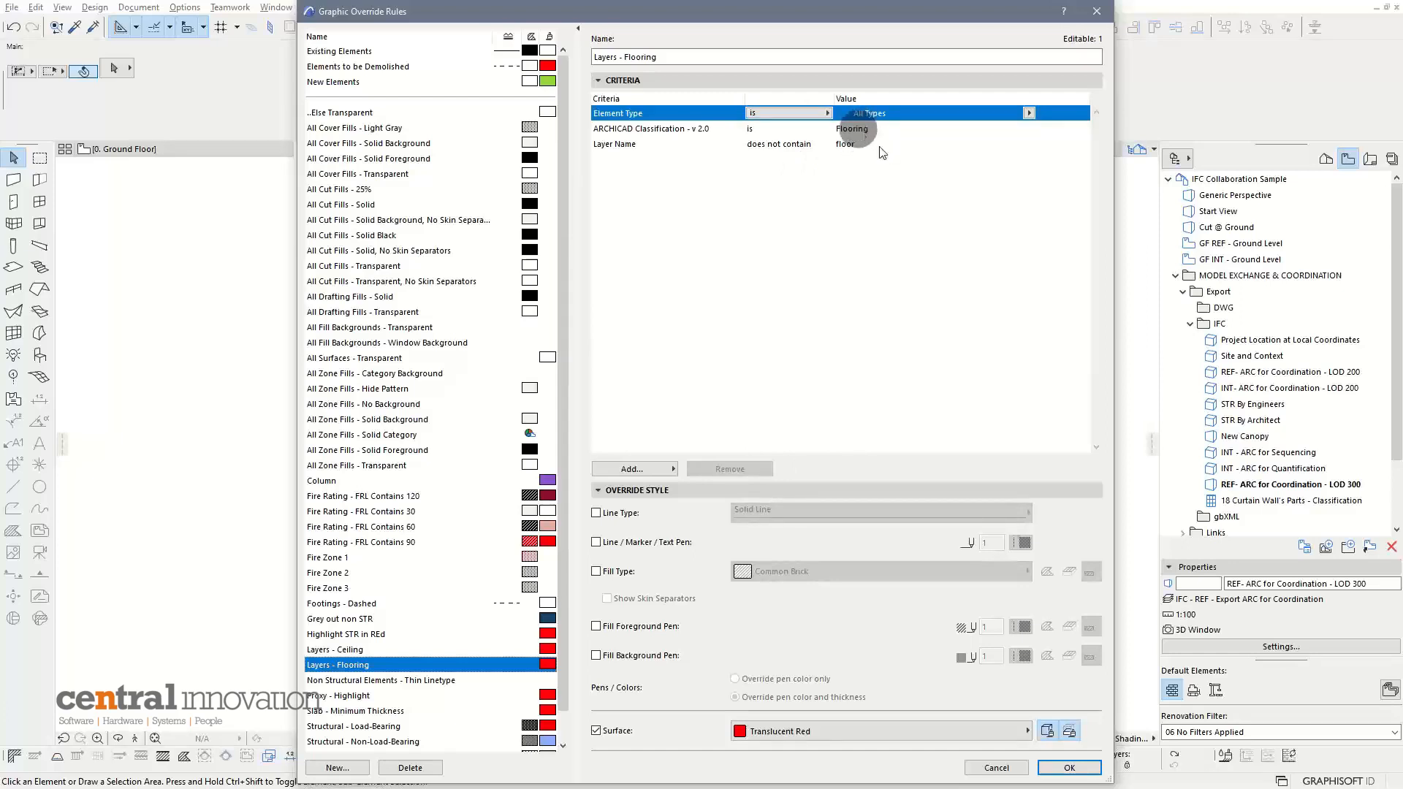
pyautogui.click(1070, 768)
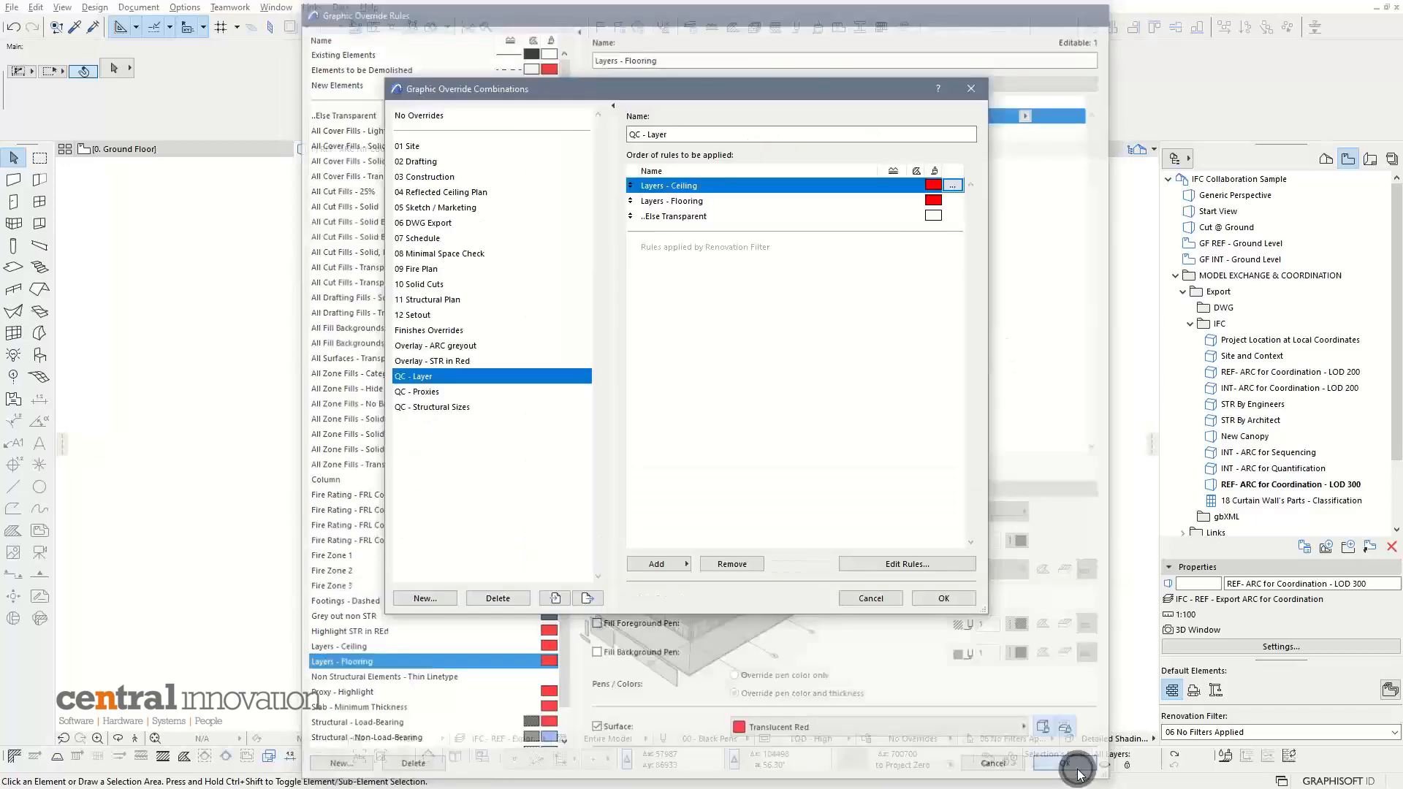
# Step: Review the criteria of the Proxy - Highlight rule in the QC - Proxies combination and leave the rule without changes
pyautogui.click(489, 392)
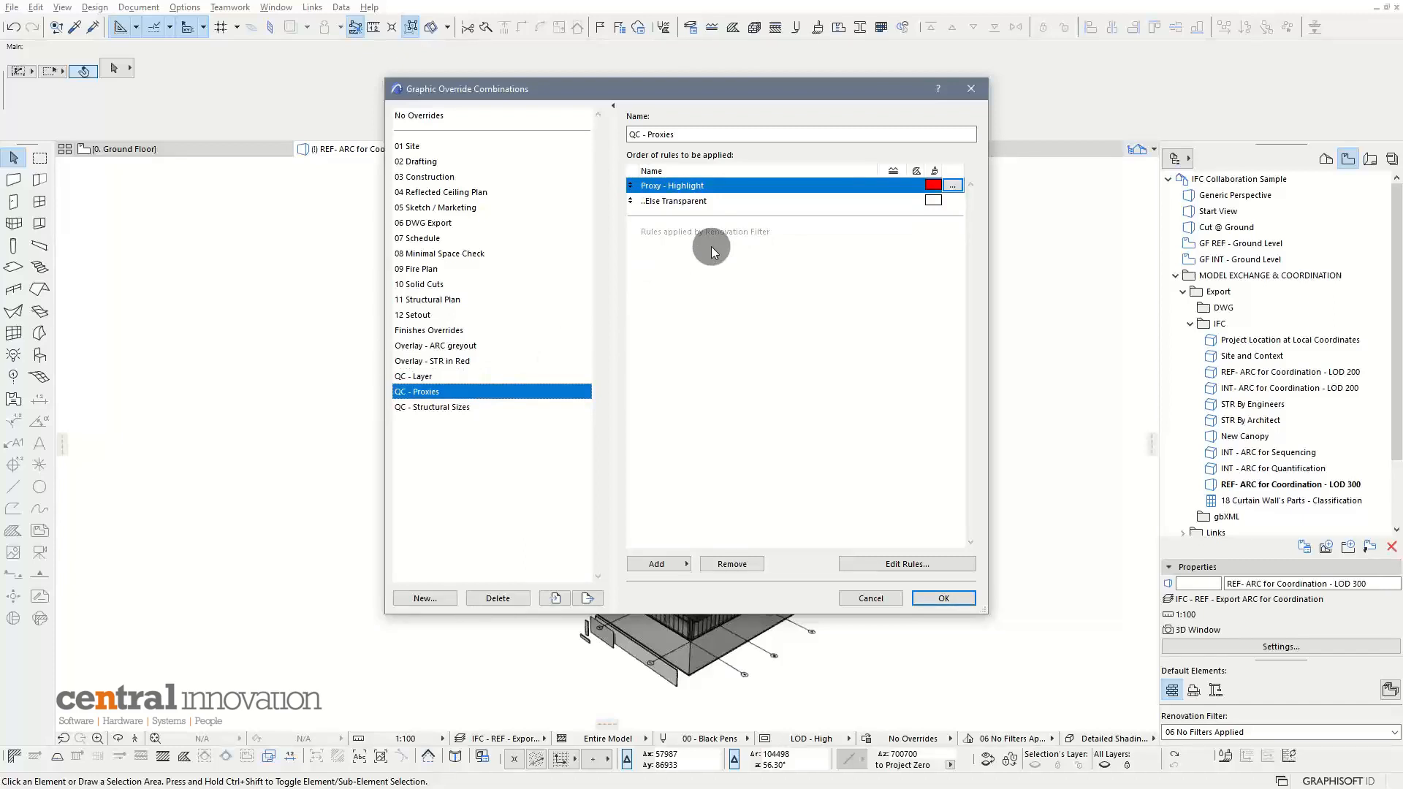
pyautogui.click(954, 185)
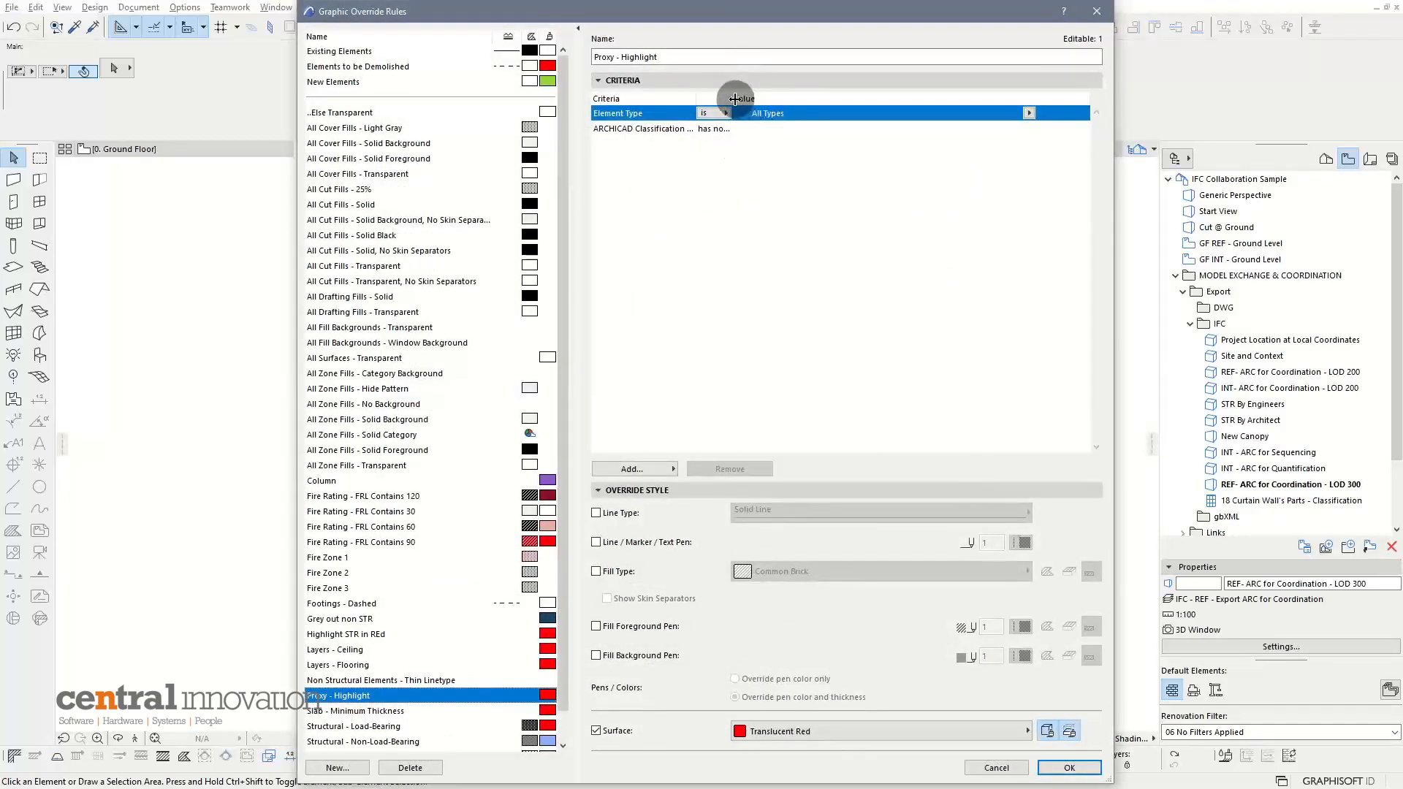
pyautogui.moveTo(746, 116); pyautogui.dragTo(793, 110)
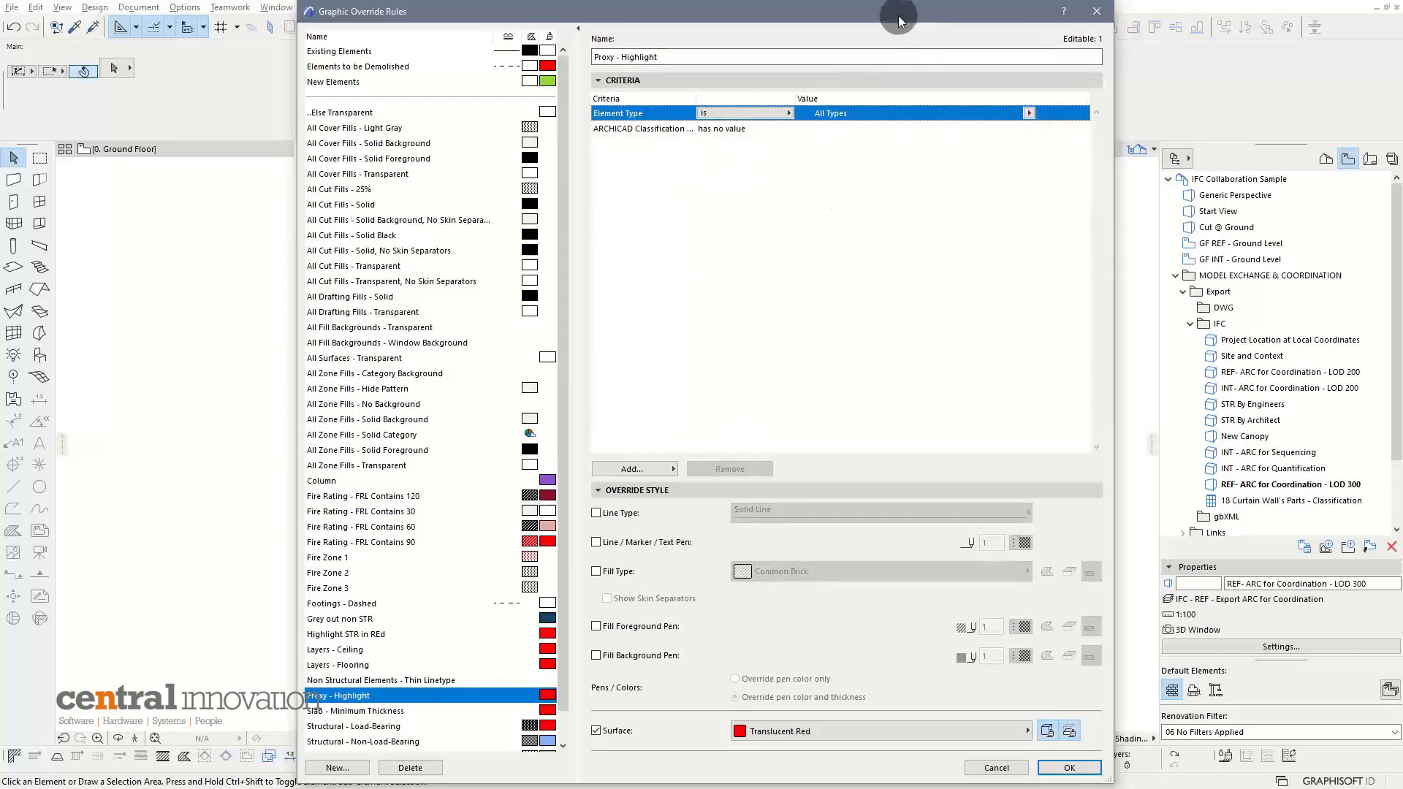
pyautogui.moveTo(900, 24); pyautogui.dragTo(897, 34)
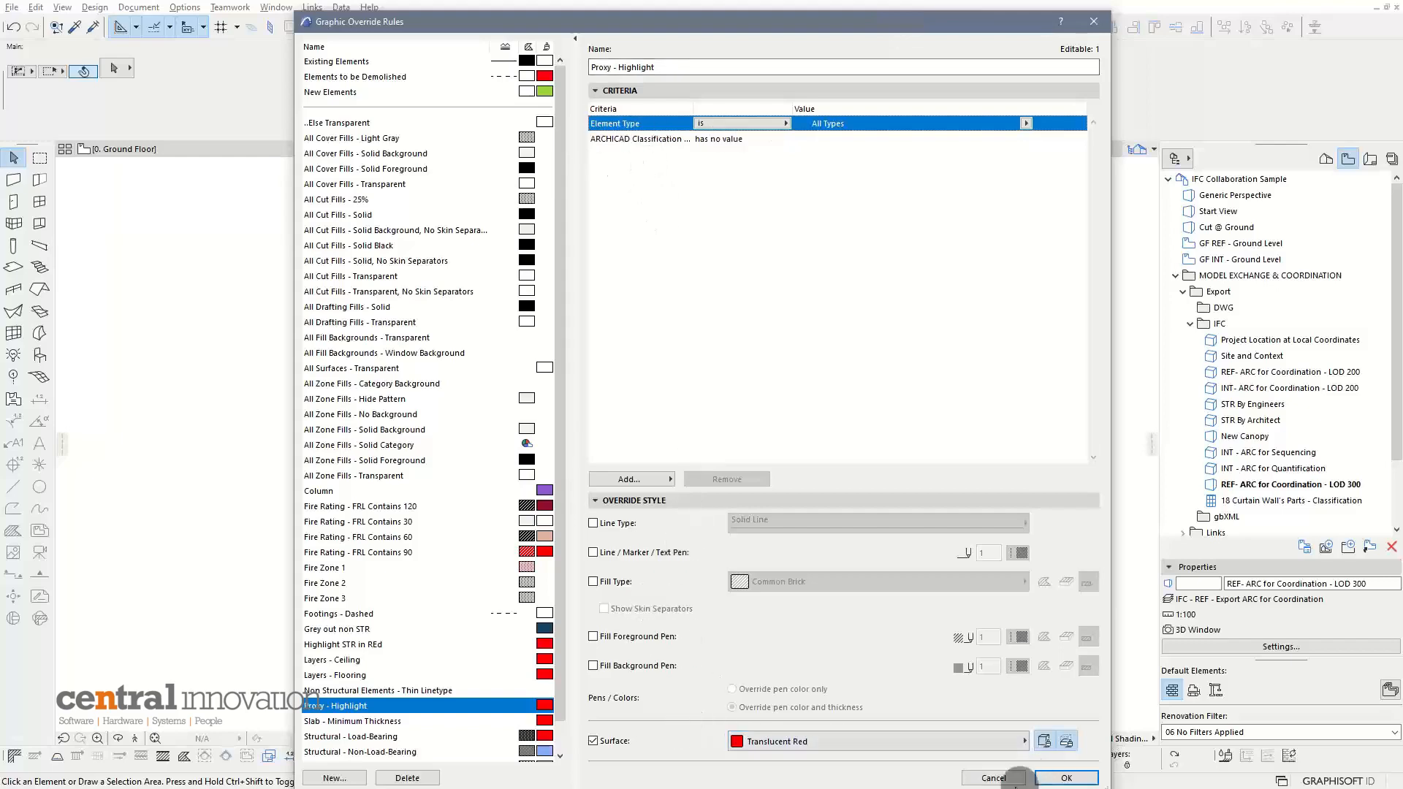
pyautogui.click(995, 778)
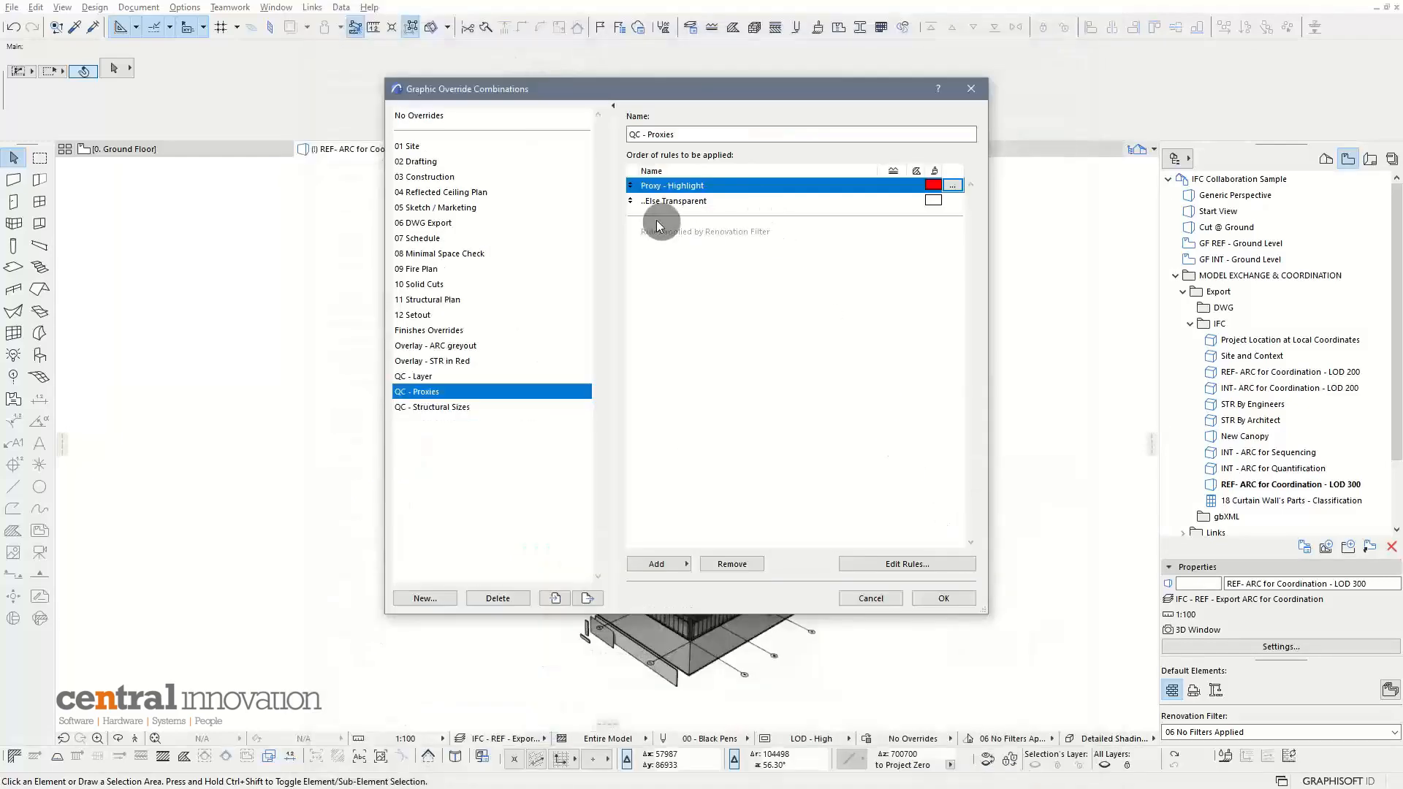
# Step: Apply the QC - Proxies graphic override combination to the 3D view and set the 3D style to No Contours
pyautogui.click(679, 203)
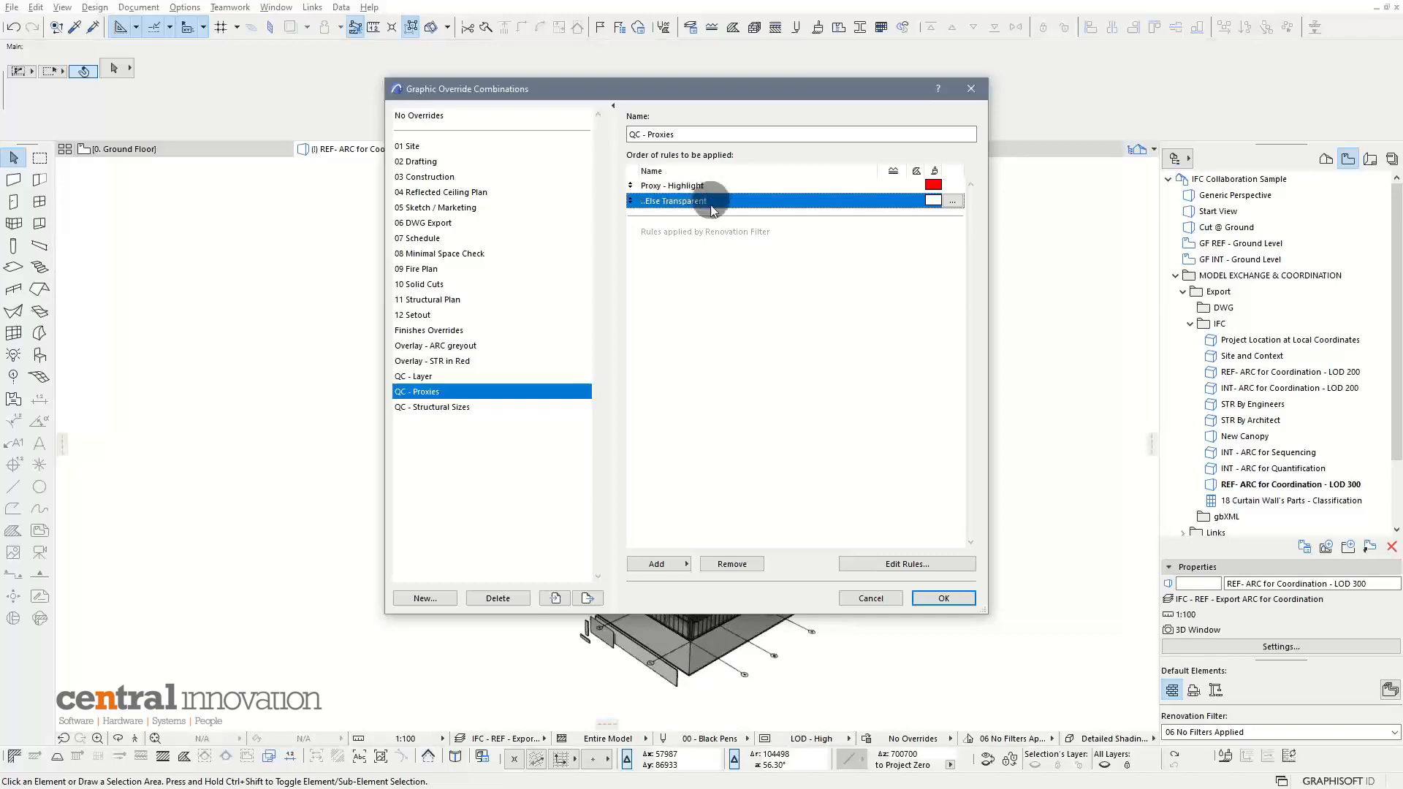
pyautogui.click(945, 600)
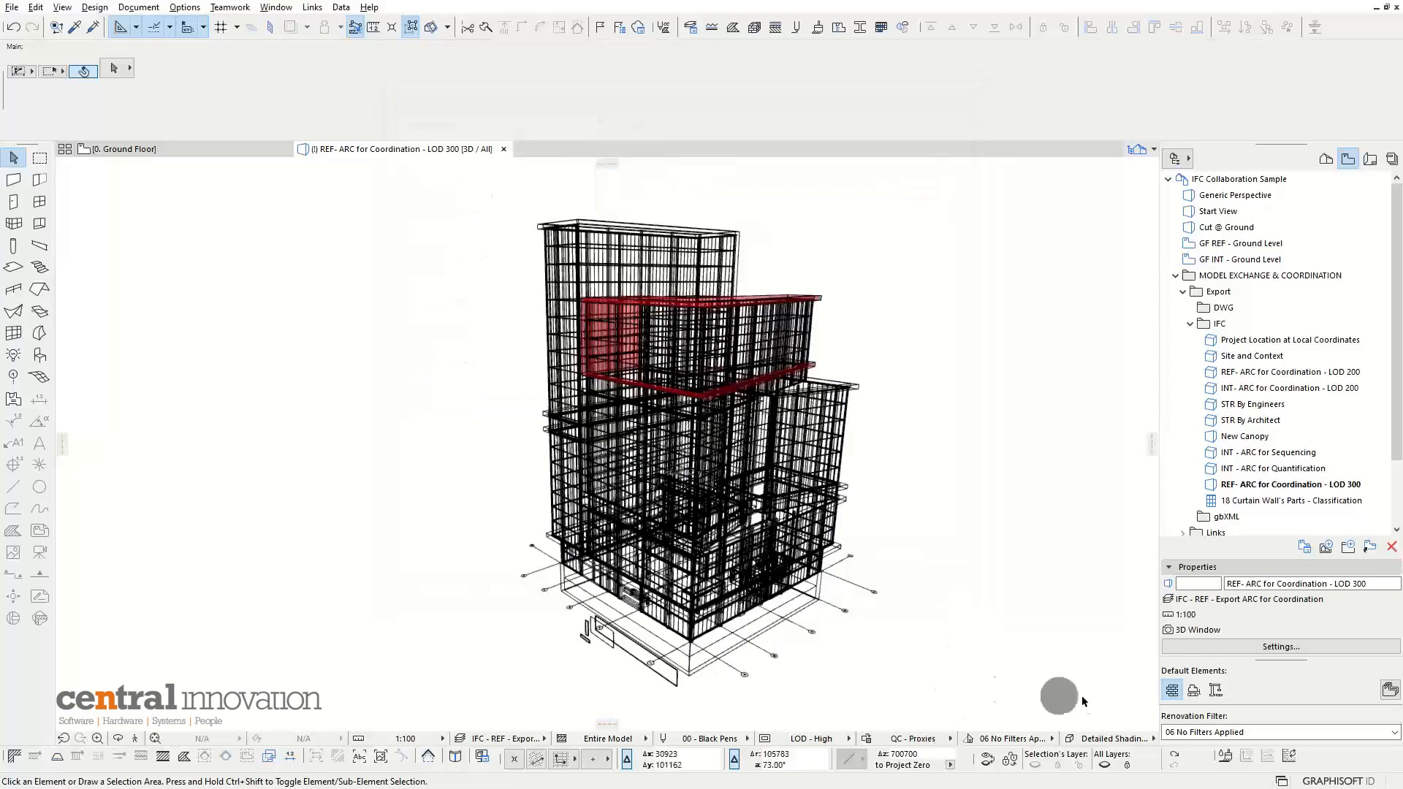
pyautogui.click(1116, 739)
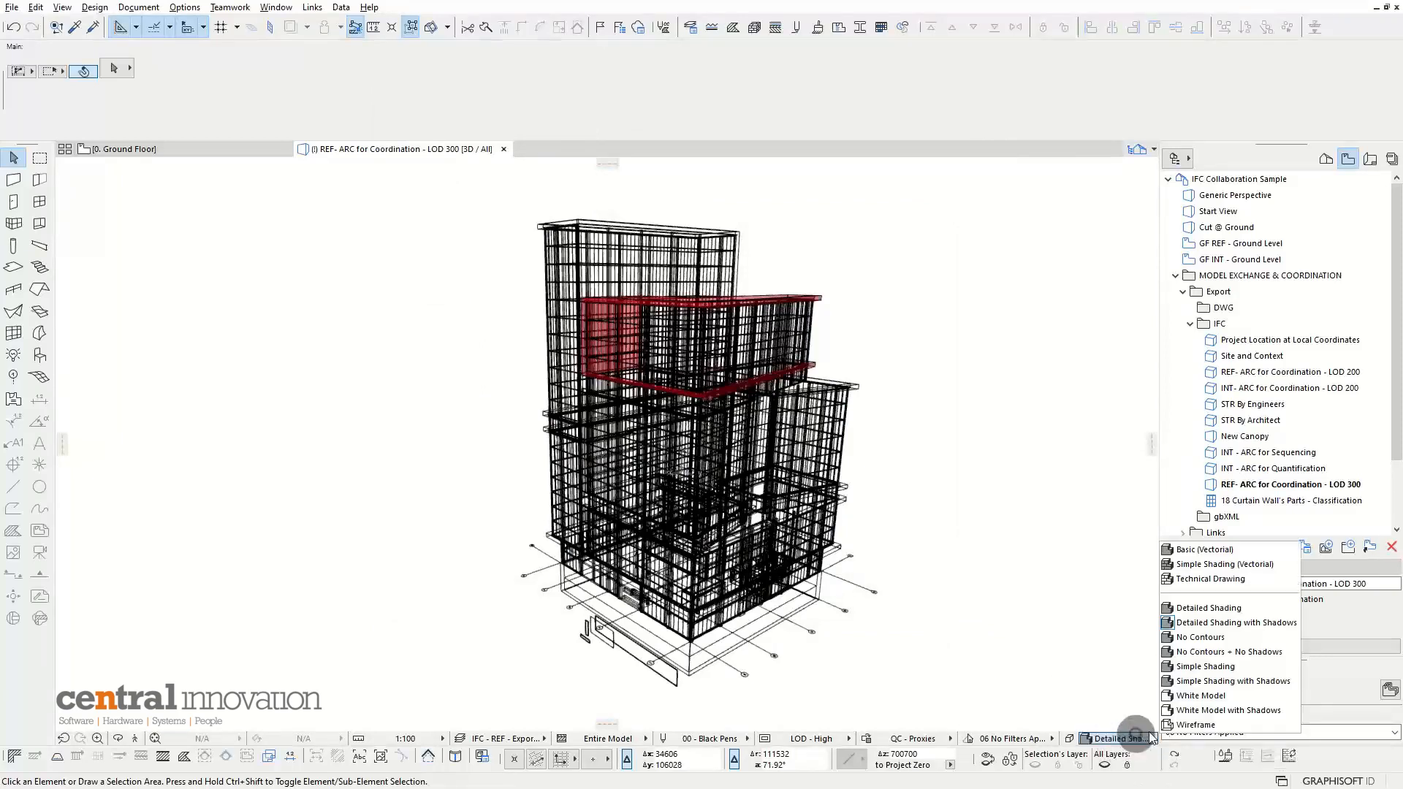
pyautogui.click(1217, 637)
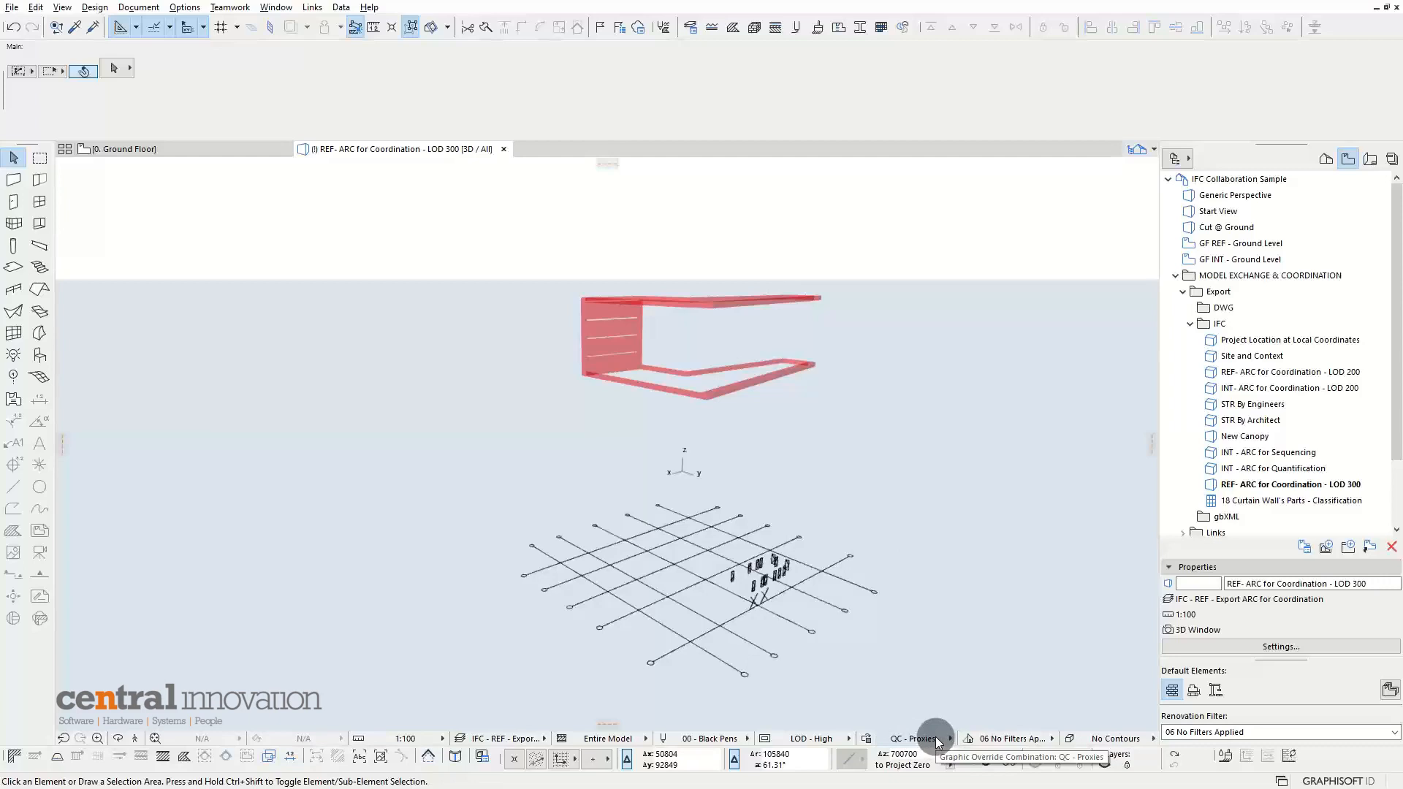
# Step: Select the red highlighted shell on the upper floors to check its classification, and deselect it
pyautogui.click(695, 306)
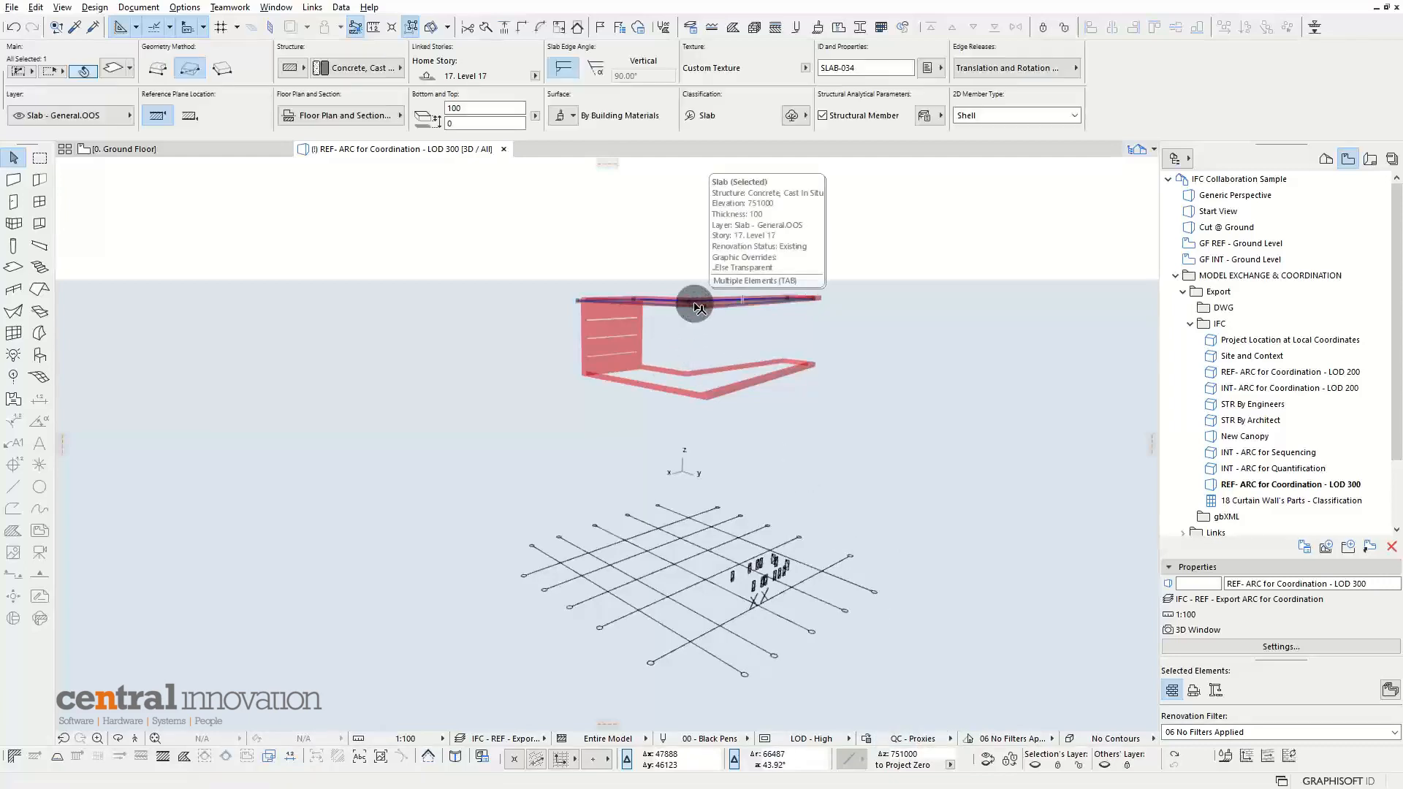
pyautogui.click(596, 353)
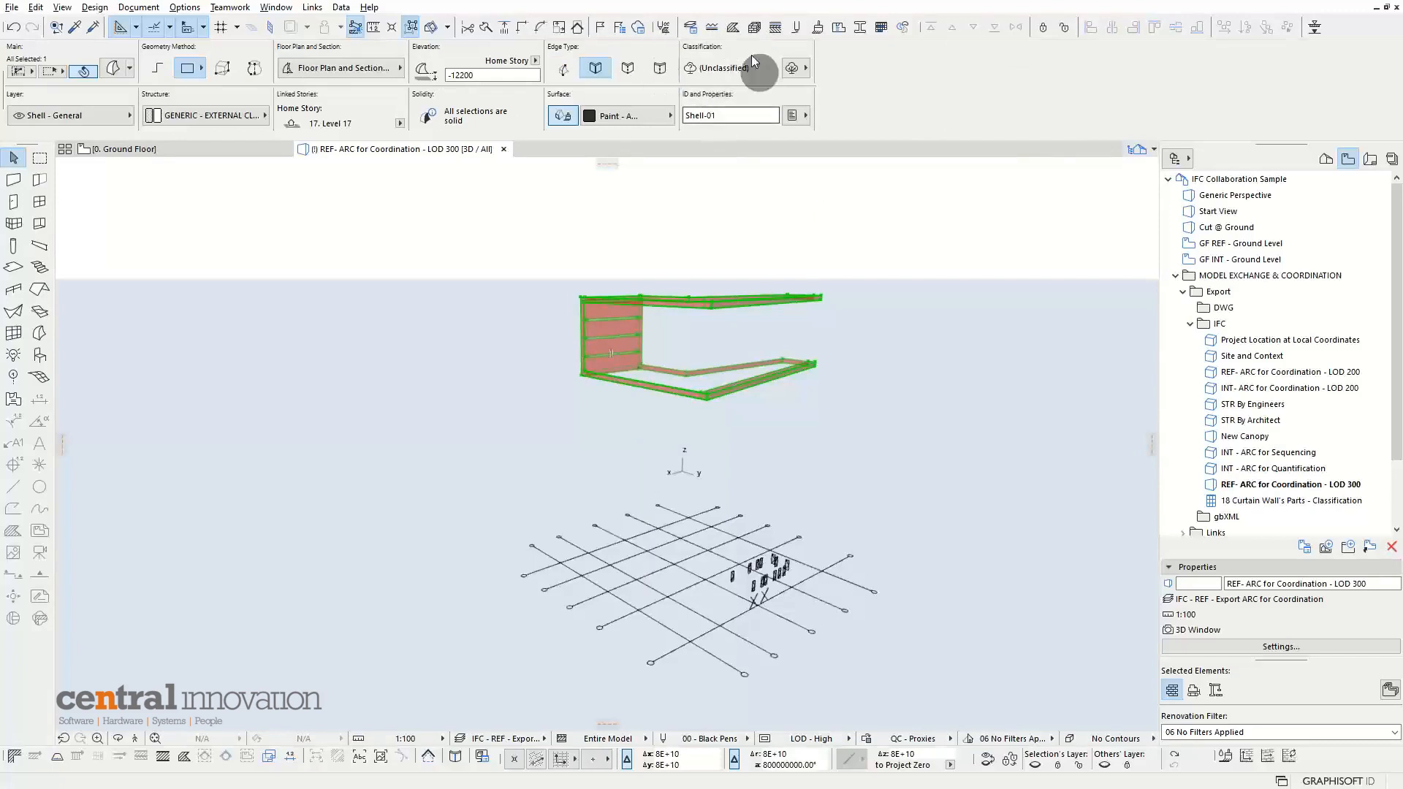
pyautogui.click(862, 437)
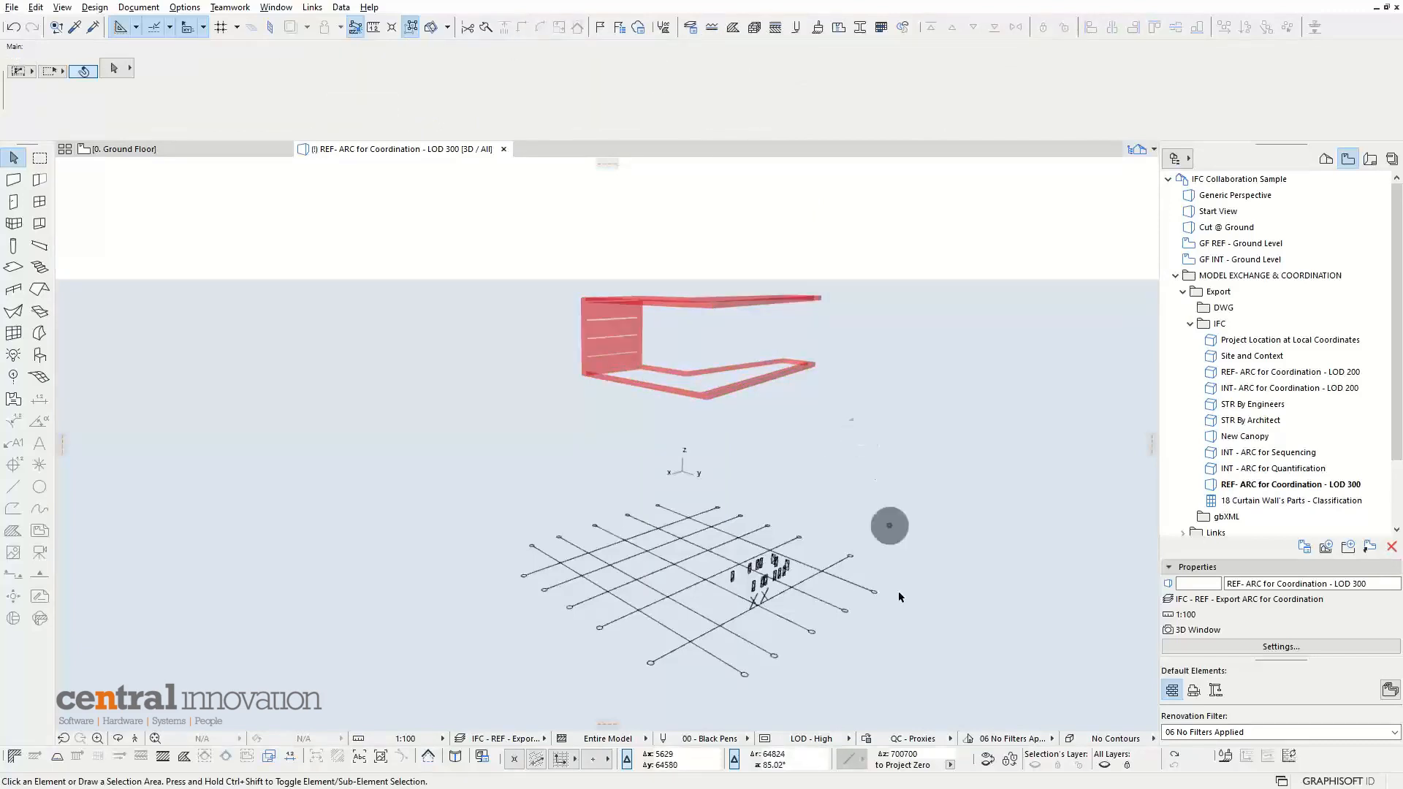
# Step: Switch the 3D view's graphic override combination to QC - Layer
pyautogui.click(948, 740)
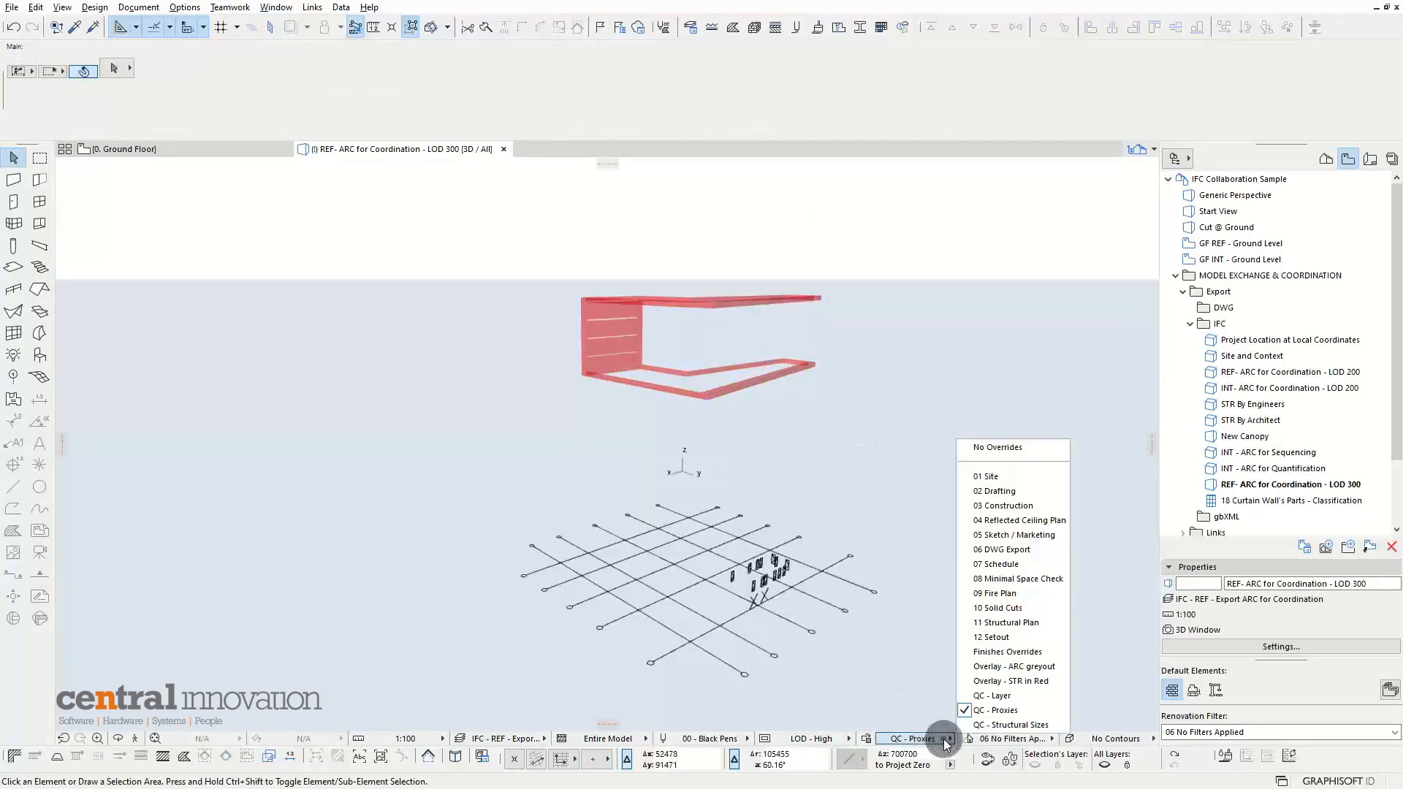
pyautogui.click(1019, 697)
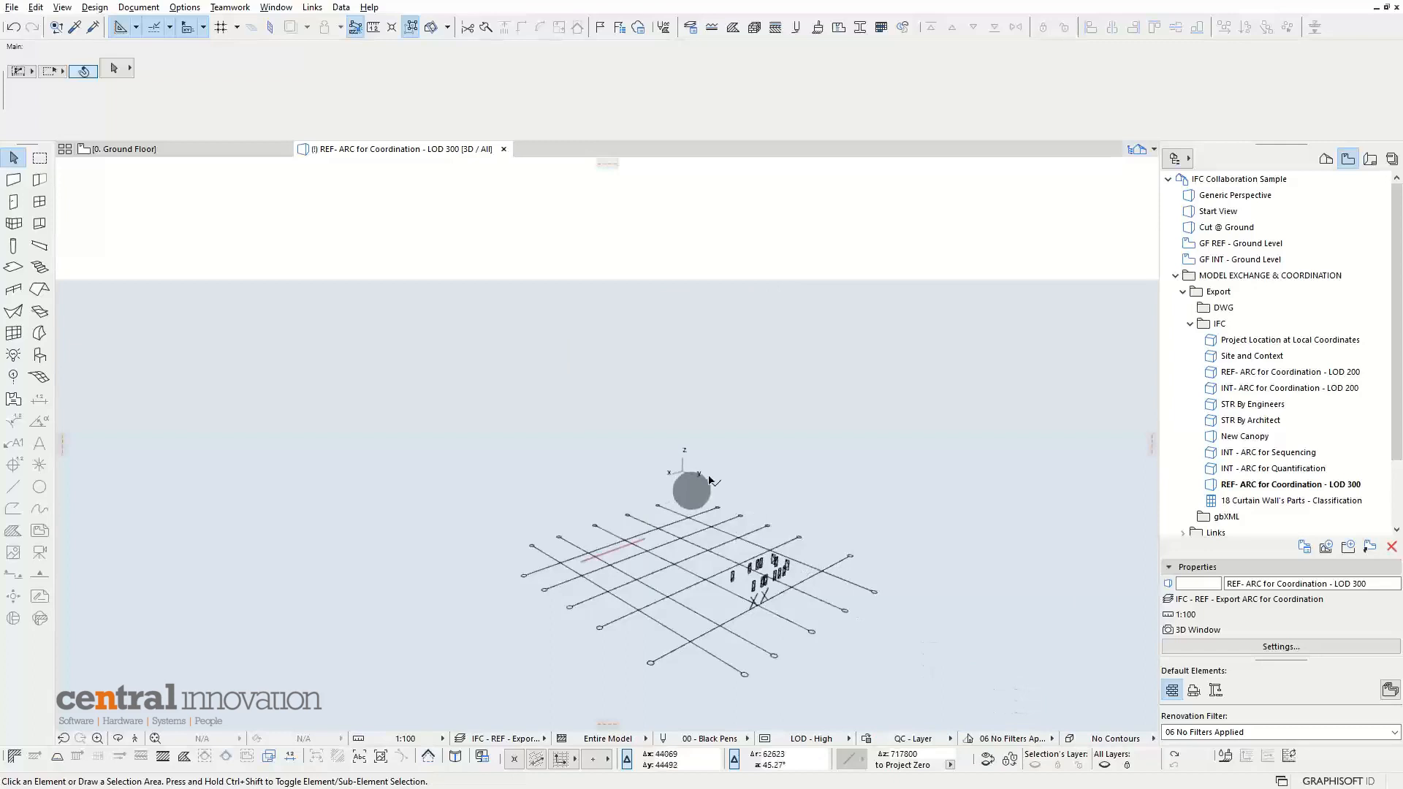
# Step: Select the transparent cladding shells above the grid lines to check their layer and classification, and deselect them
pyautogui.scroll(3, 581, 582)
pyautogui.scroll(5, 584, 563)
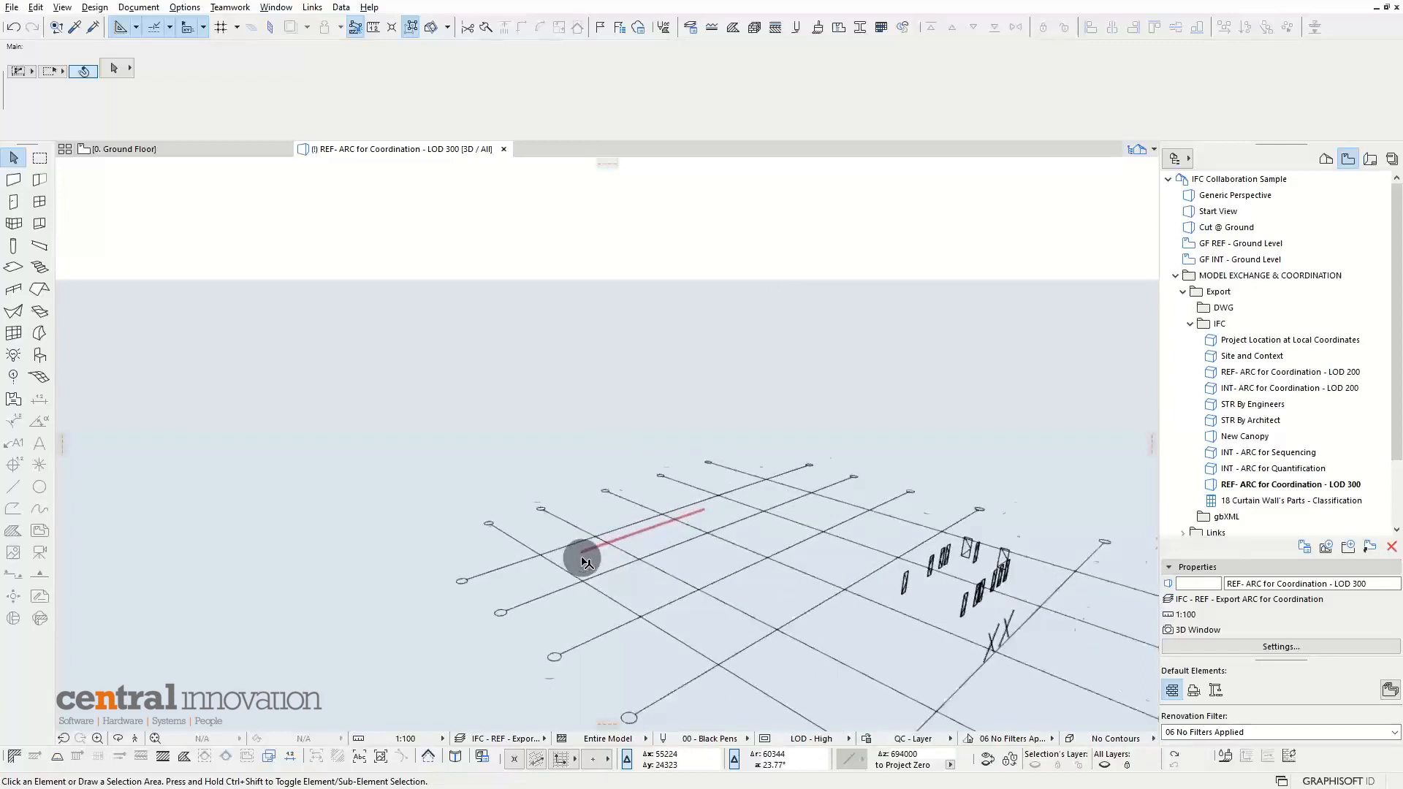
pyautogui.scroll(-5, 588, 548)
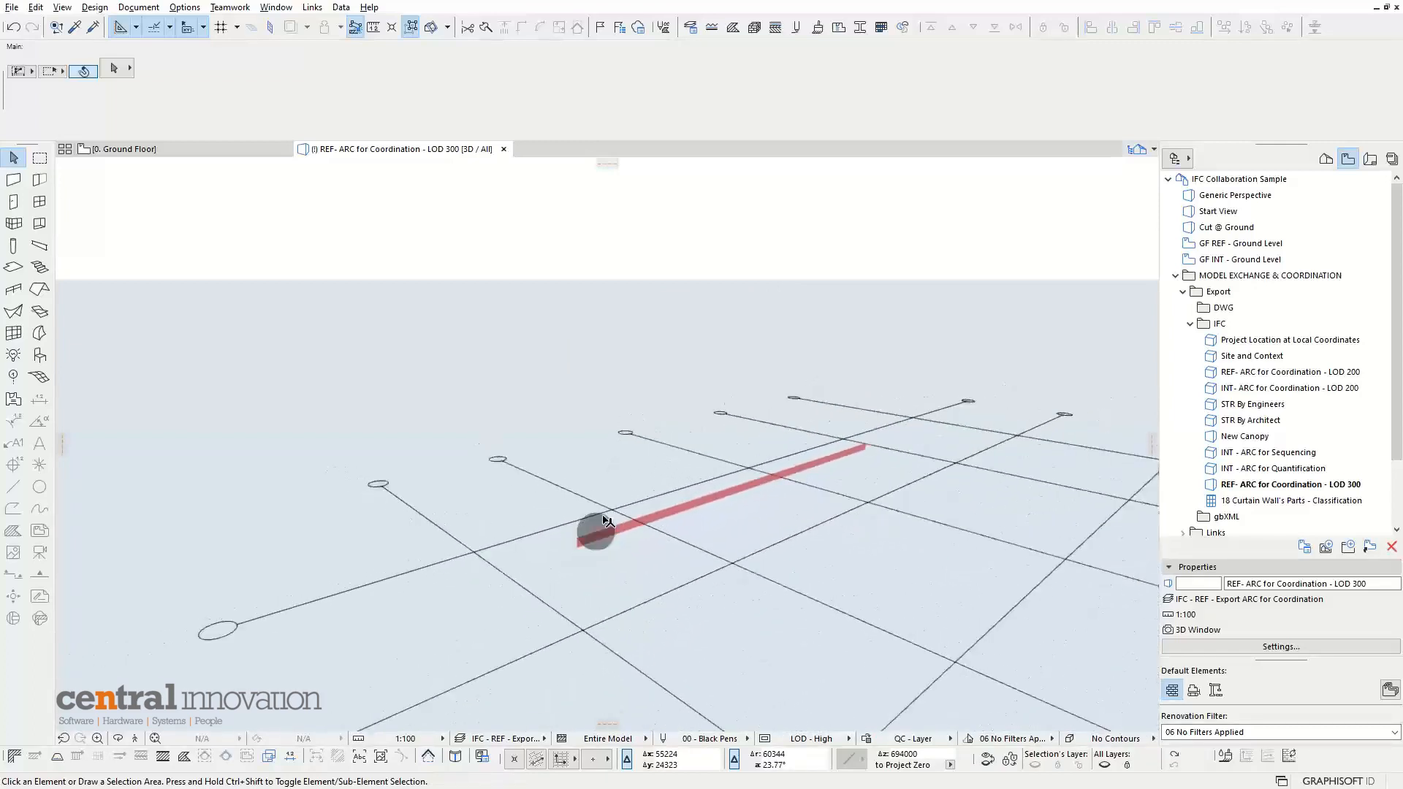
pyautogui.scroll(-4, 802, 345)
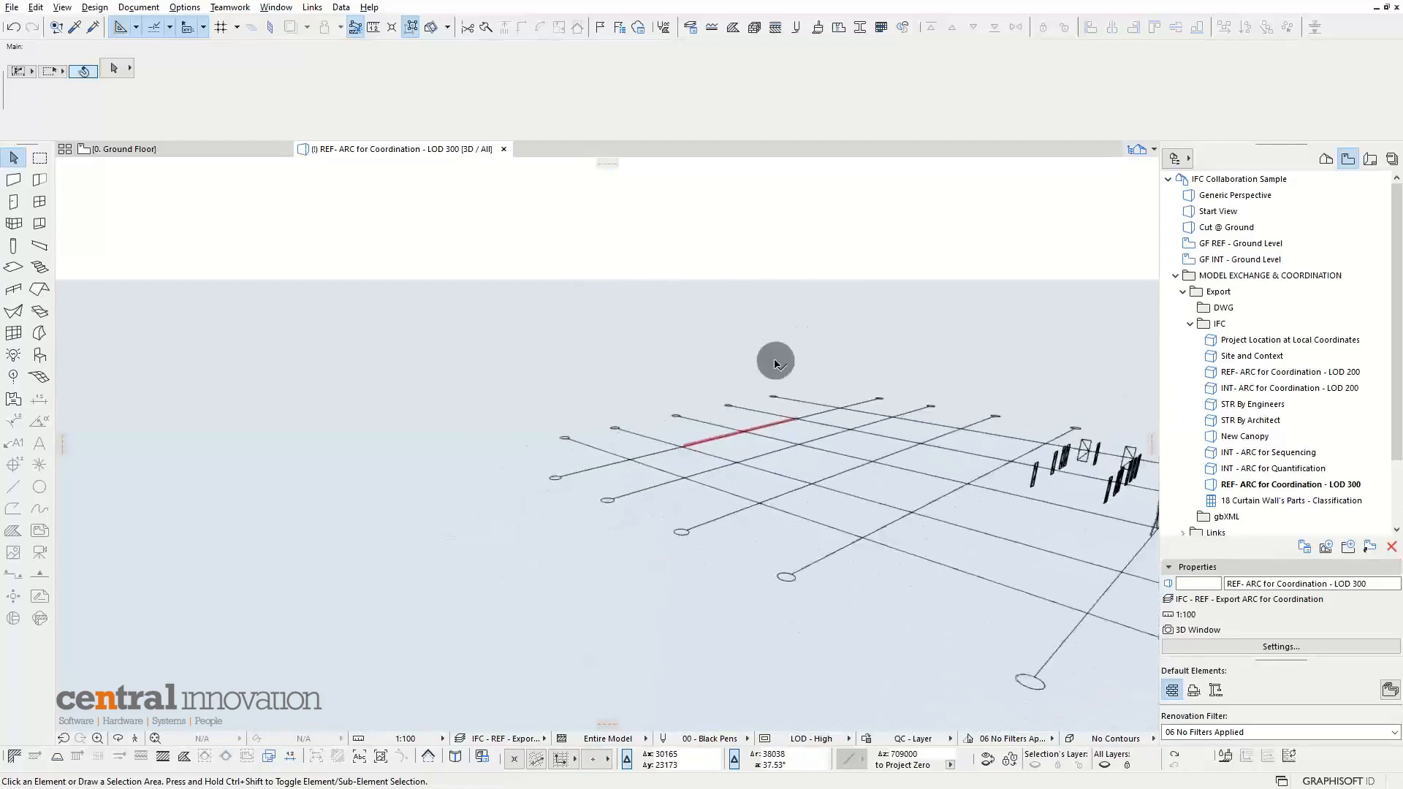
pyautogui.scroll(-3, 767, 366)
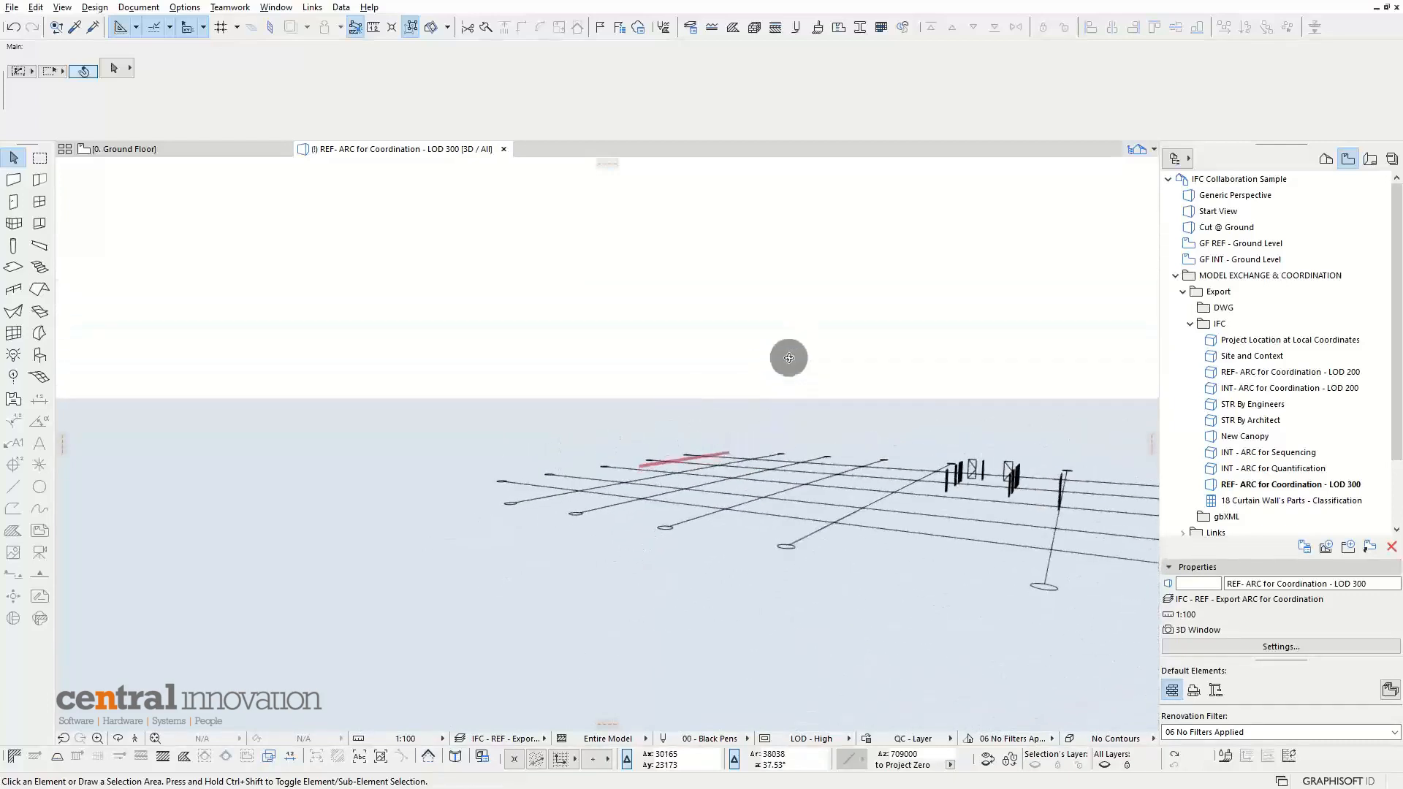
pyautogui.click(616, 303)
pyautogui.click(878, 375)
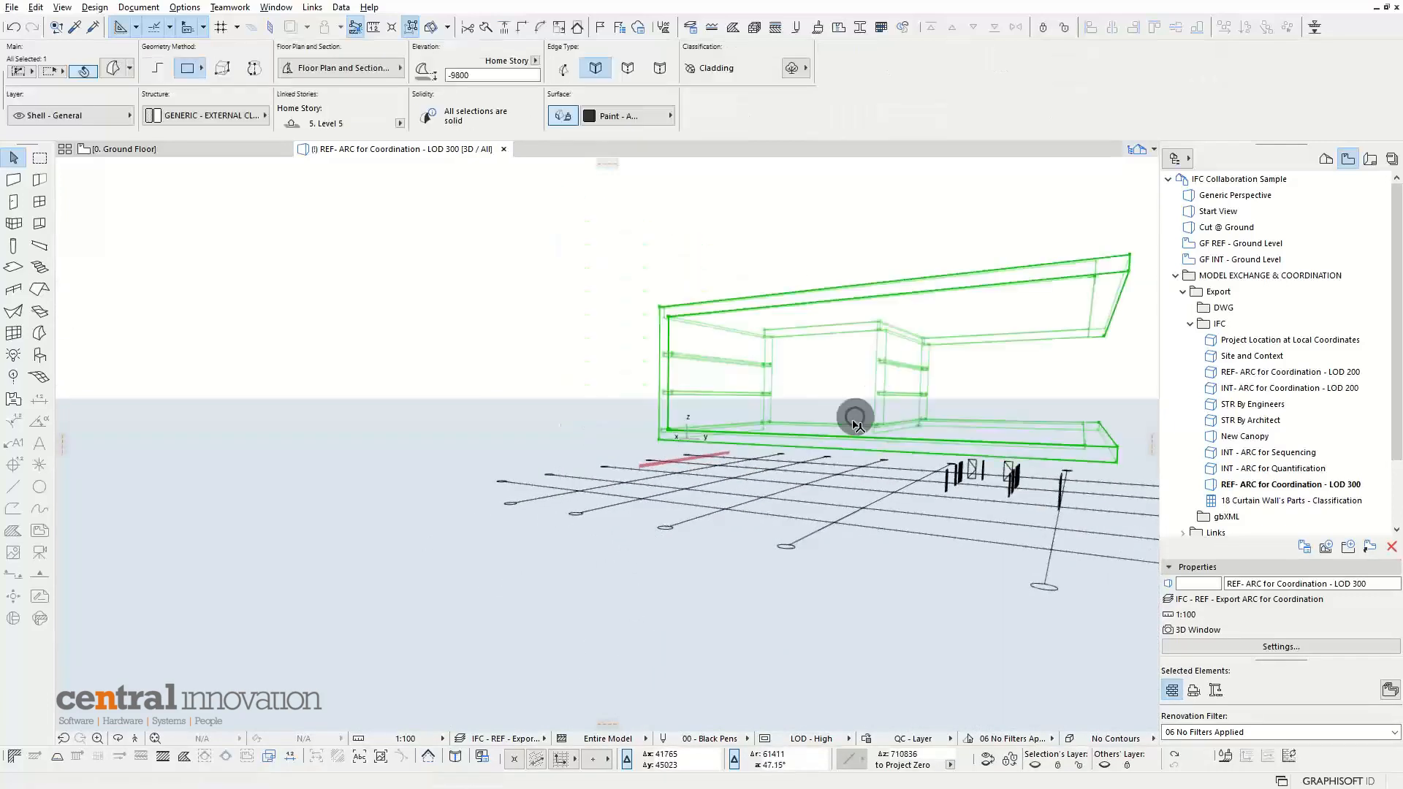
pyautogui.click(658, 263)
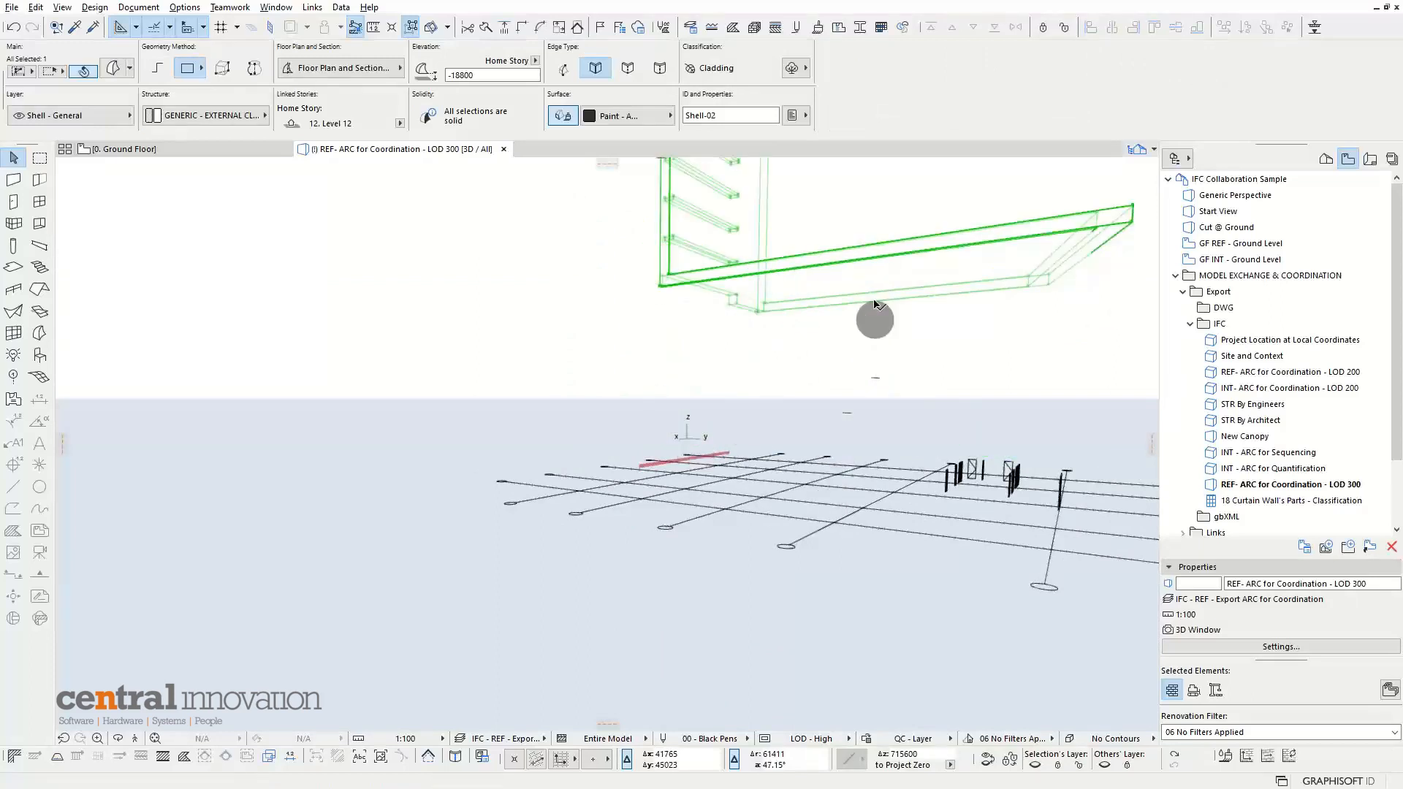
pyautogui.click(636, 328)
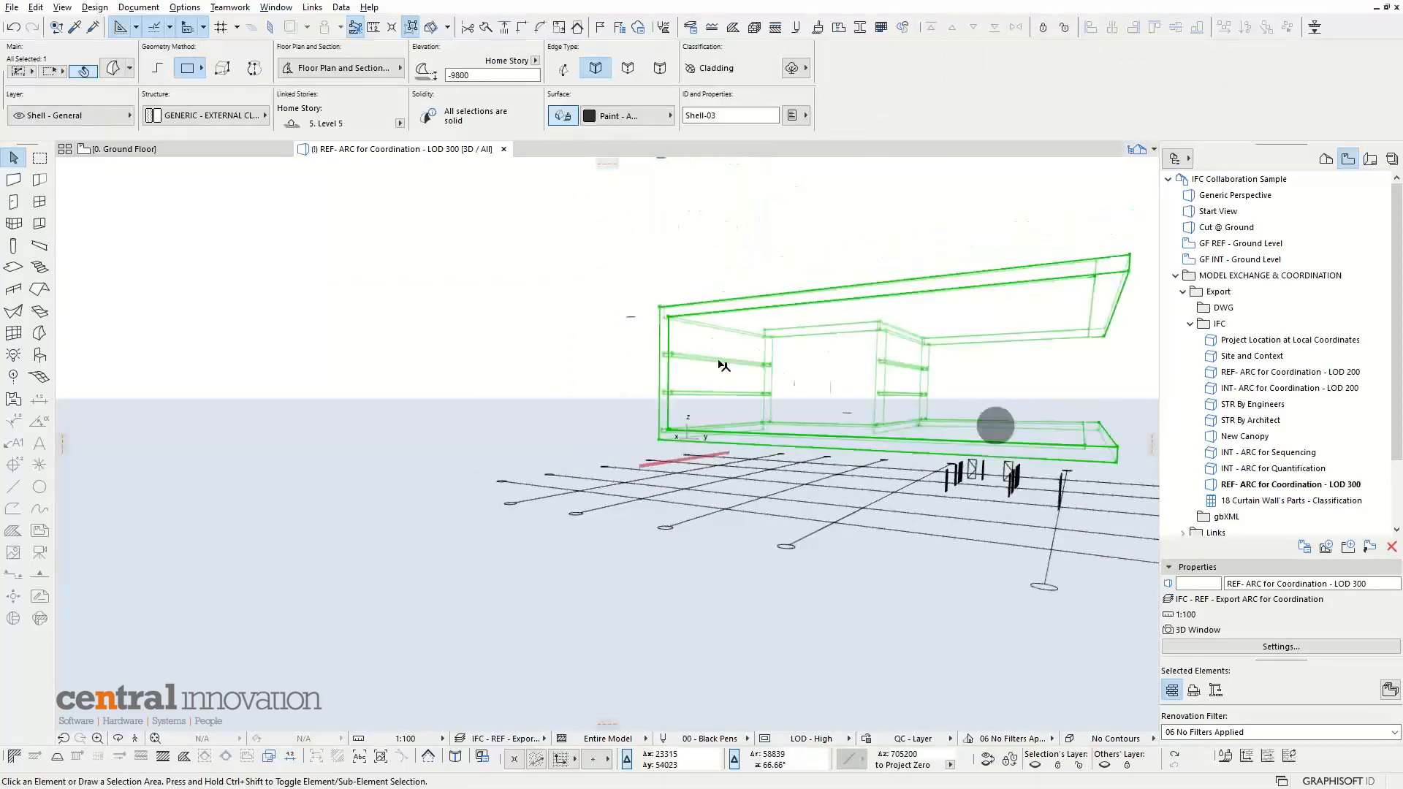
pyautogui.click(990, 508)
# Step: Select the red highlighted wall at the grid lines to check its layer and classification, and deselect it
pyautogui.moveTo(704, 457); pyautogui.dragTo(606, 497)
pyautogui.scroll(5, 557, 448)
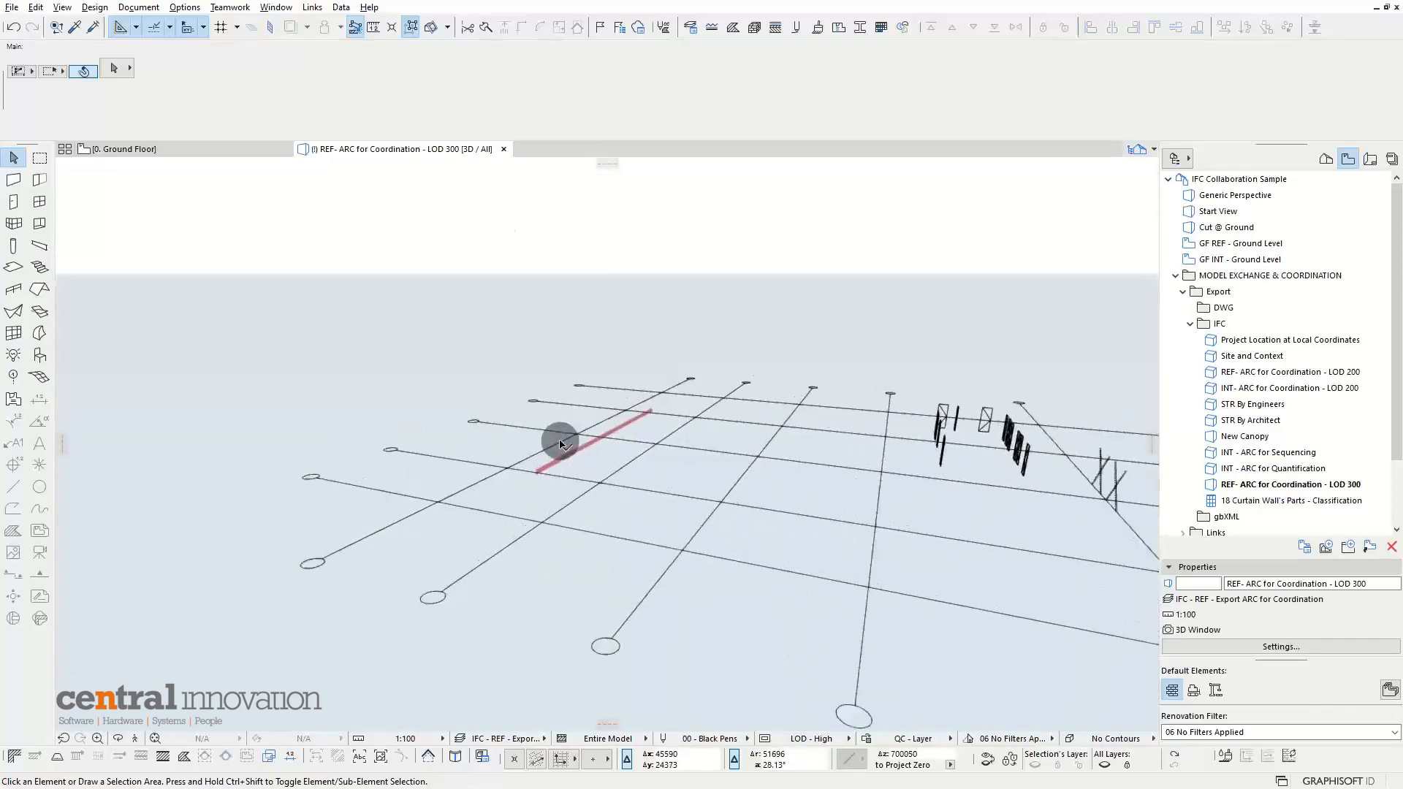
pyautogui.scroll(2, 525, 488)
pyautogui.click(519, 486)
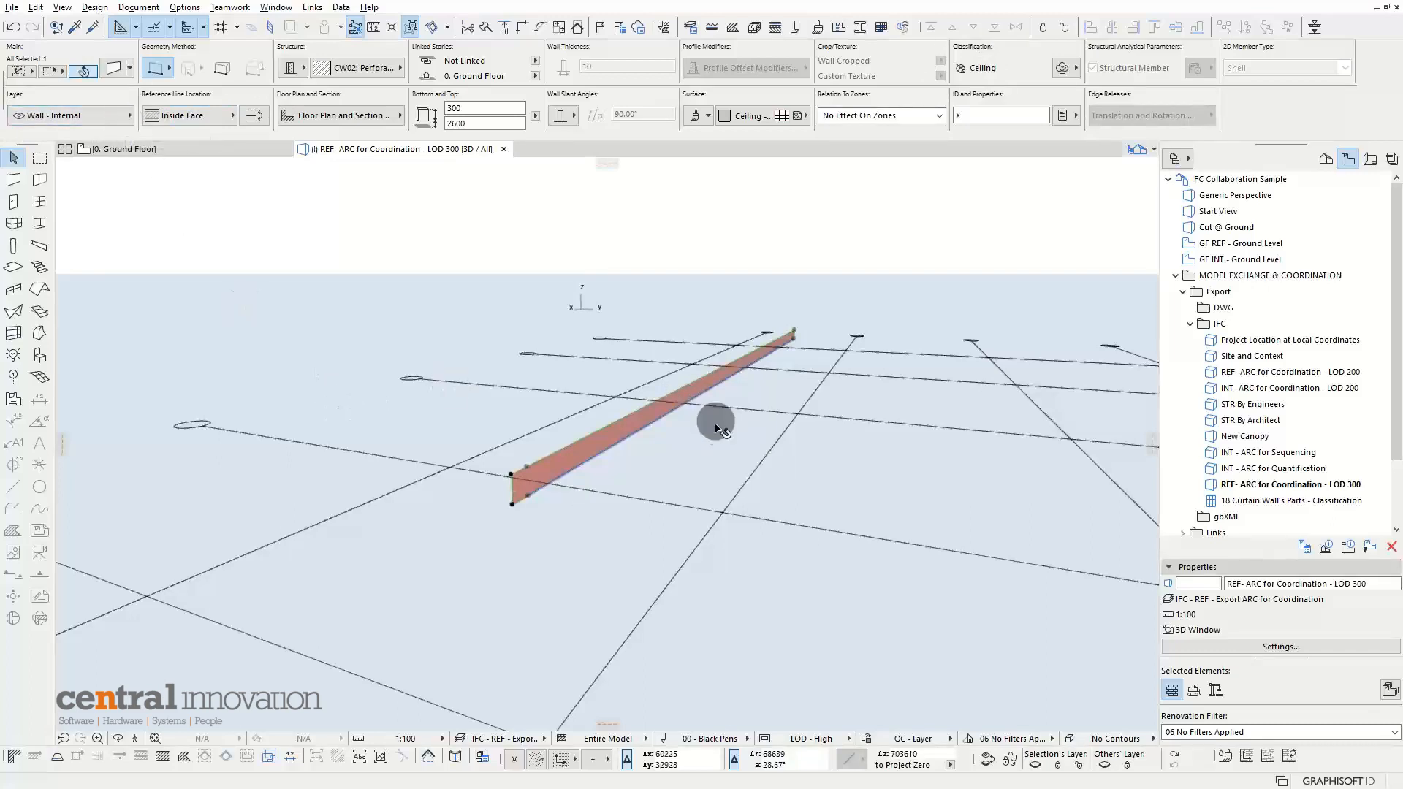
pyautogui.click(1307, 484)
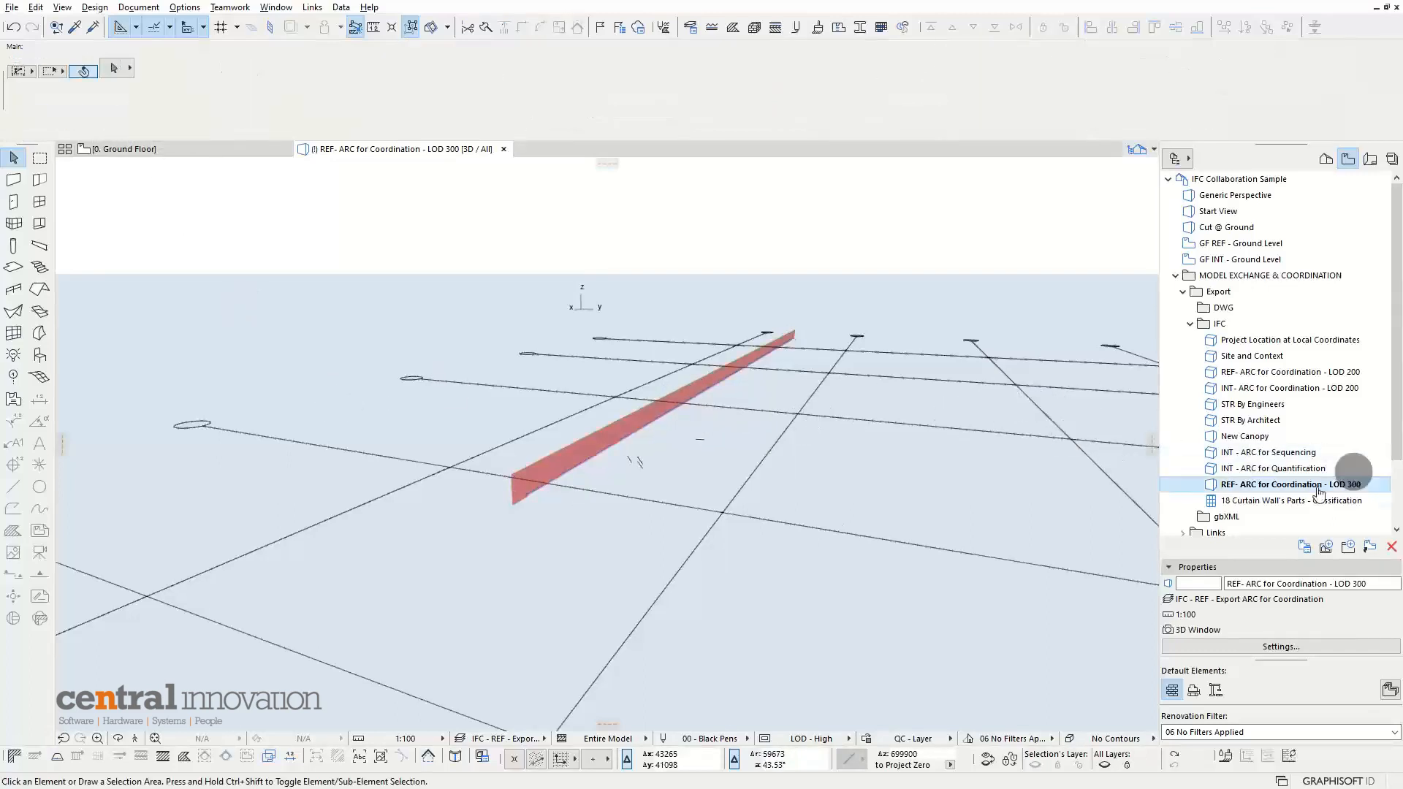
pyautogui.click(935, 742)
pyautogui.click(918, 589)
pyautogui.moveTo(837, 358); pyautogui.dragTo(676, 316)
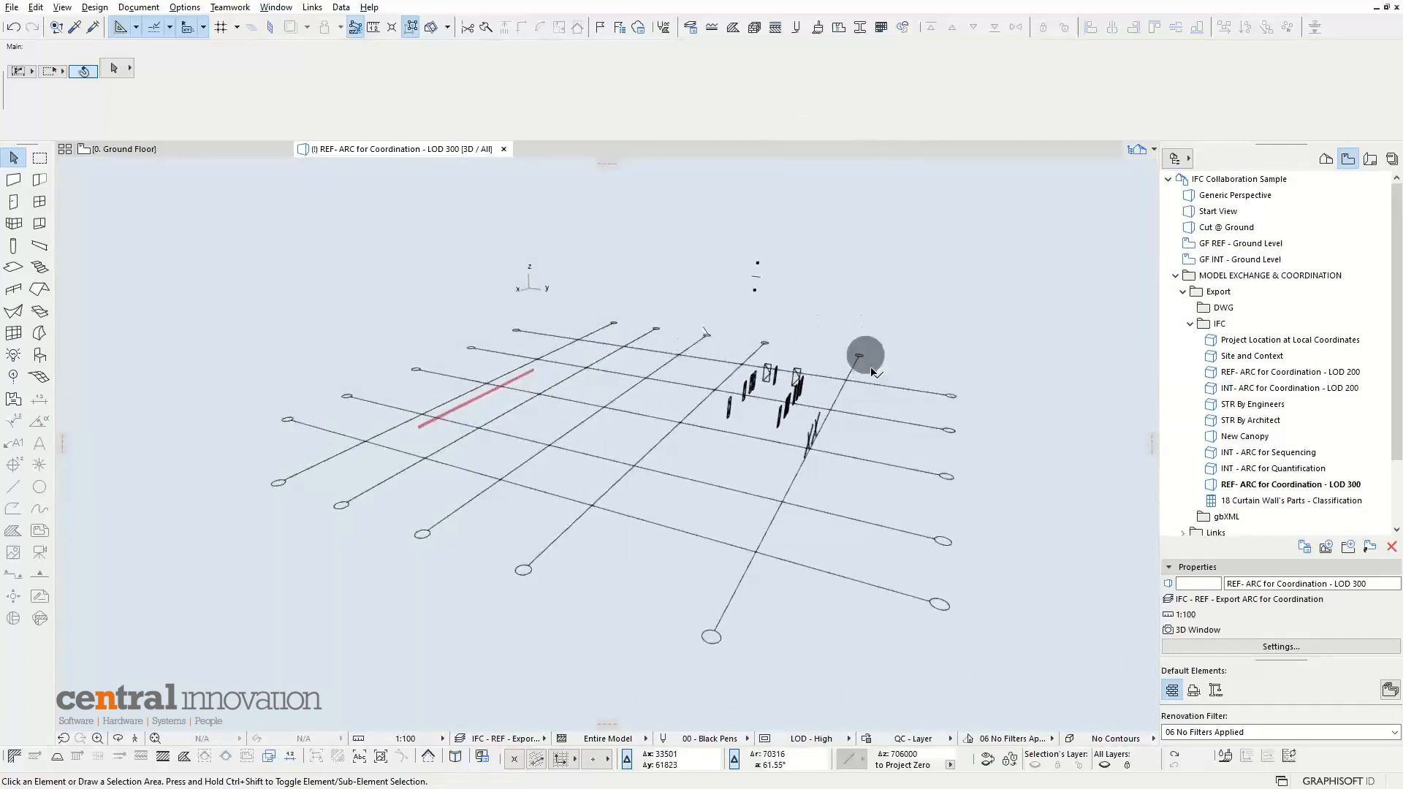
pyautogui.moveTo(764, 548); pyautogui.dragTo(743, 511)
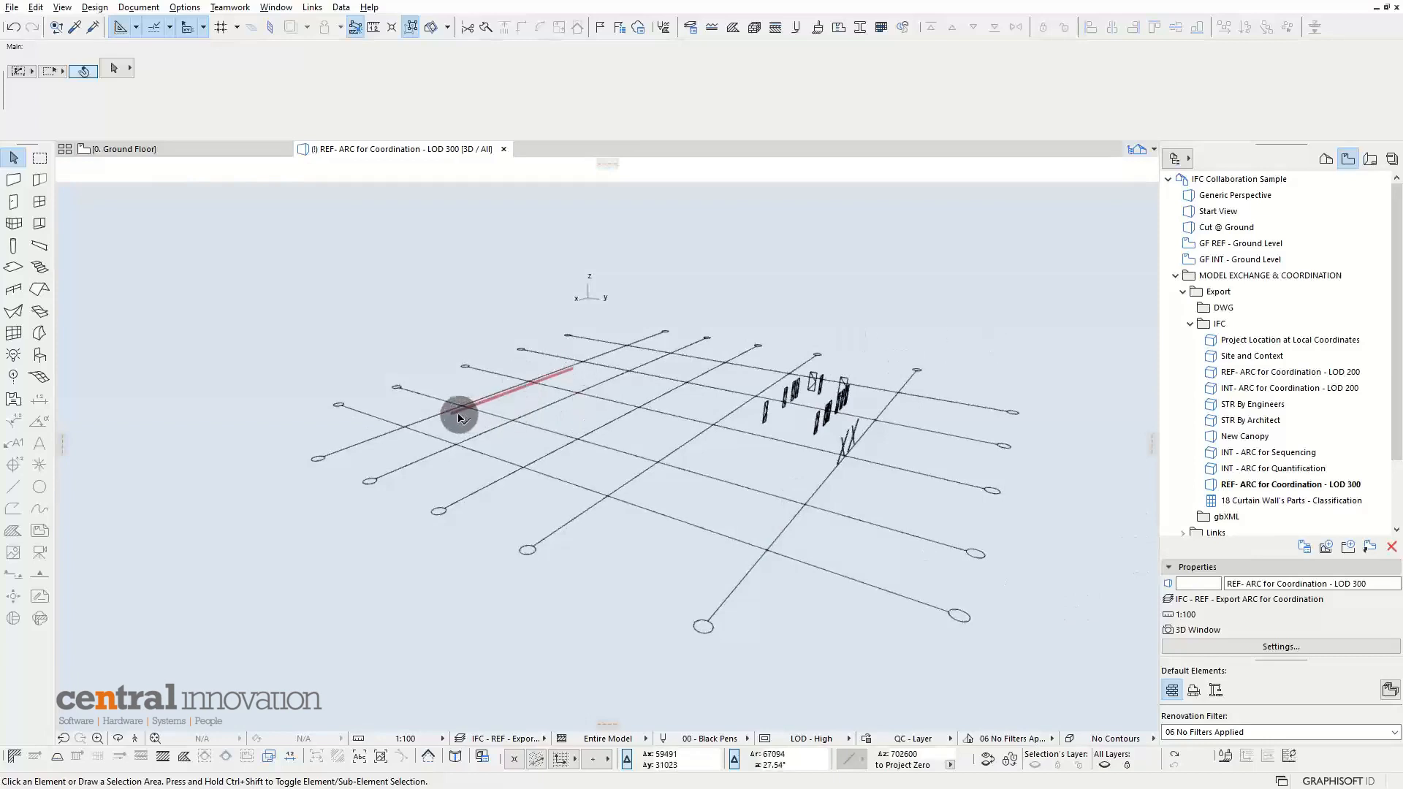
pyautogui.moveTo(455, 418)
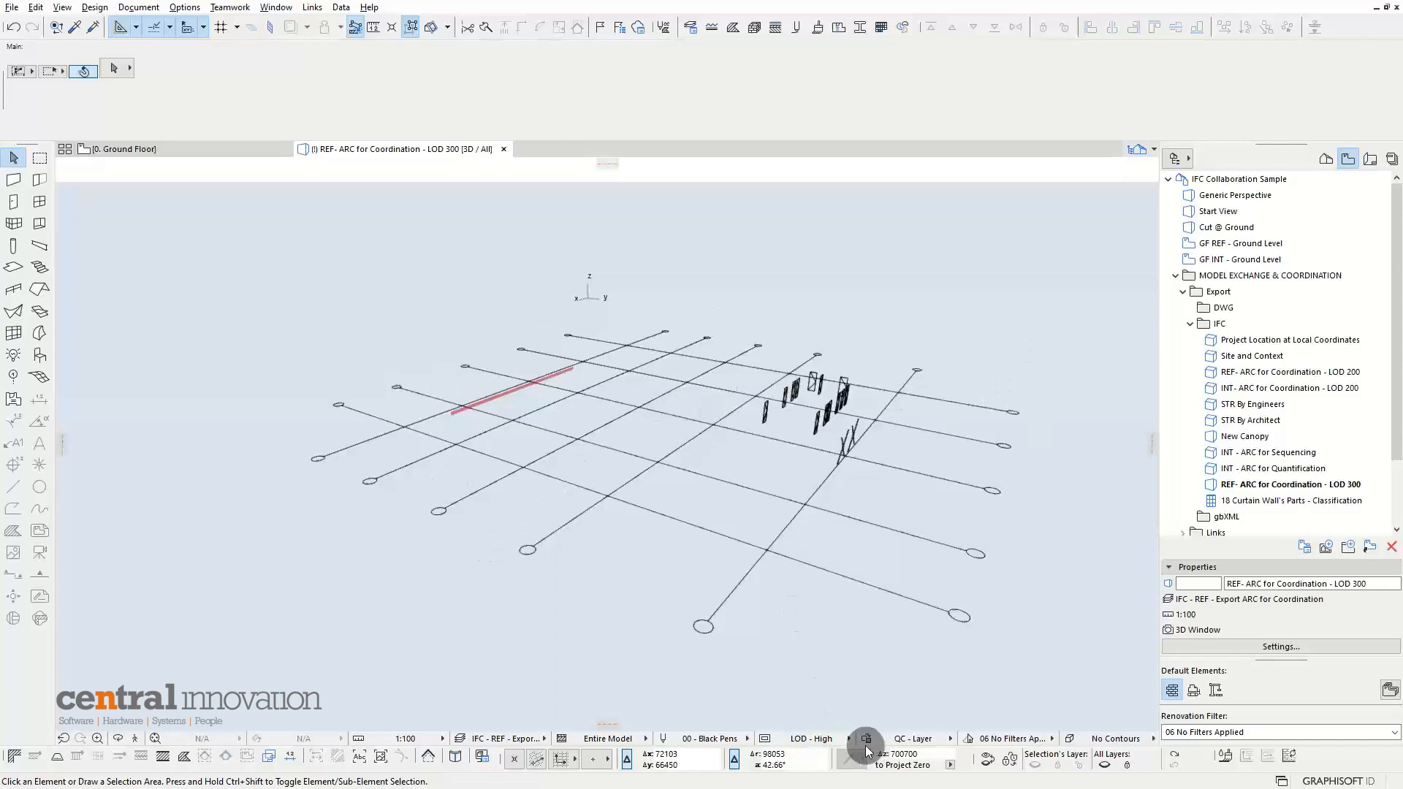
pyautogui.click(1297, 488)
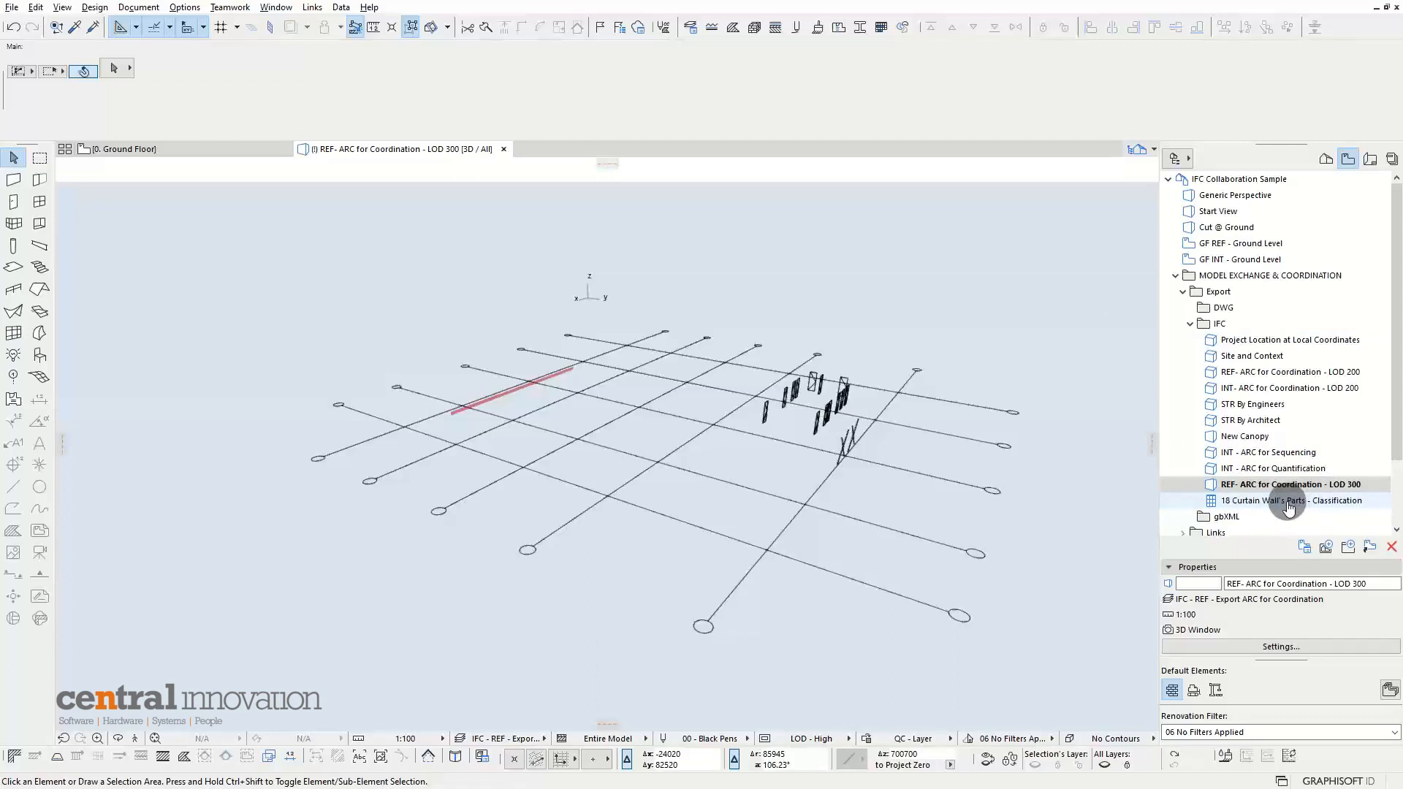
# Step: Open the 18 Curtain Wall's Parts - Classification schedule and review its scheme criteria and fields without changes
pyautogui.click(1288, 501)
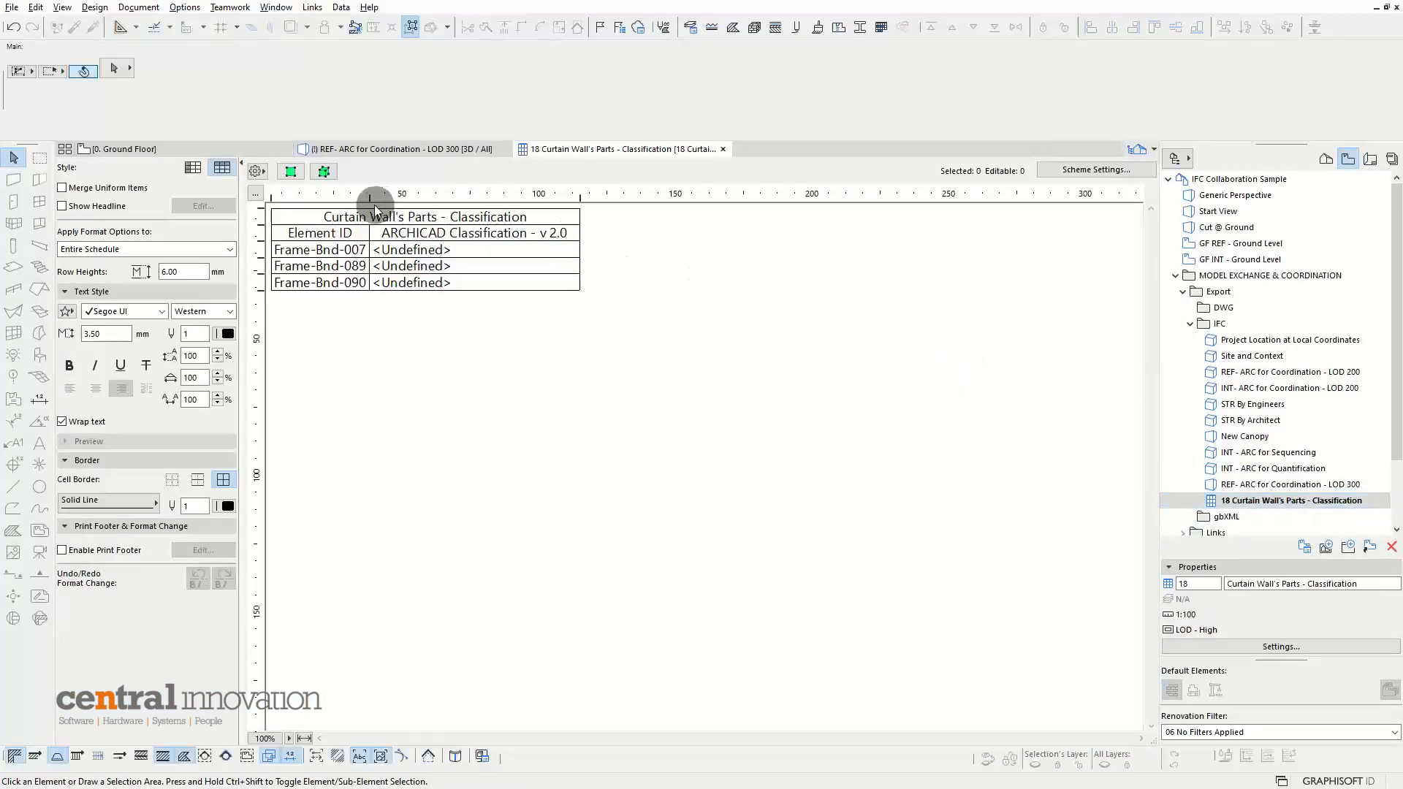
pyautogui.click(1080, 168)
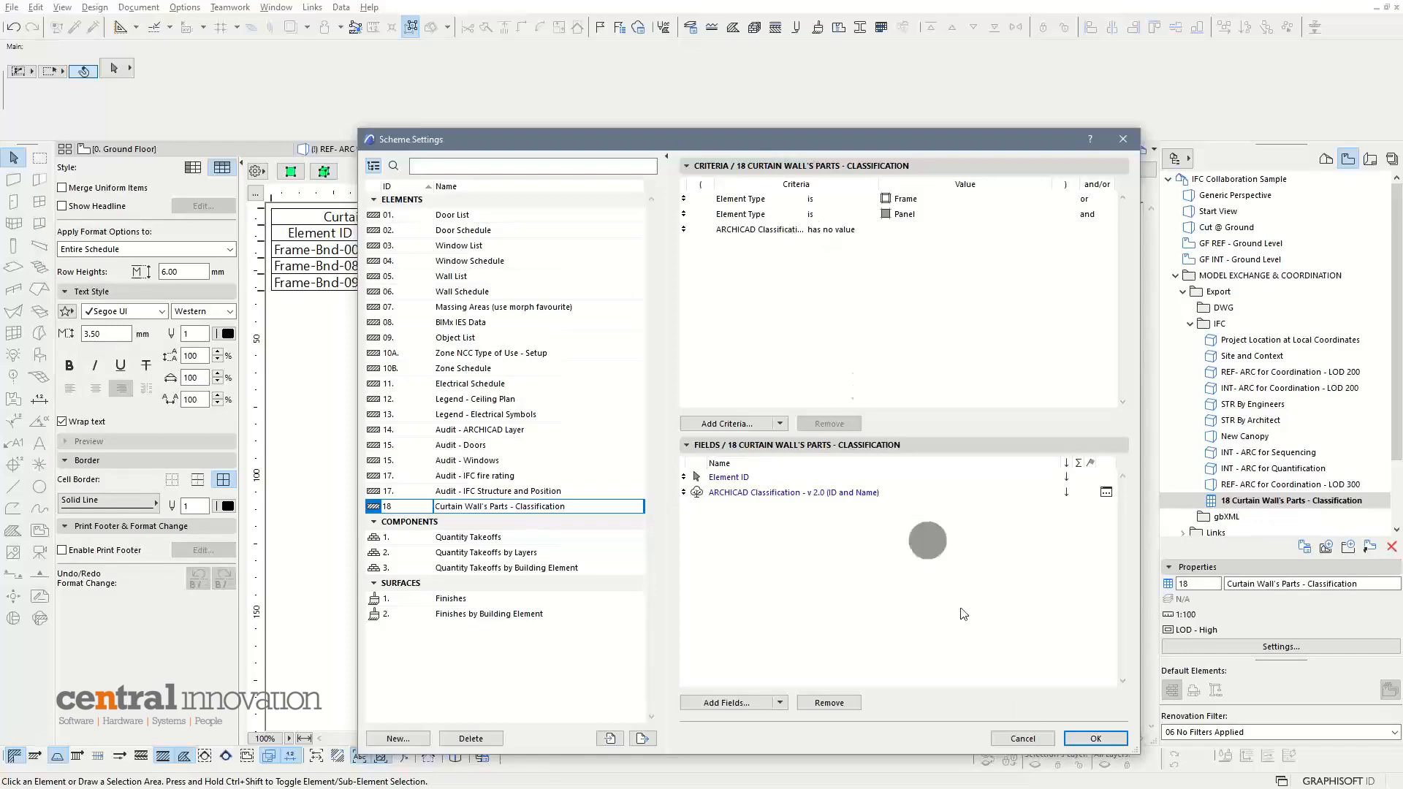
pyautogui.click(1094, 738)
# Step: Select the unclassified frame Frame-Bnd-090 in the schedule and show it in the 3D view
pyautogui.moveTo(438, 250); pyautogui.dragTo(447, 285)
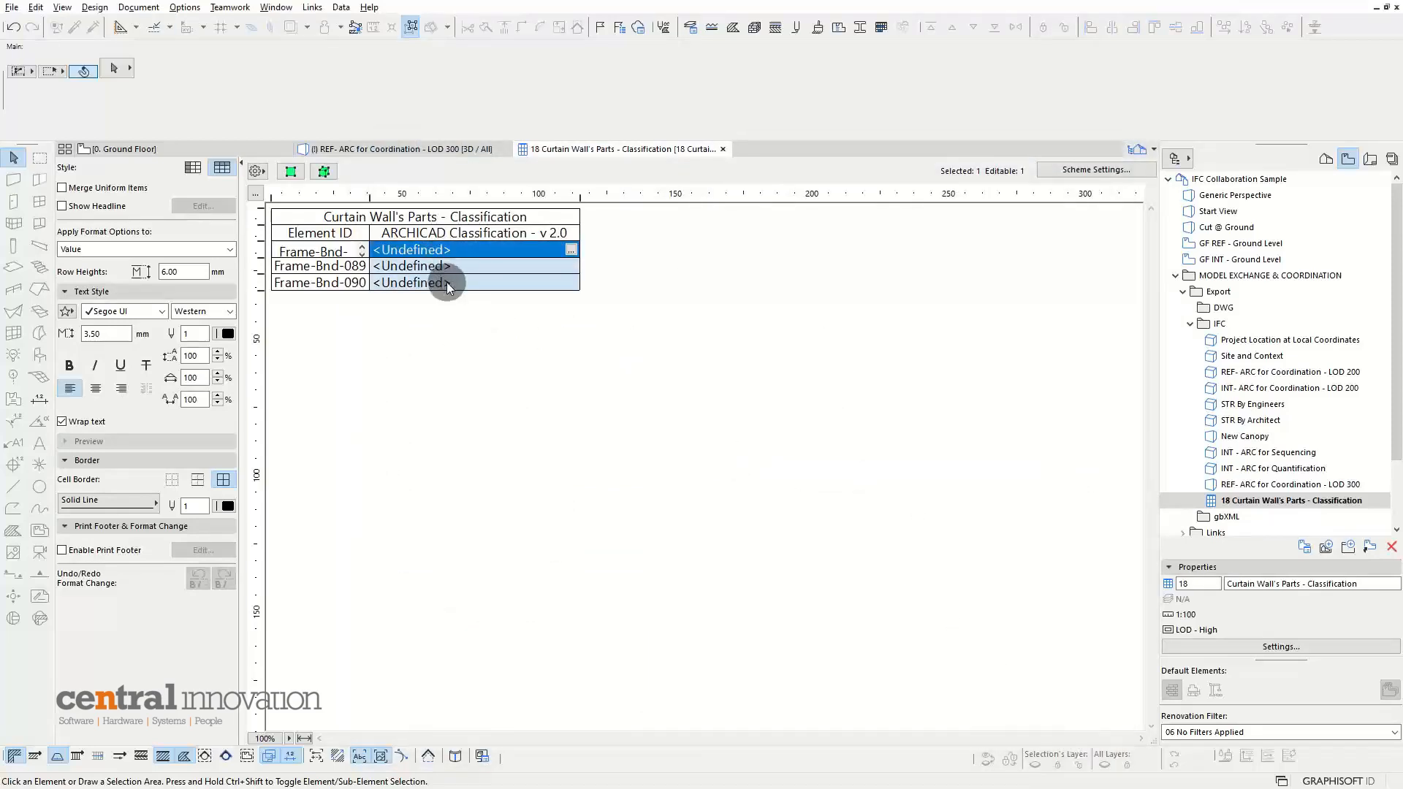
pyautogui.click(447, 284)
pyautogui.click(328, 175)
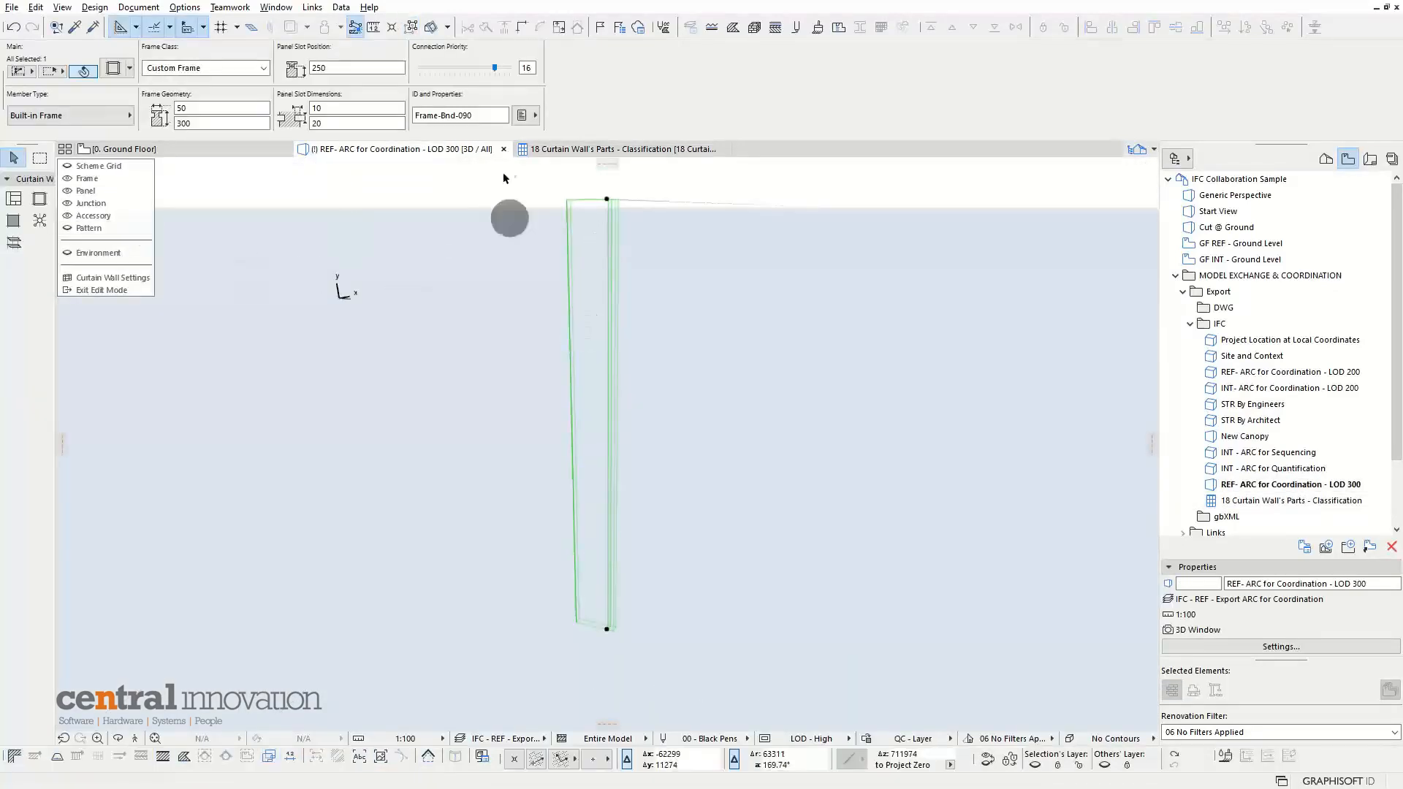
pyautogui.keyDown('shift'); pyautogui.moveTo(680, 286); pyautogui.dragTo(626, 291, button='middle'); pyautogui.keyUp('shift')
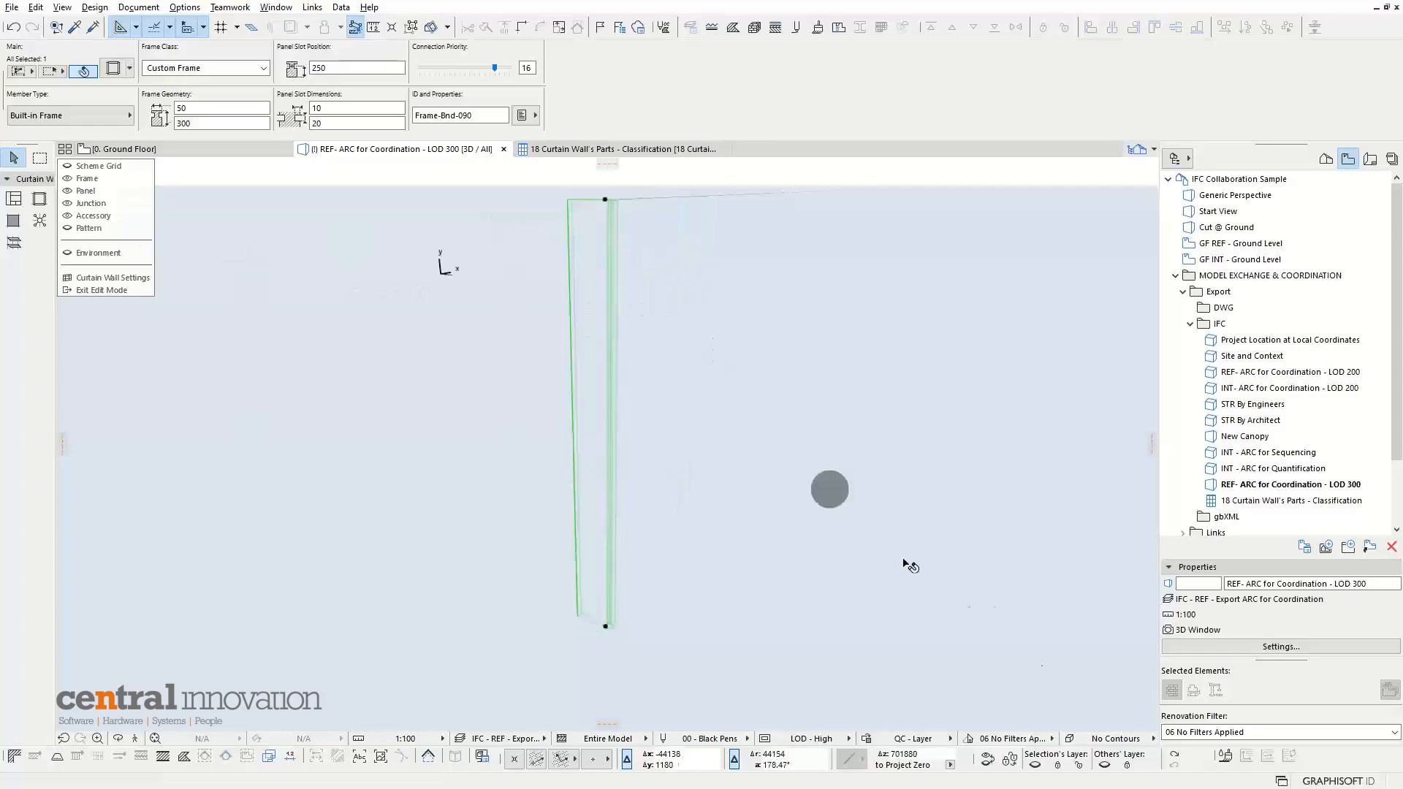
# Step: Set the 3D style to Detailed Shading and check the selected frame's classification in its settings, leaving them unchanged
pyautogui.click(1116, 738)
pyautogui.click(1202, 615)
pyautogui.moveTo(1038, 511)
pyautogui.keyDown('shift'); pyautogui.mouseDown(button='middle')
pyautogui.moveTo(993, 476)
pyautogui.moveTo(720, 380)
pyautogui.moveTo(711, 364)
pyautogui.moveTo(668, 436)
pyautogui.mouseUp(button='middle'); pyautogui.keyUp('shift')
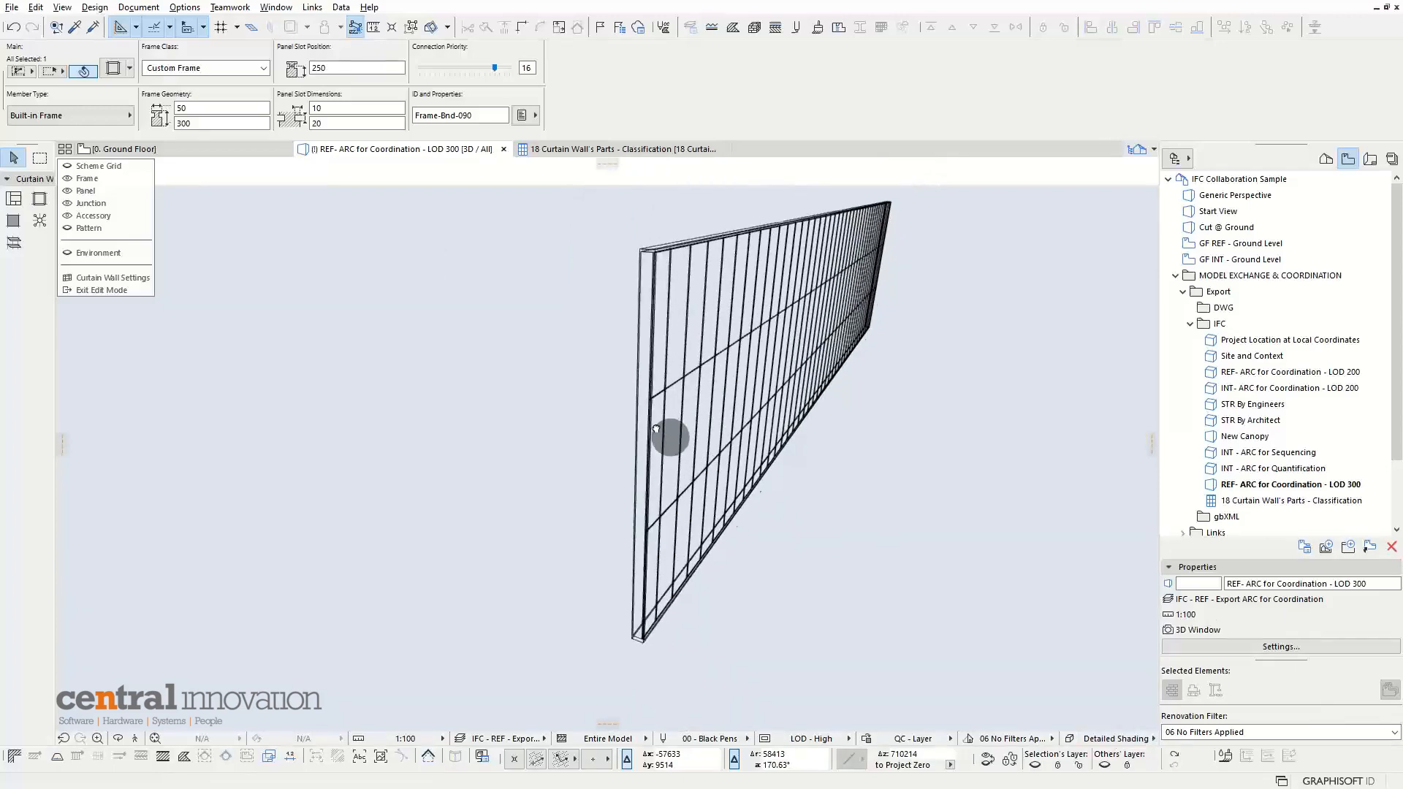
pyautogui.scroll(5, 645, 344)
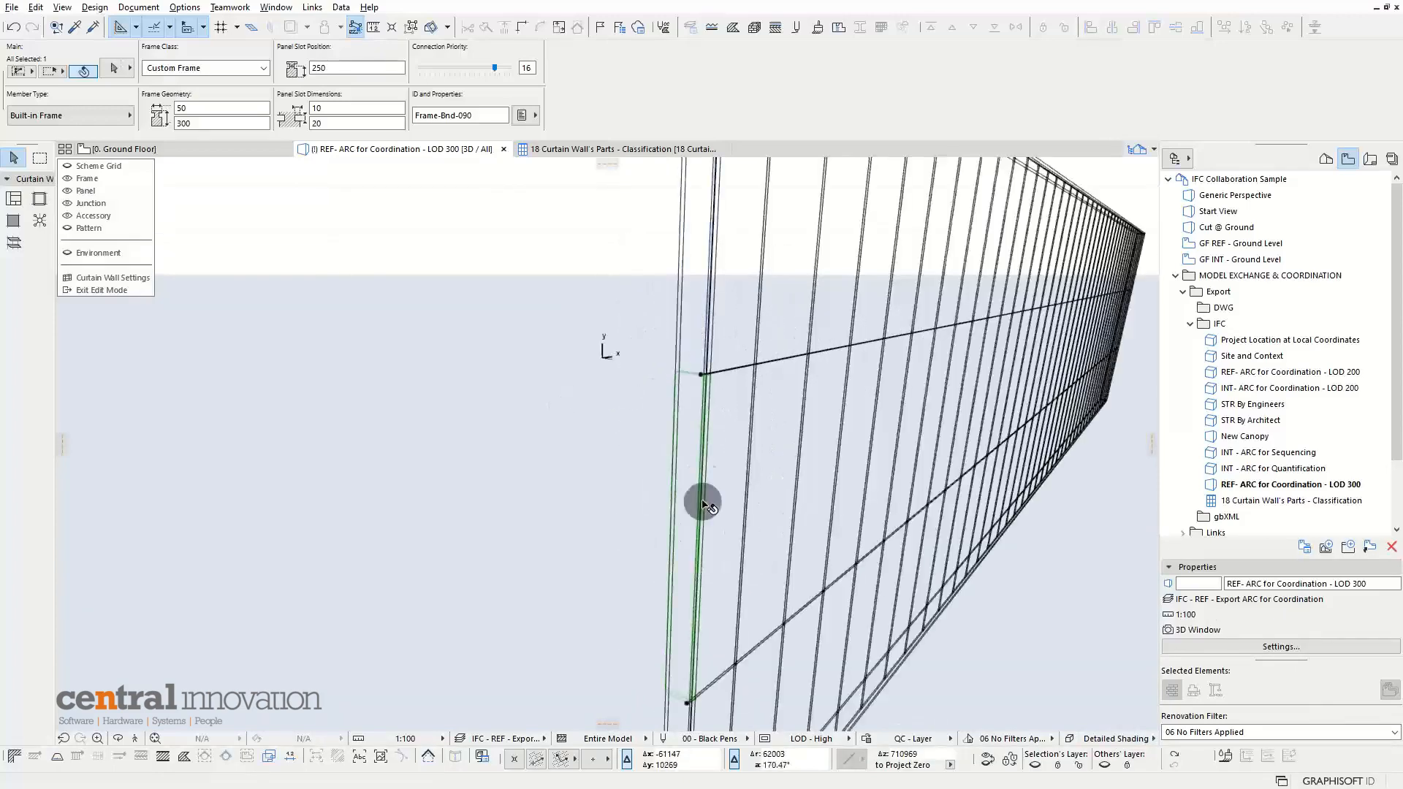
pyautogui.click(112, 69)
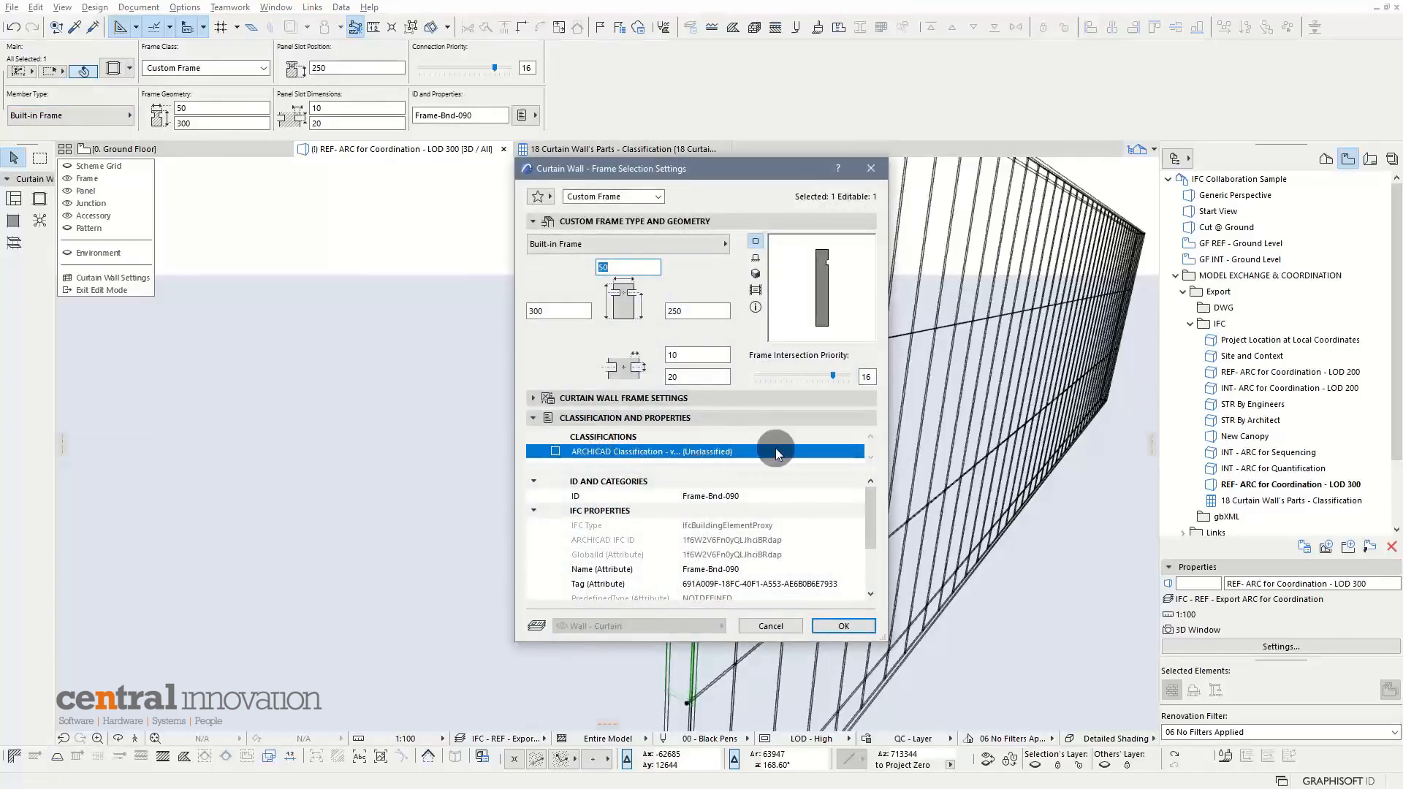
pyautogui.click(795, 629)
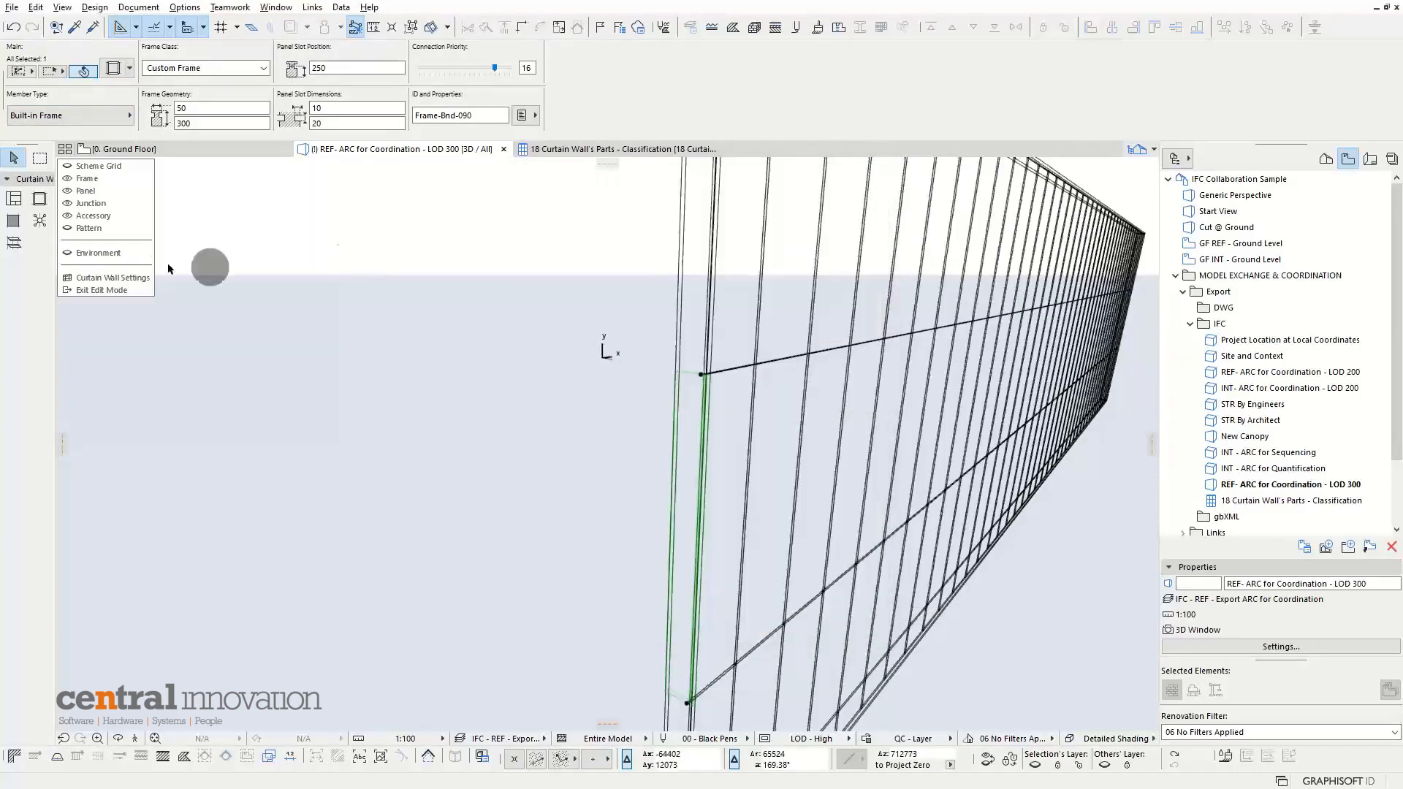
# Step: Exit the curtain wall's edit mode, deselect the curtain wall, and restore the REF- ARC for Coordination - LOD 300 view
pyautogui.click(102, 291)
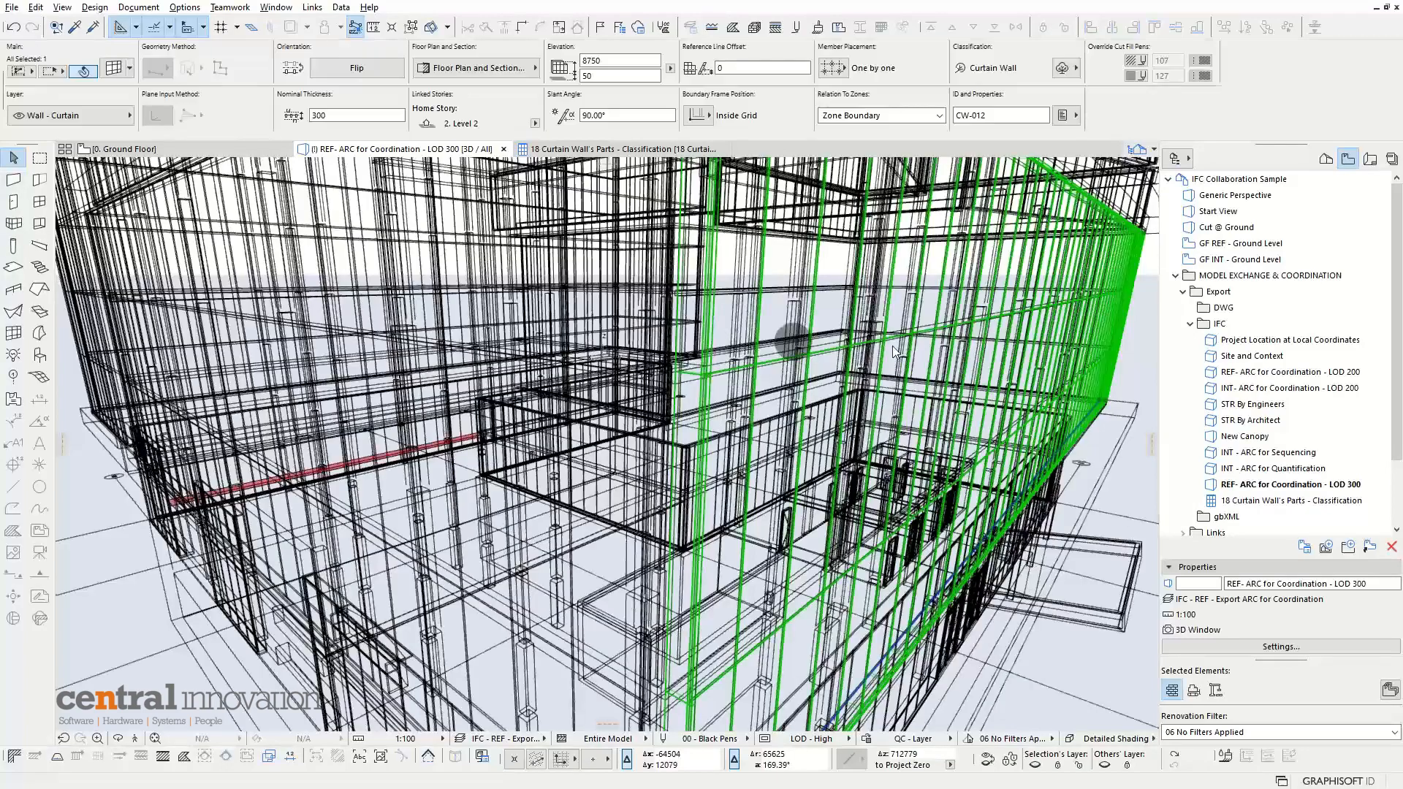
pyautogui.press('Escape')
pyautogui.doubleClick(1323, 485)
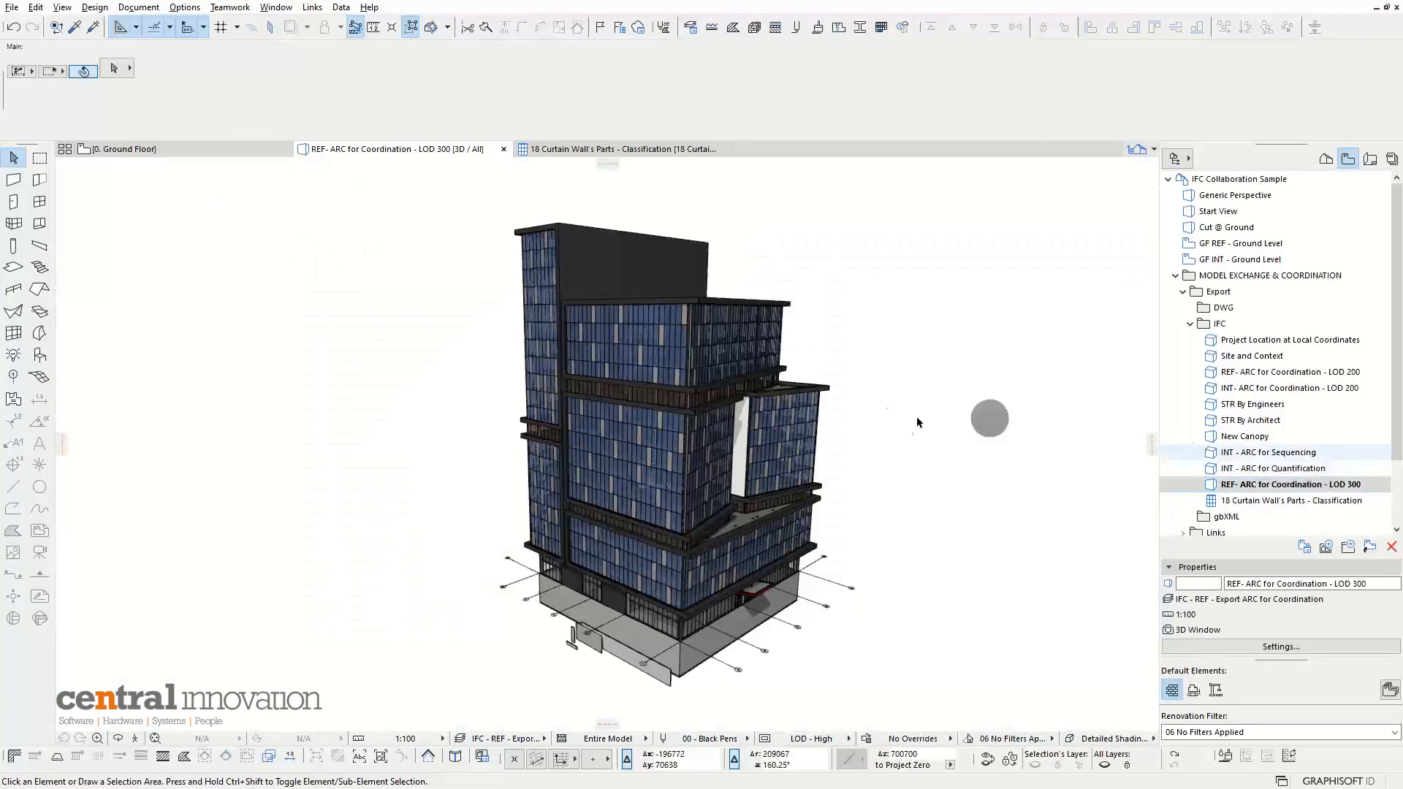
# Step: Apply the QC - Structural Sizes graphic override combination to the 3D view and set the 3D style to No Contours
pyautogui.click(925, 740)
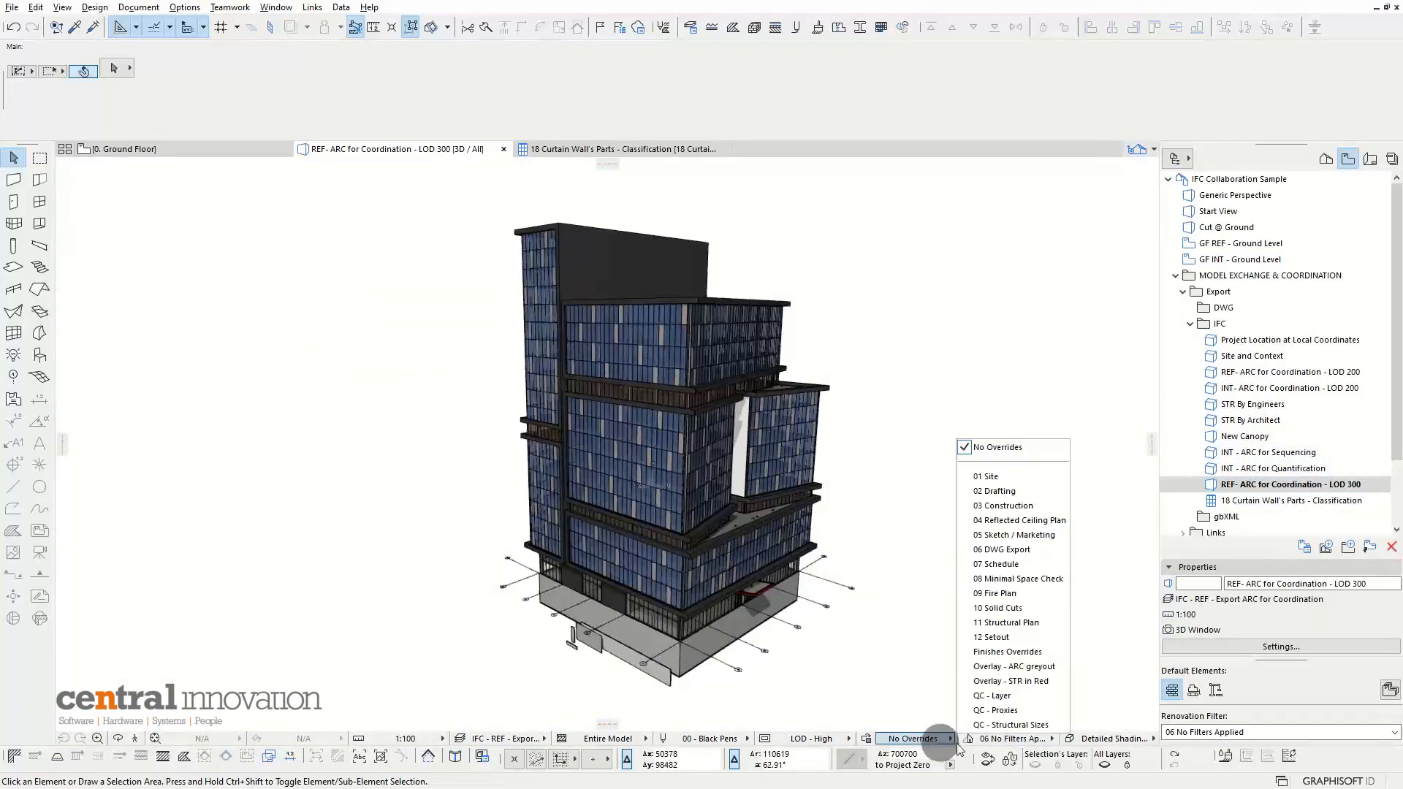
pyautogui.click(1100, 729)
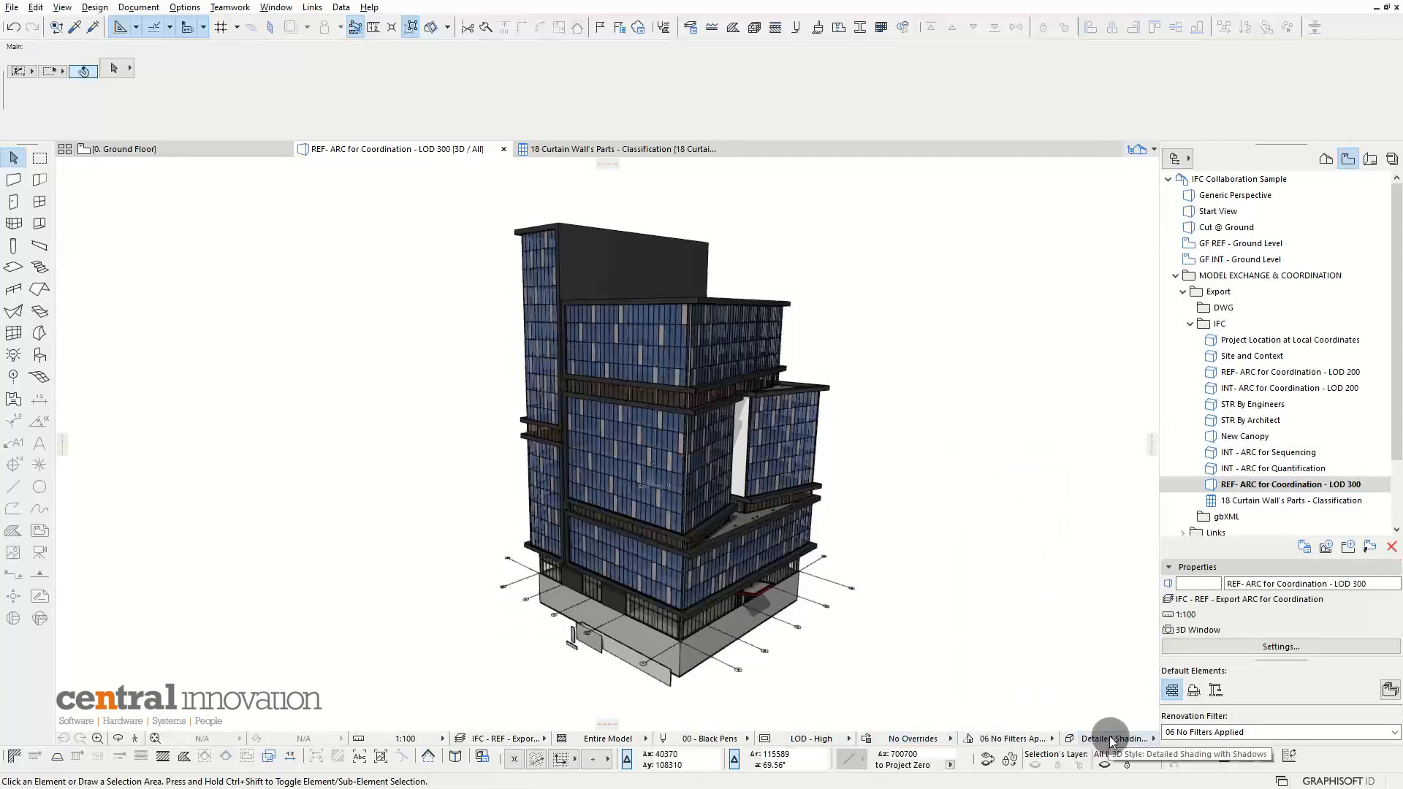
pyautogui.click(948, 739)
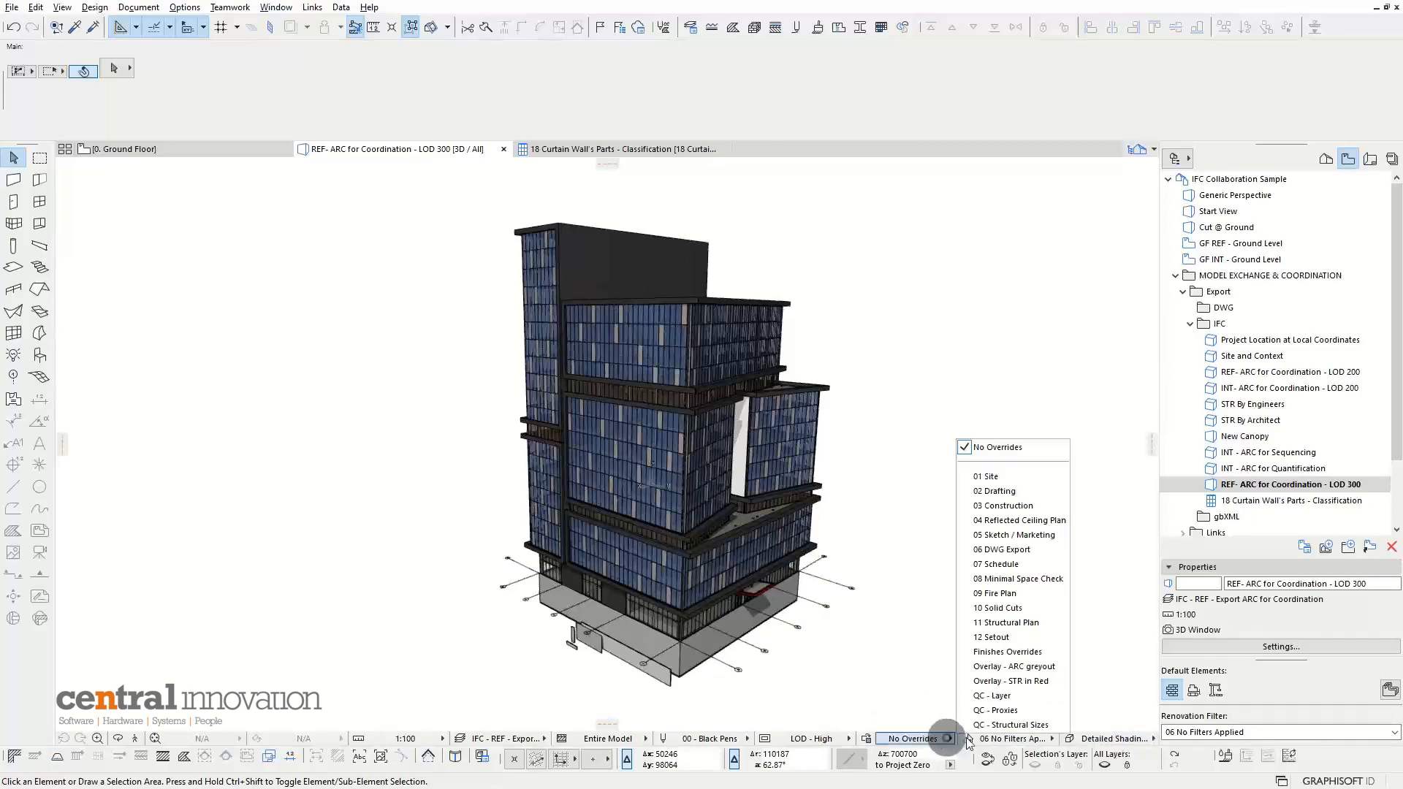
pyautogui.click(1016, 725)
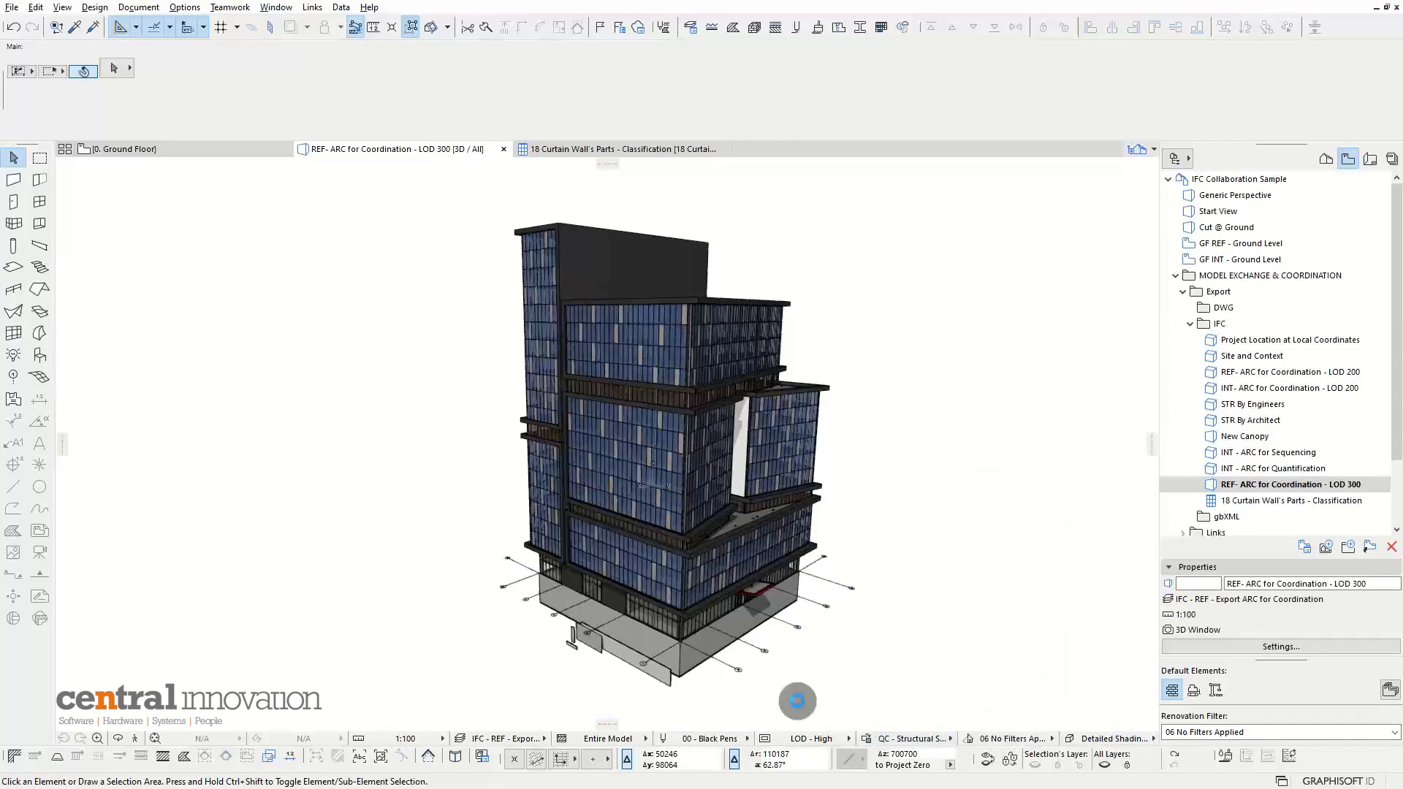
pyautogui.click(1136, 740)
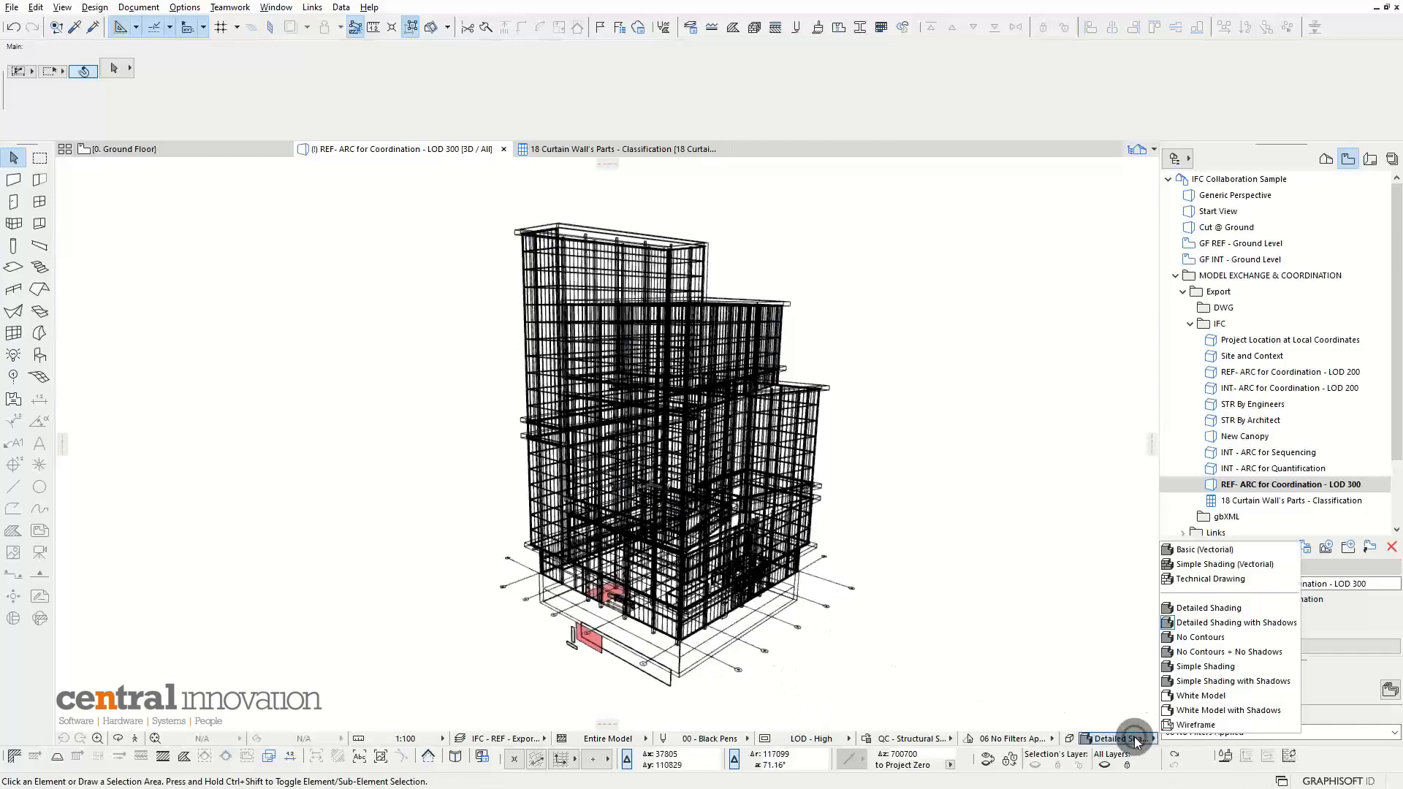
pyautogui.click(1207, 636)
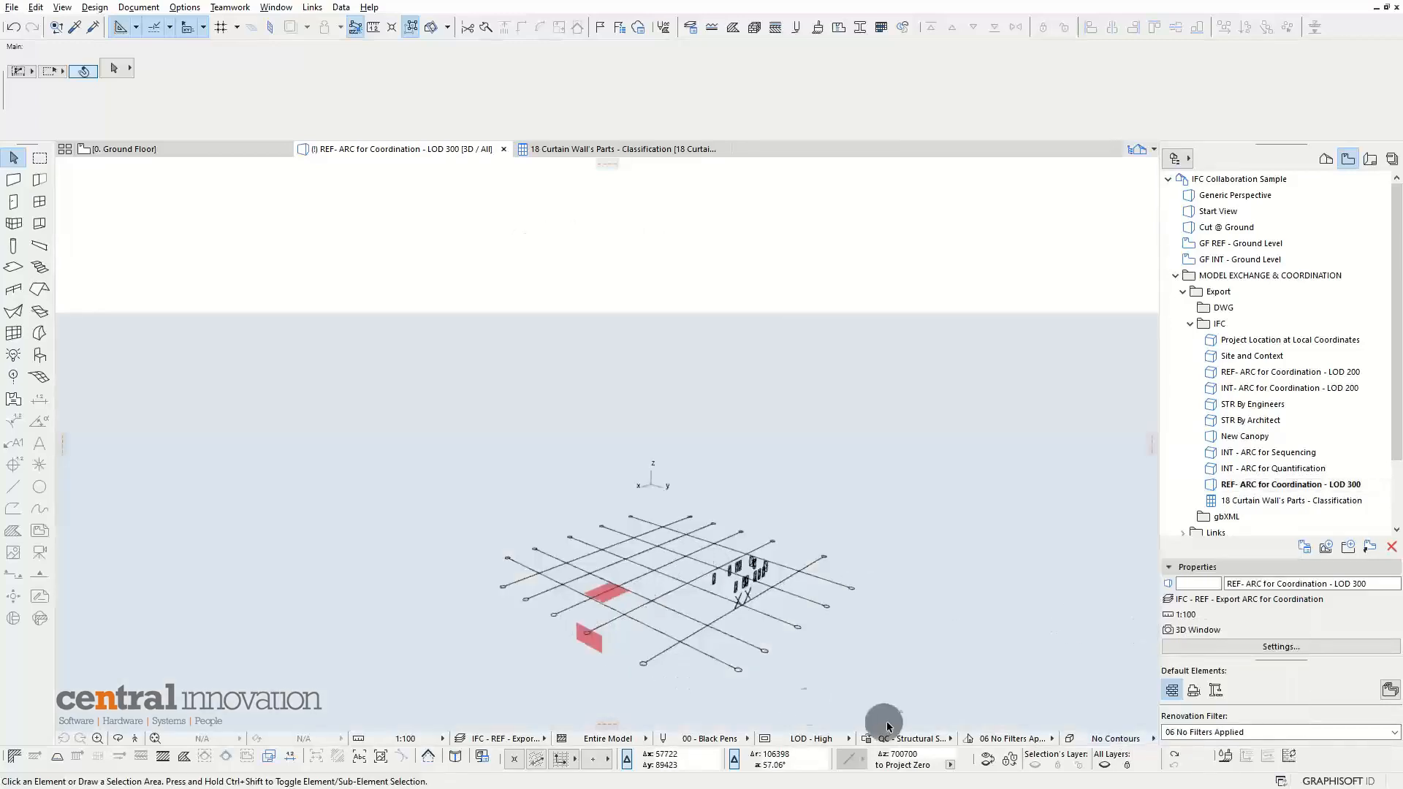
# Step: Review the criteria of the Wall - Minimum Thickness rule in the QC - Structural Sizes combination and close the rule without changes
pyautogui.click(867, 739)
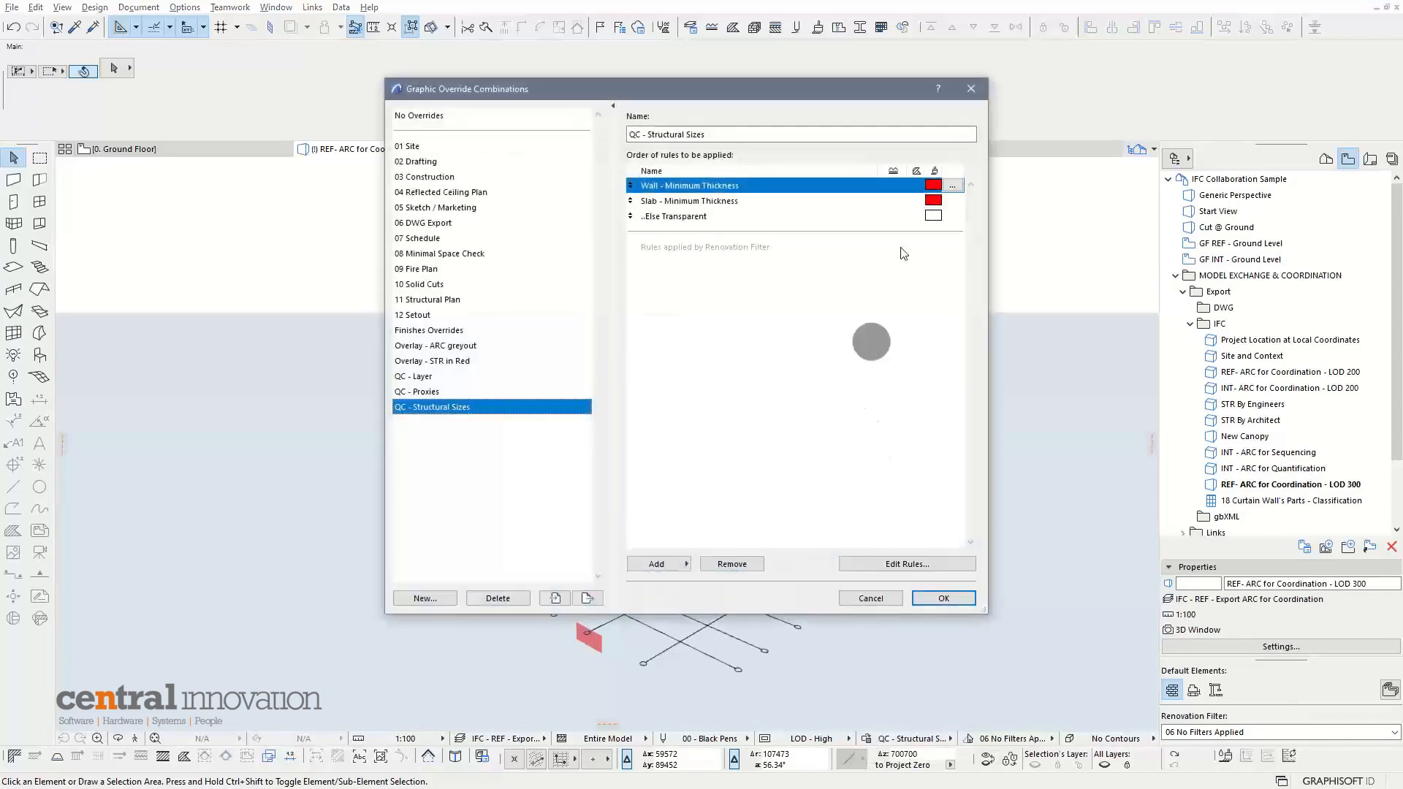
pyautogui.click(952, 185)
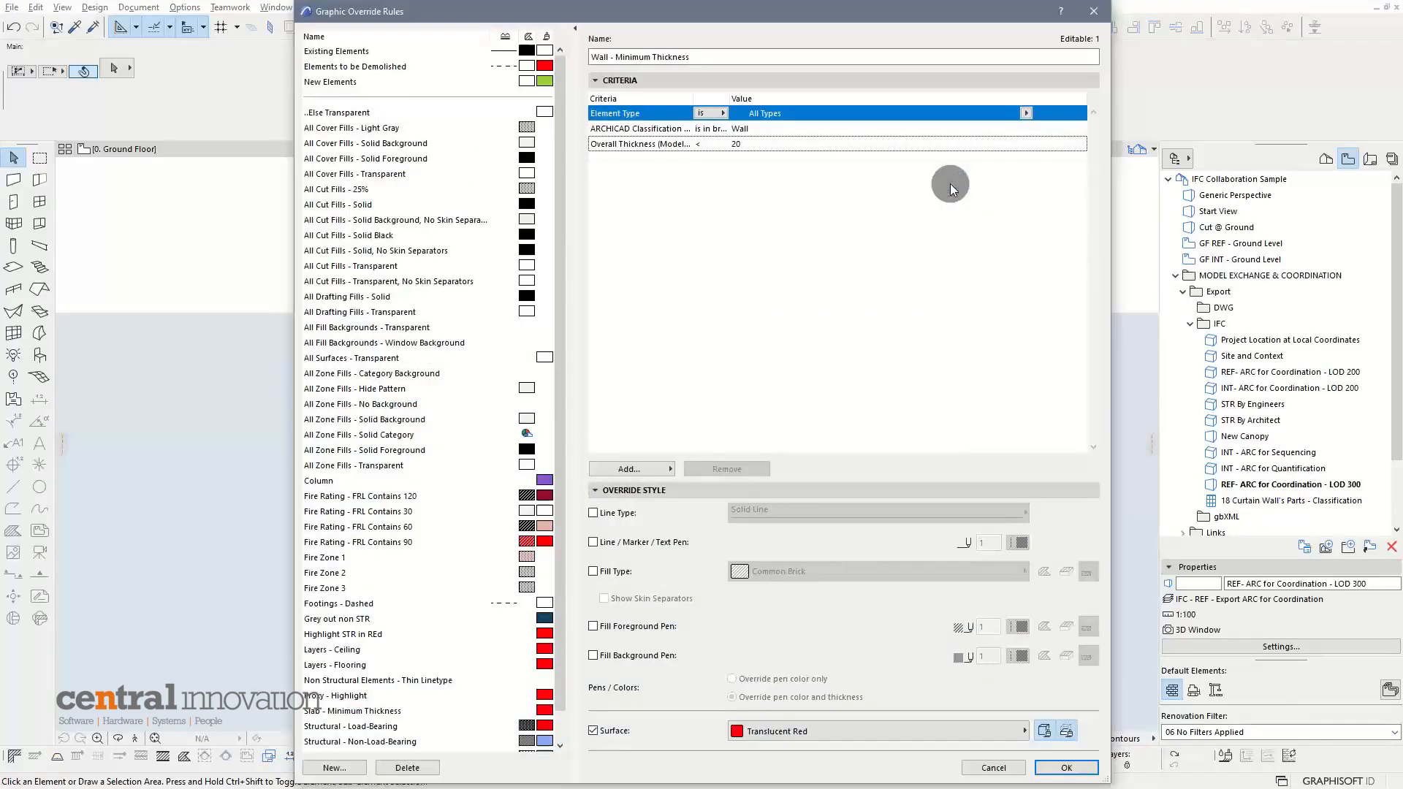
pyautogui.moveTo(730, 98); pyautogui.dragTo(761, 101)
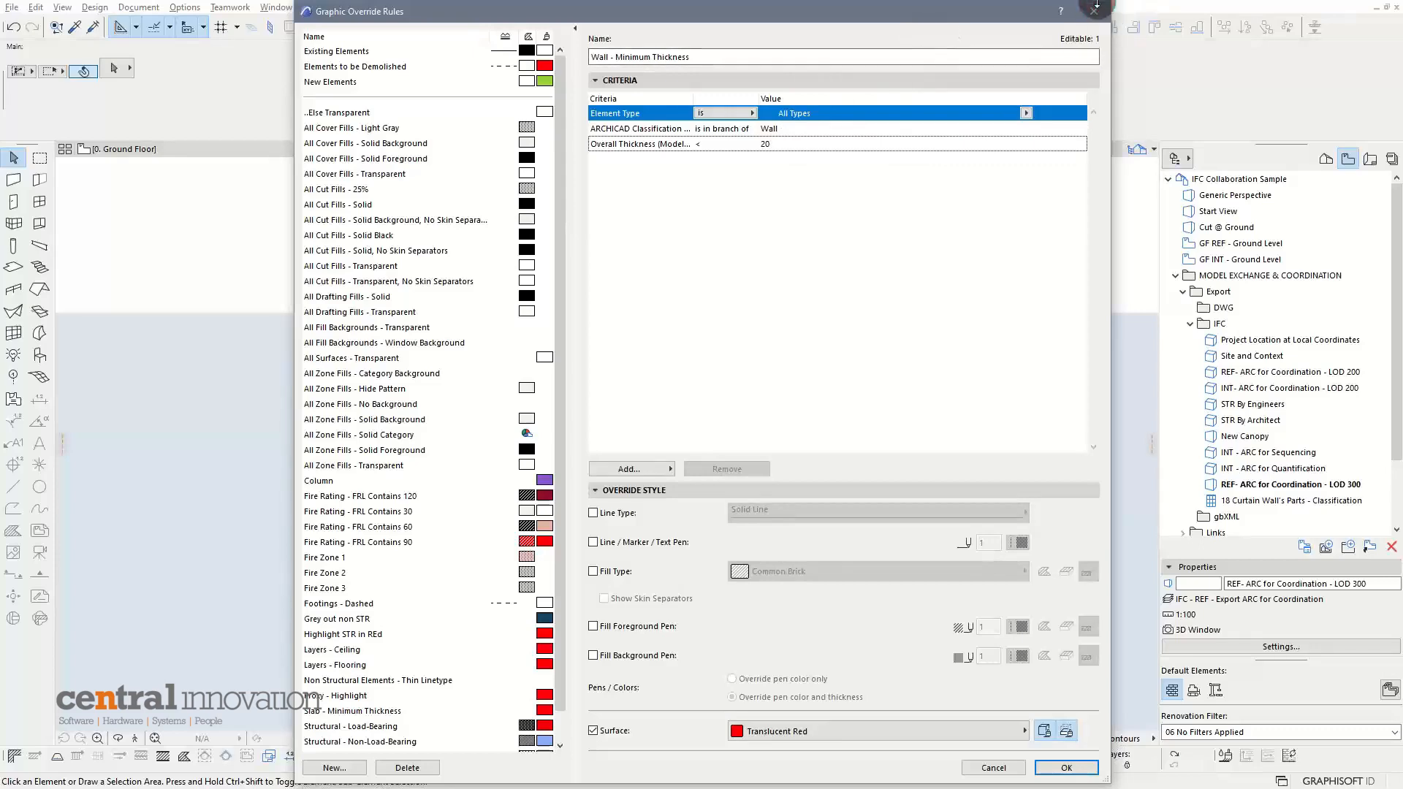
pyautogui.click(1096, 12)
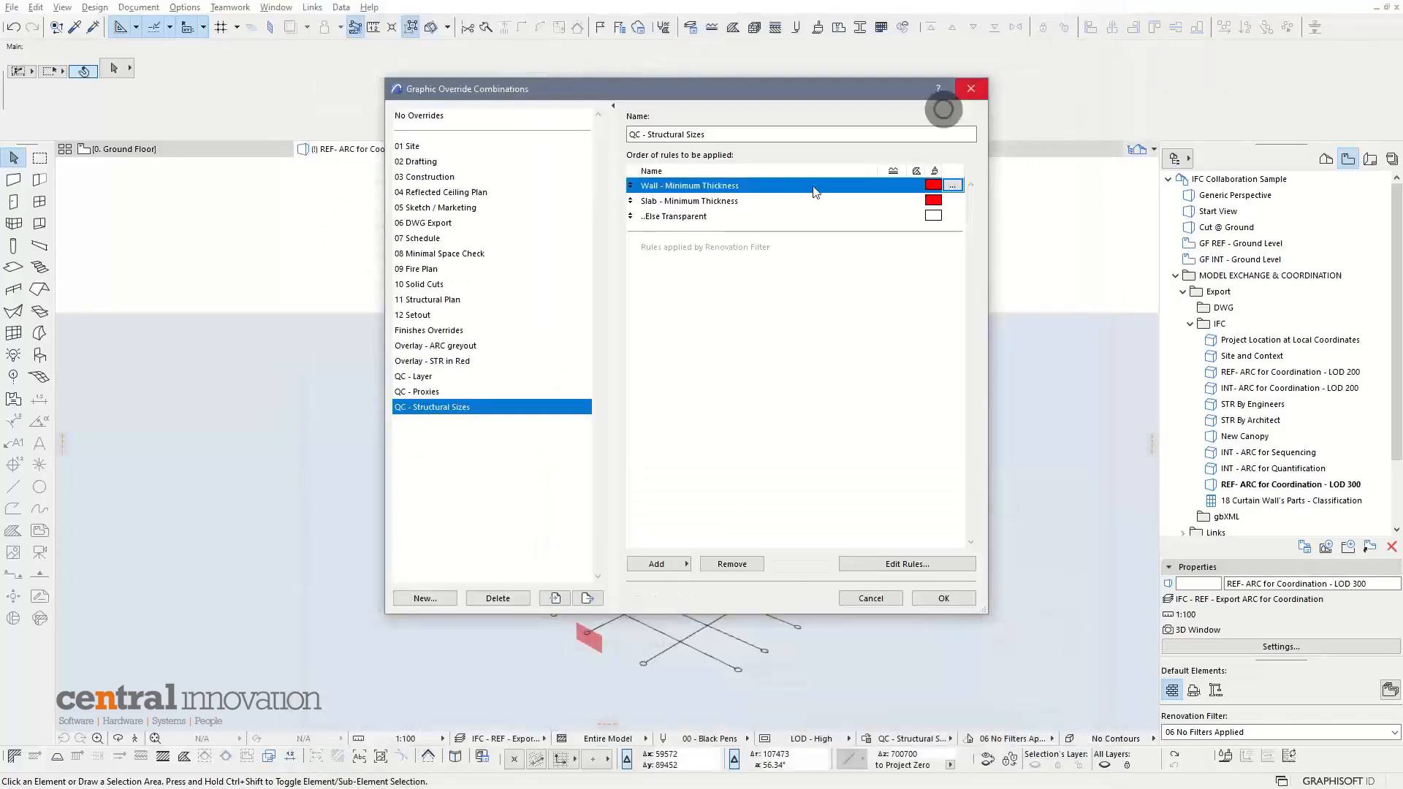
# Step: Review the criteria of the Slab - Minimum Thickness rule, leave it unchanged and close the QC - Structural Sizes combination
pyautogui.click(953, 202)
pyautogui.click(953, 201)
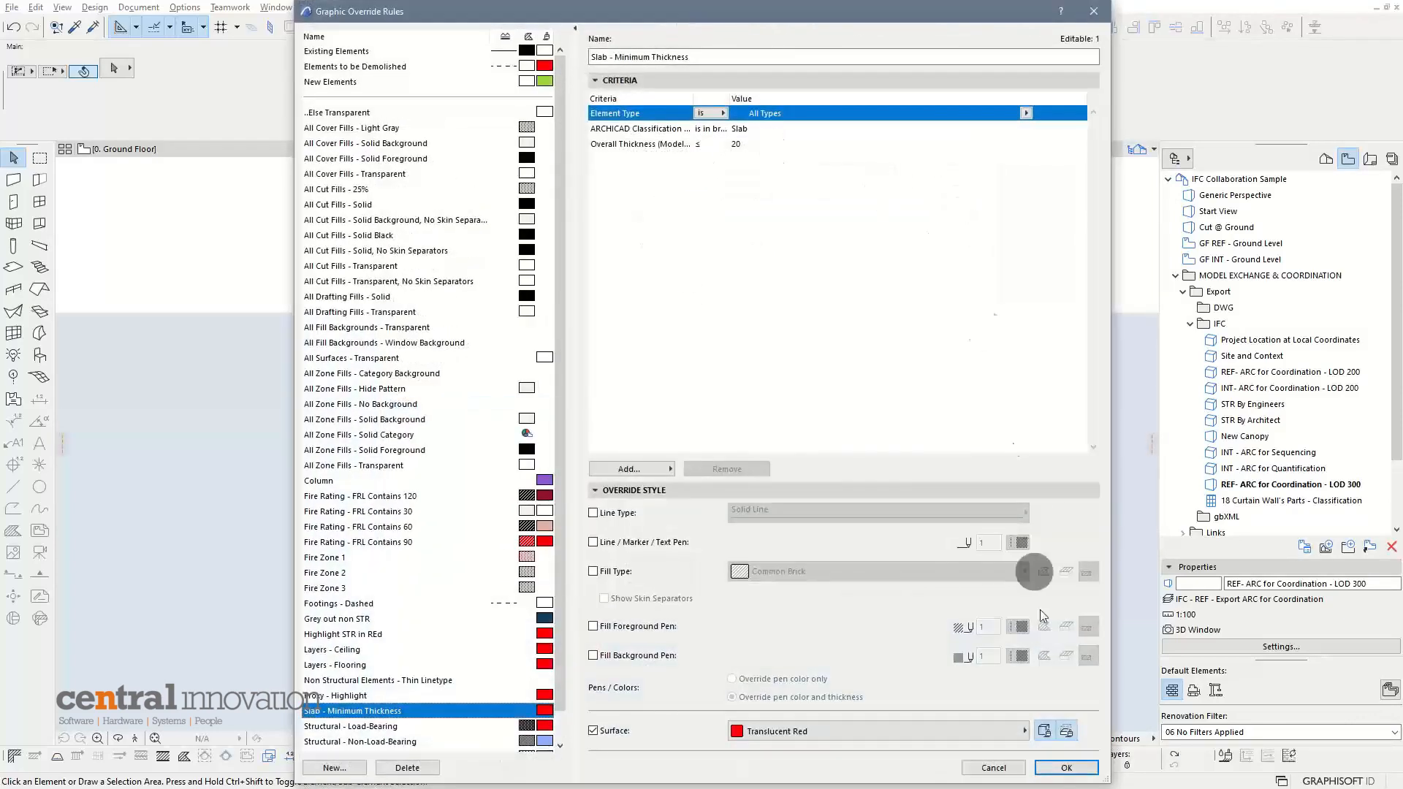
pyautogui.click(1066, 767)
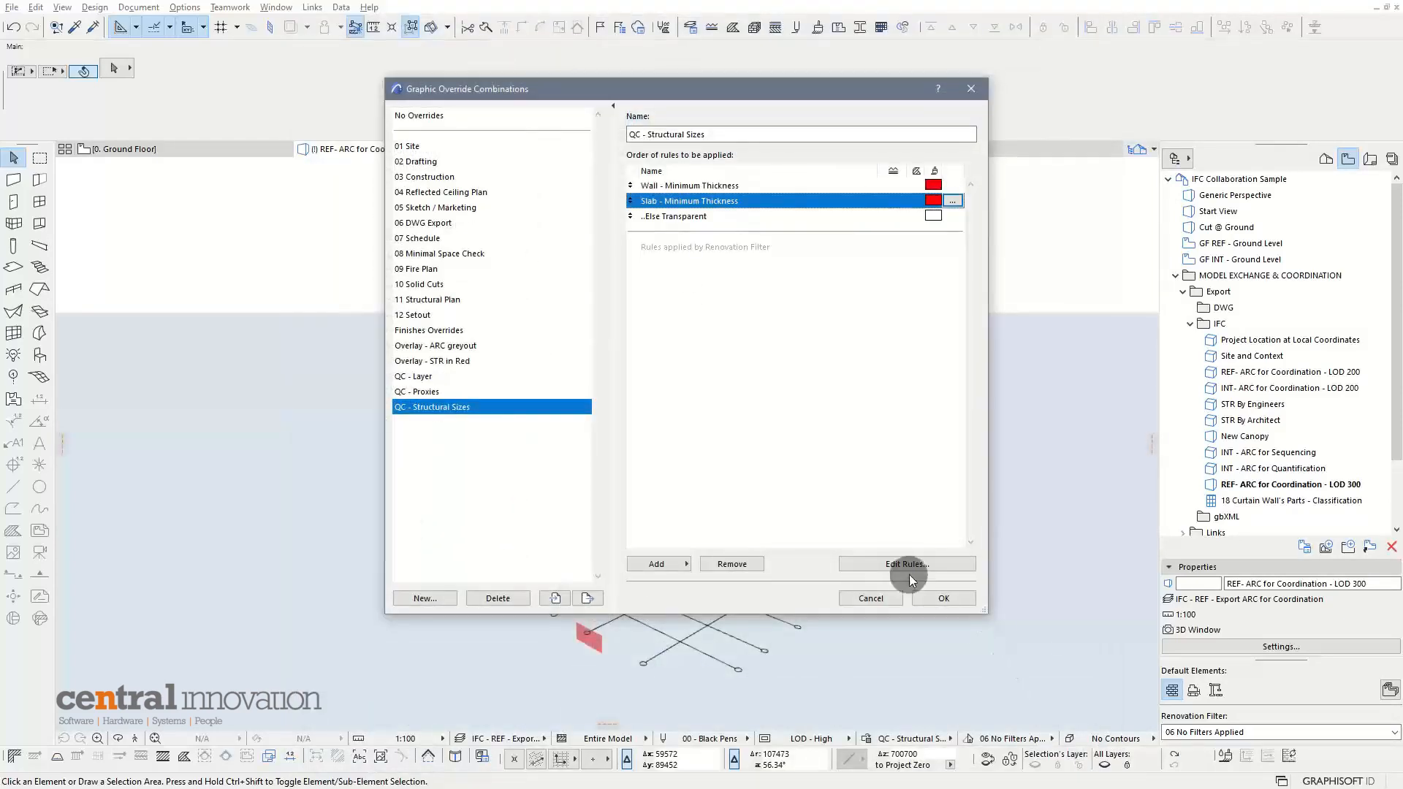
pyautogui.click(941, 598)
# Step: Clear the selection of the undersized wall and restore the REF- ARC for Coordination - LOD 300 view
pyautogui.click(582, 632)
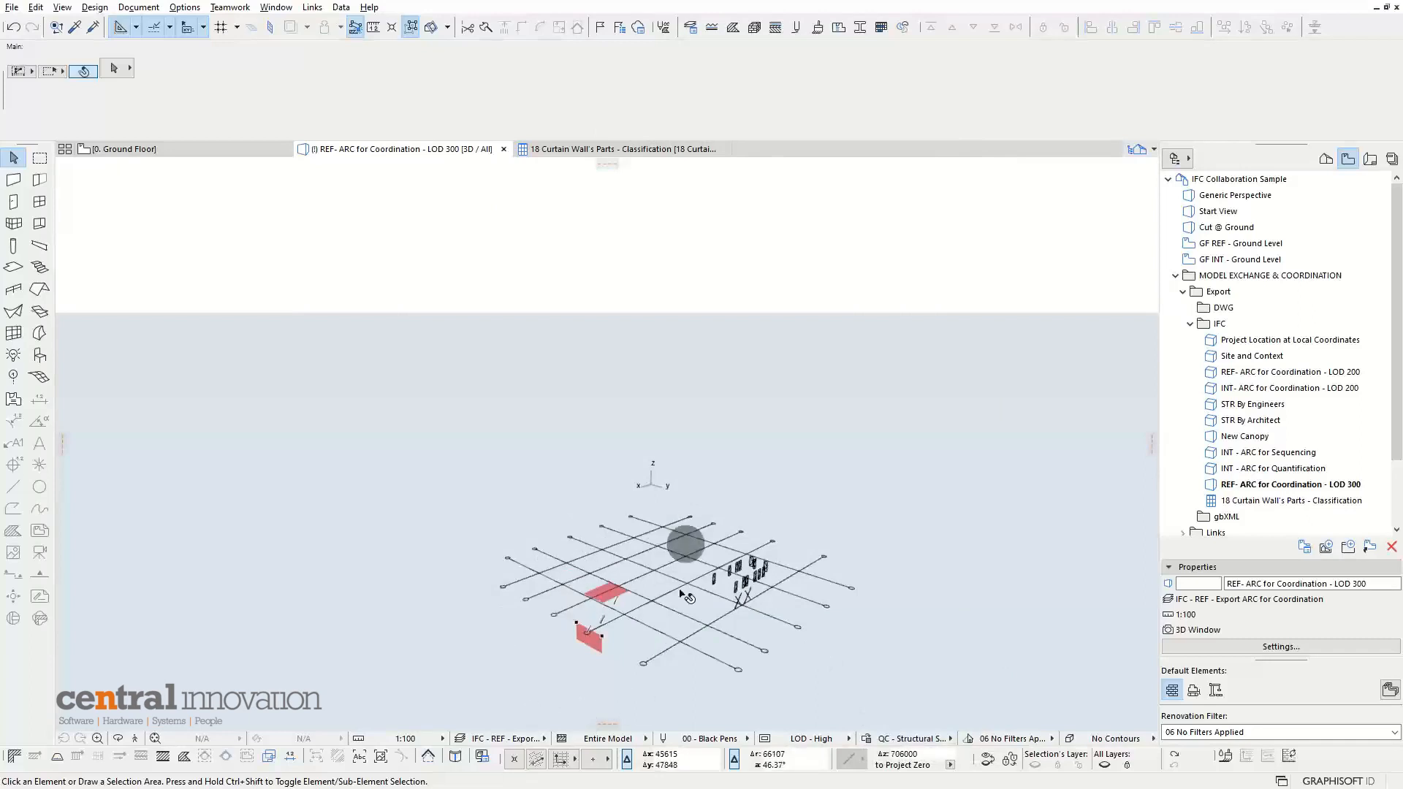
pyautogui.press('Escape')
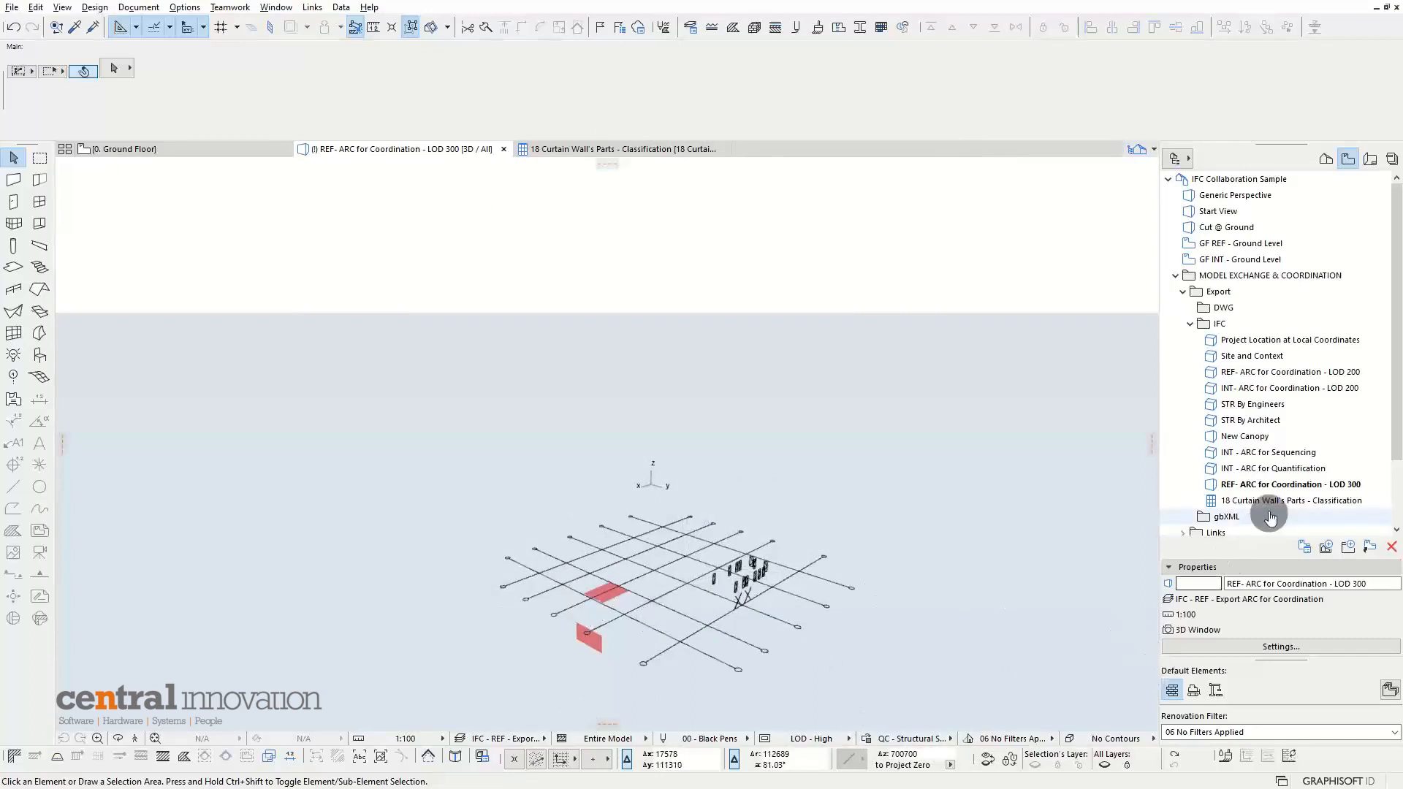
pyautogui.doubleClick(1275, 486)
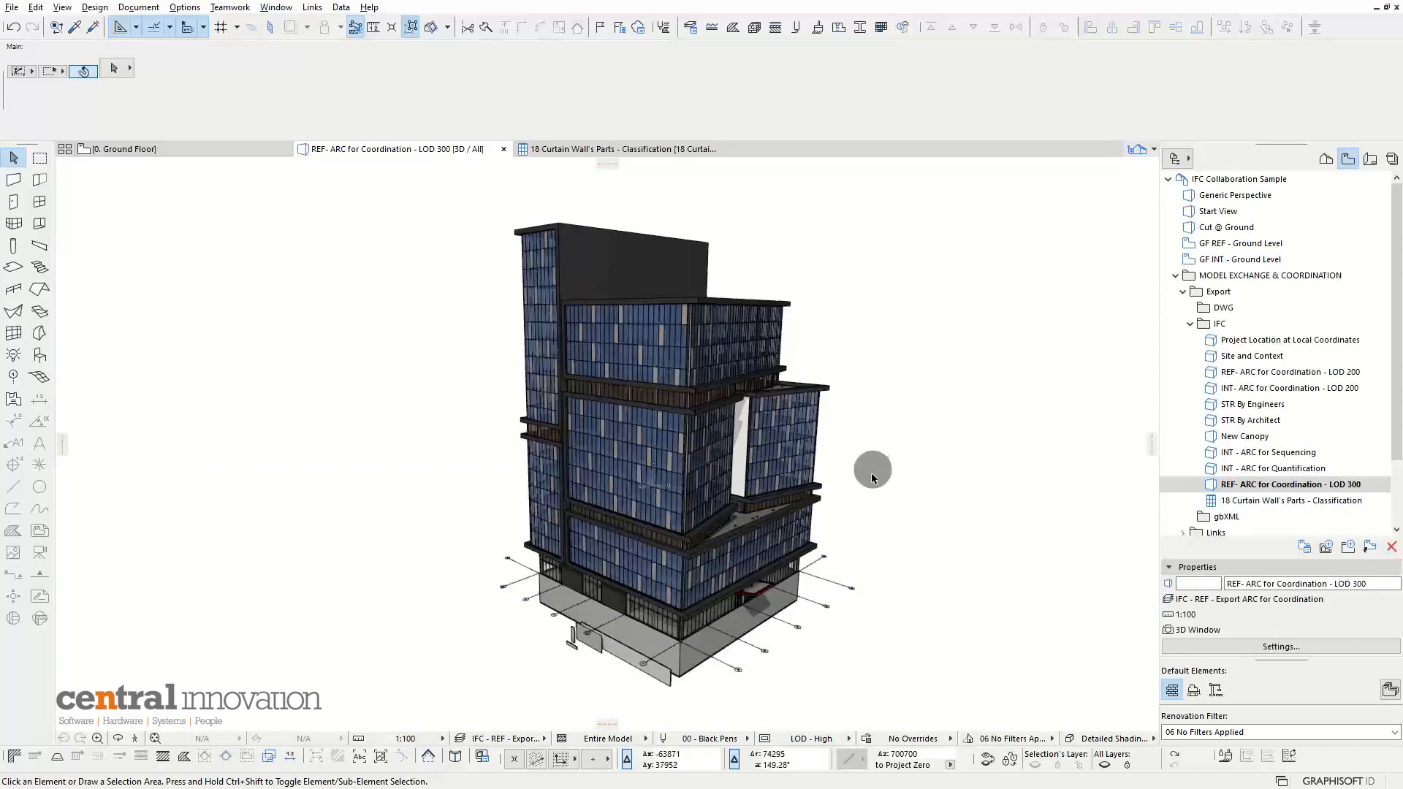
# Step: Inspect the column core dimension diagram in the Physical Model Quality settings and run the check for Wall height/length ratio only
pyautogui.click(95, 8)
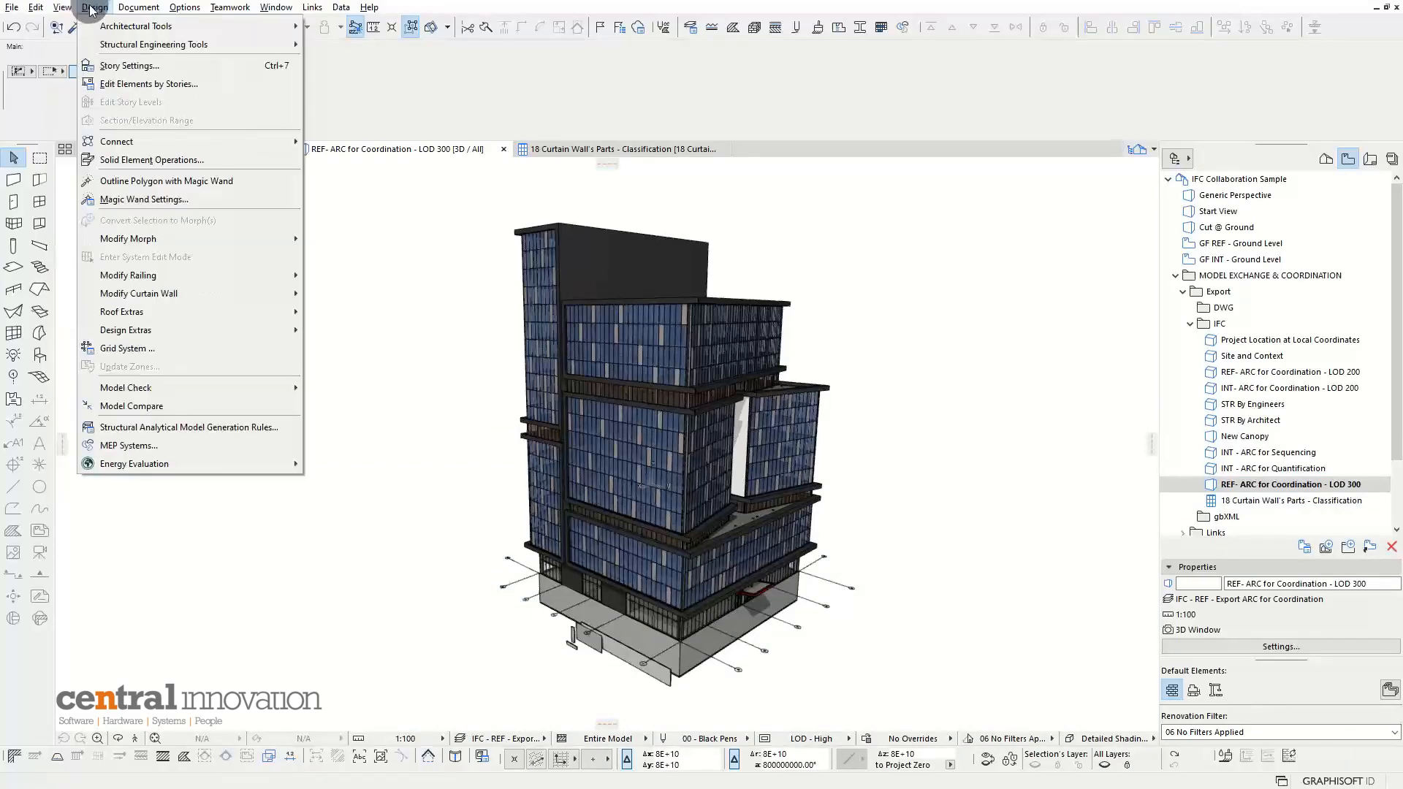
pyautogui.moveTo(271, 388)
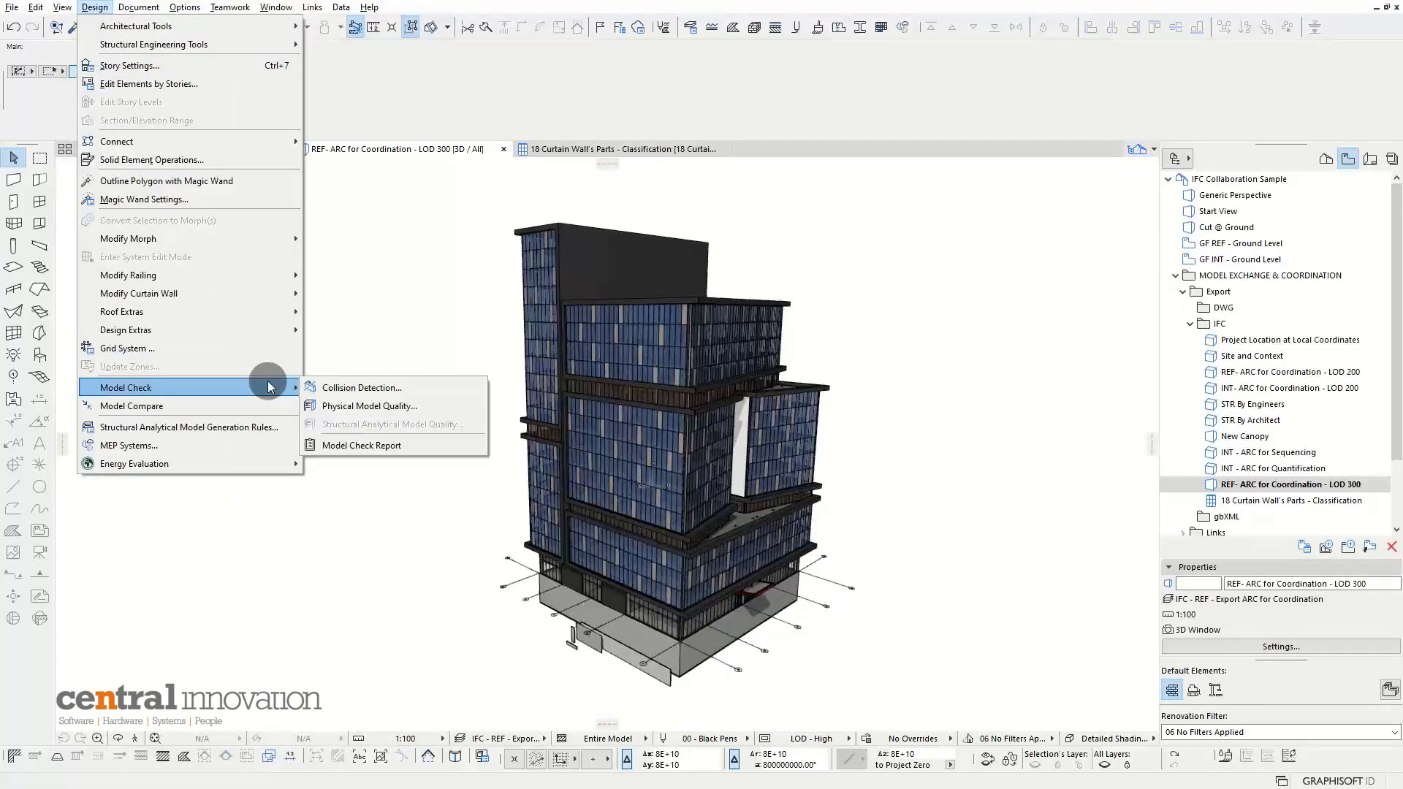
pyautogui.click(427, 405)
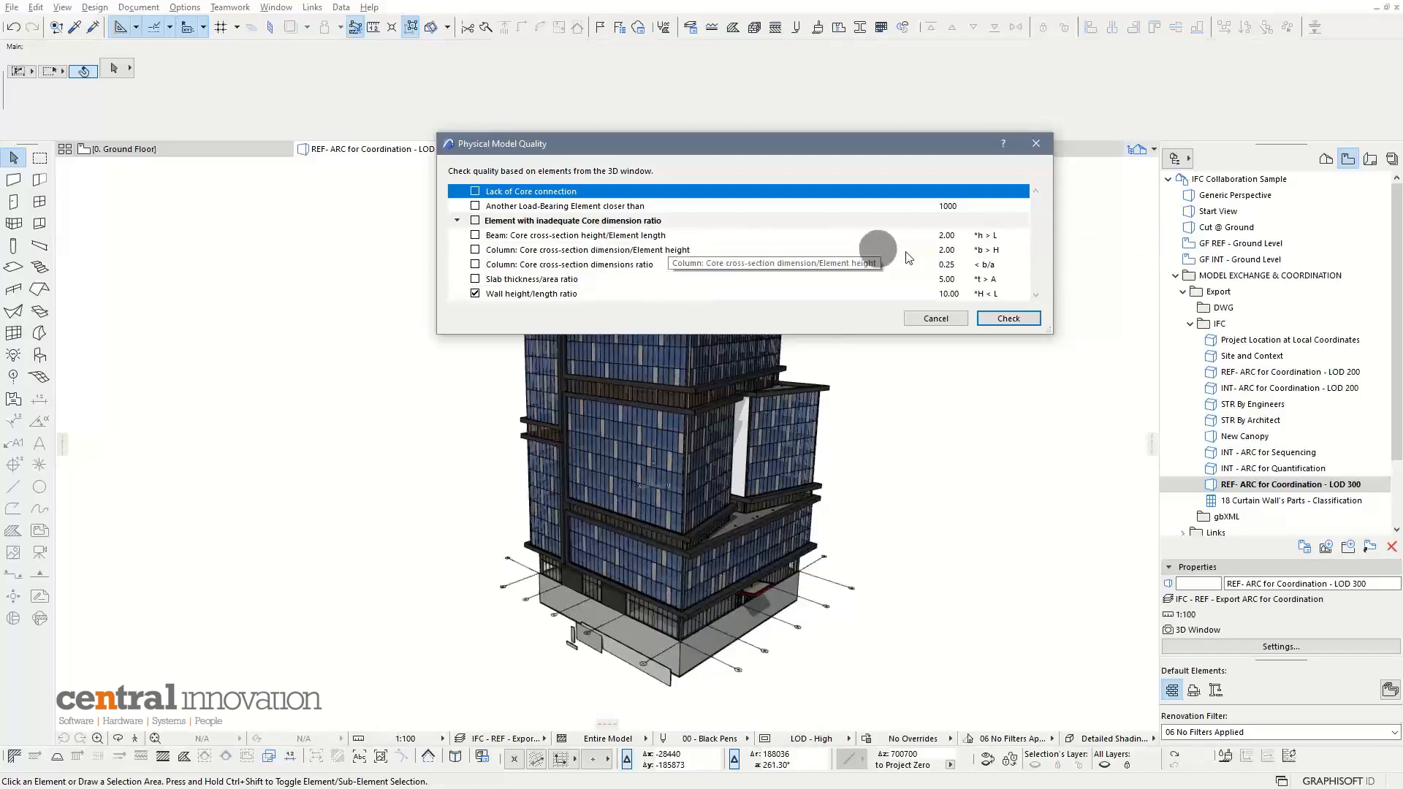
pyautogui.click(980, 251)
pyautogui.click(1018, 250)
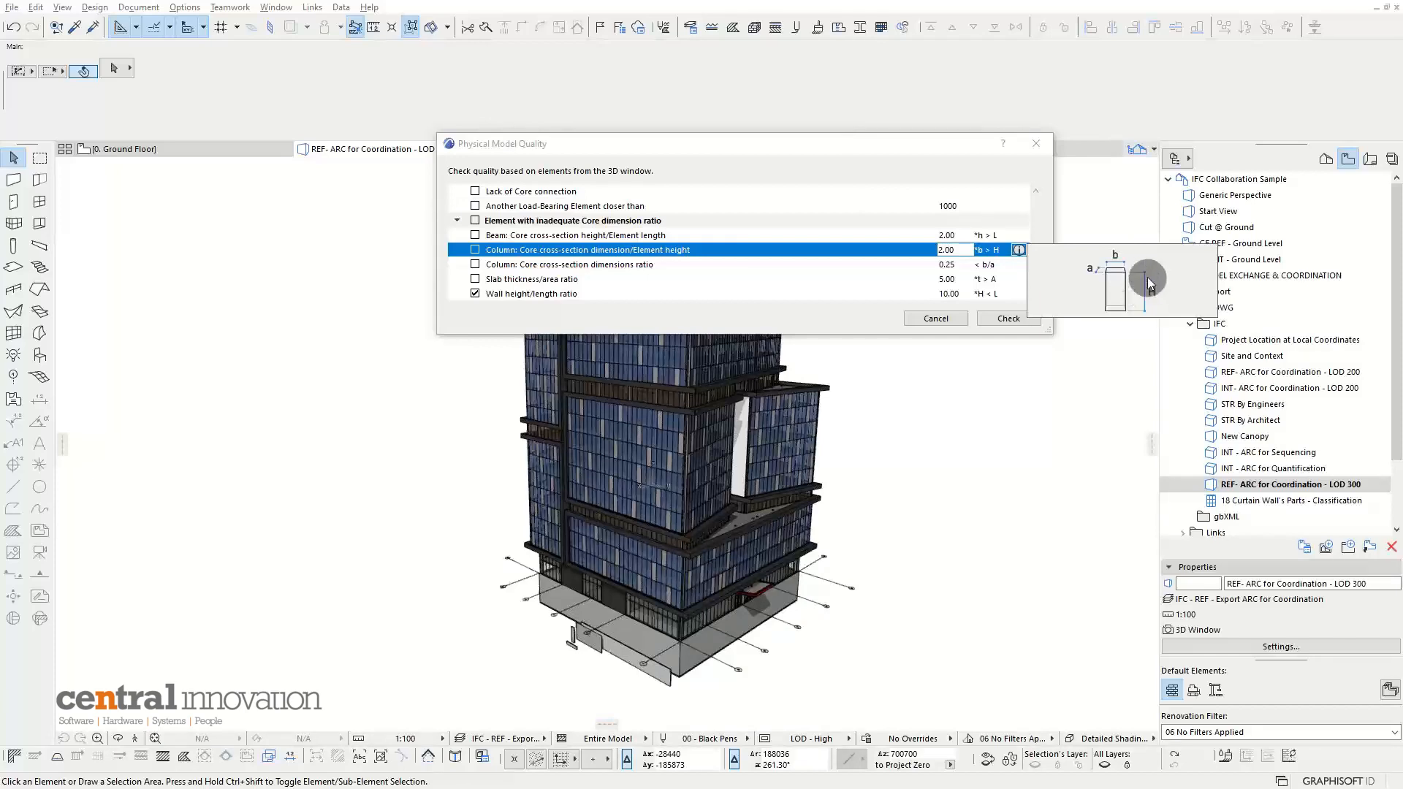
pyautogui.click(949, 170)
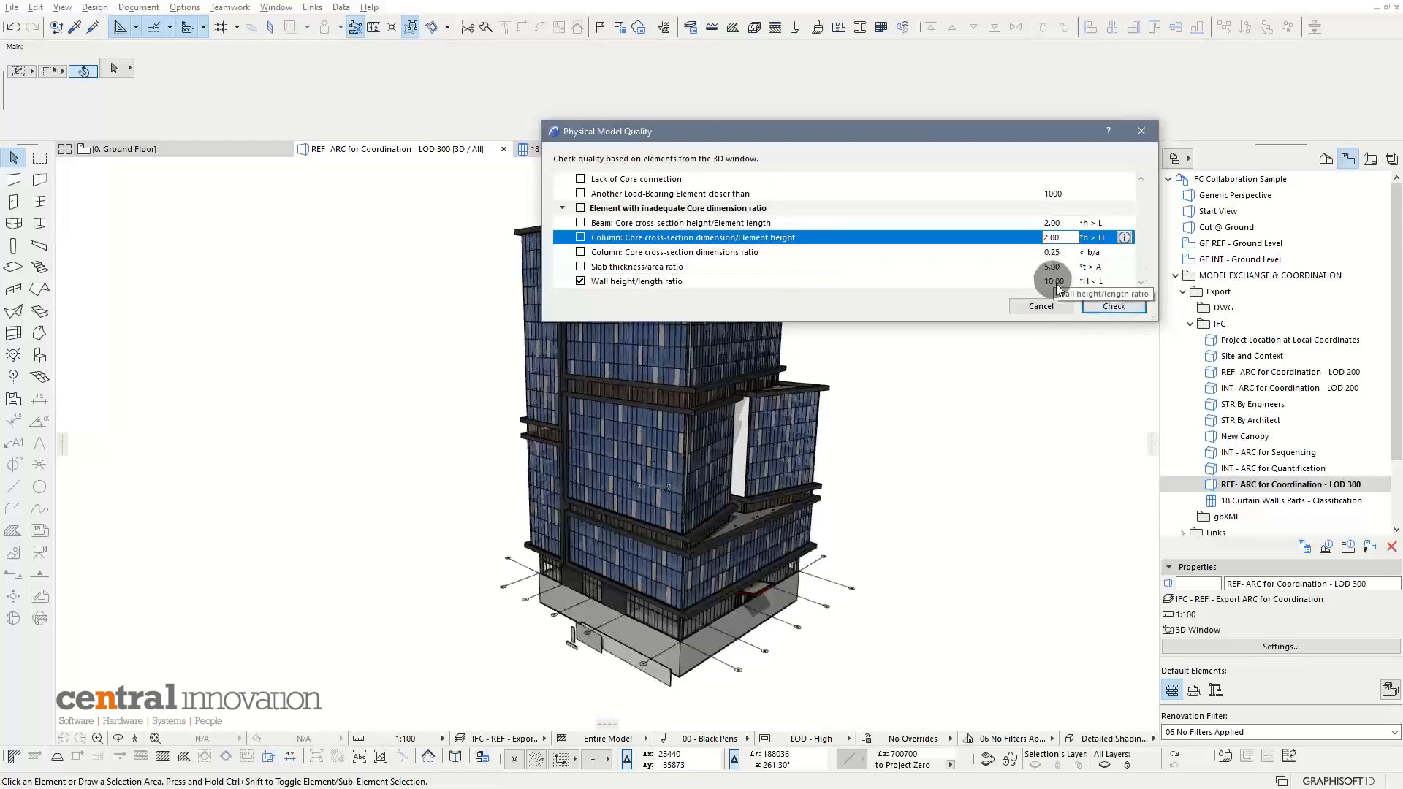
pyautogui.click(1124, 310)
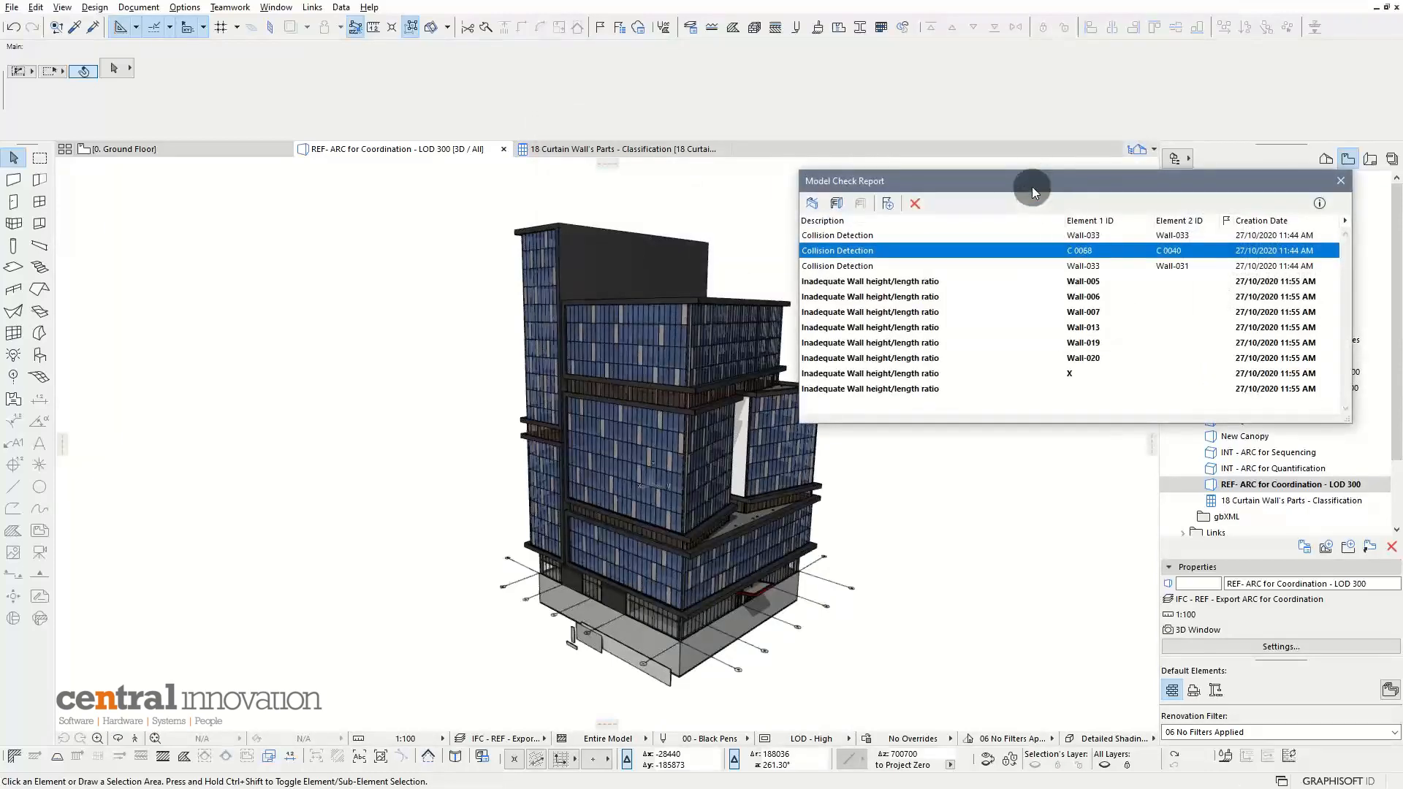
# Step: Zoom to Wall-005 from the Model Check Report and orbit around it to inspect the basement wall
pyautogui.moveTo(1033, 183); pyautogui.dragTo(898, 112)
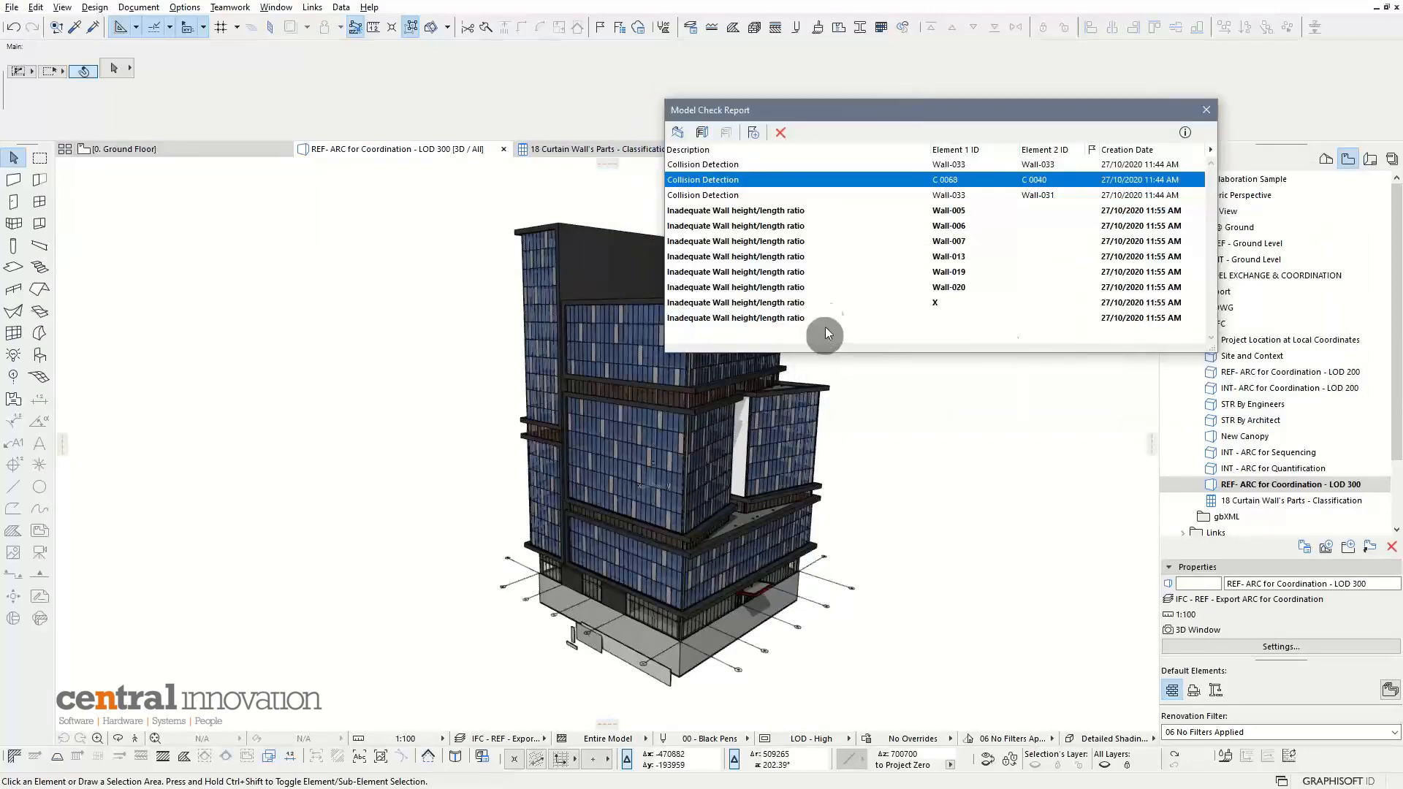
pyautogui.click(814, 210)
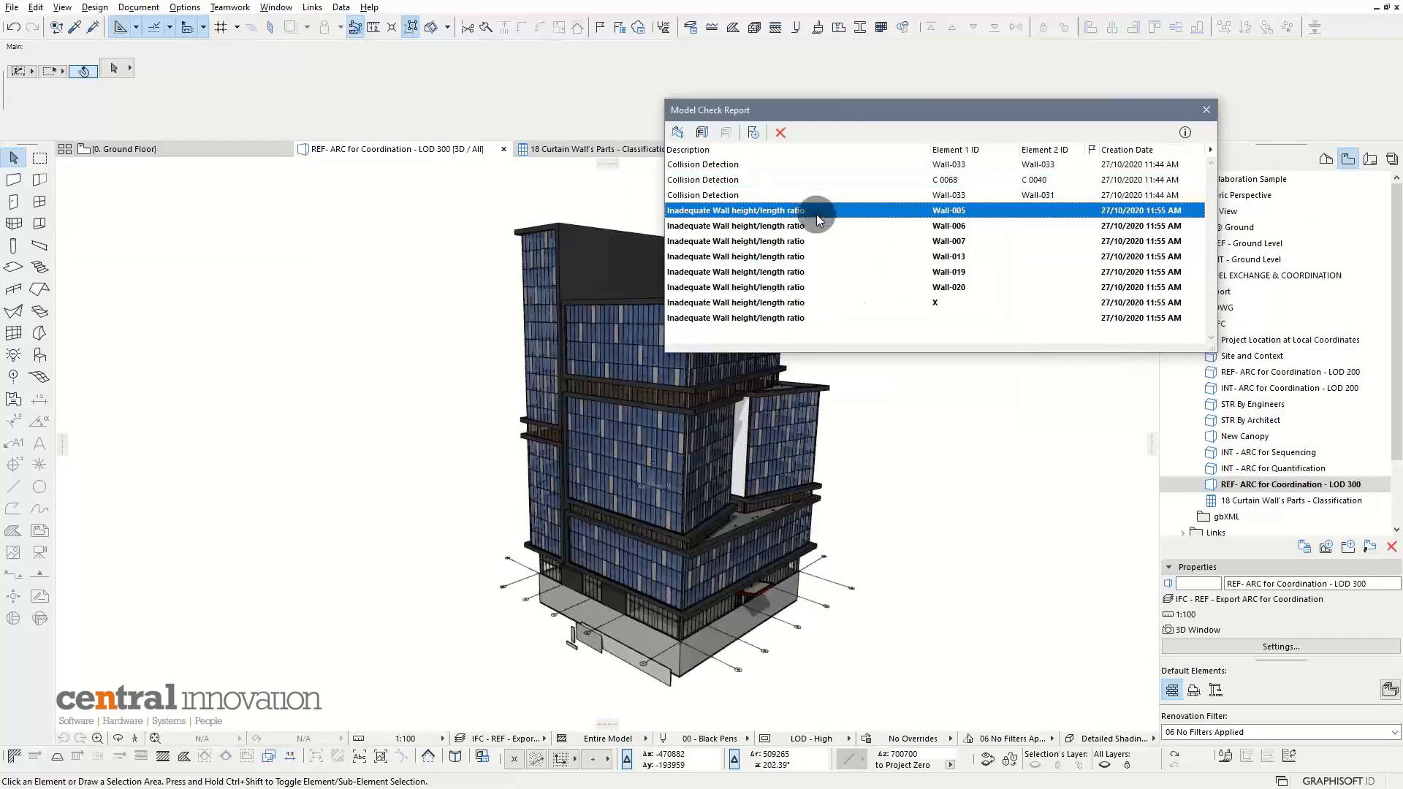
pyautogui.doubleClick(817, 217)
pyautogui.click(380, 510)
pyautogui.press('Escape')
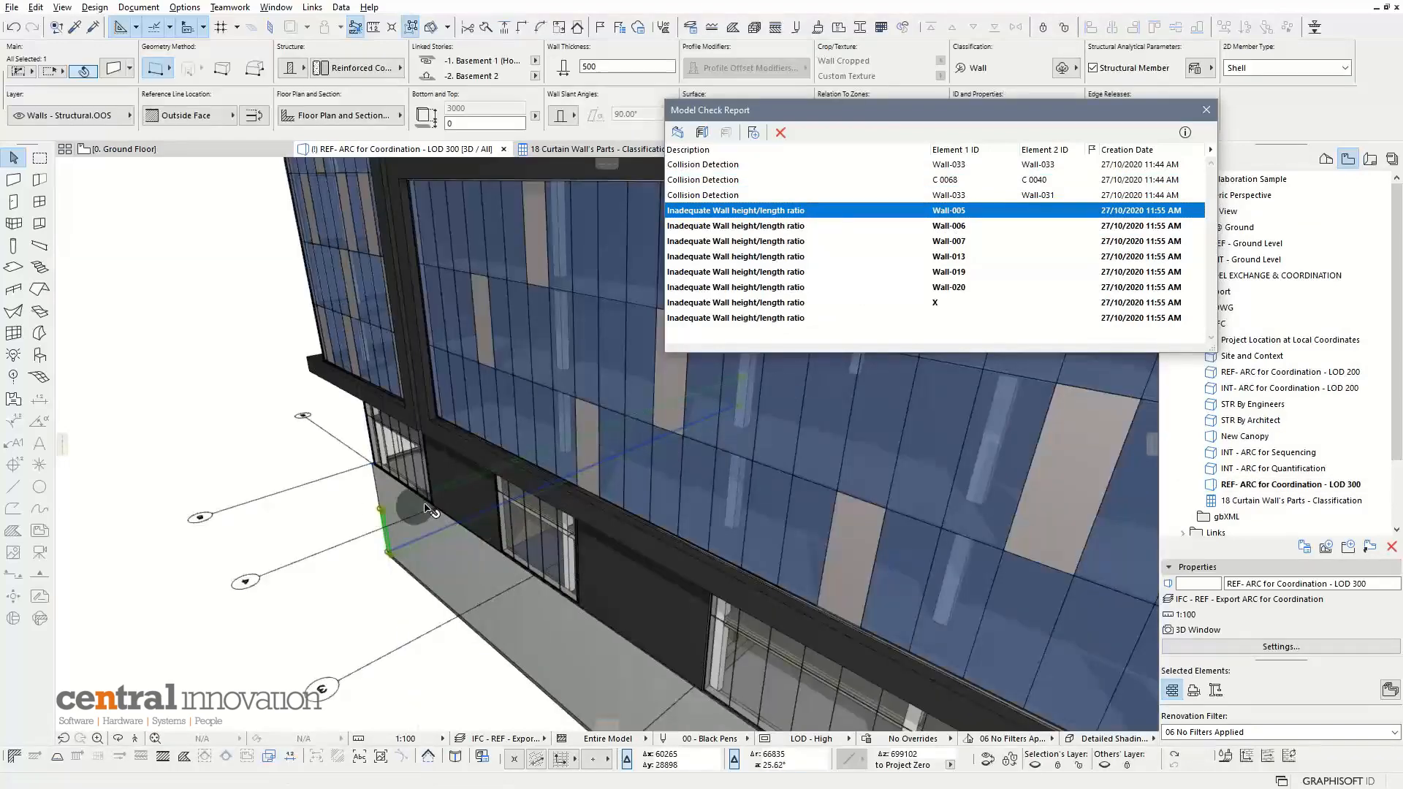
pyautogui.keyDown('shift'); pyautogui.moveTo(398, 505); pyautogui.dragTo(425, 504, button='middle'); pyautogui.keyUp('shift')
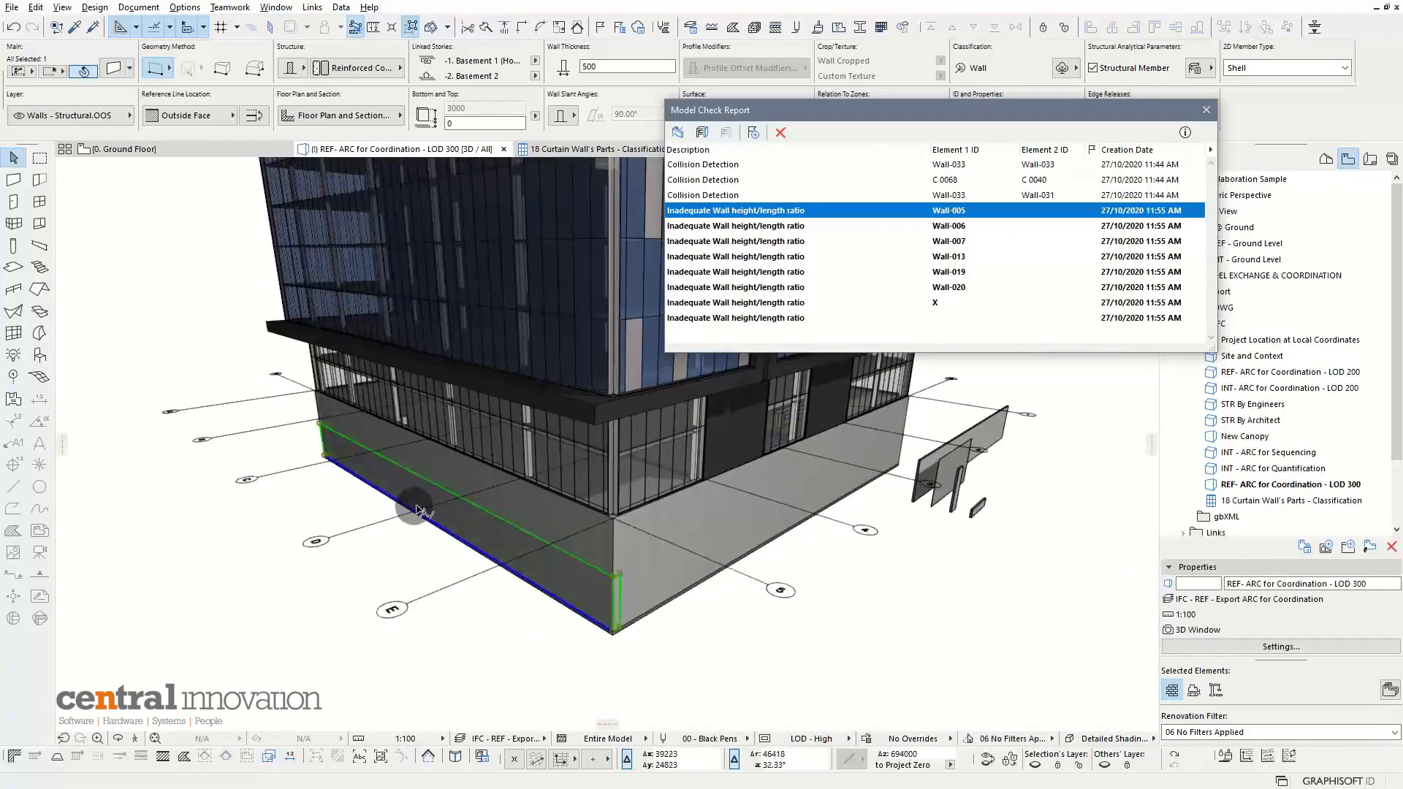
# Step: Inspect Wall-006, Wall-020, wall X and the last unnamed wall in the 3D view from their height/length ratio entries
pyautogui.click(734, 226)
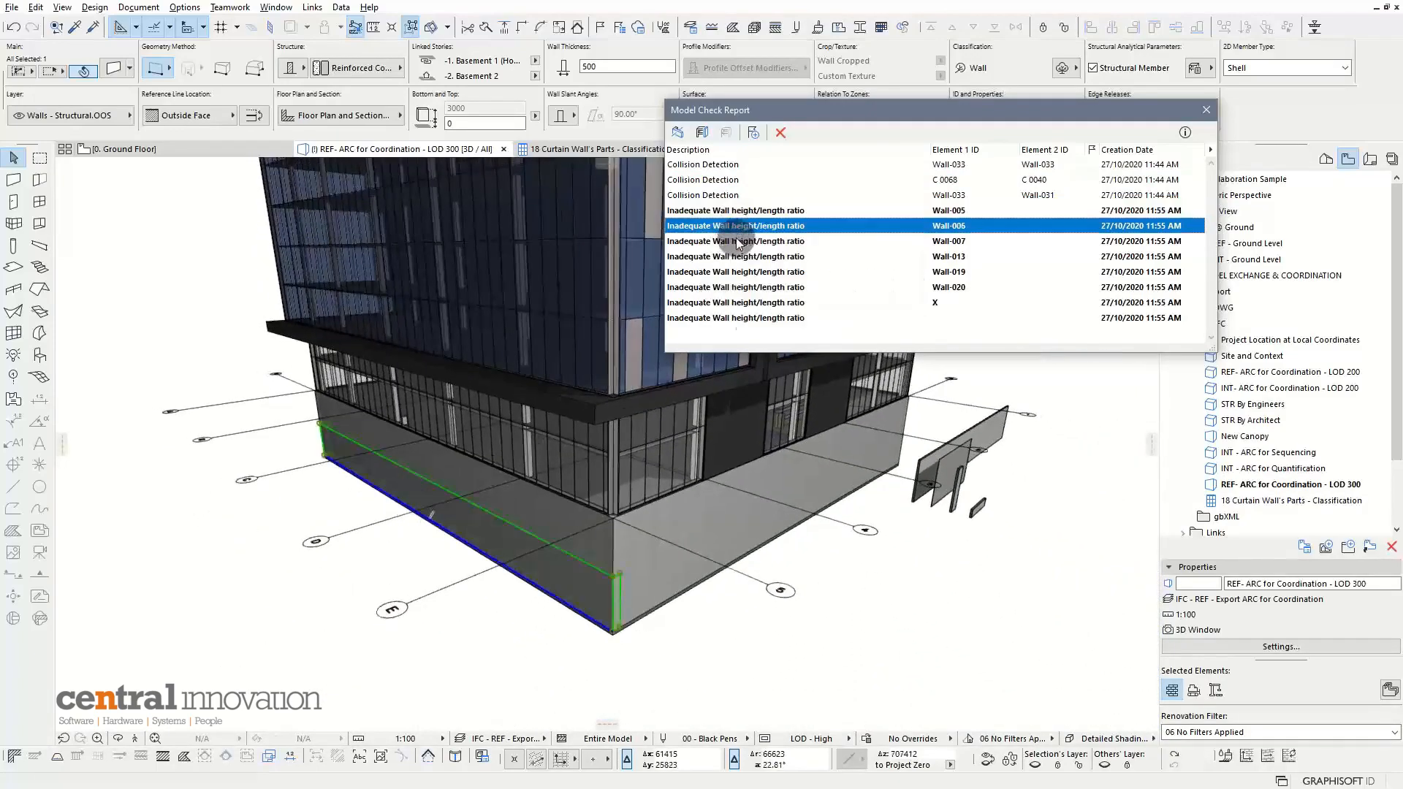
pyautogui.click(743, 292)
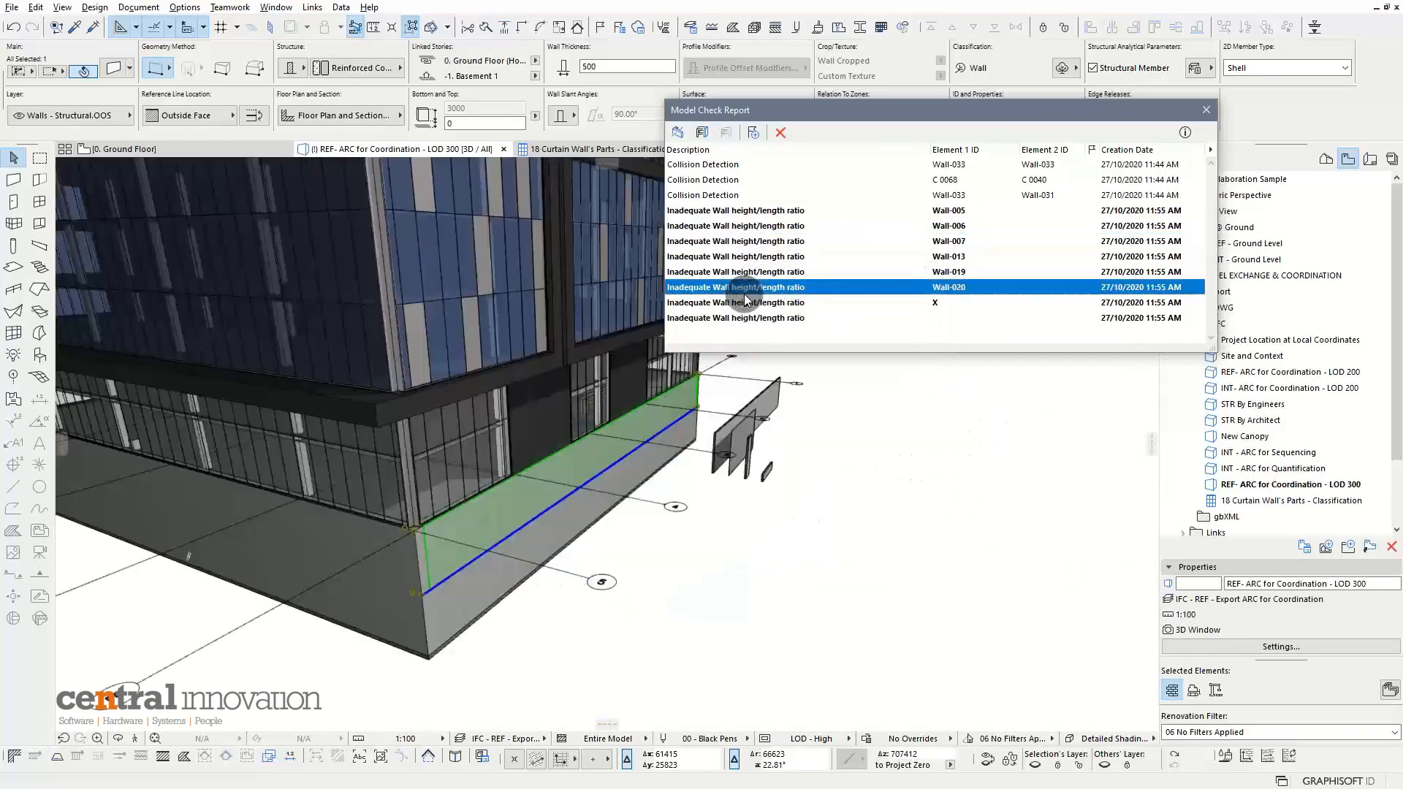
pyautogui.click(745, 303)
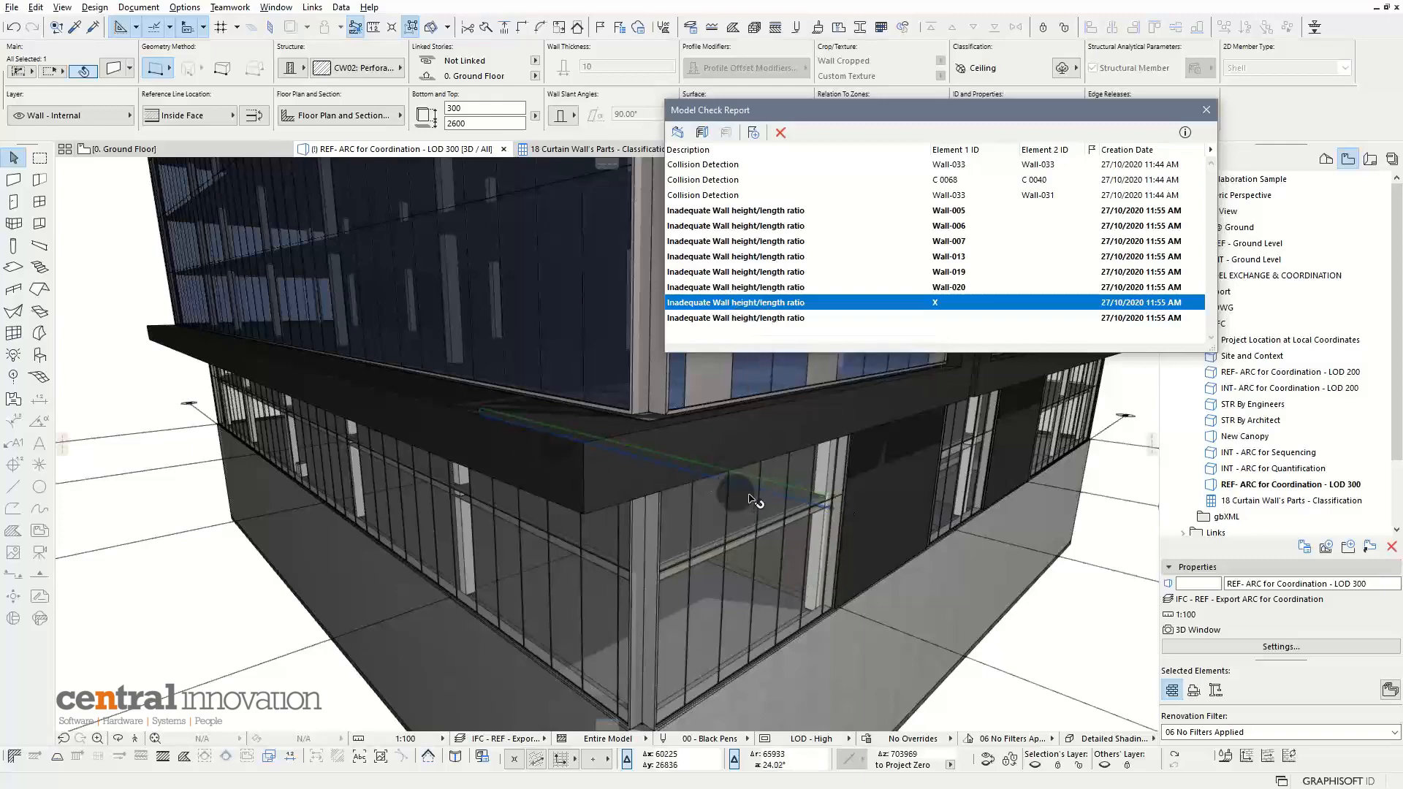
pyautogui.keyDown('shift'); pyautogui.moveTo(778, 462); pyautogui.dragTo(810, 453, button='middle'); pyautogui.keyUp('shift')
pyautogui.click(786, 317)
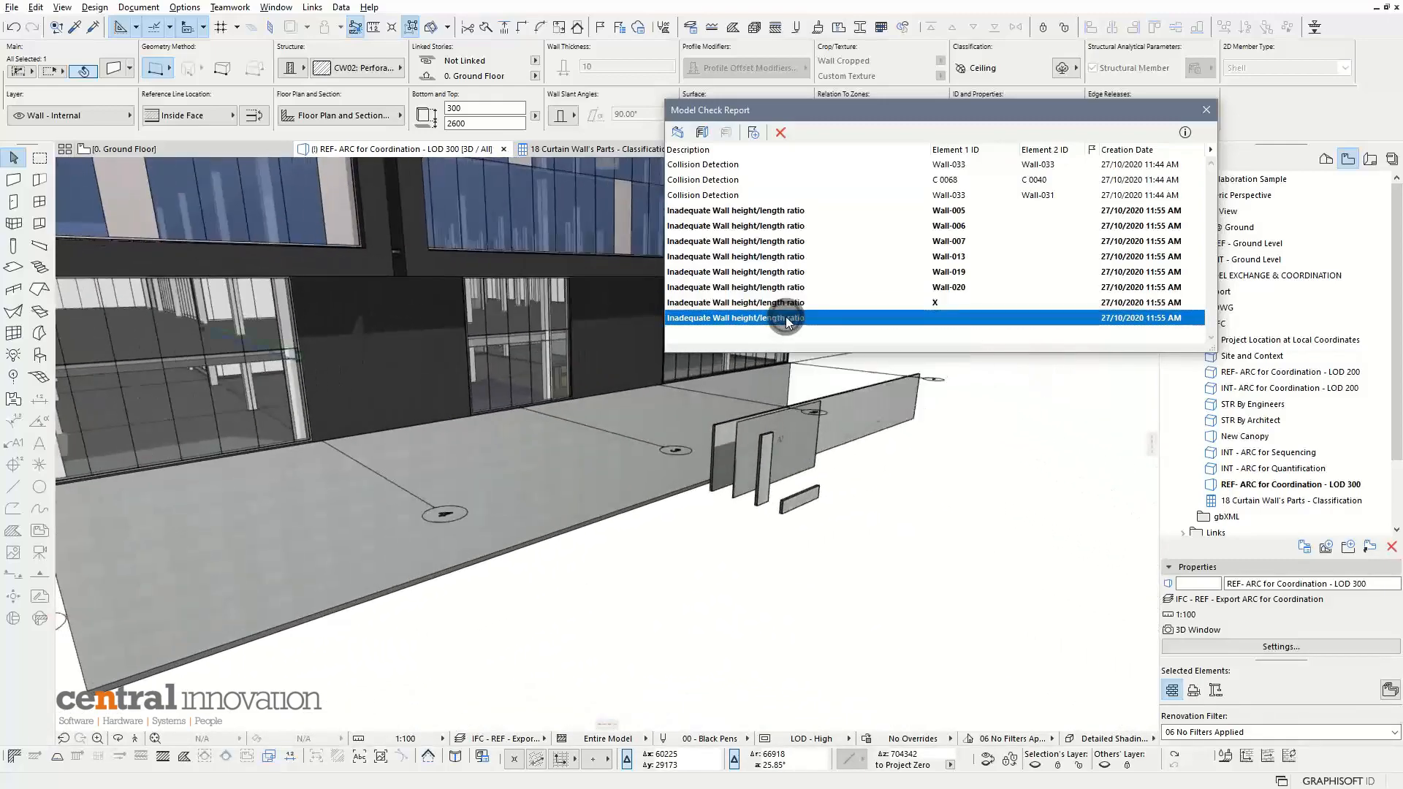
# Step: Go through the inadequate height/length ratio entries from Wall-005 to wall X again, viewing each flagged wall in 3D
pyautogui.click(791, 212)
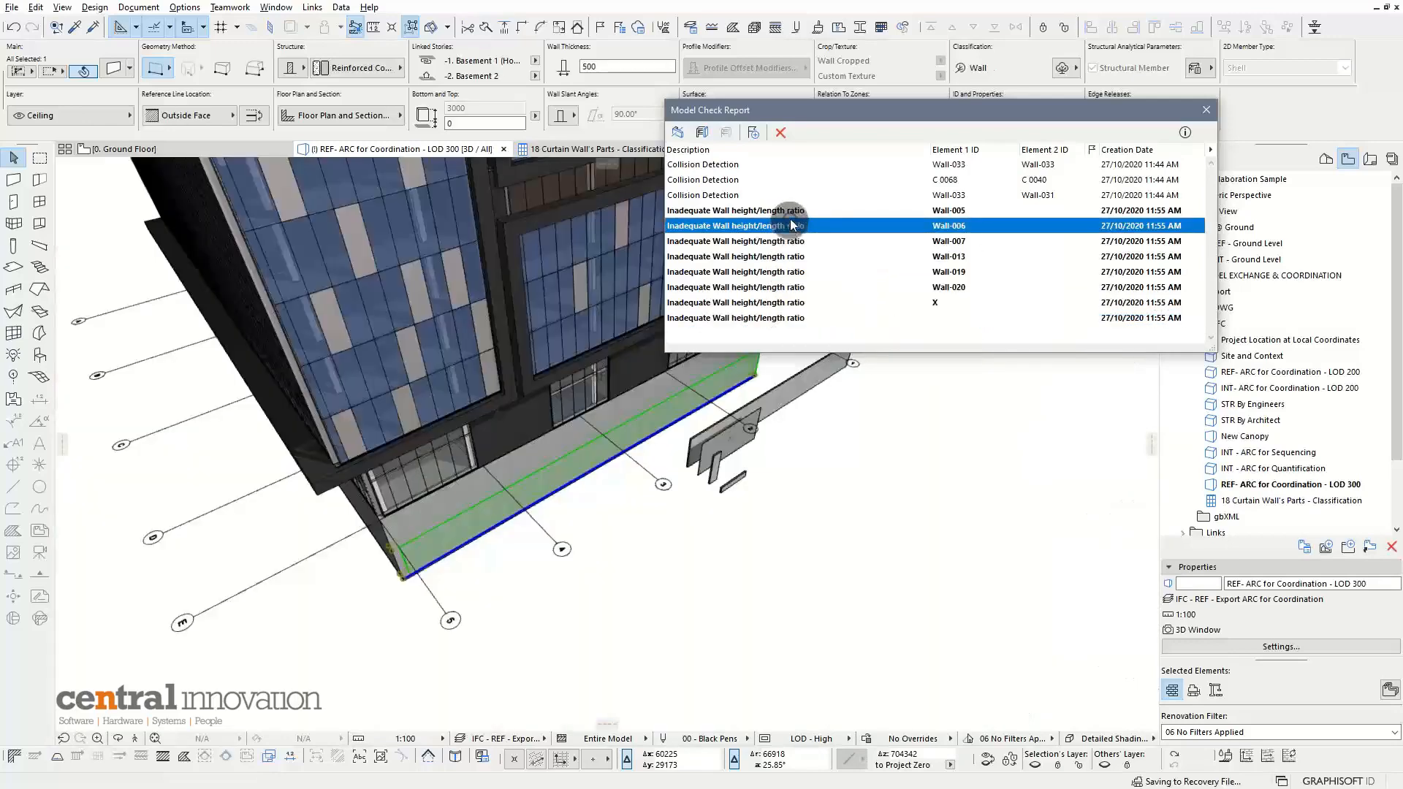
pyautogui.click(794, 242)
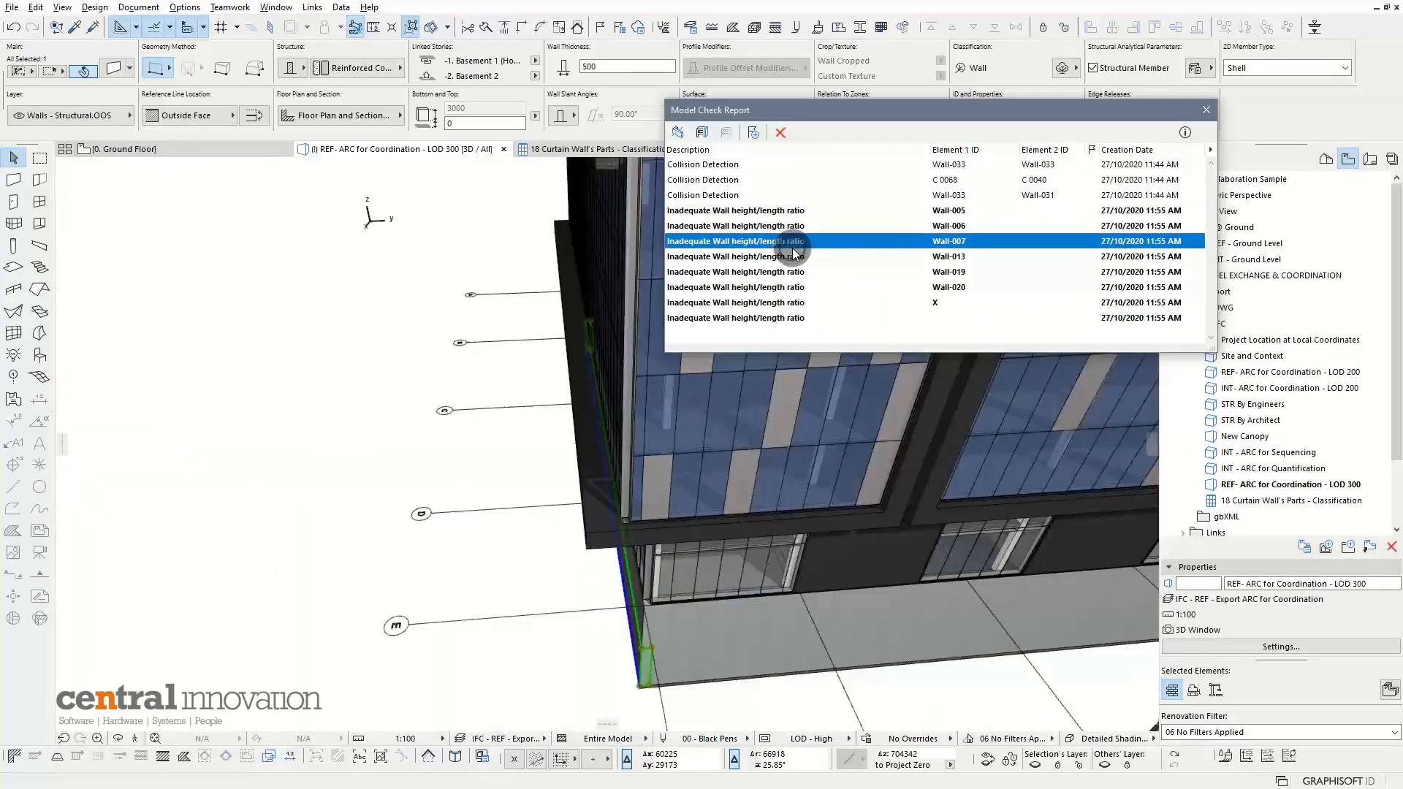
pyautogui.click(795, 259)
pyautogui.click(795, 271)
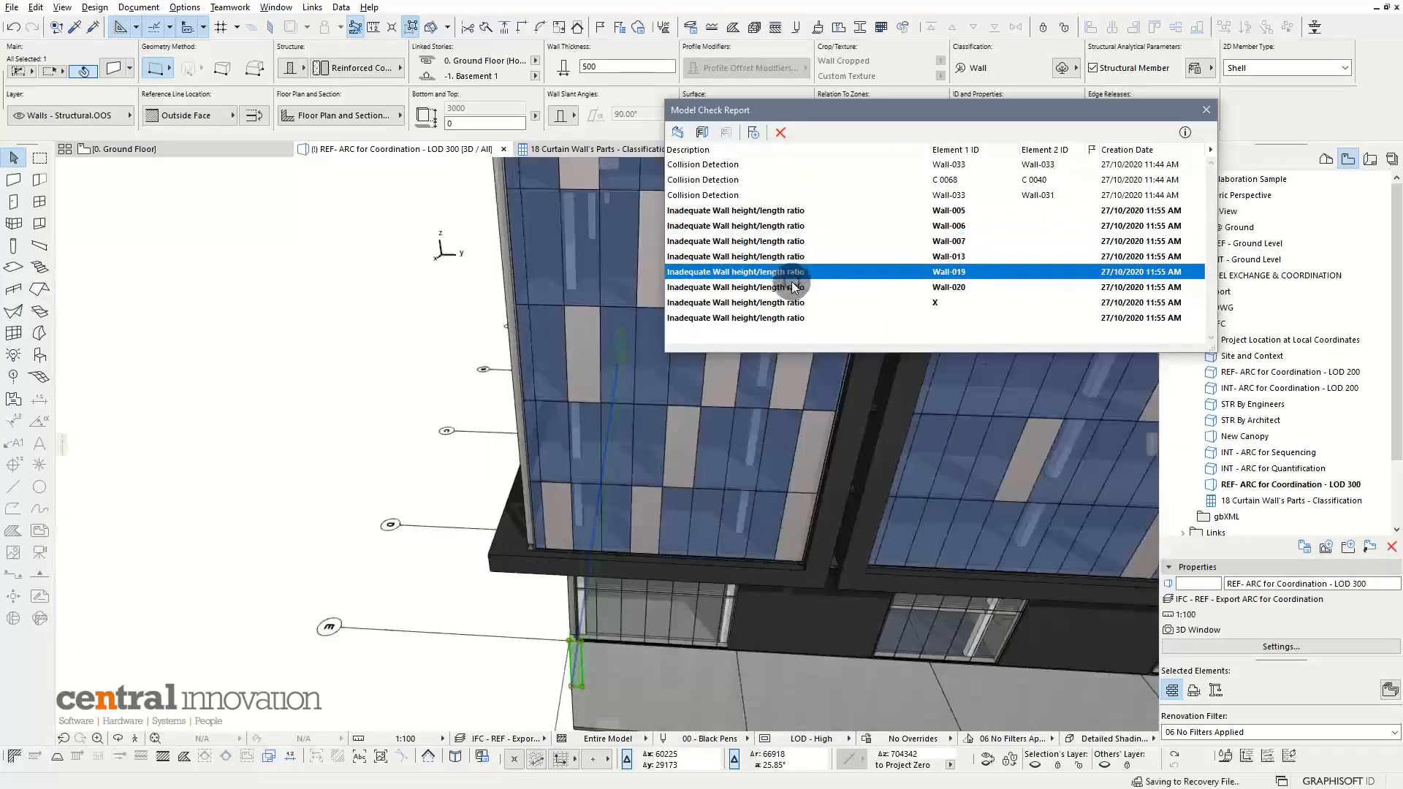
pyautogui.click(794, 287)
pyautogui.click(792, 303)
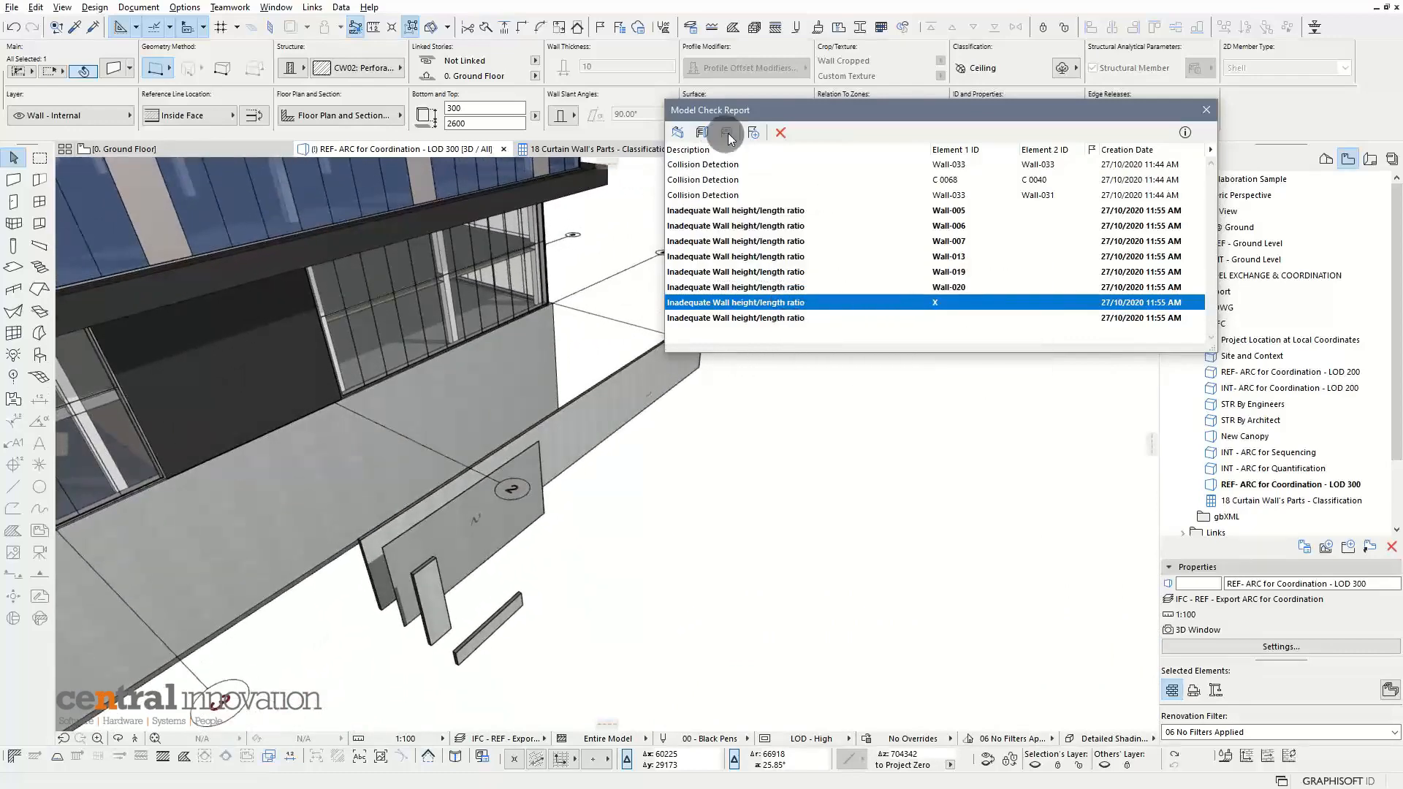
# Step: Select the long partition wall and the low wall outside the building for inspection, deselect them and close the Model Check Report
pyautogui.click(516, 612)
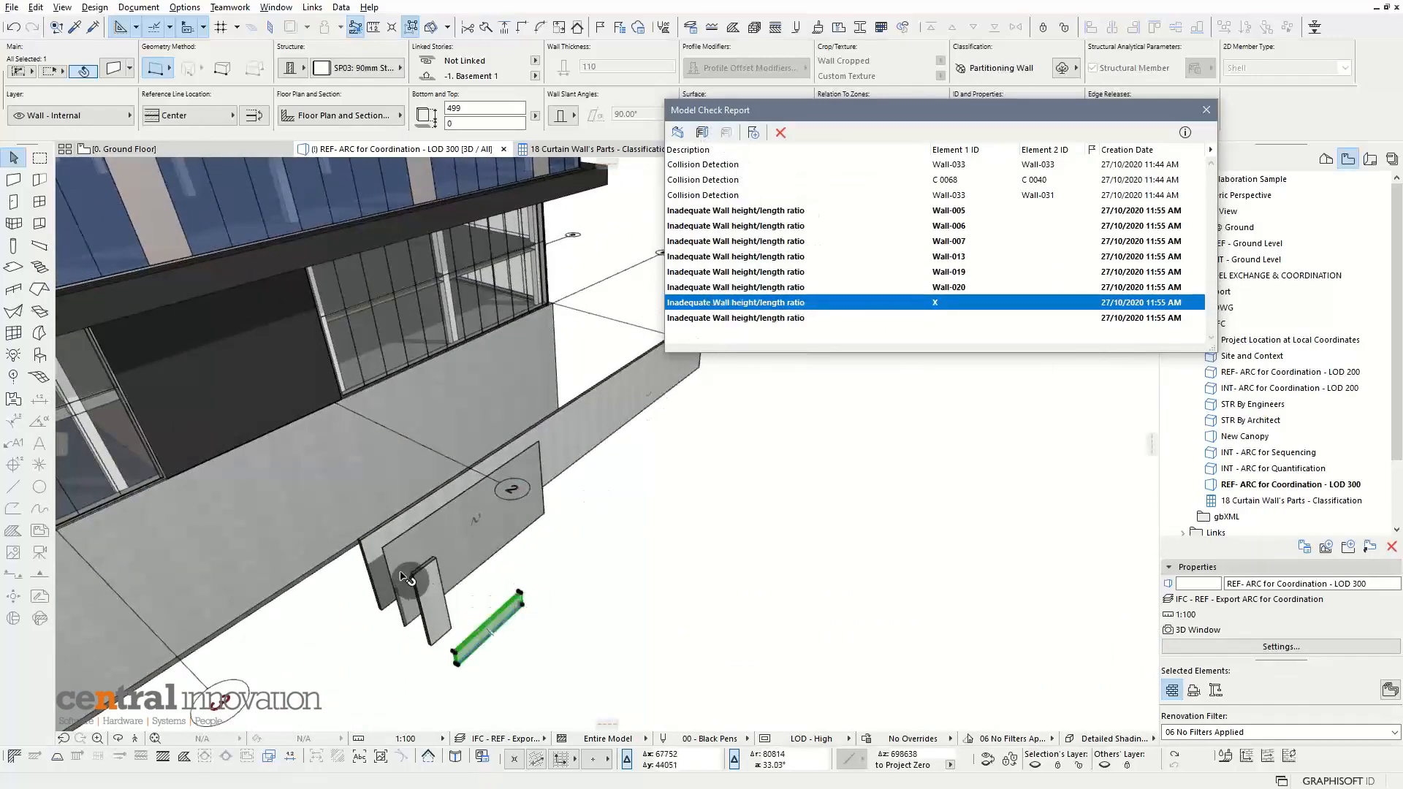
pyautogui.click(377, 540)
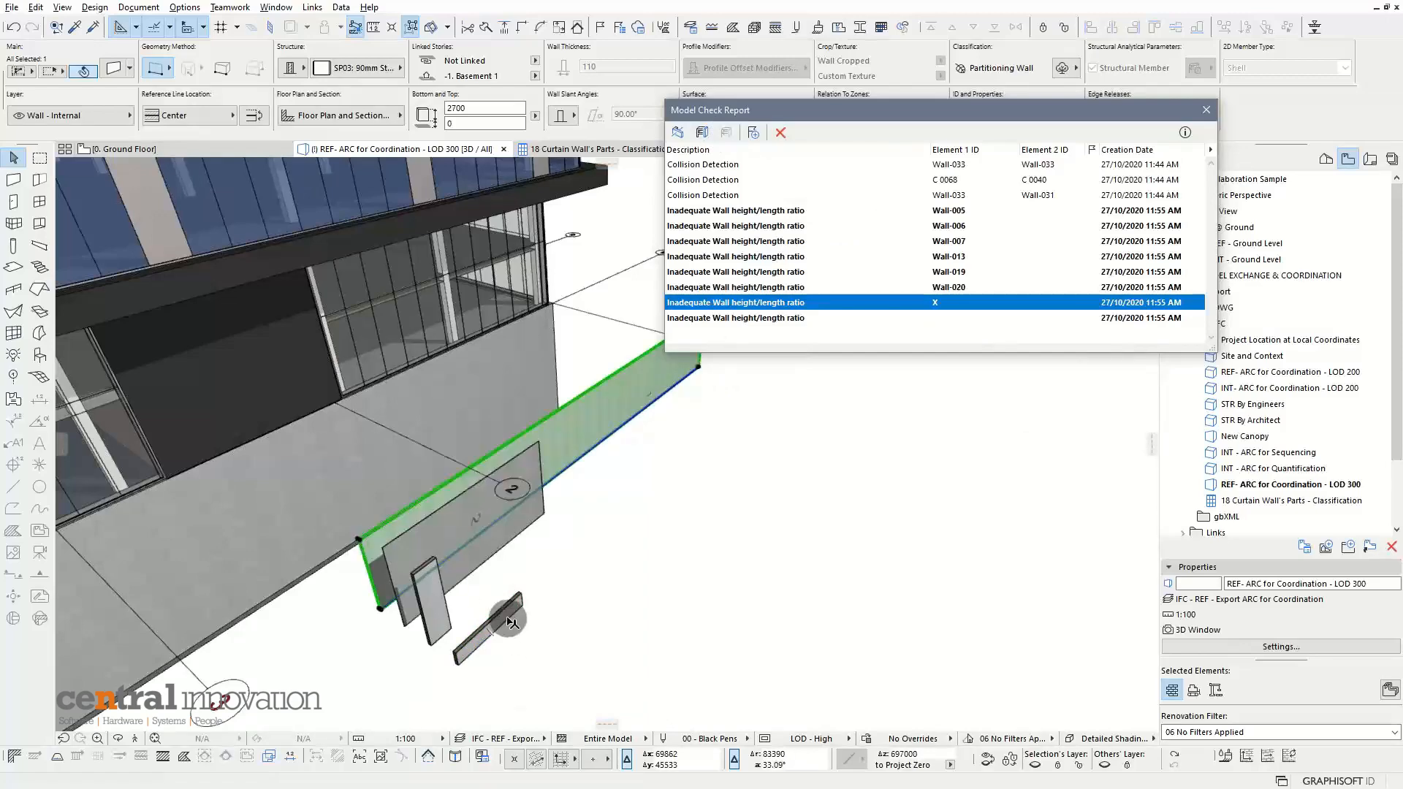
pyautogui.keyDown('shift'); pyautogui.click(496, 627); pyautogui.keyUp('shift')
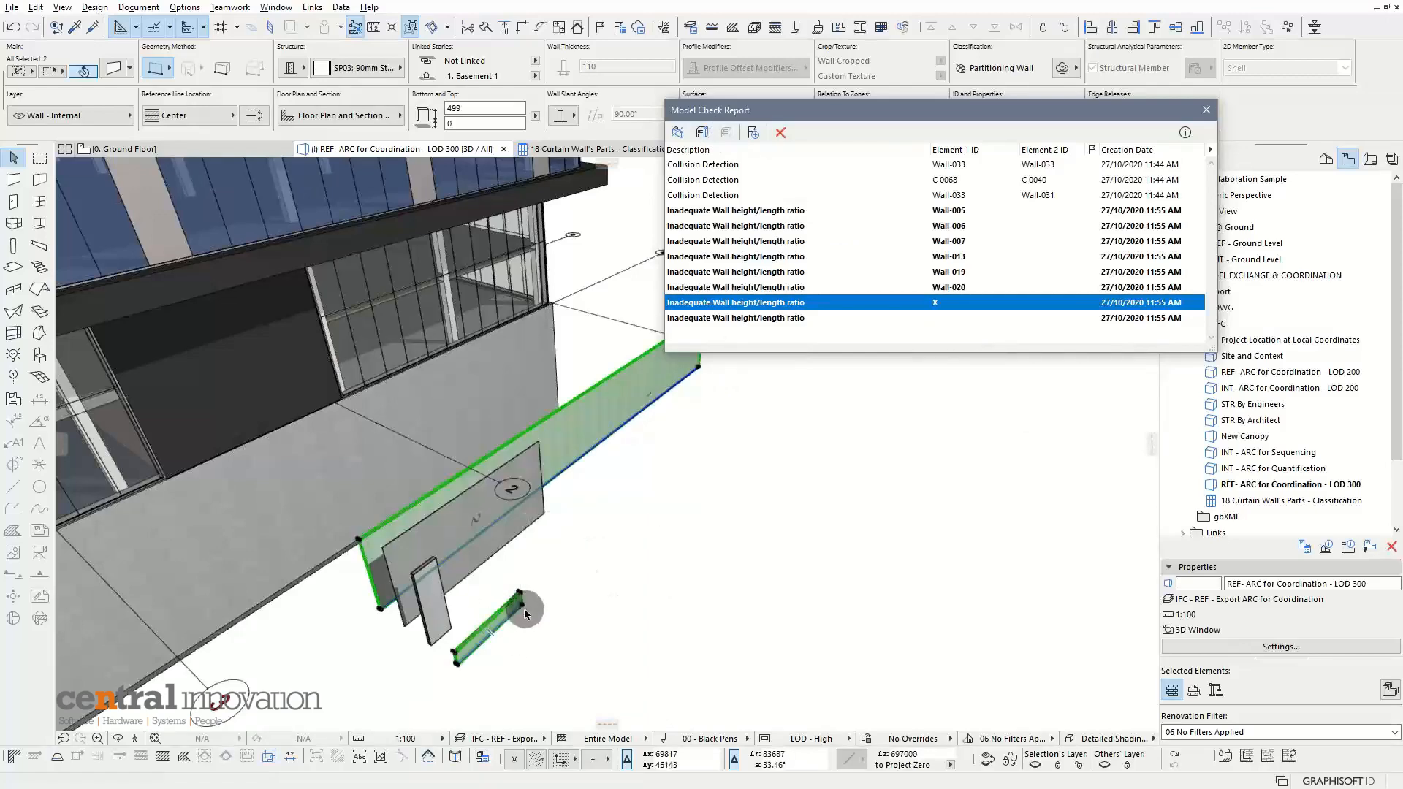
pyautogui.scroll(2, 483, 635)
pyautogui.moveTo(511, 630); pyautogui.dragTo(526, 592, button='middle')
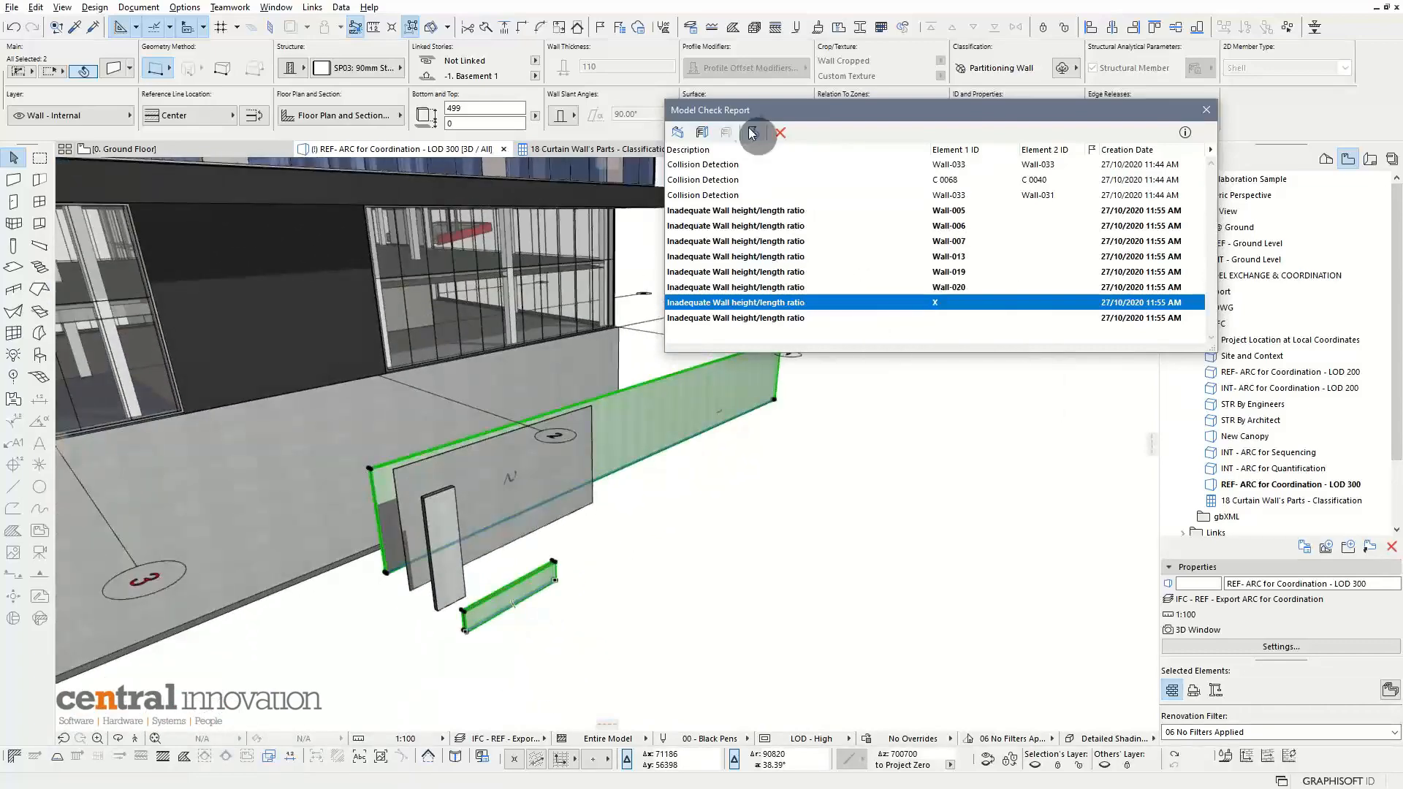
pyautogui.press('Escape')
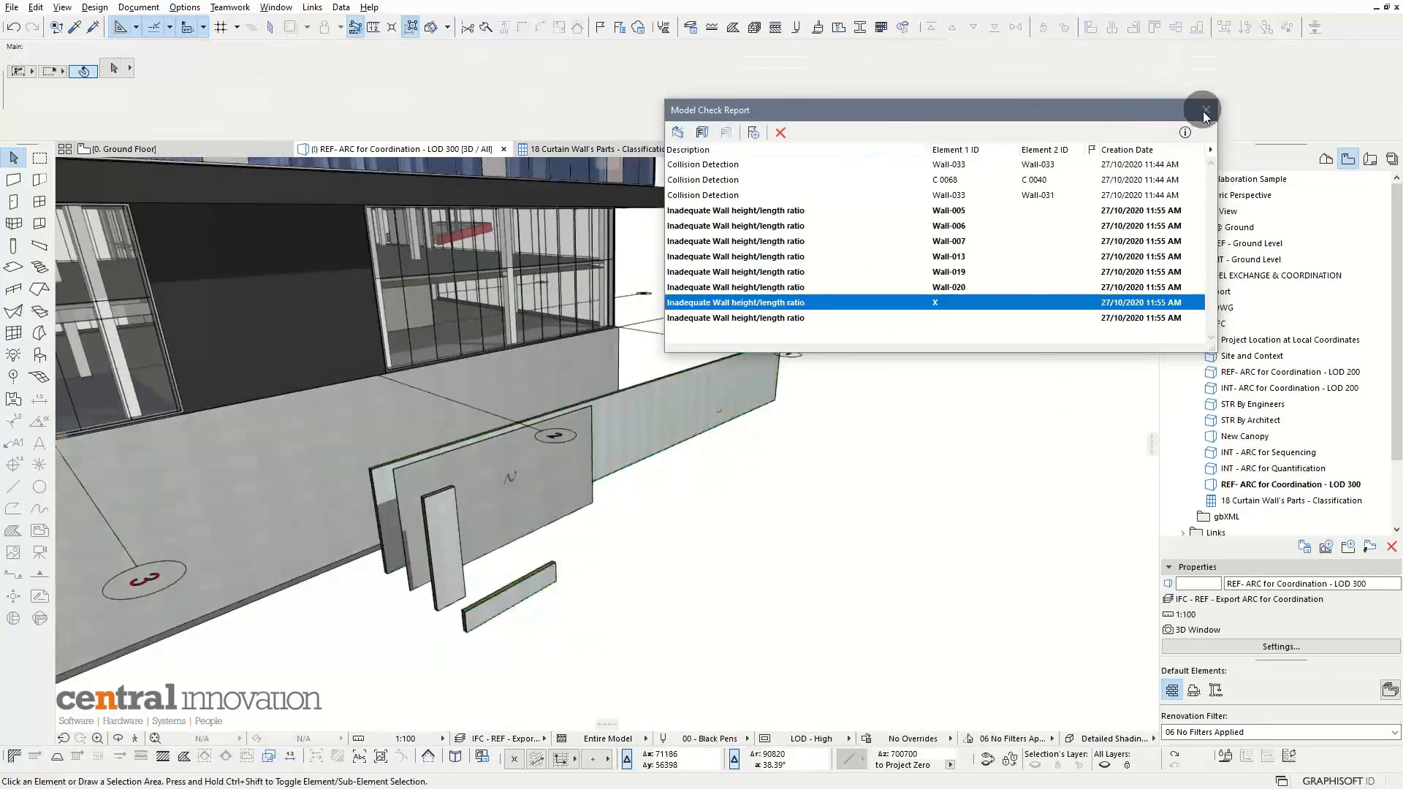
pyautogui.click(1206, 111)
# Step: Rerun the Physical Model Quality check with a new Wall height/length ratio limit and look through the enlarged Model Check Report
pyautogui.click(95, 7)
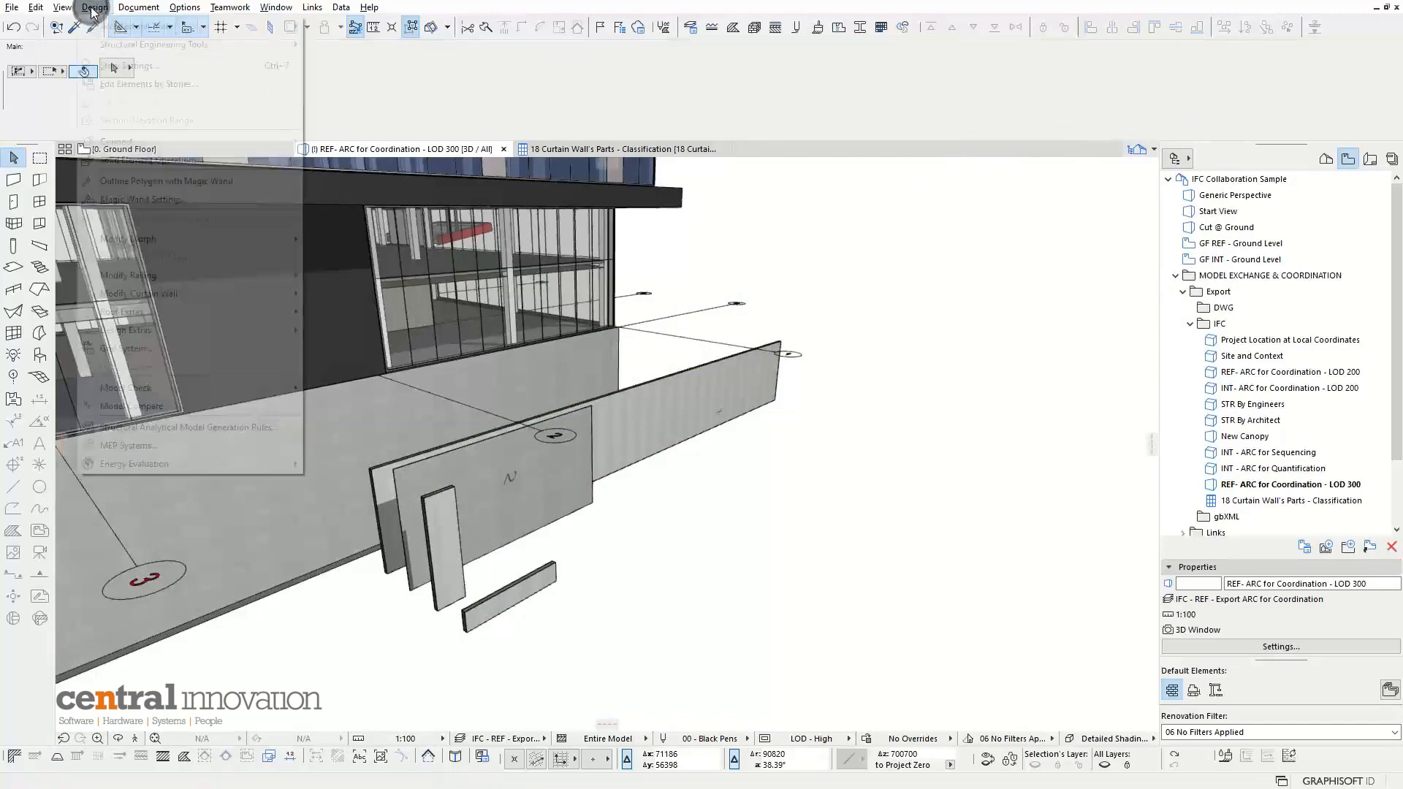
pyautogui.moveTo(135, 388)
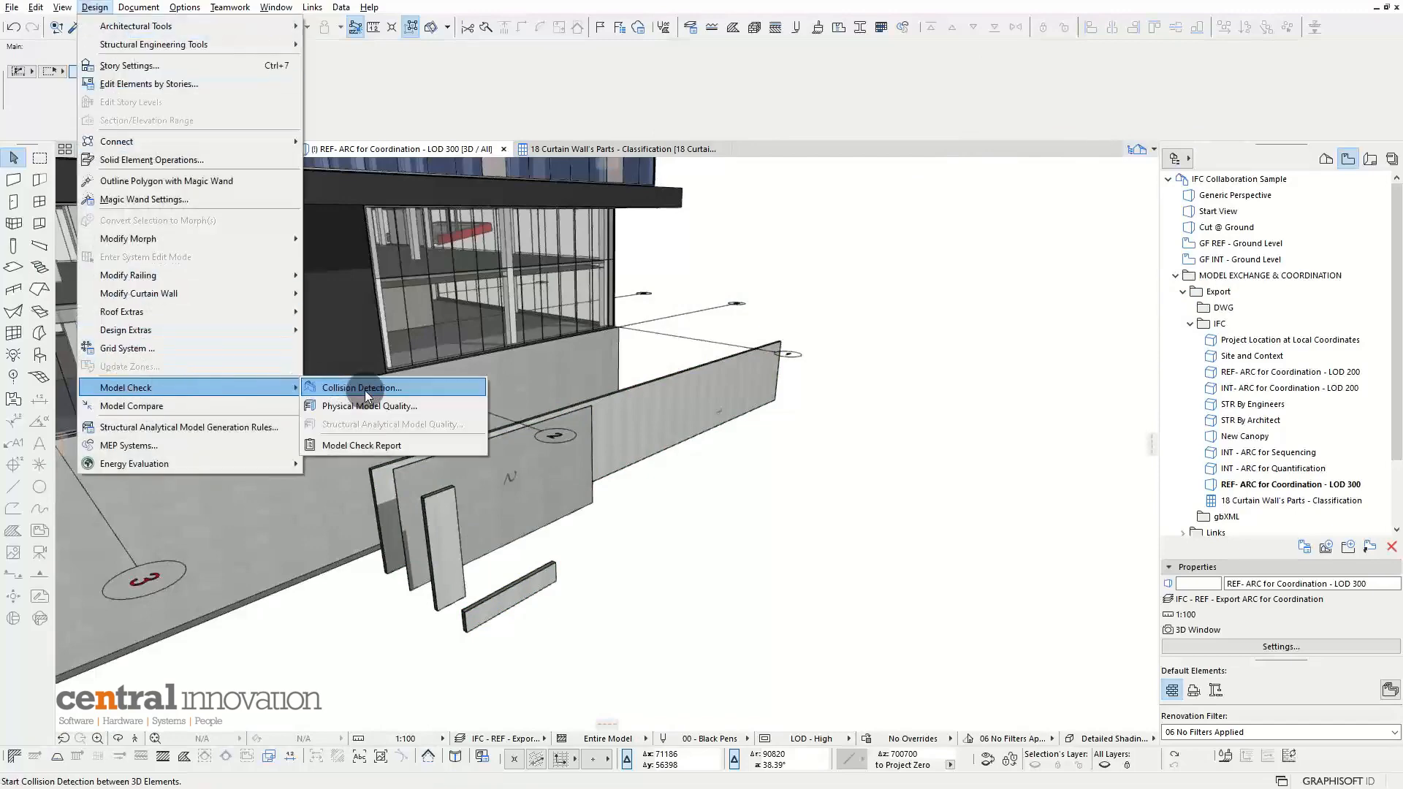
pyautogui.click(367, 407)
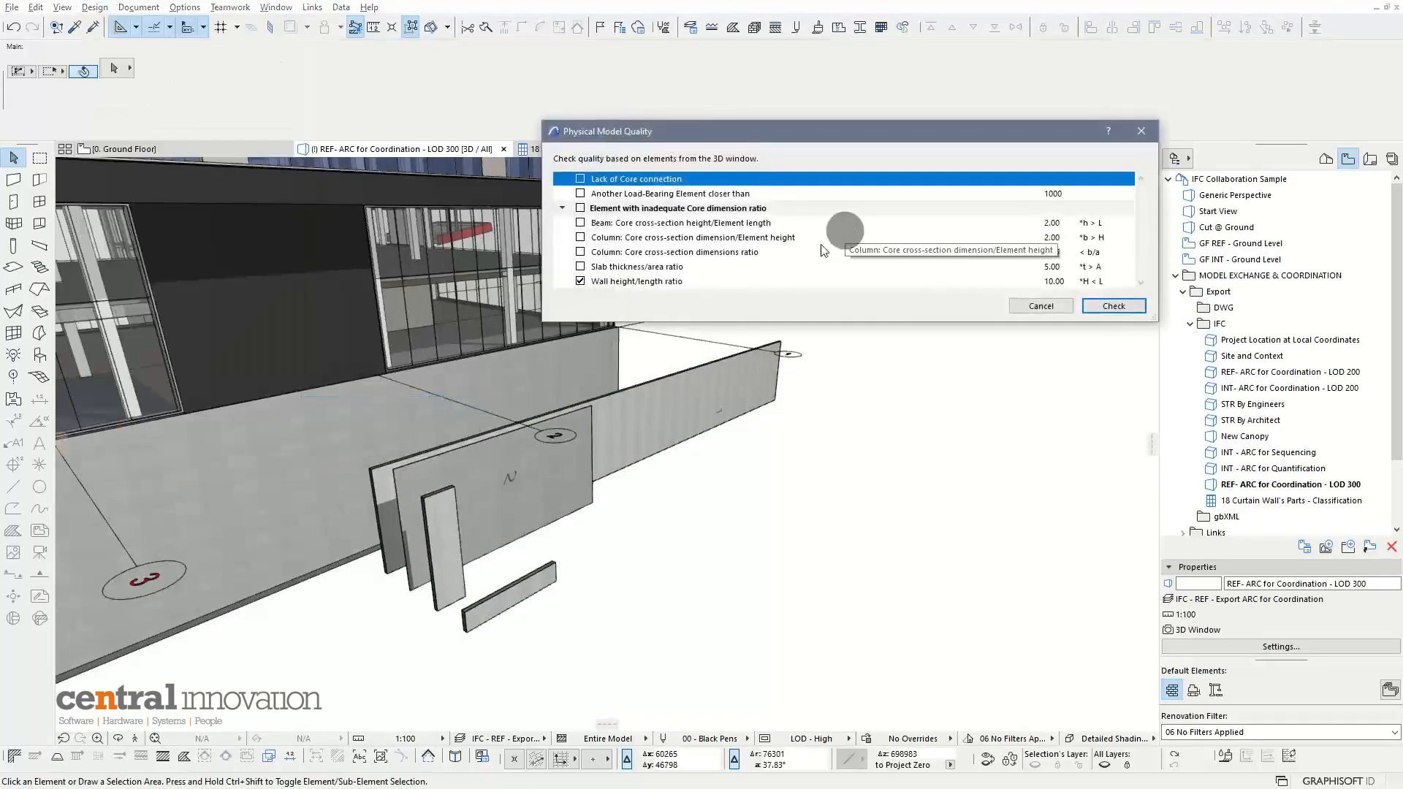
pyautogui.click(1058, 281)
pyautogui.click(1056, 281)
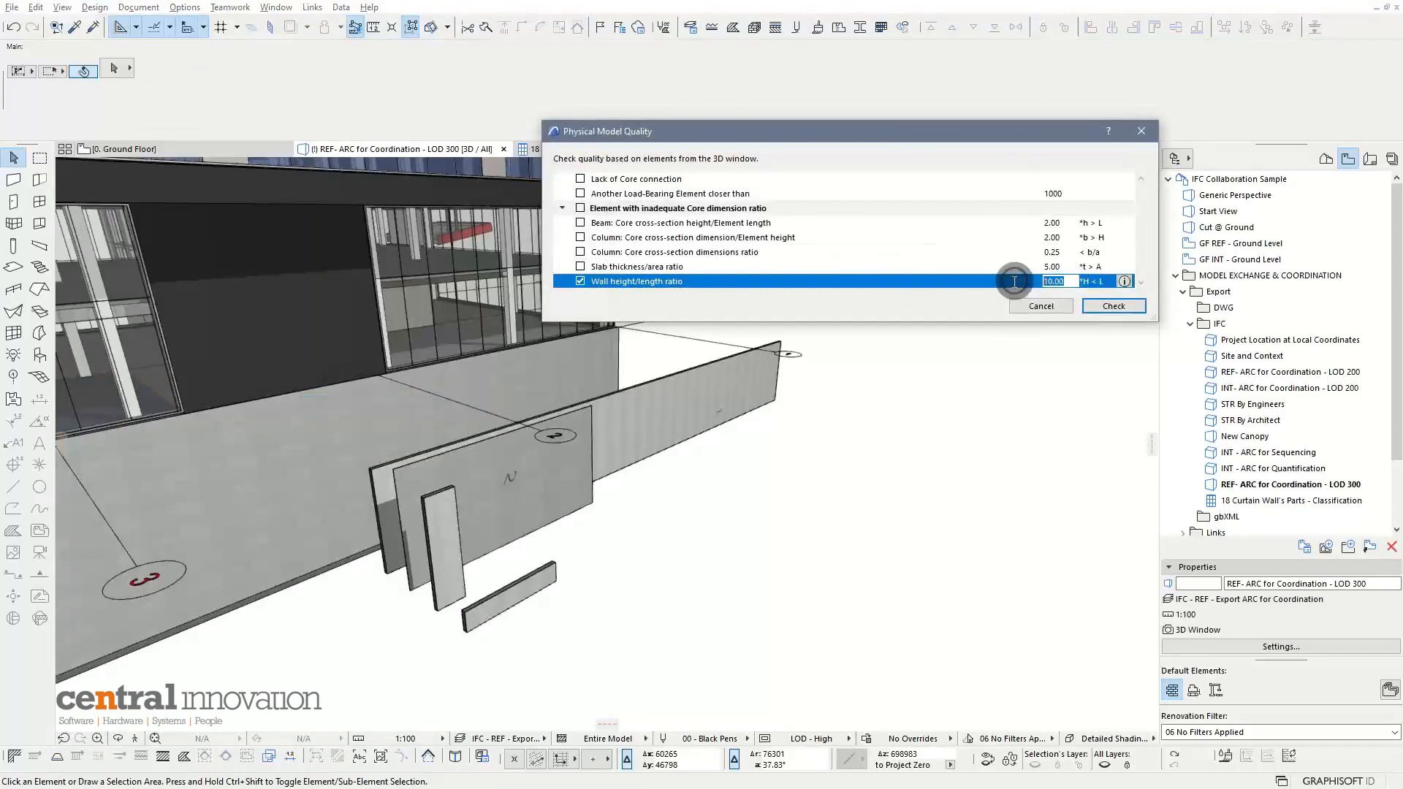
pyautogui.click(1114, 305)
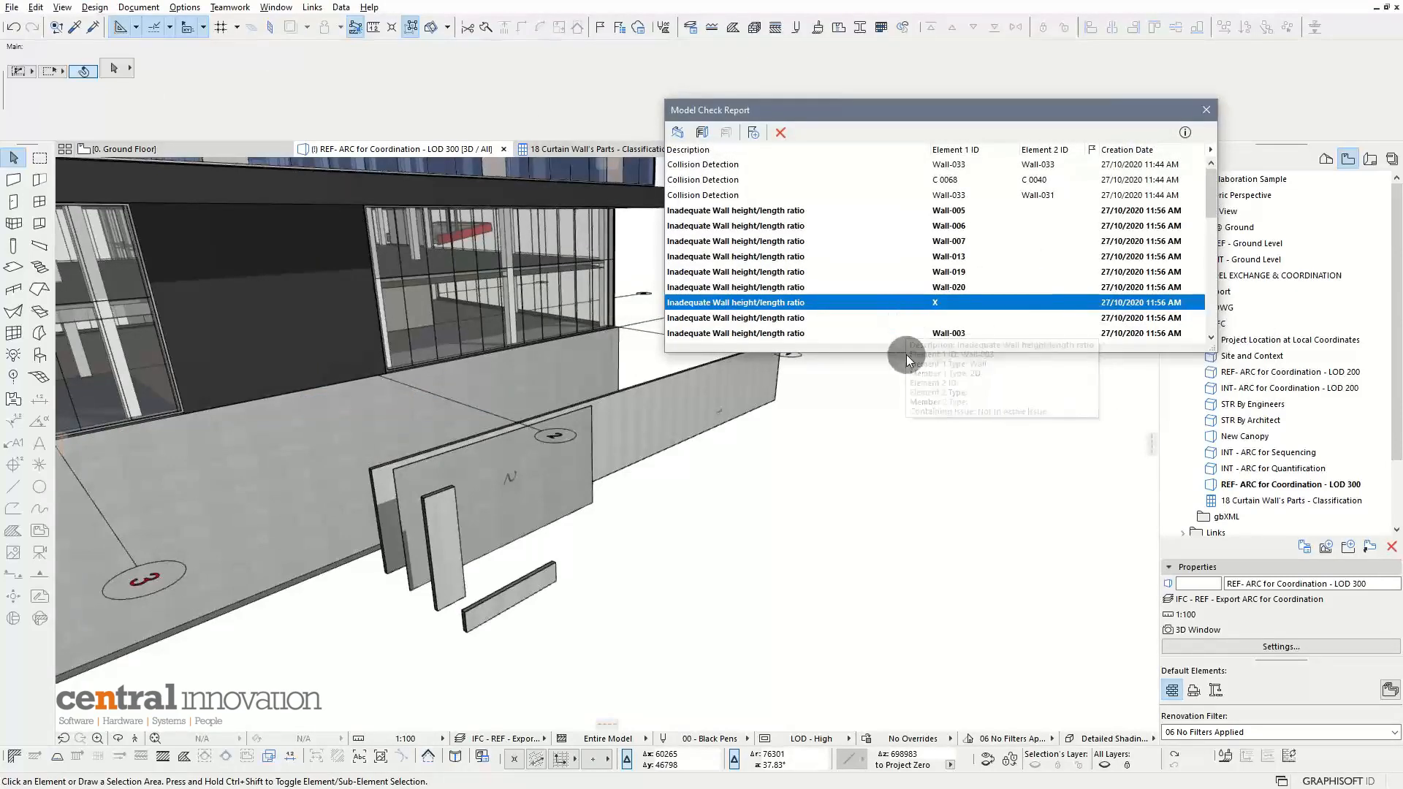
pyautogui.moveTo(911, 356); pyautogui.dragTo(944, 581)
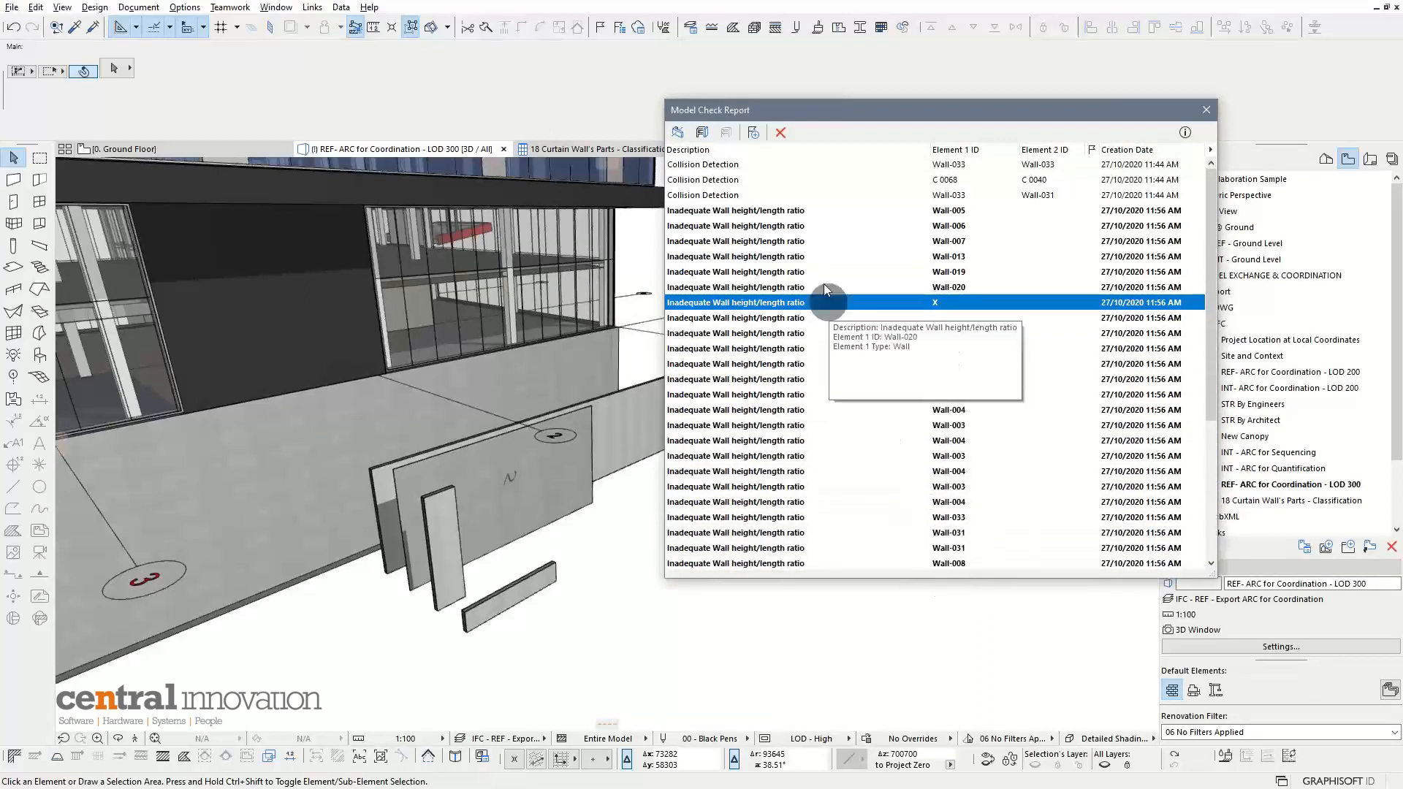
pyautogui.moveTo(1210, 343); pyautogui.dragTo(1209, 528)
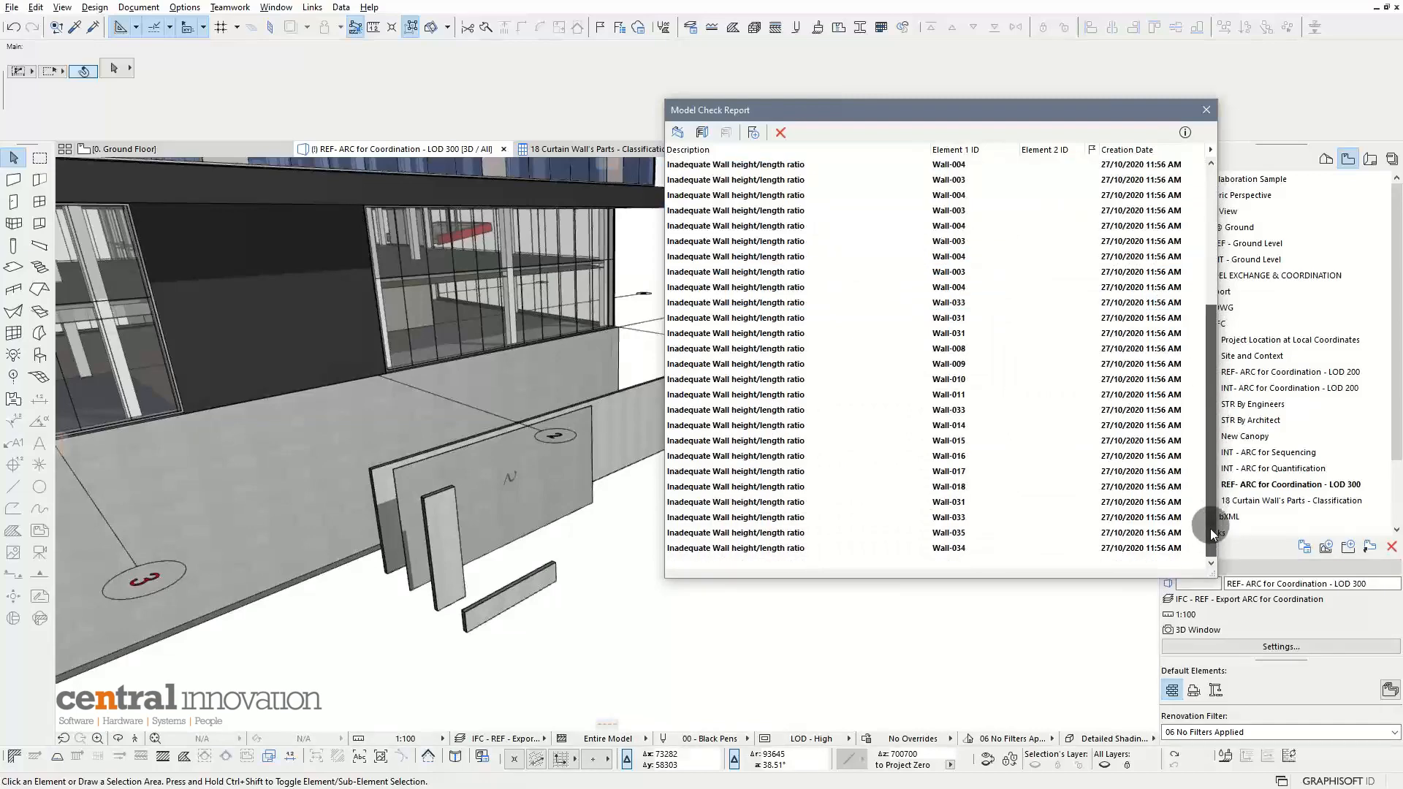
# Step: Inspect Wall-018, Wall-010 and Wall-003 in 3D from their height/length ratio entries and close the Model Check Report
pyautogui.click(783, 486)
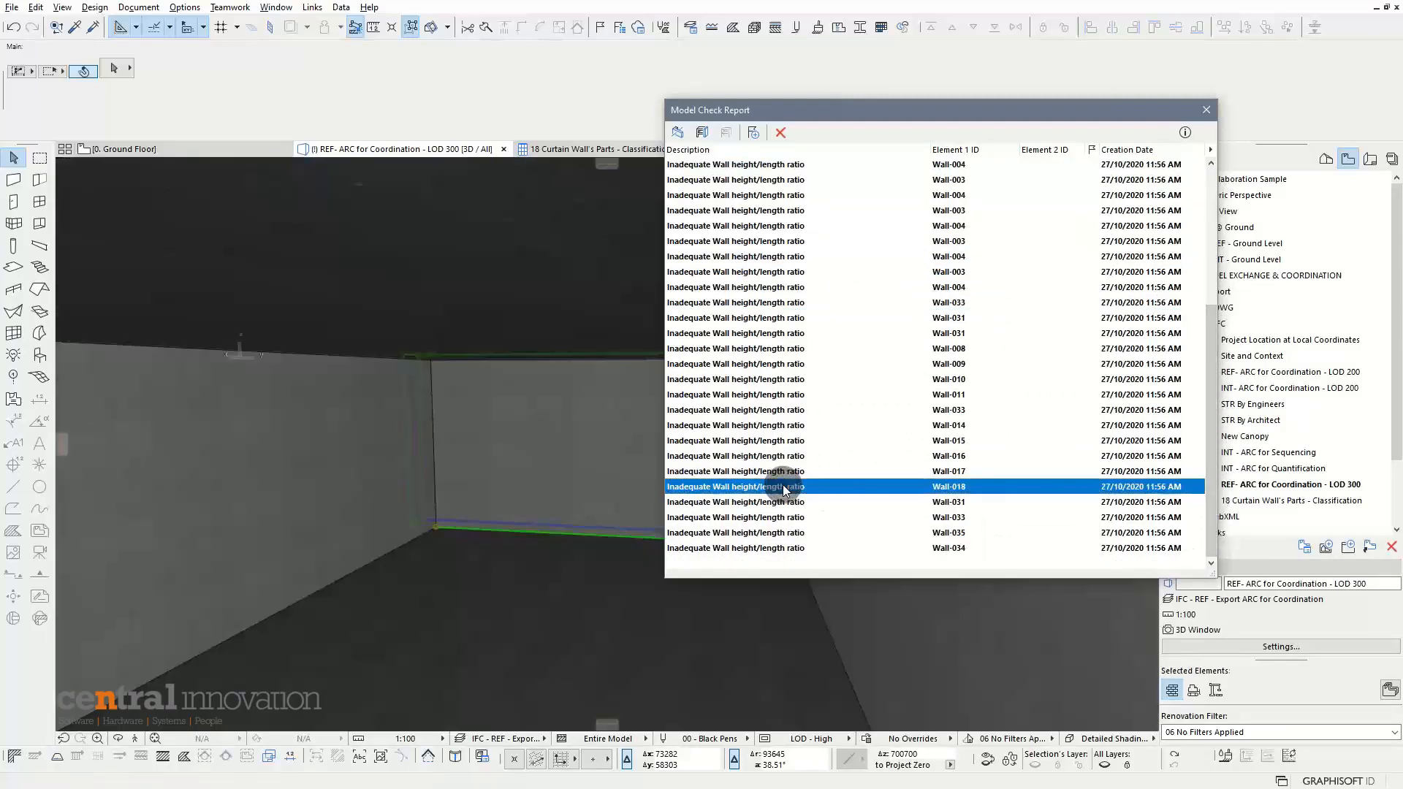
pyautogui.click(791, 379)
pyautogui.scroll(3, 792, 285)
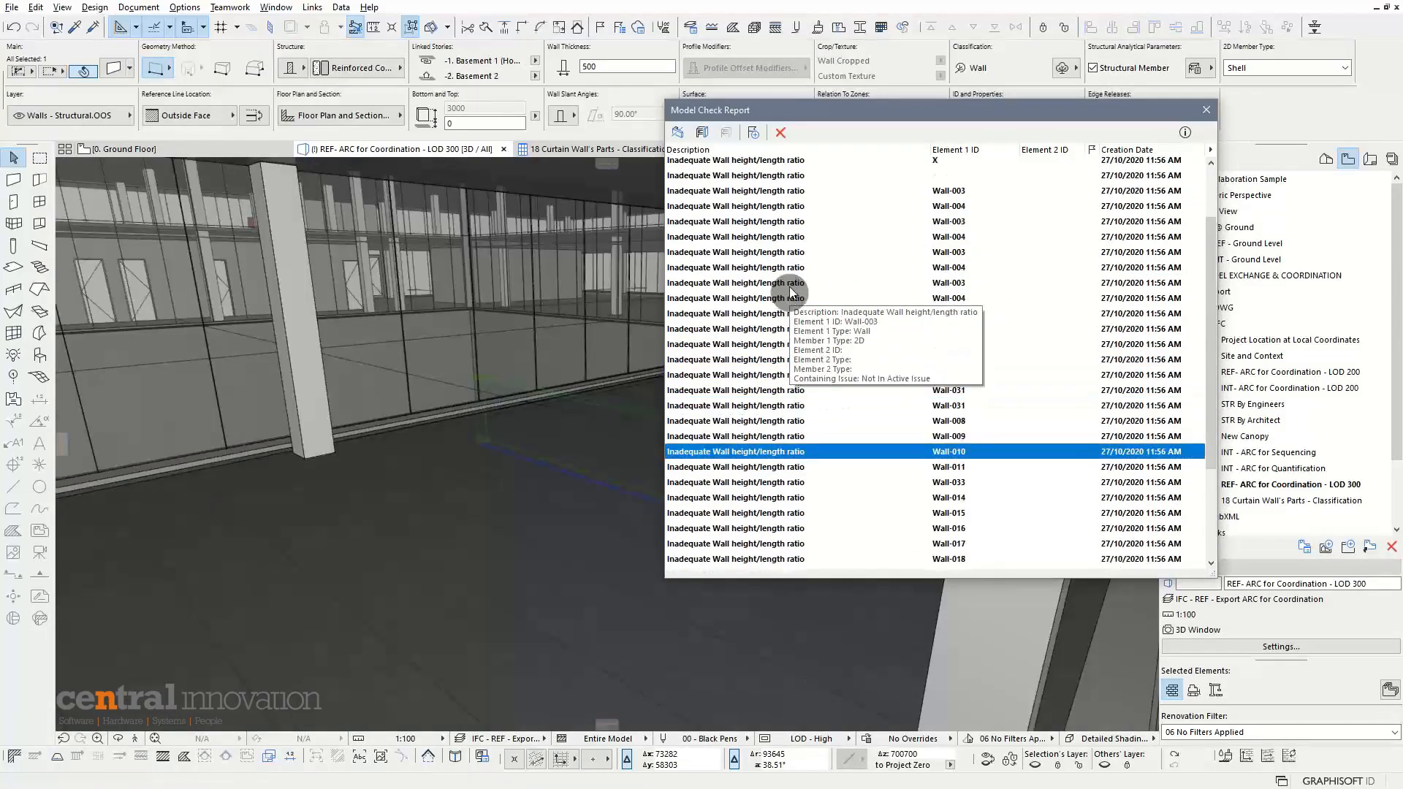
pyautogui.click(786, 256)
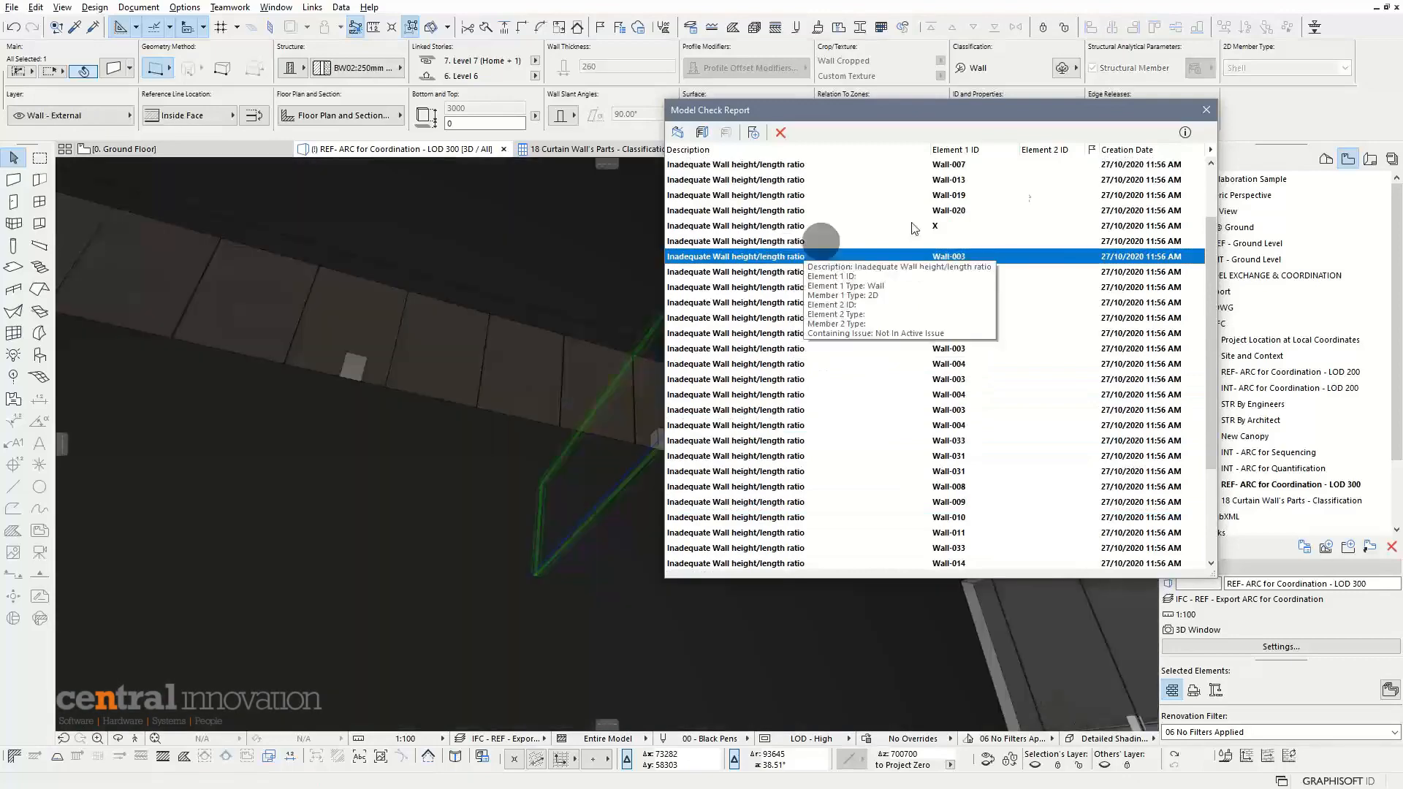
pyautogui.click(1207, 113)
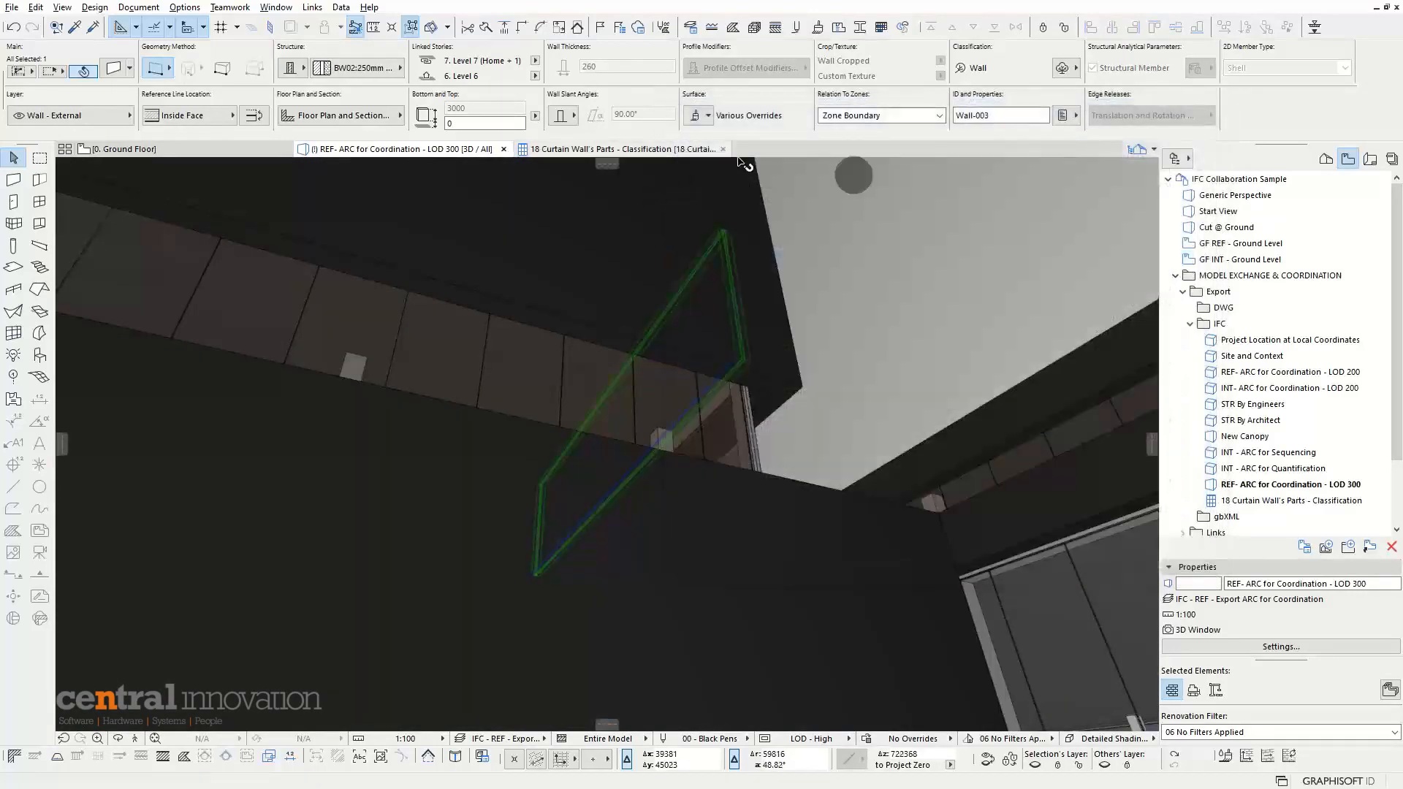
# Step: Restore the saved 3D view REF- ARC for Coordination - LOD 300 and look over the whole building
pyautogui.doubleClick(1321, 485)
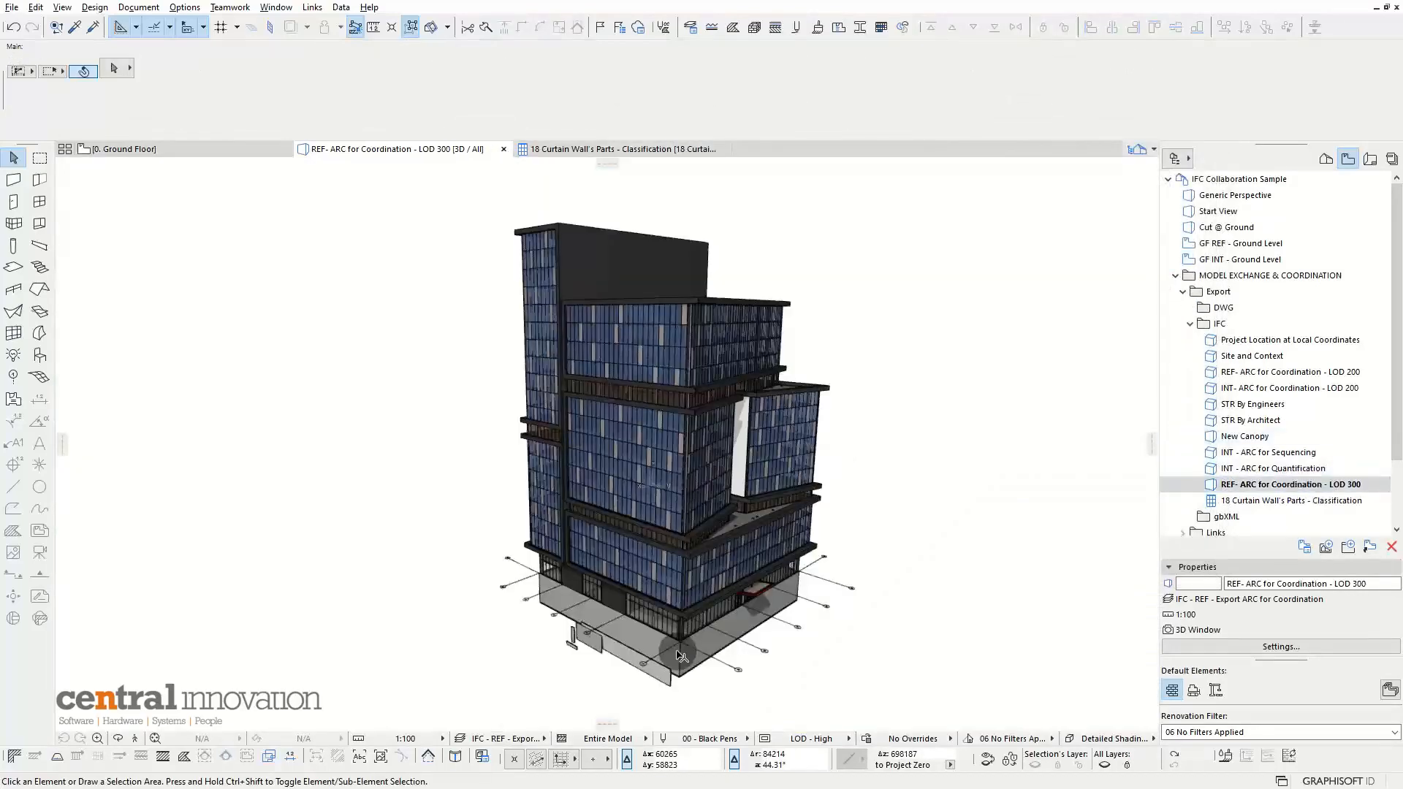
pyautogui.moveTo(682, 555); pyautogui.dragTo(702, 588, button='middle')
pyautogui.press('capslock')
pyautogui.press('capslock')
pyautogui.scroll(1, 702, 589)
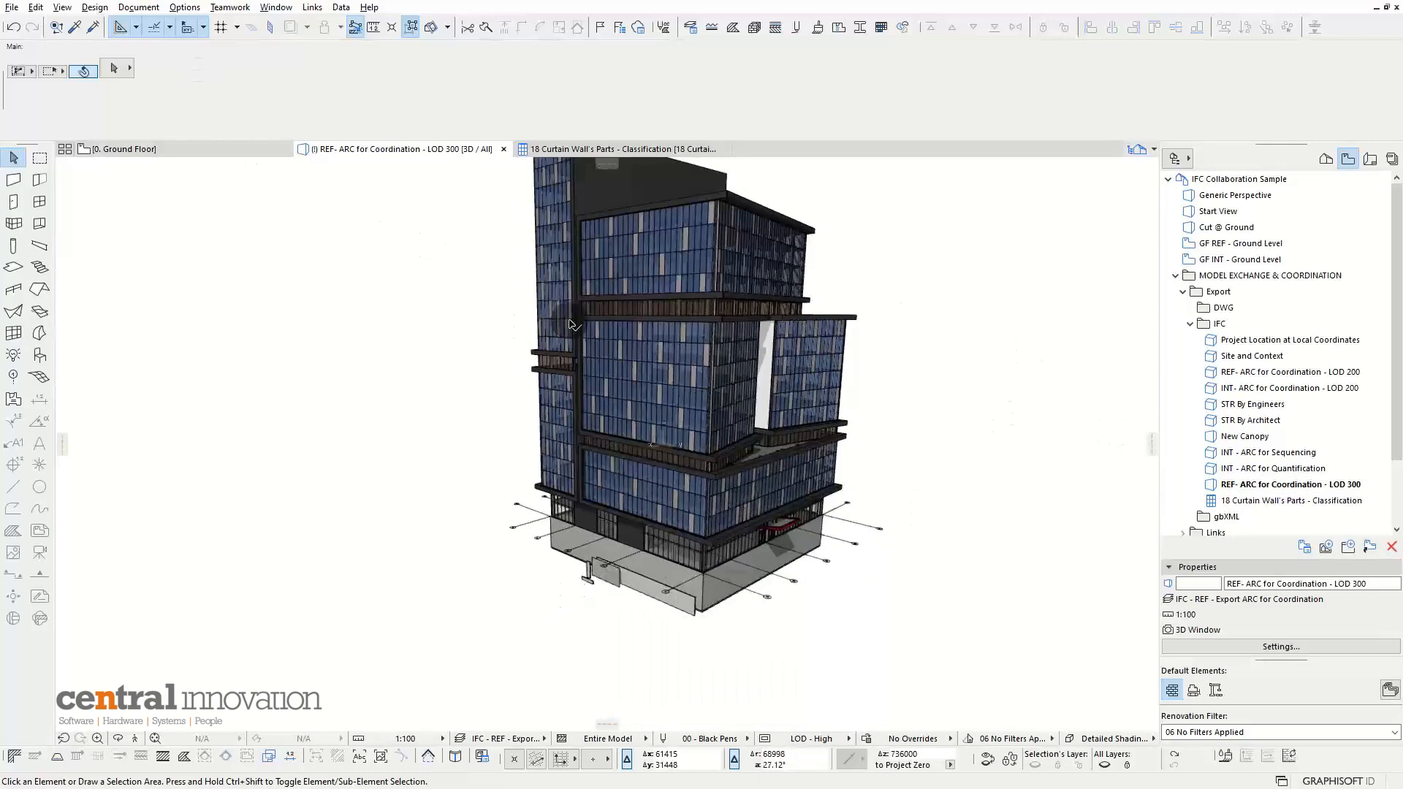
pyautogui.moveTo(637, 303); pyautogui.dragTo(577, 394, button='middle')
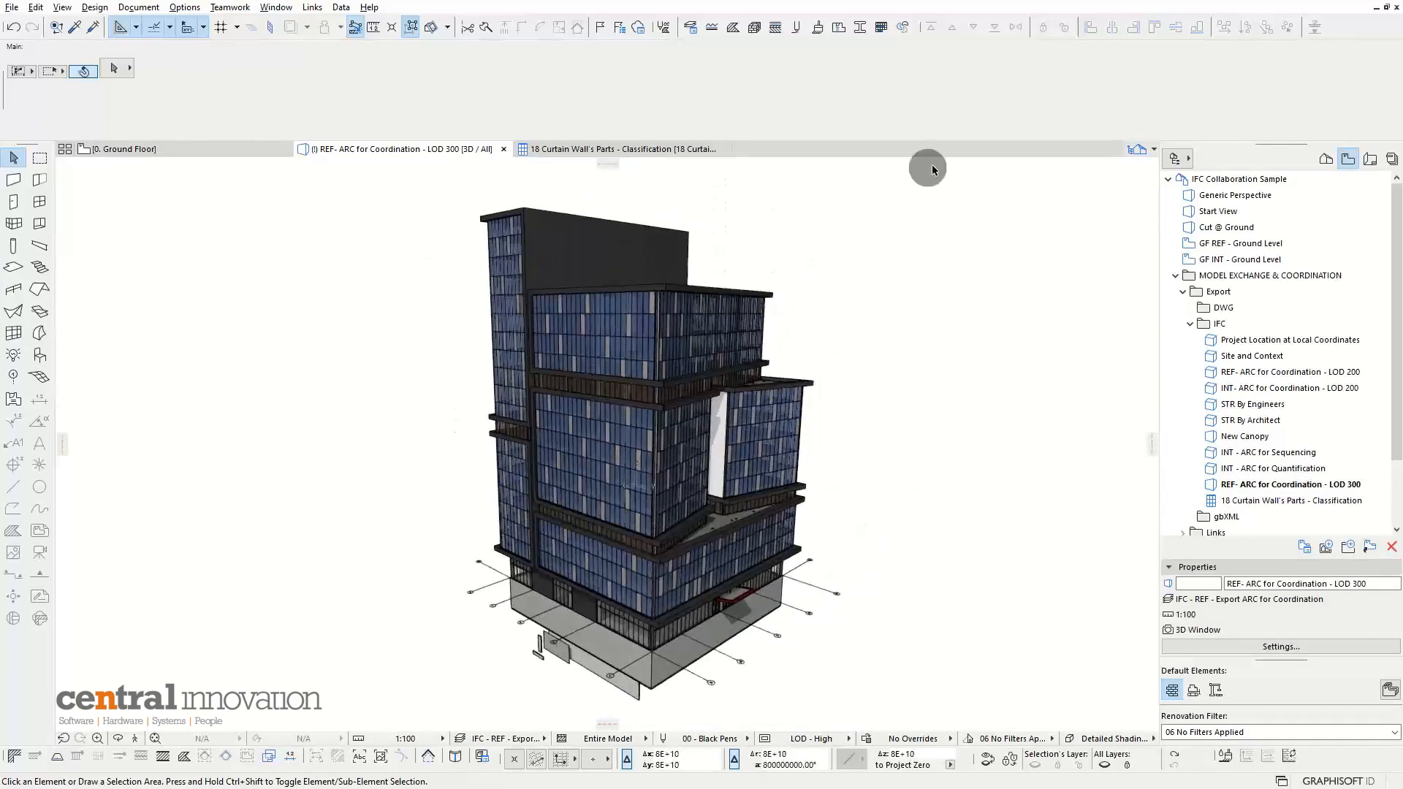
pyautogui.click(1390, 159)
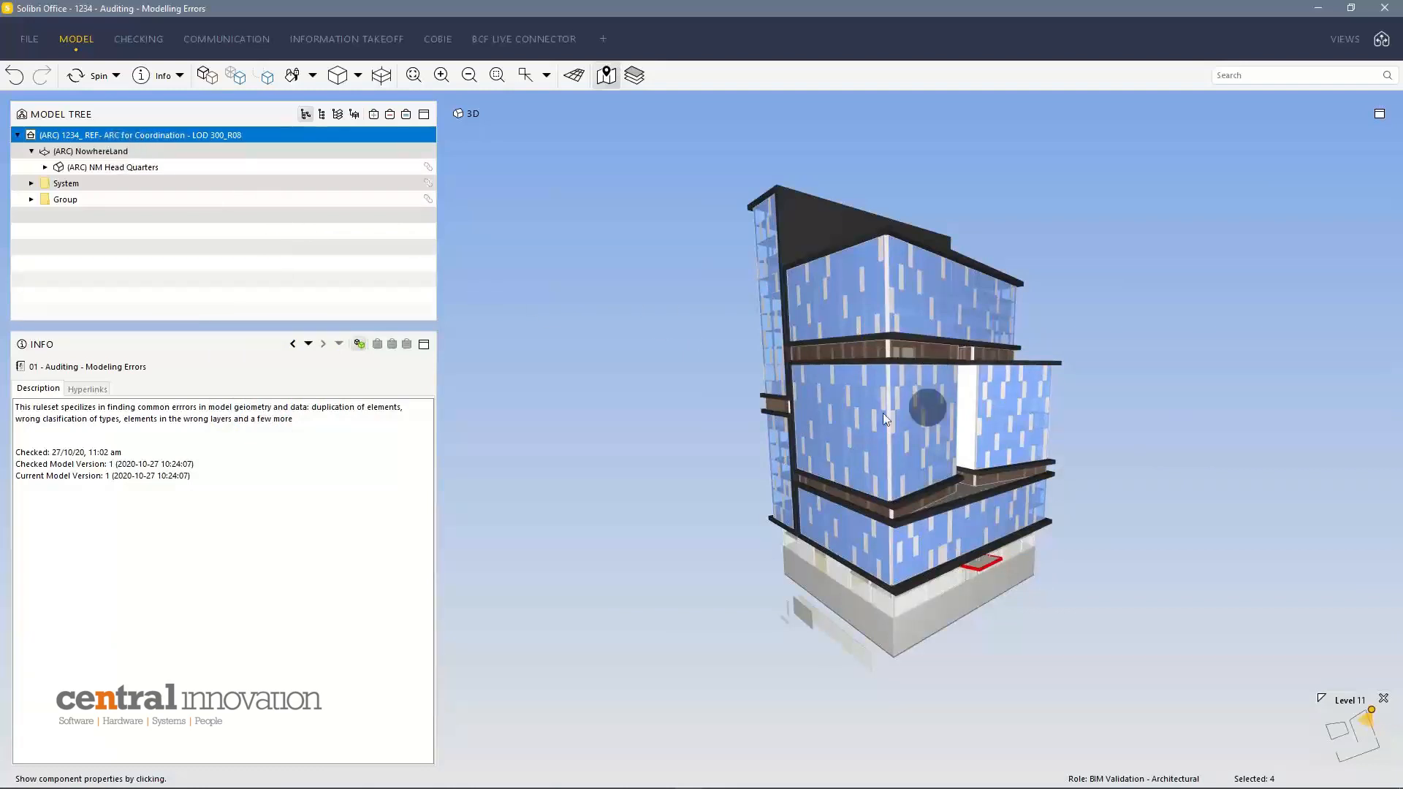
# Step: In Solibri Office, search the model for PROXY and inspect the properties of the Shell-01 external cladding
pyautogui.moveTo(817, 449); pyautogui.dragTo(1130, 212)
pyautogui.click(1258, 76)
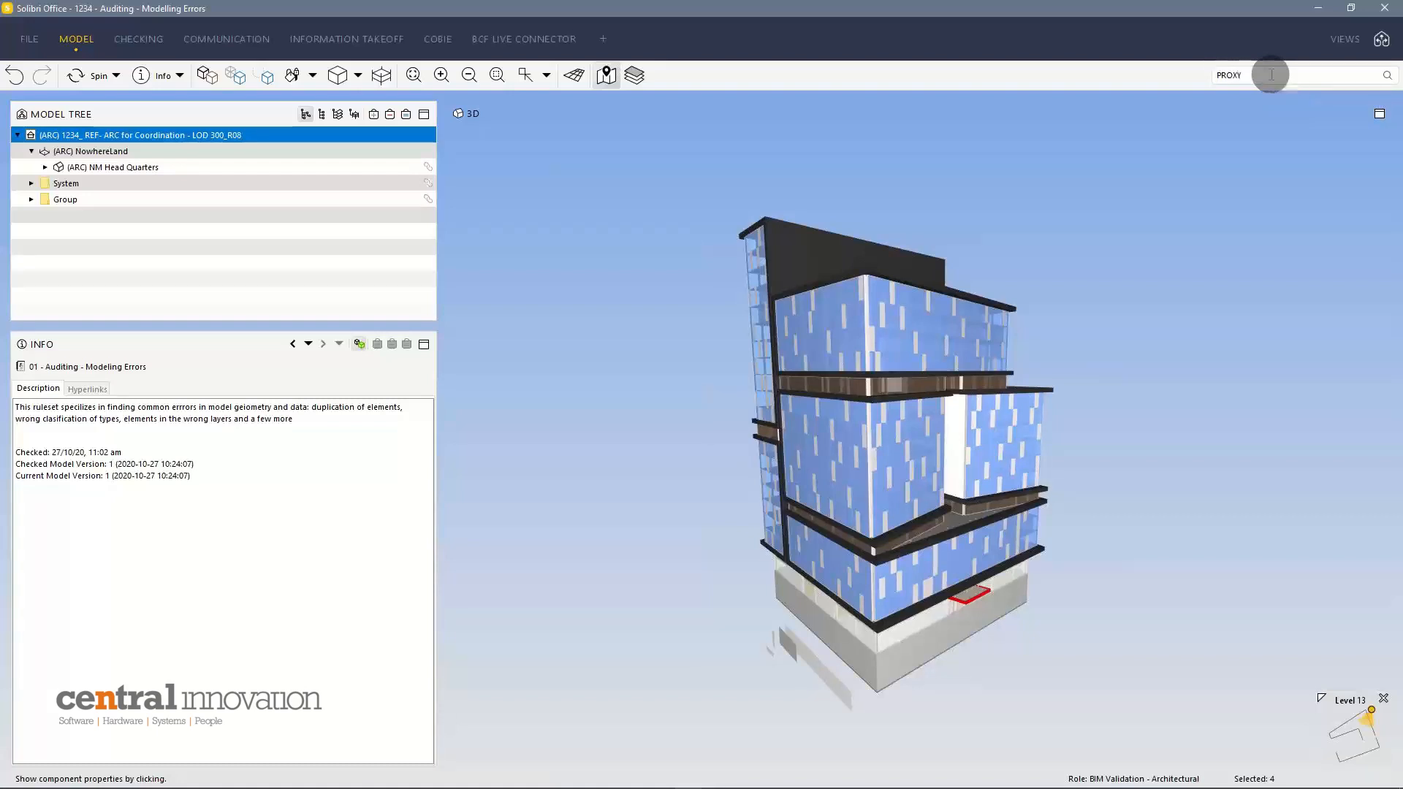
pyautogui.press('capslock')
pyautogui.press('Return')
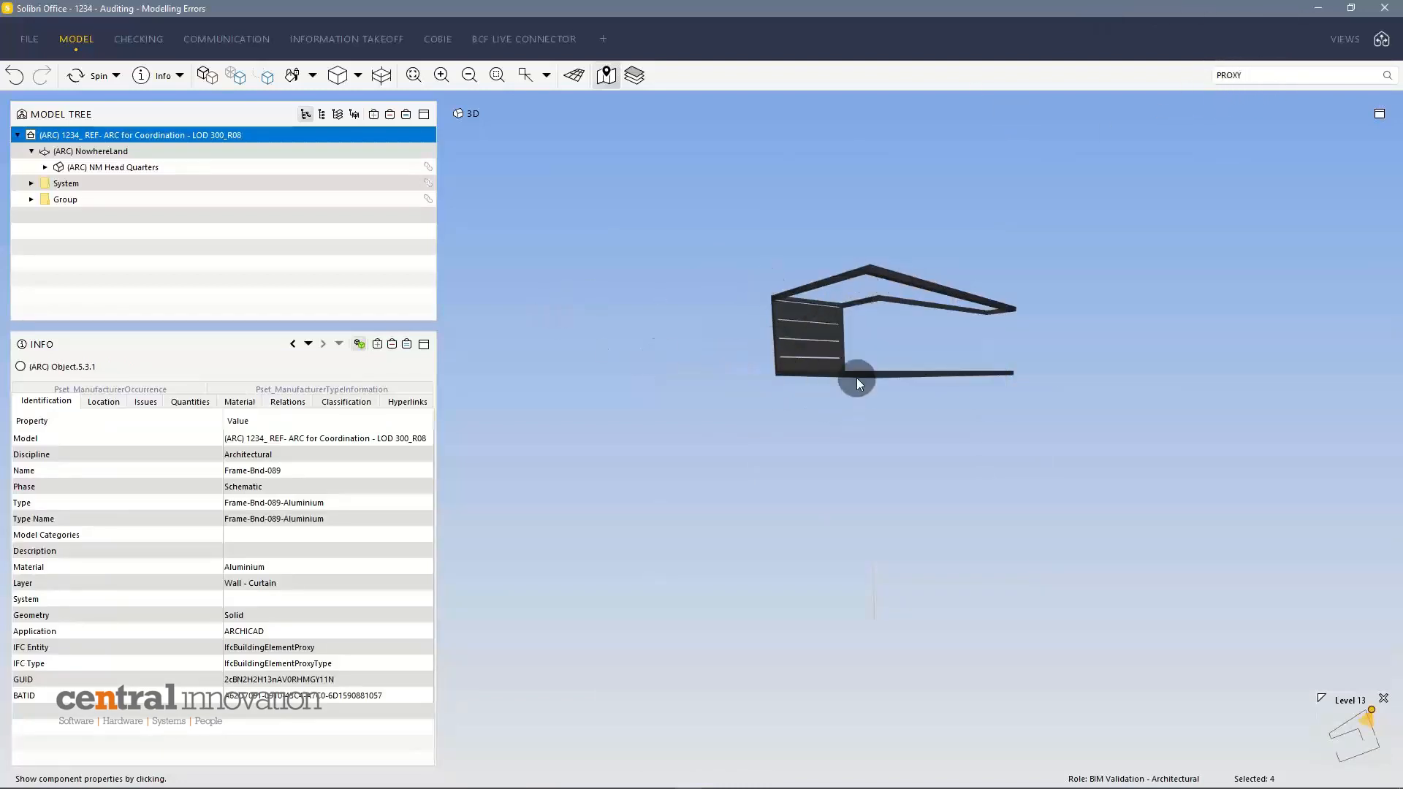
pyautogui.moveTo(857, 378)
pyautogui.mouseDown()
pyautogui.moveTo(870, 448)
pyautogui.moveTo(820, 502)
pyautogui.moveTo(858, 486)
pyautogui.moveTo(877, 412)
pyautogui.mouseUp()
pyautogui.click(870, 407)
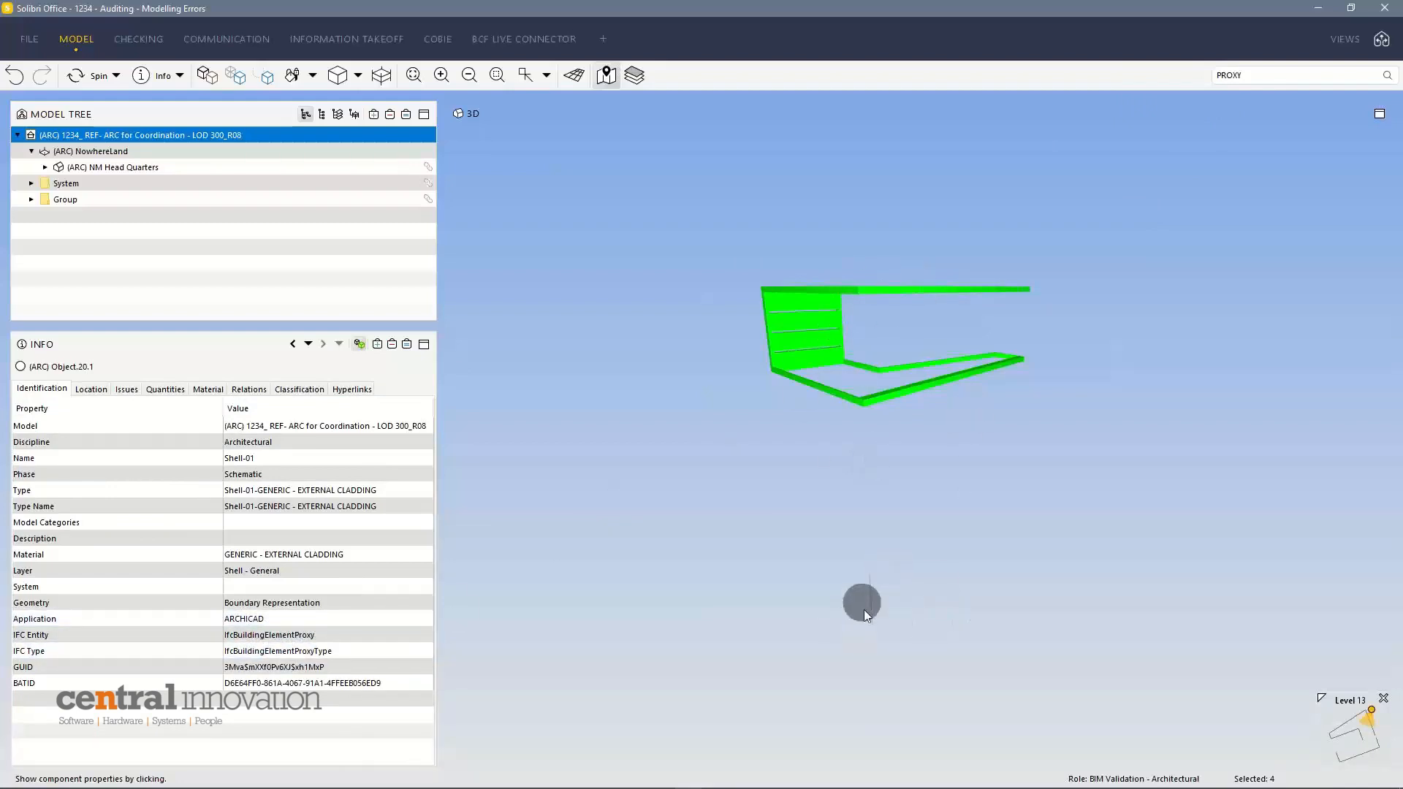
# Step: Inspect the identification properties of curtain wall CW-012 and view its panels in 3D
pyautogui.moveTo(885, 322); pyautogui.dragTo(853, 339)
pyautogui.click(861, 382)
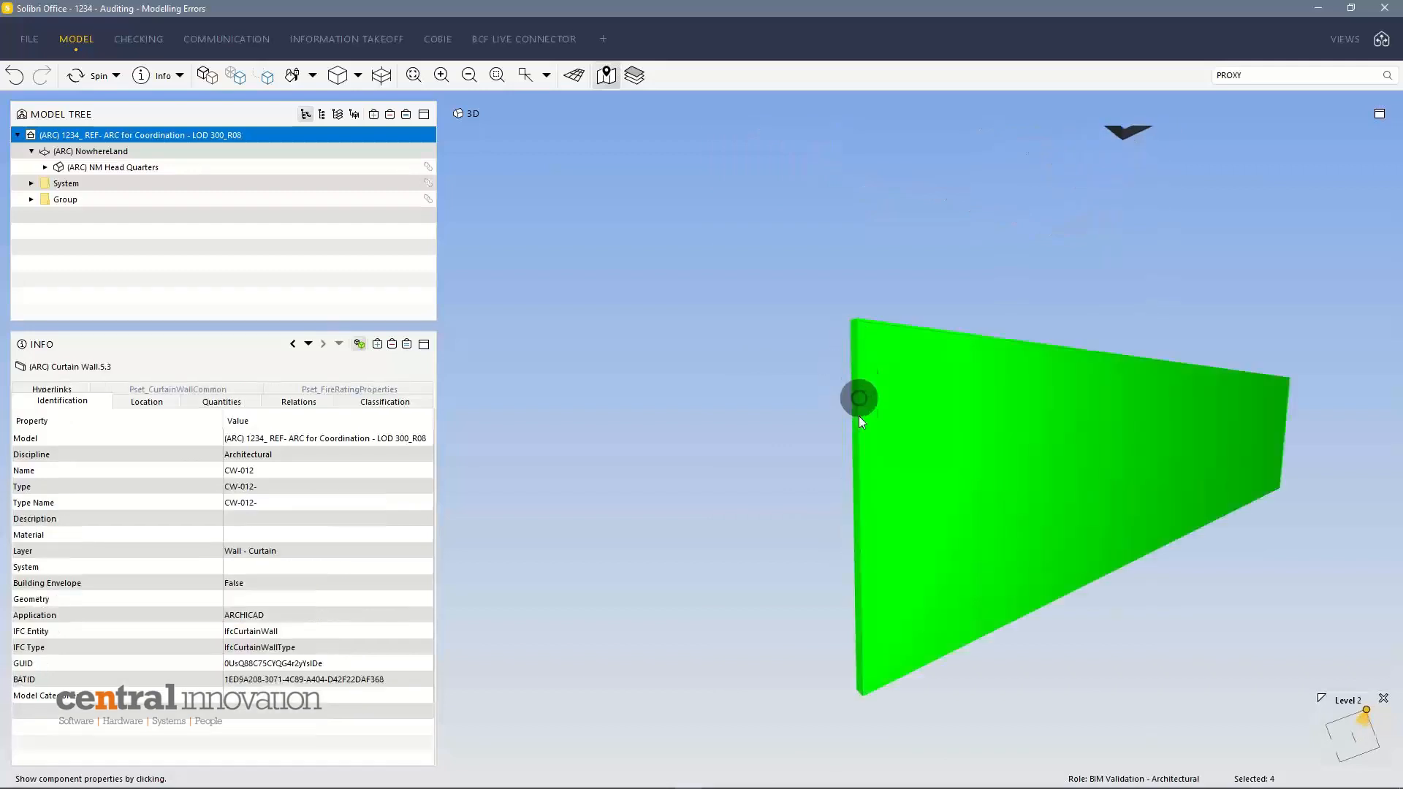
pyautogui.click(870, 296)
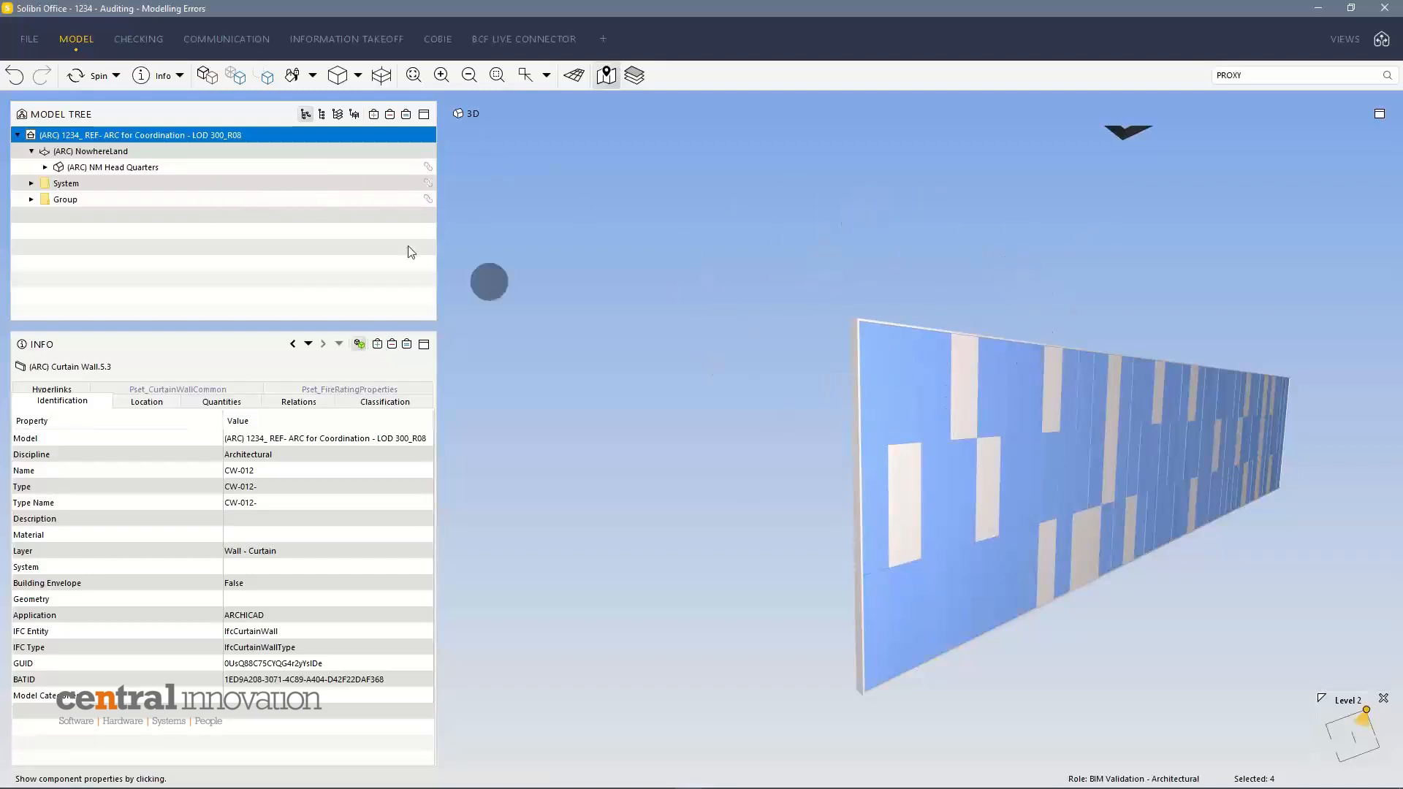
# Step: Group the model tree by component type, collapse Building Element Part and Covering, and isolate the Object components in 3D
pyautogui.click(321, 115)
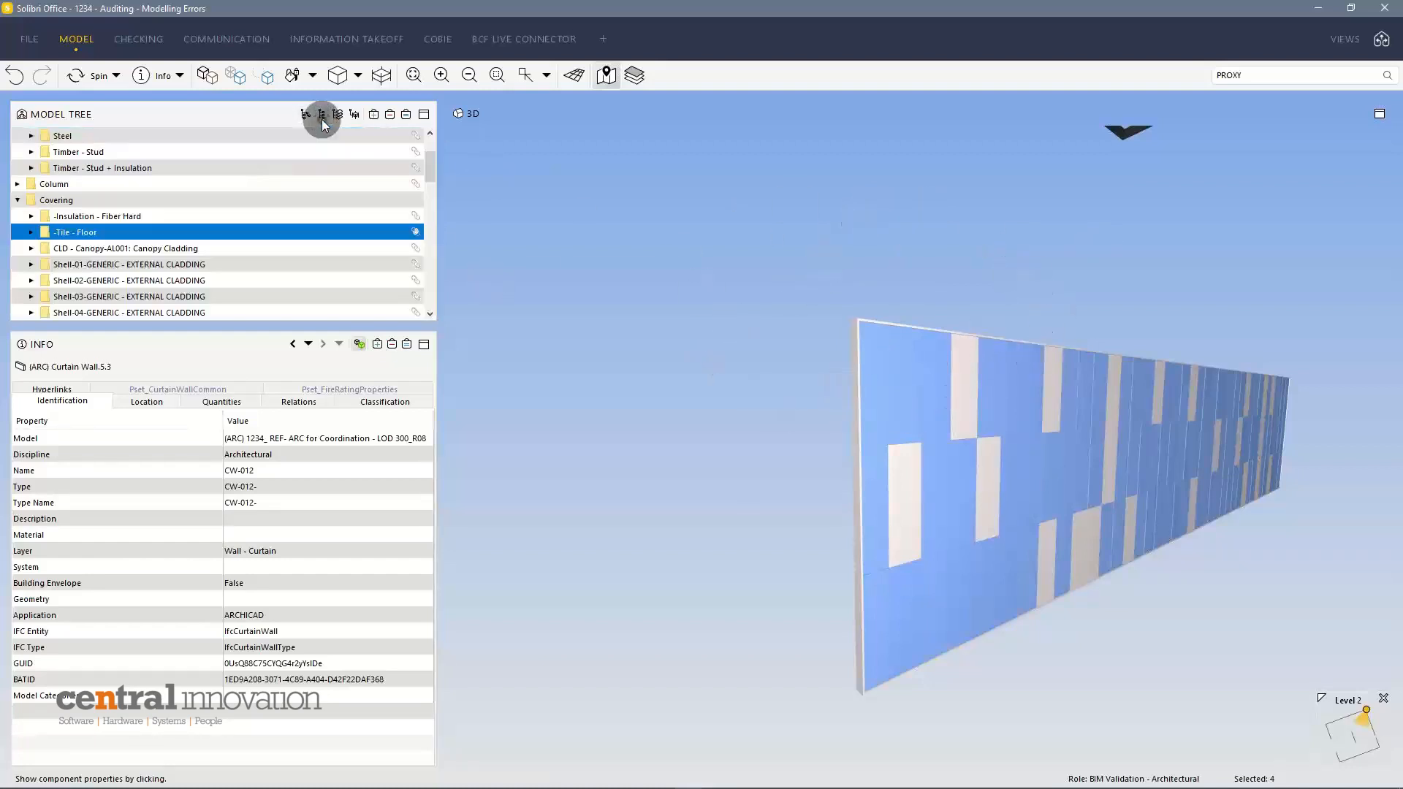
pyautogui.scroll(3, 41, 209)
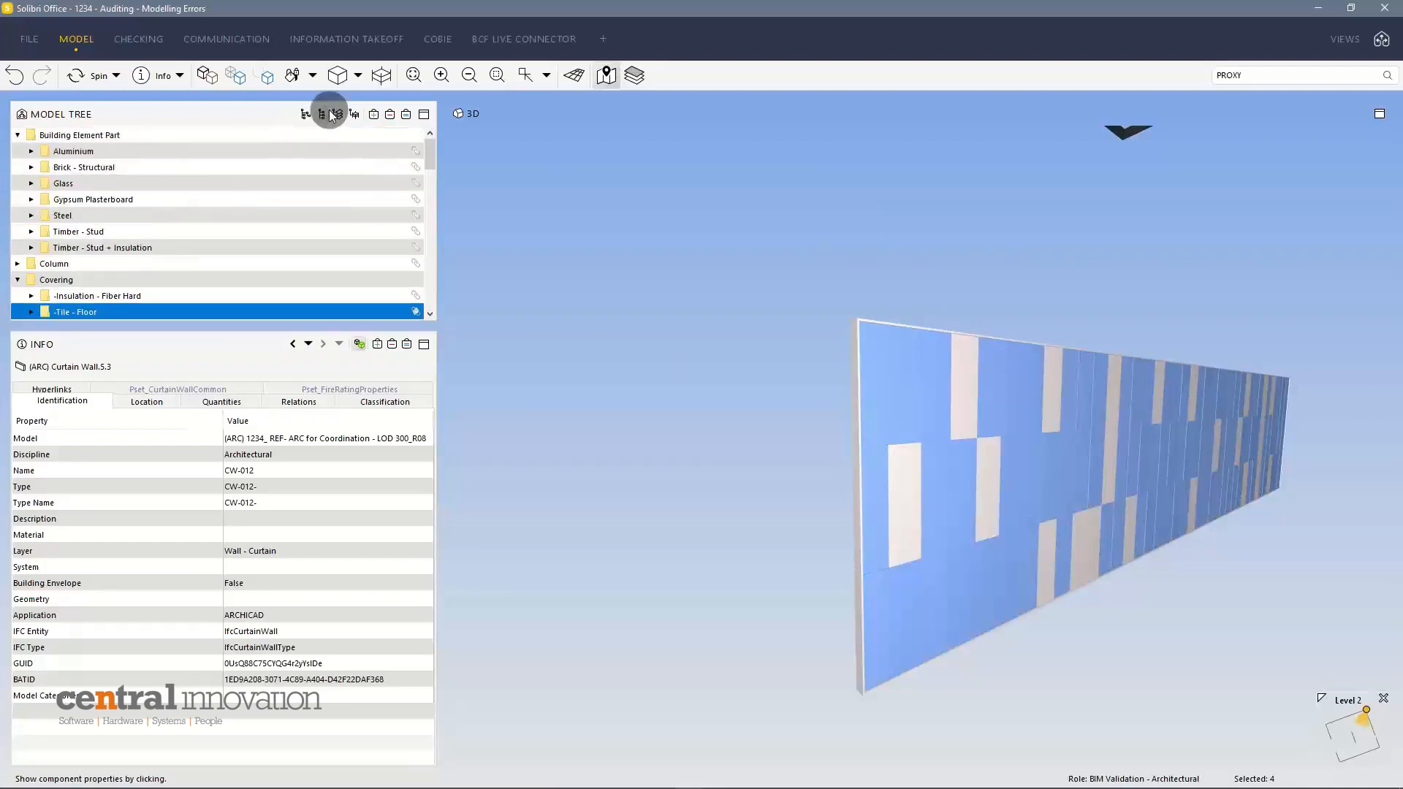
pyautogui.click(17, 135)
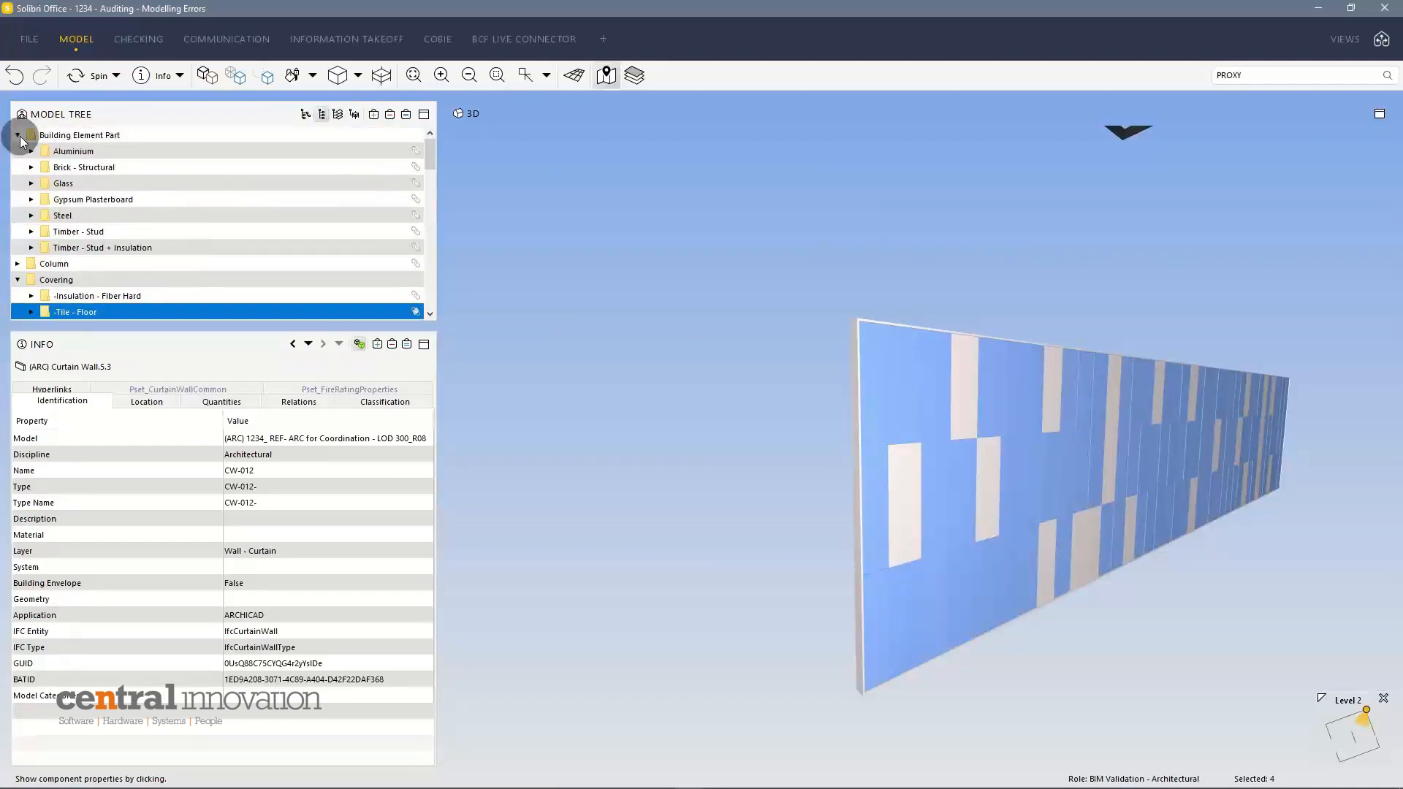
pyautogui.click(18, 167)
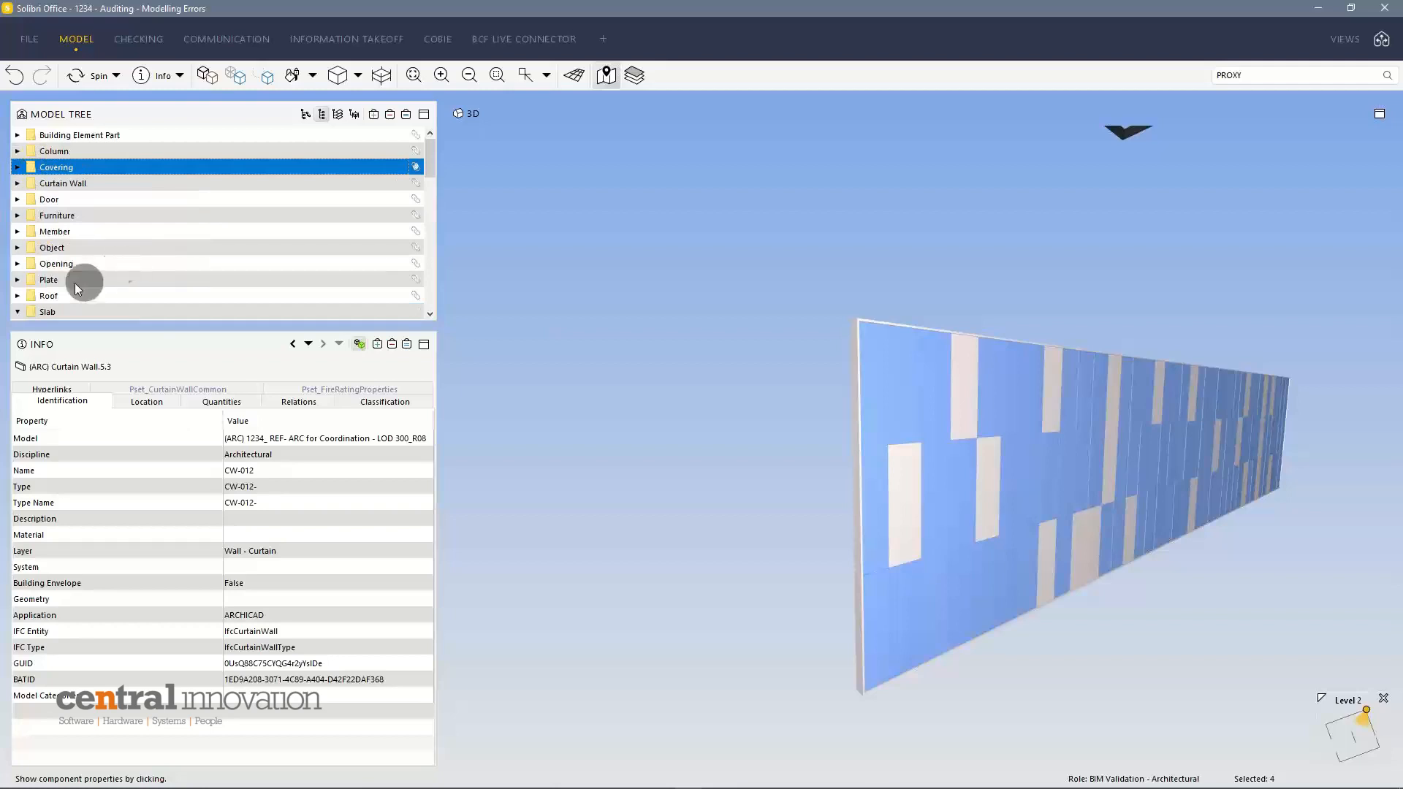
pyautogui.click(49, 250)
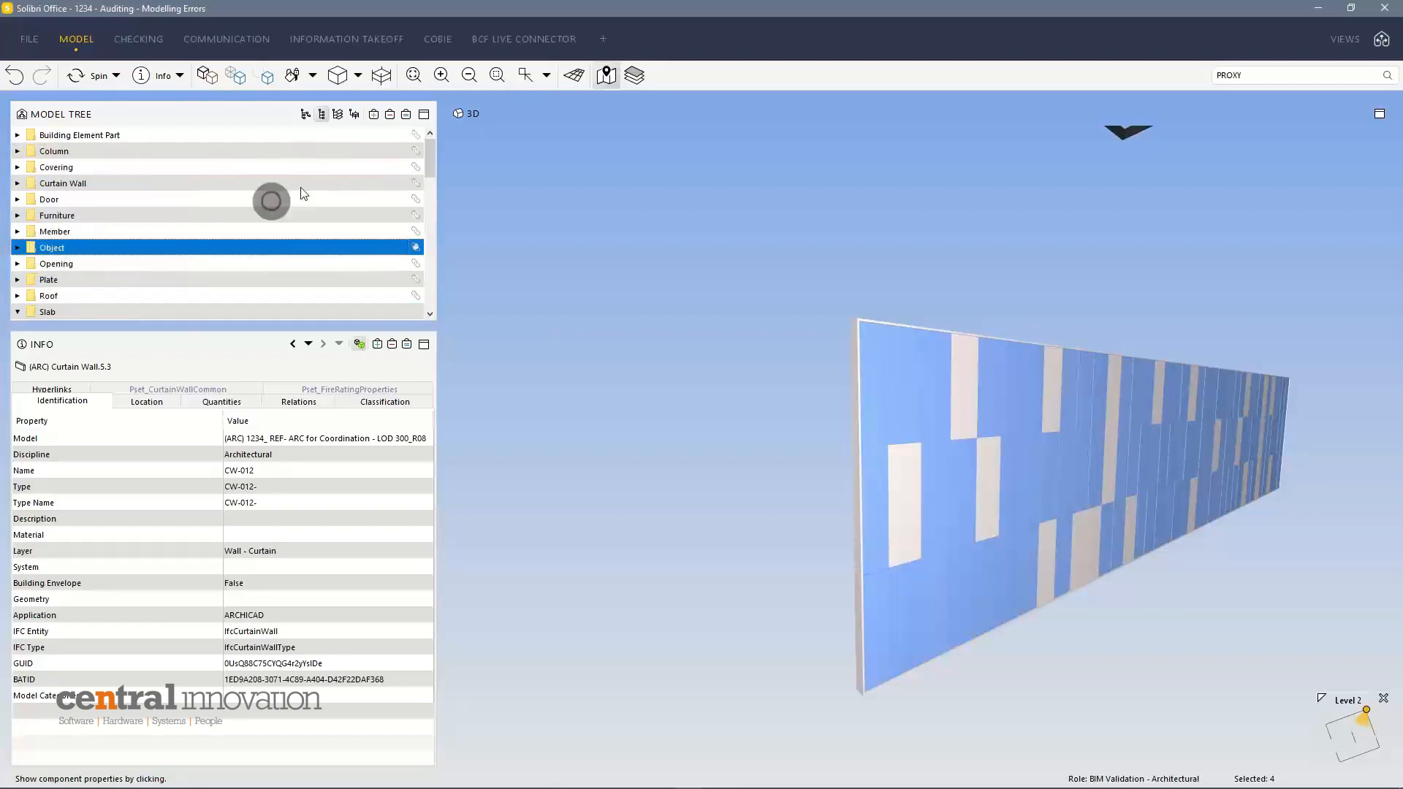
pyautogui.click(406, 114)
pyautogui.moveTo(877, 328); pyautogui.dragTo(938, 194)
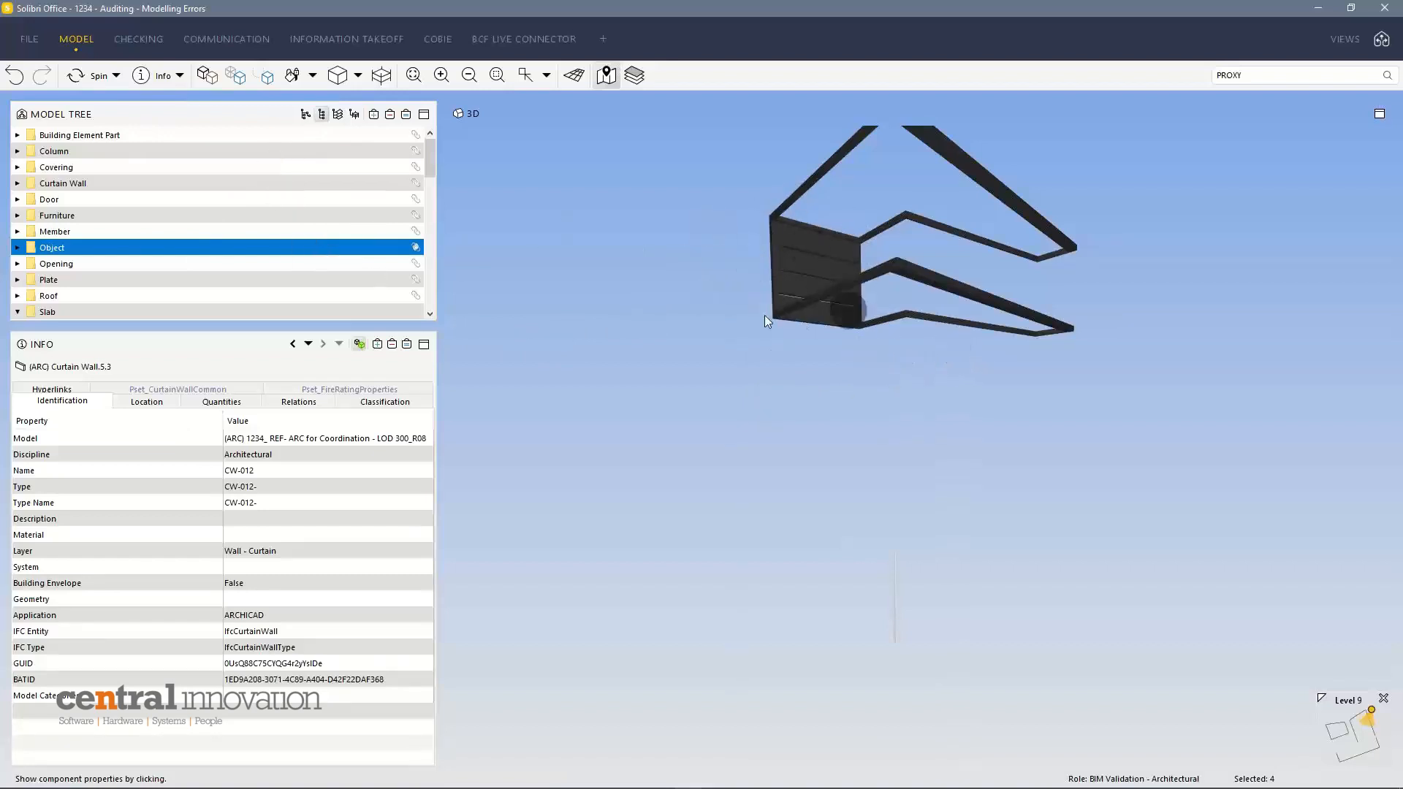
# Step: Open the model checking results and review the issue summary of each group in the 01 - Auditing - Modeling Errors ruleset
pyautogui.click(136, 40)
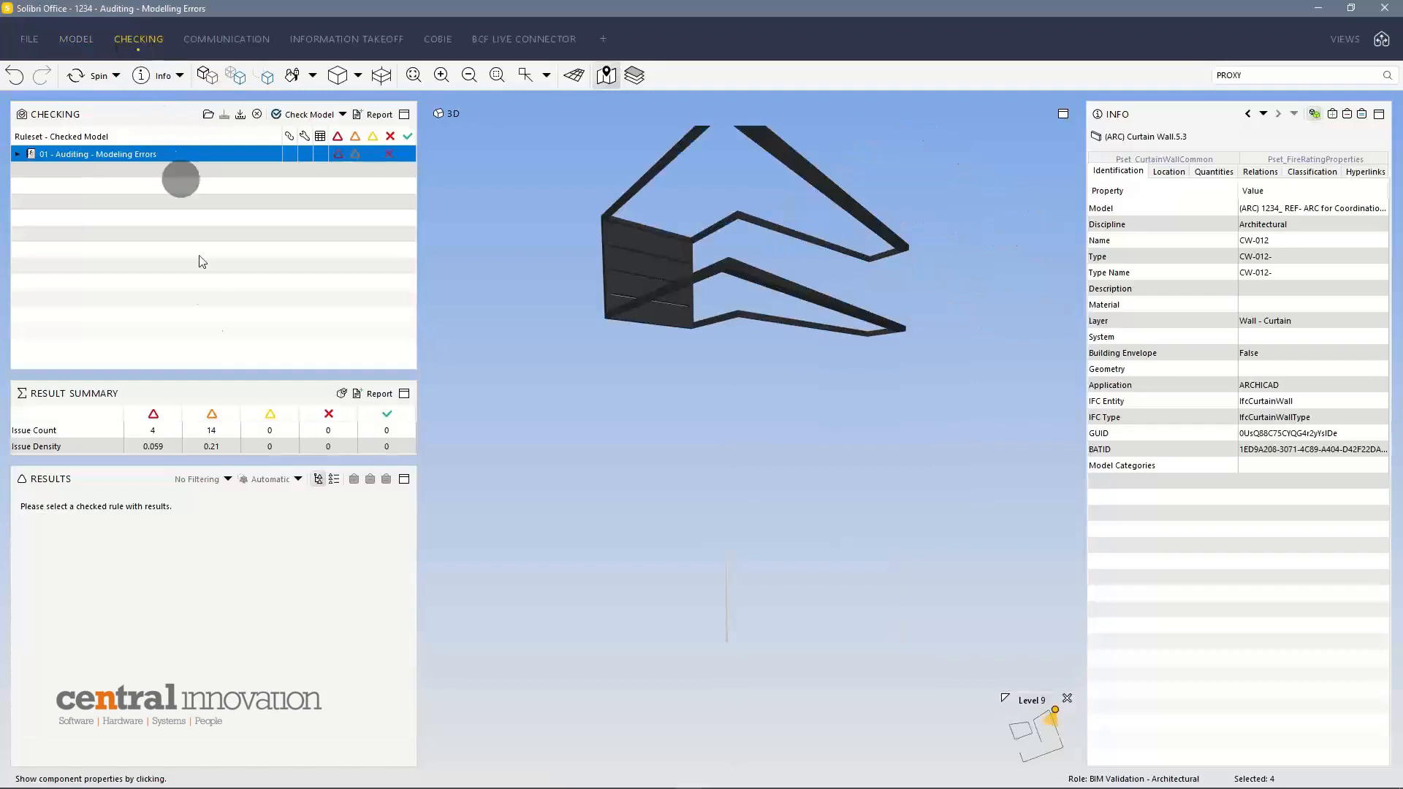
pyautogui.click(18, 155)
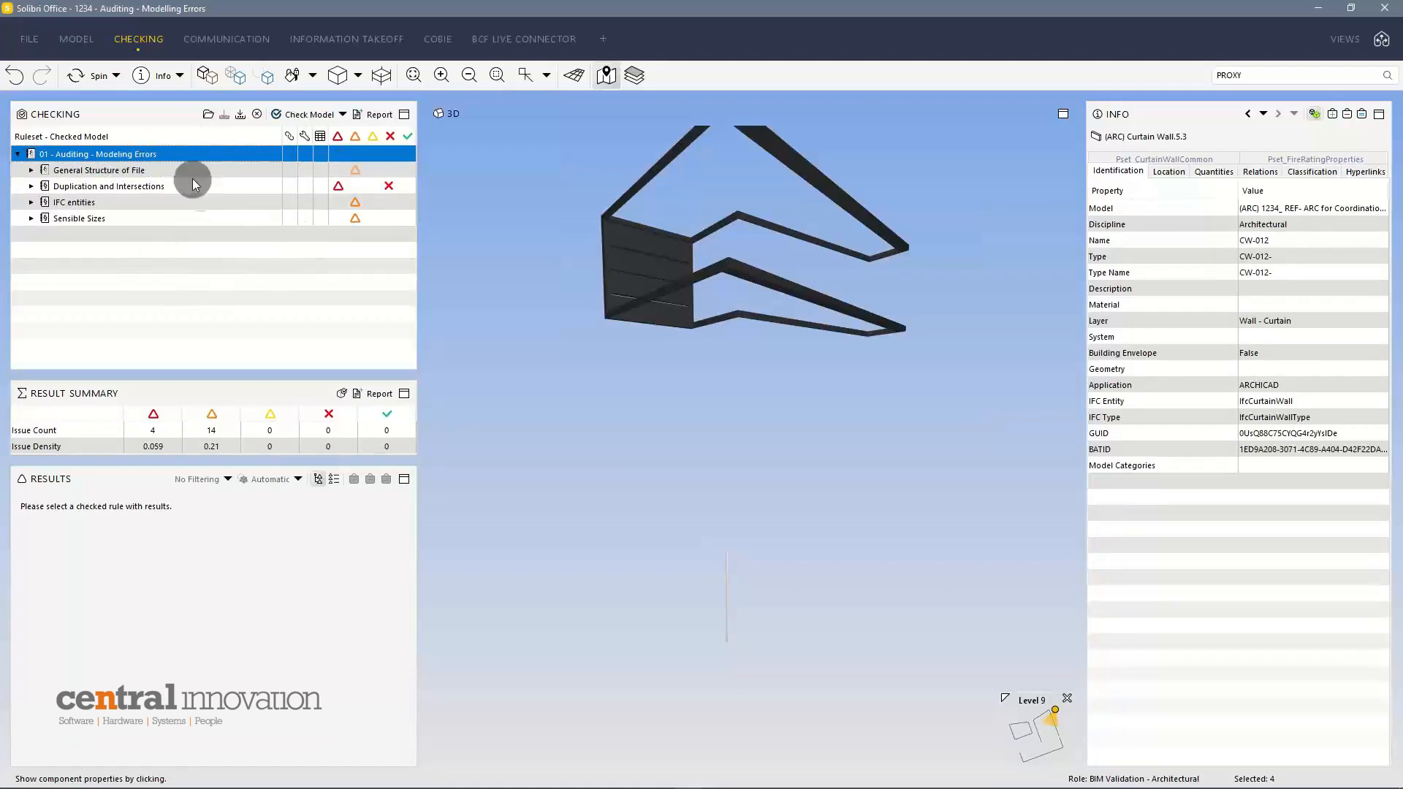
pyautogui.click(46, 175)
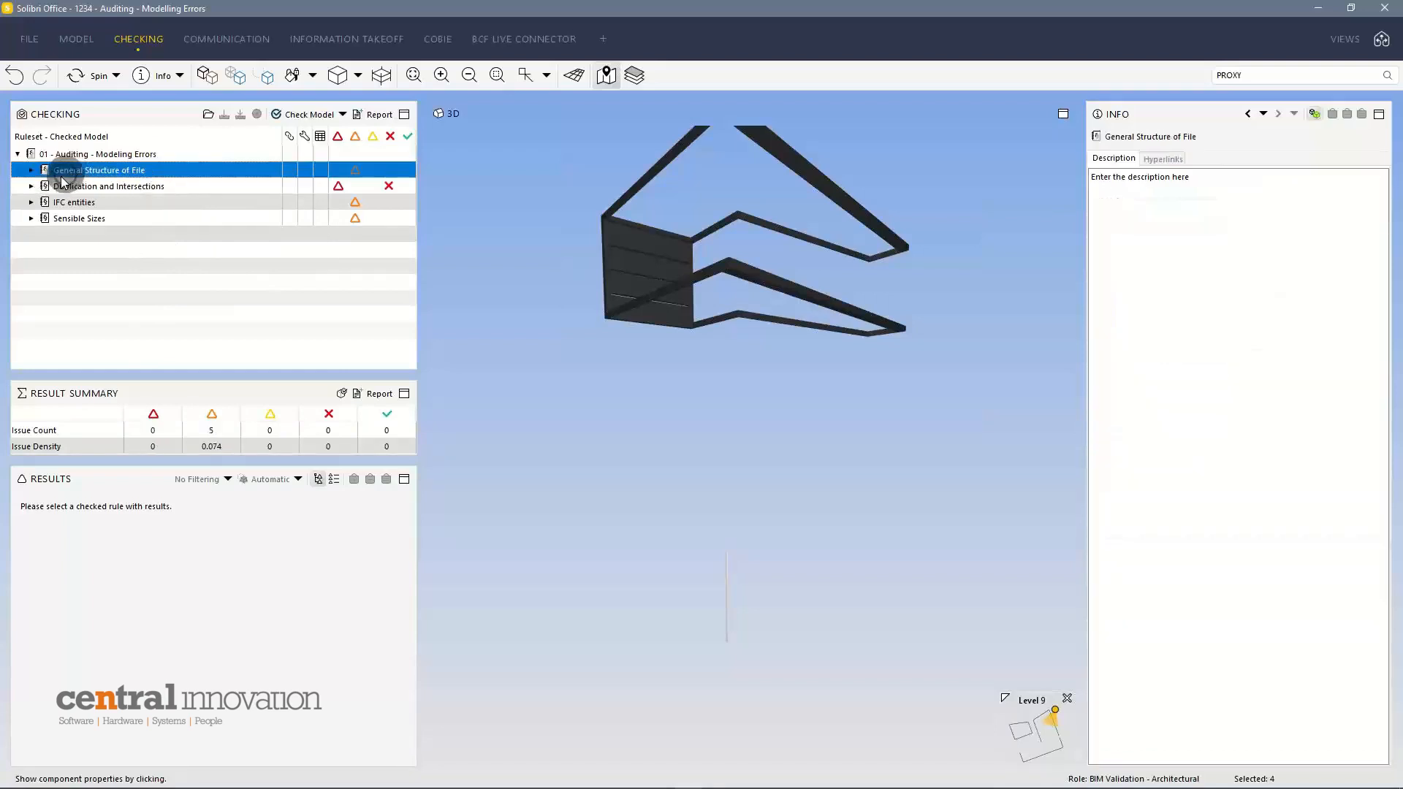
pyautogui.click(105, 186)
pyautogui.click(97, 203)
pyautogui.click(100, 221)
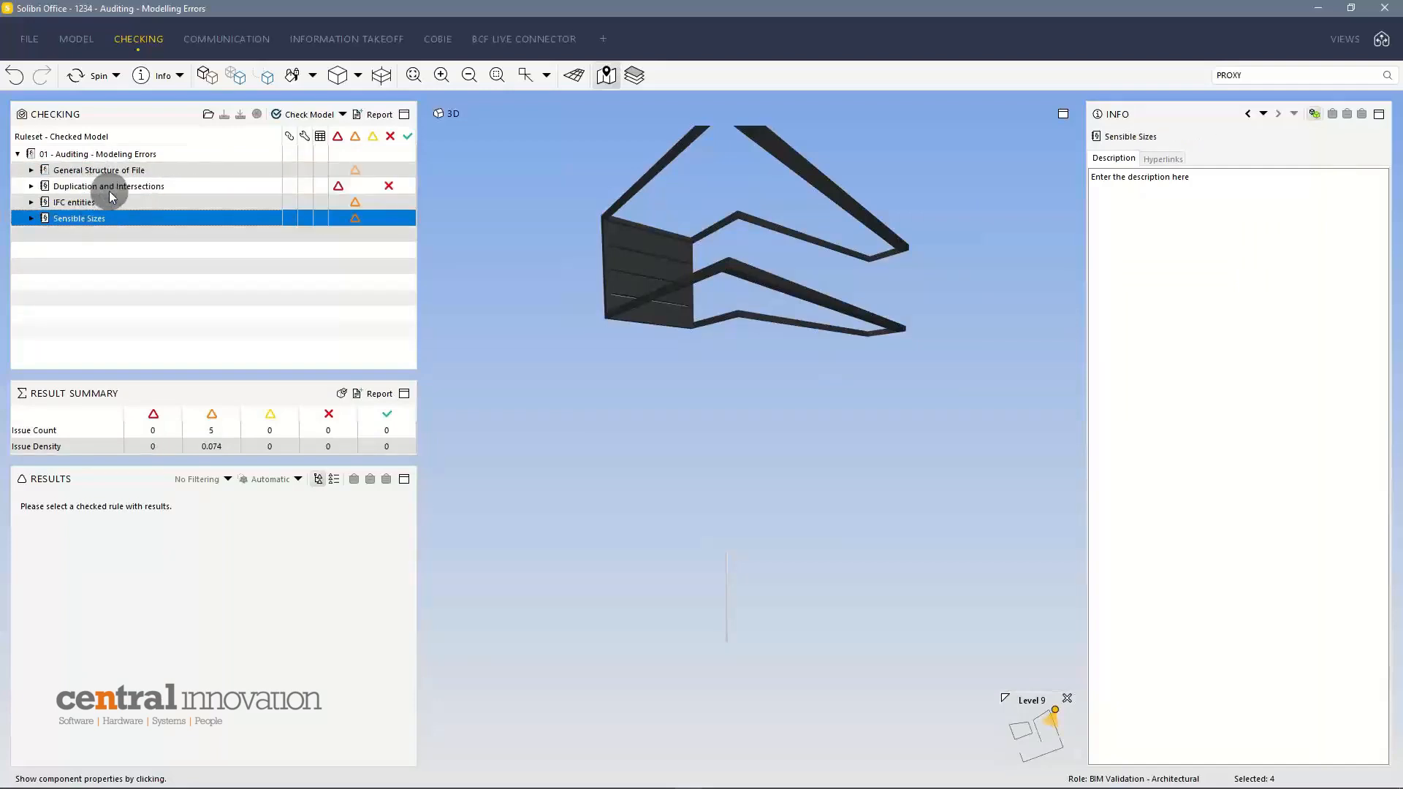
pyautogui.click(109, 188)
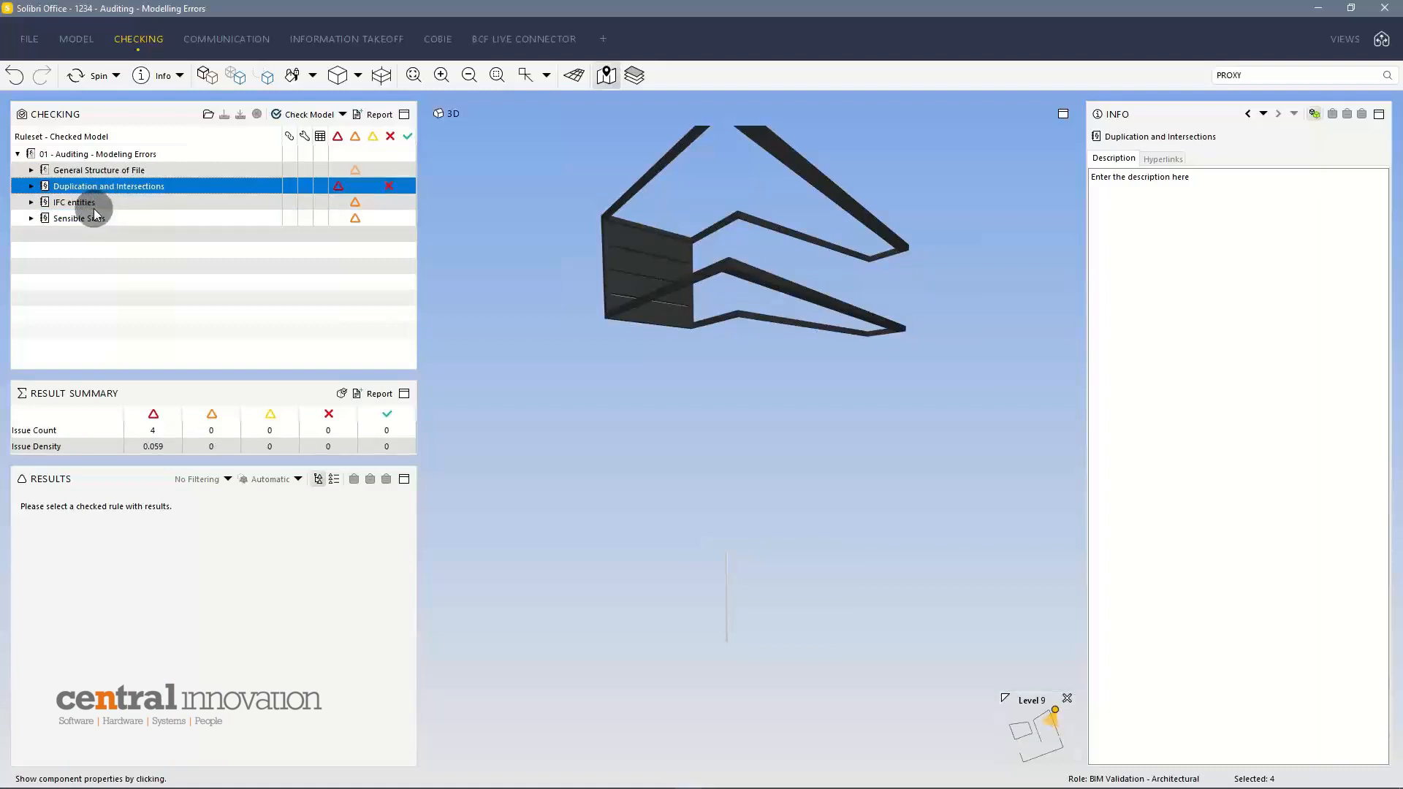
pyautogui.click(100, 205)
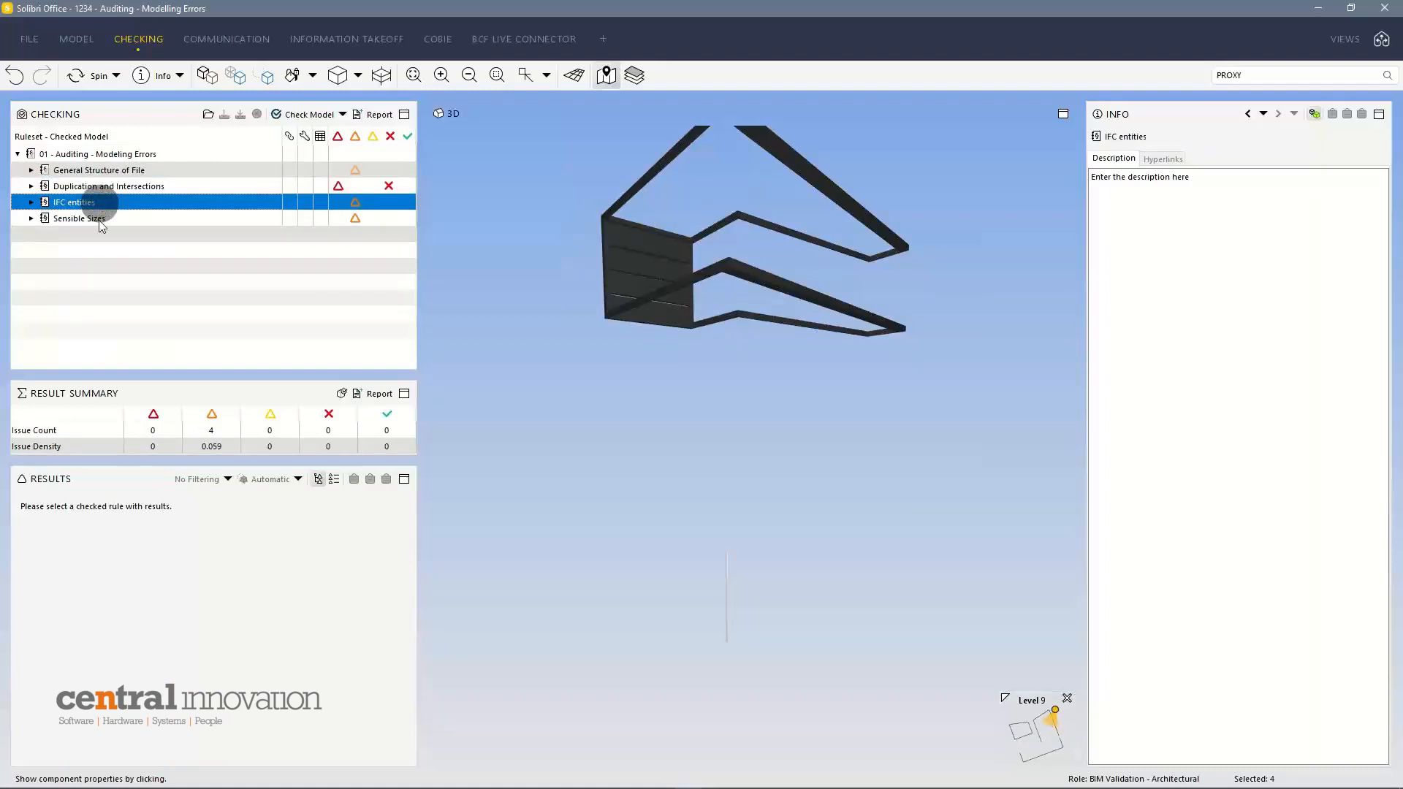
pyautogui.click(120, 219)
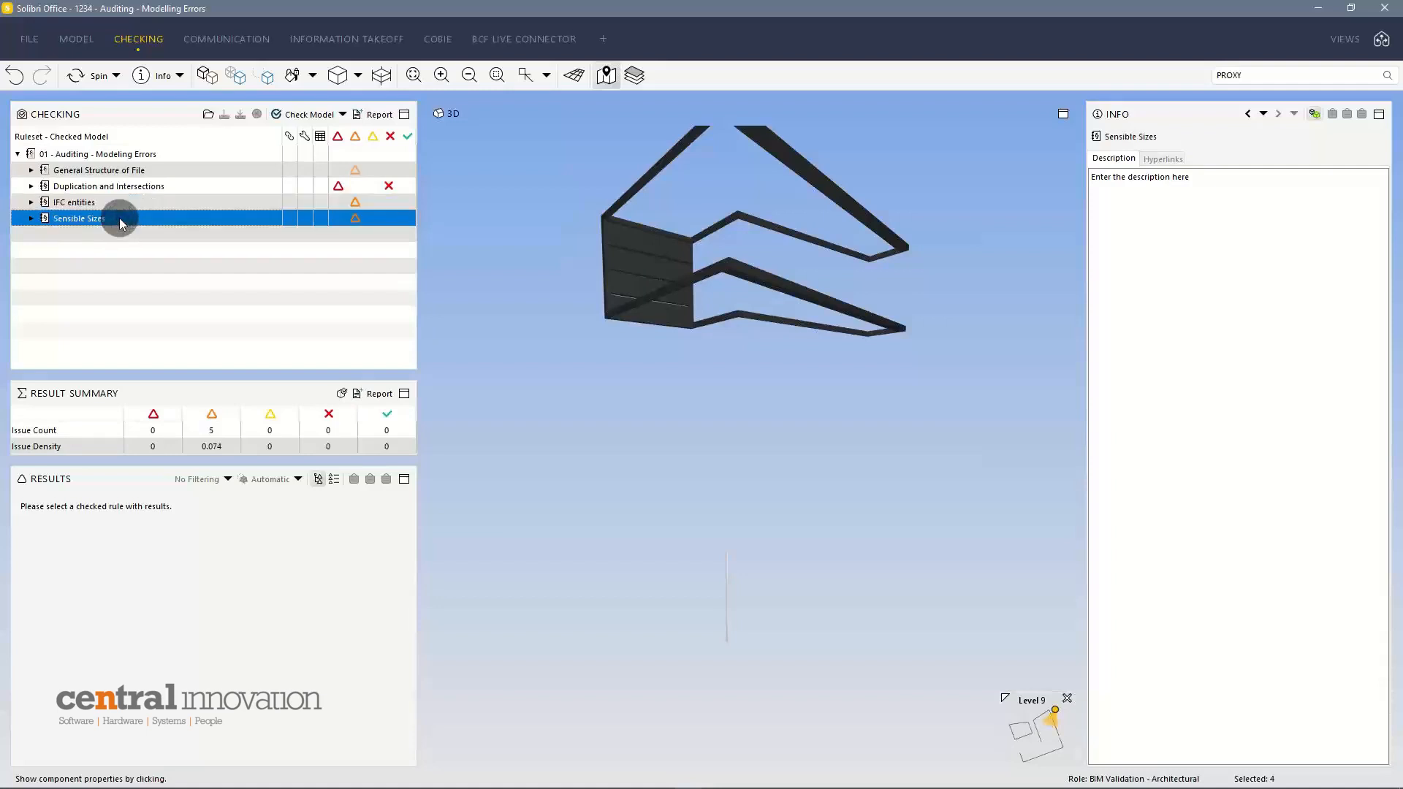
# Step: Expand General Structure of File and review the rule parameters of Required Components in the model
pyautogui.click(124, 171)
pyautogui.click(31, 170)
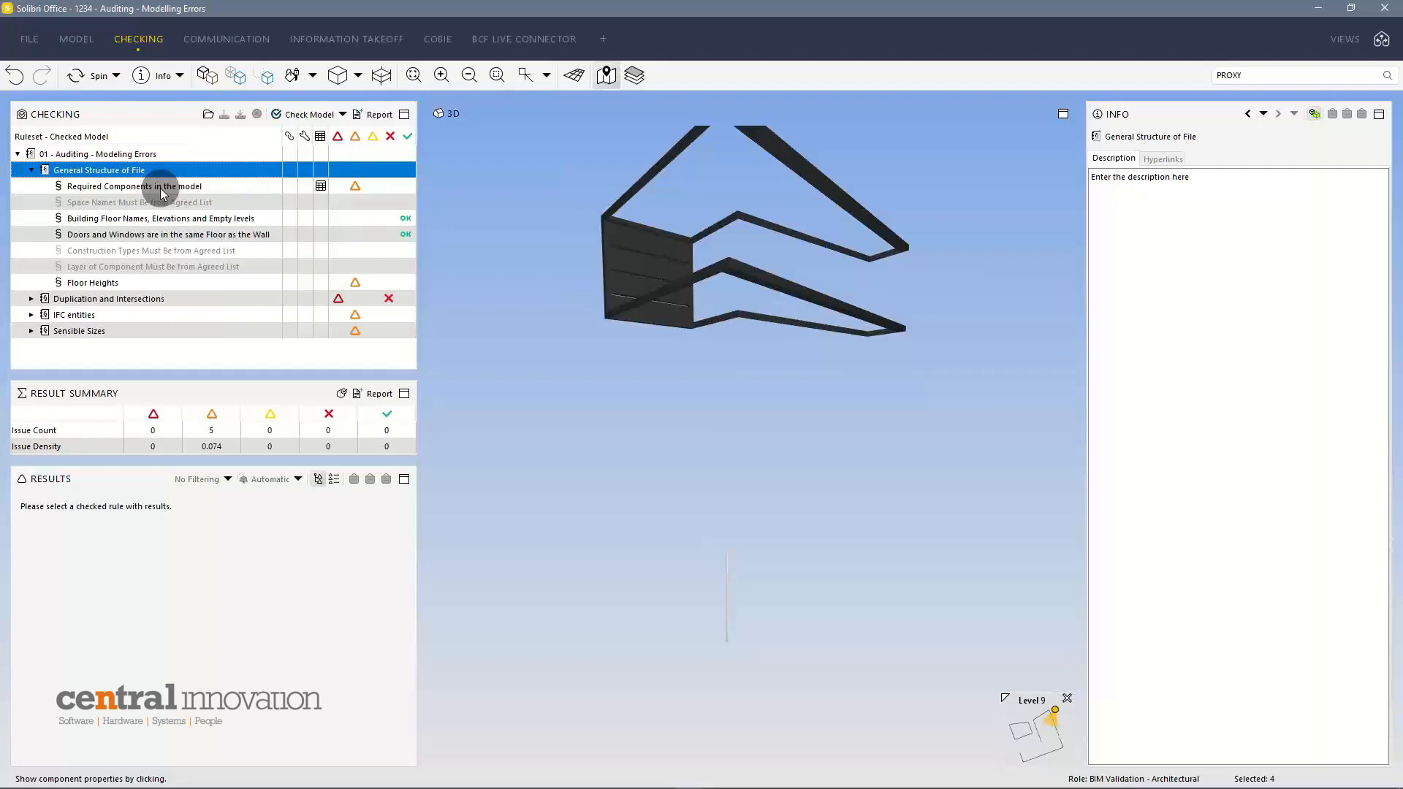
pyautogui.click(202, 187)
pyautogui.rightClick(204, 186)
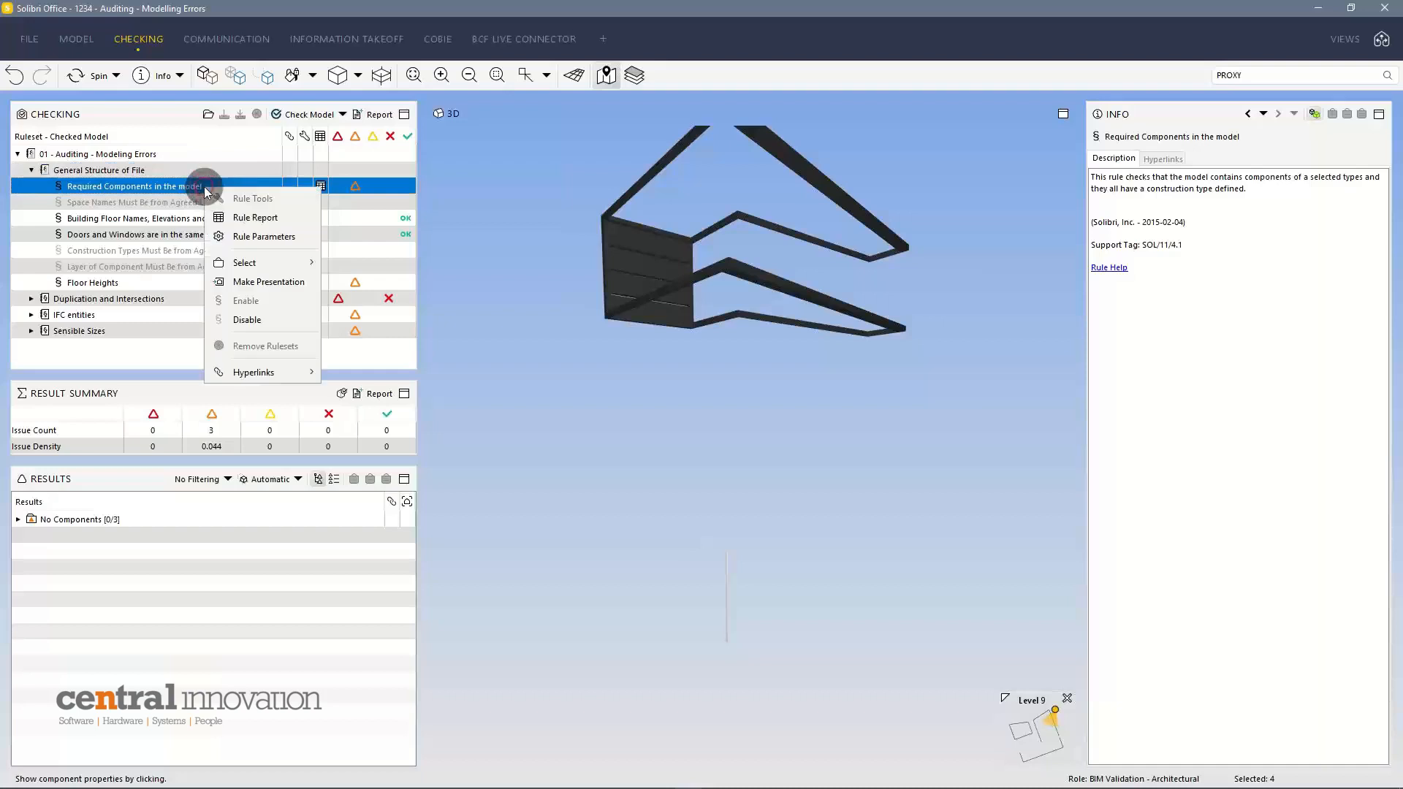
pyautogui.click(260, 237)
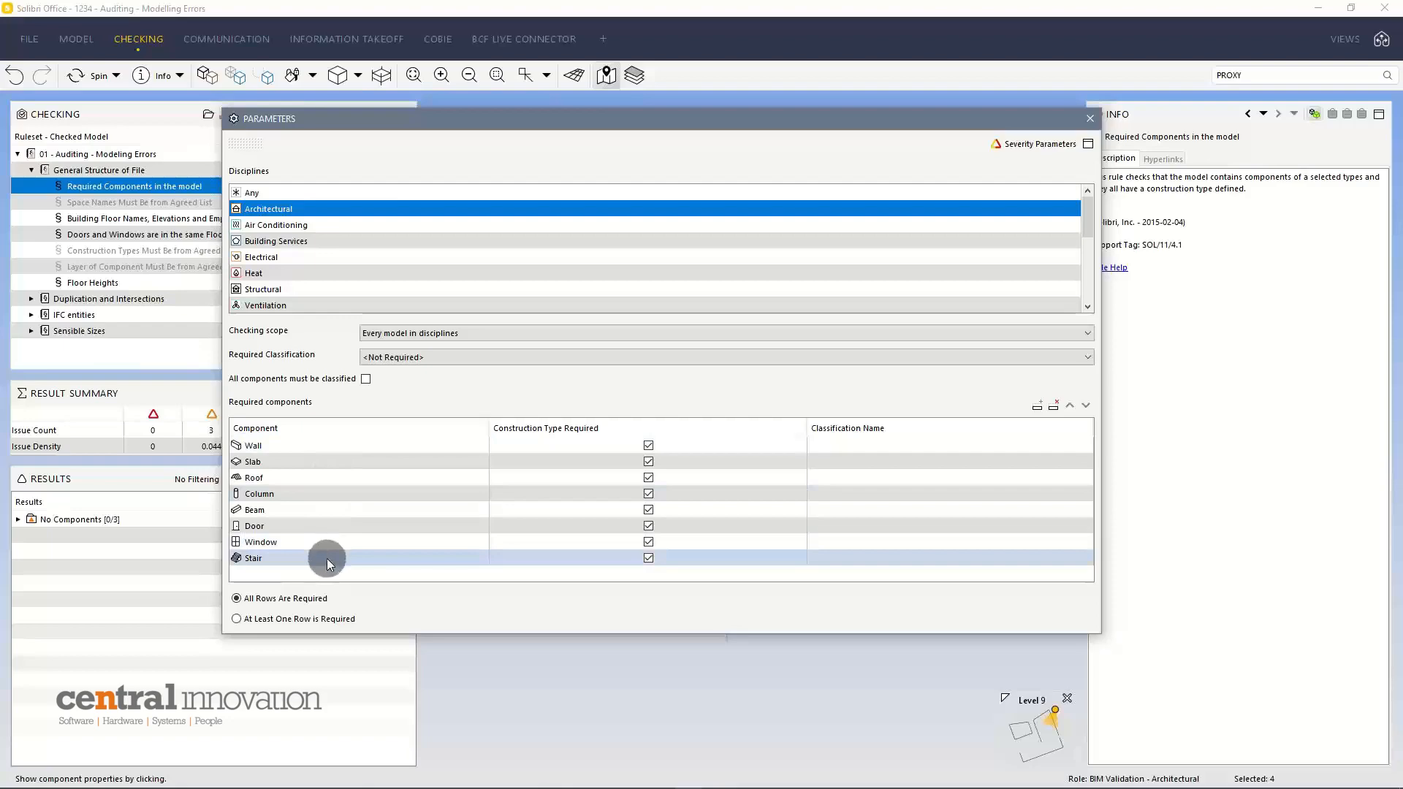
pyautogui.click(1090, 119)
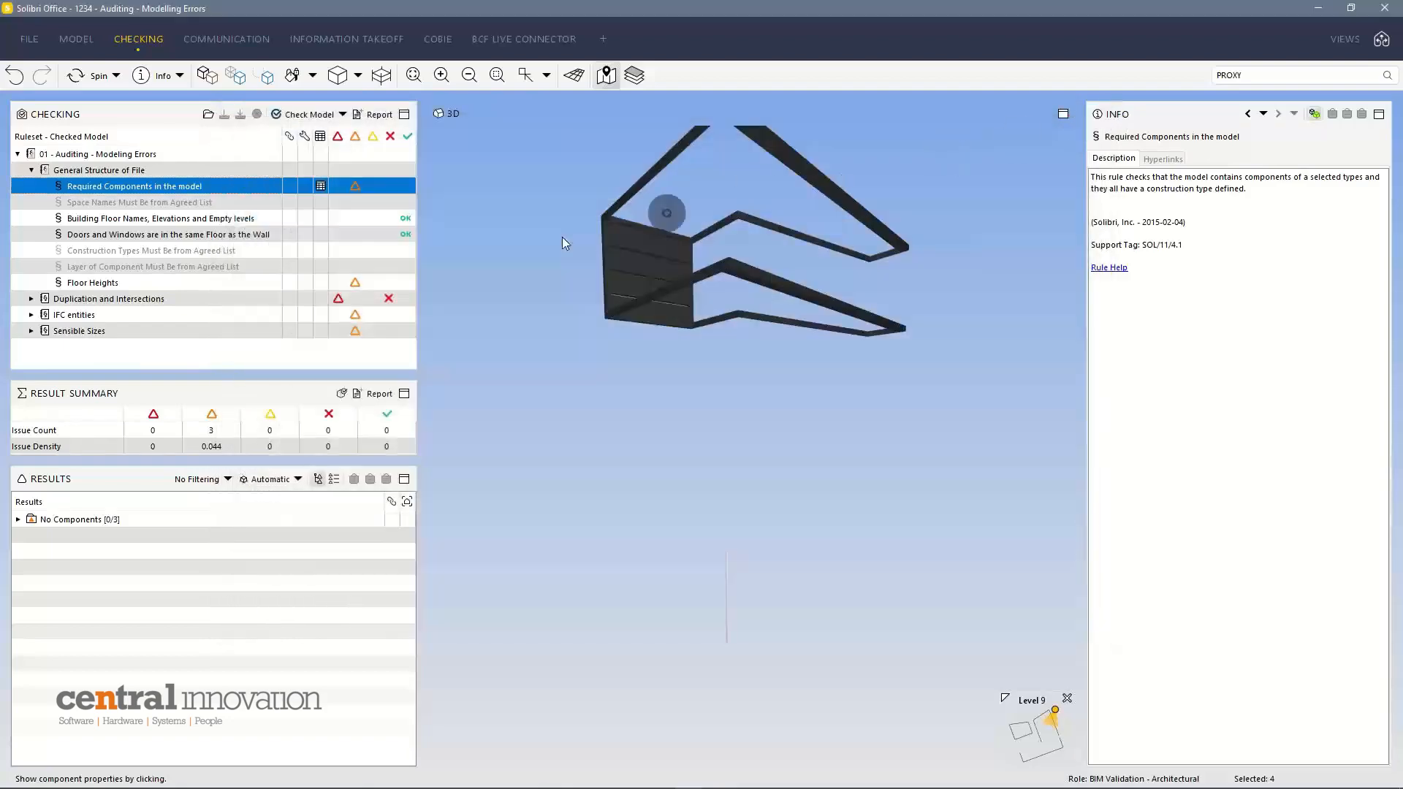
# Step: Examine which component types are listed in the No Components results and collapse the category again
pyautogui.click(57, 520)
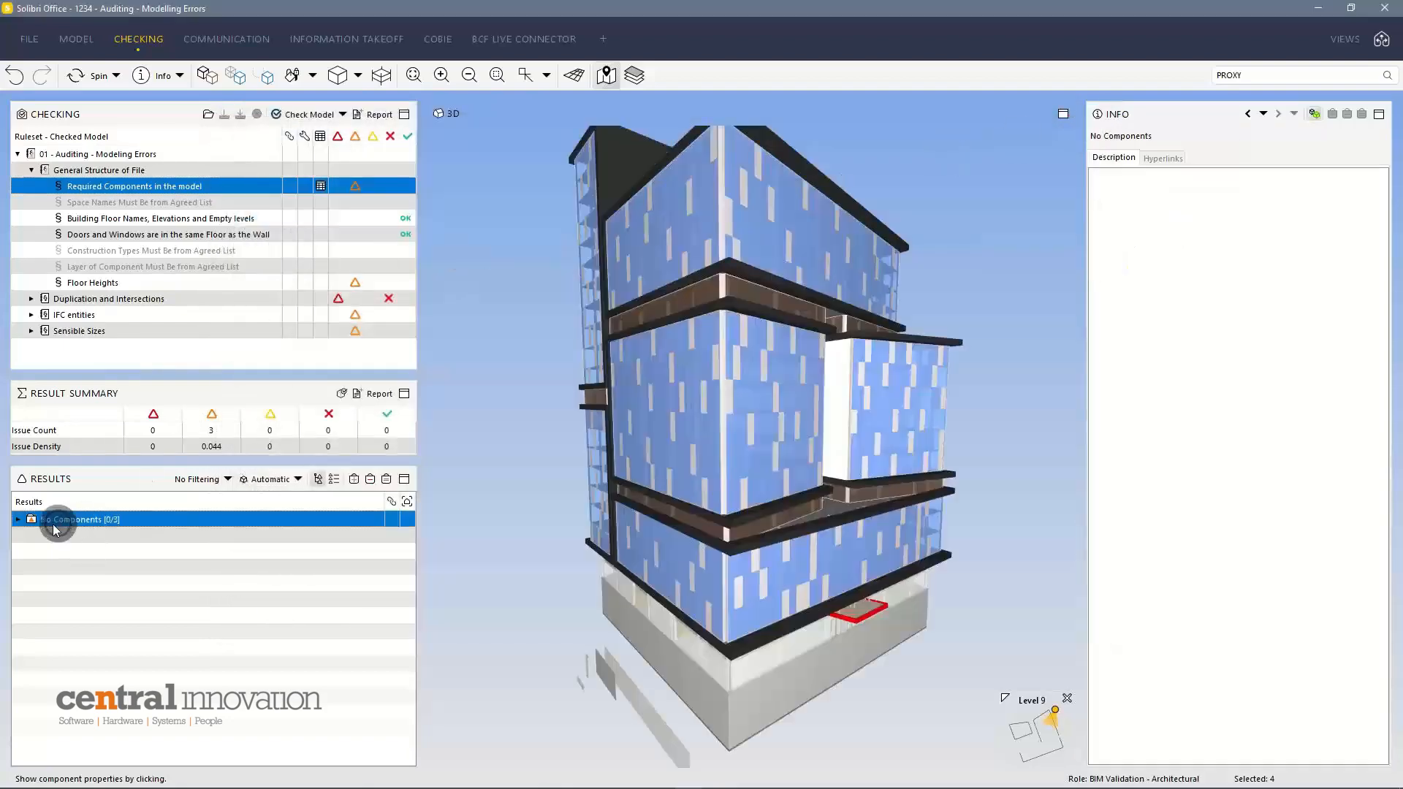
pyautogui.click(18, 519)
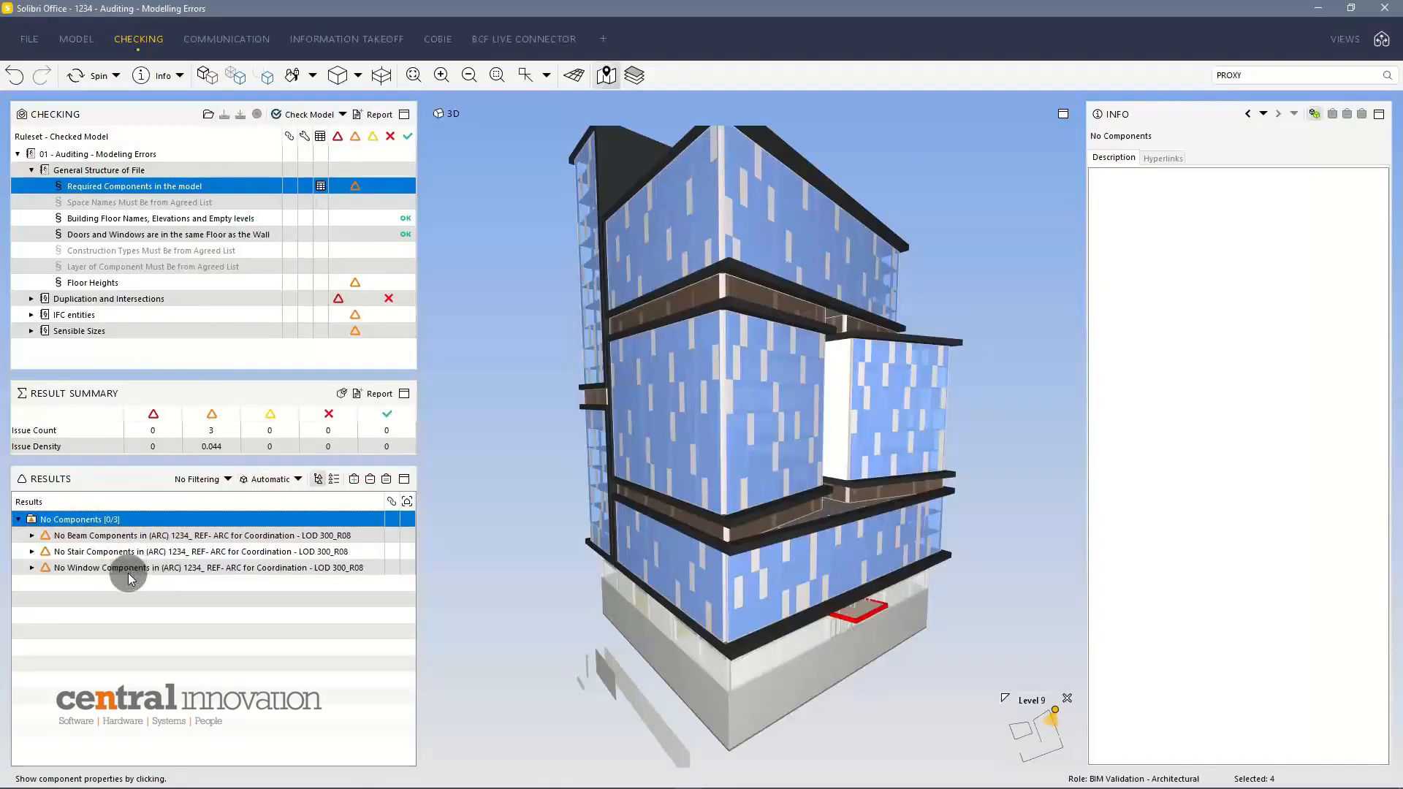
pyautogui.click(19, 519)
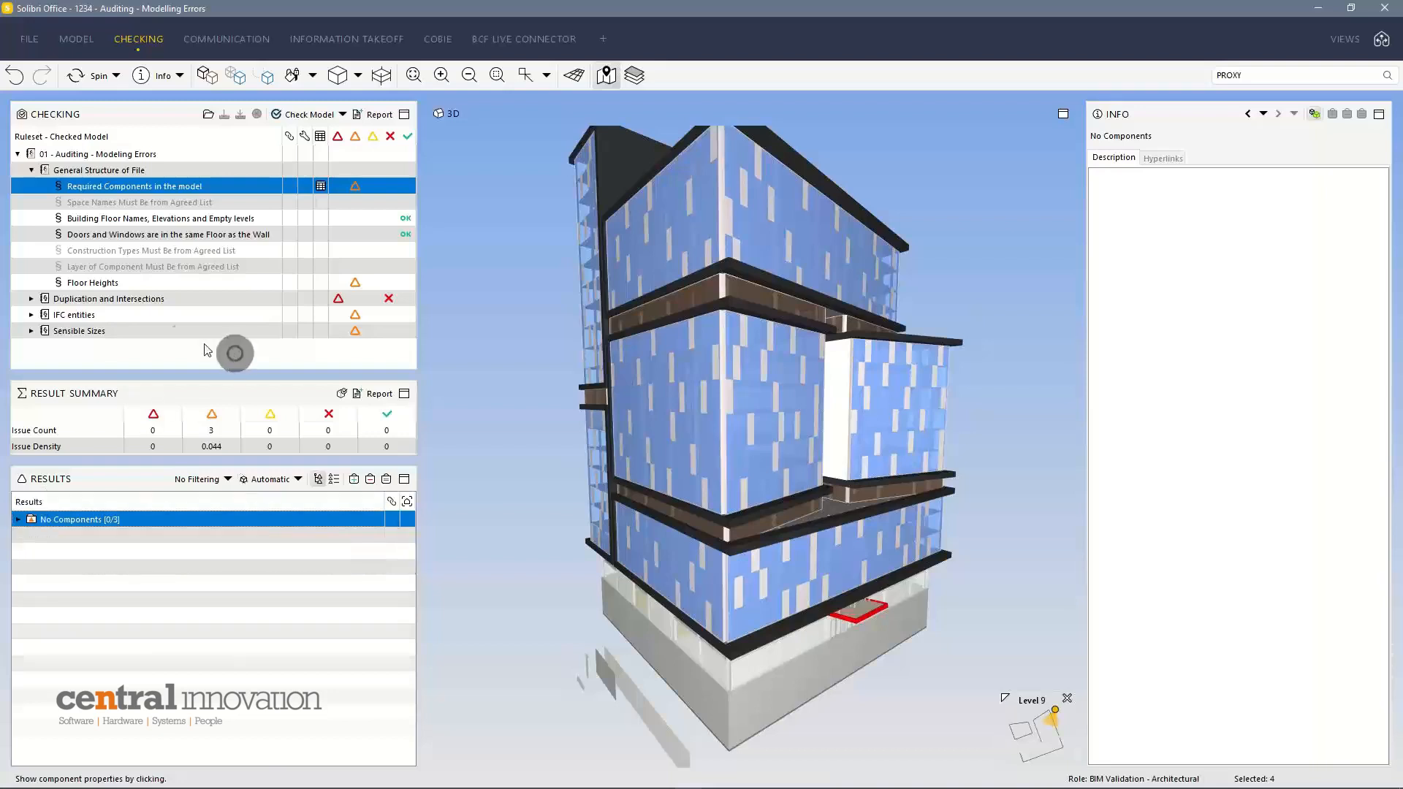
# Step: Review the Building Floor Names, Elevations and Empty levels result and the Floor Heights rule parameters, and collapse General Structure of File
pyautogui.click(191, 222)
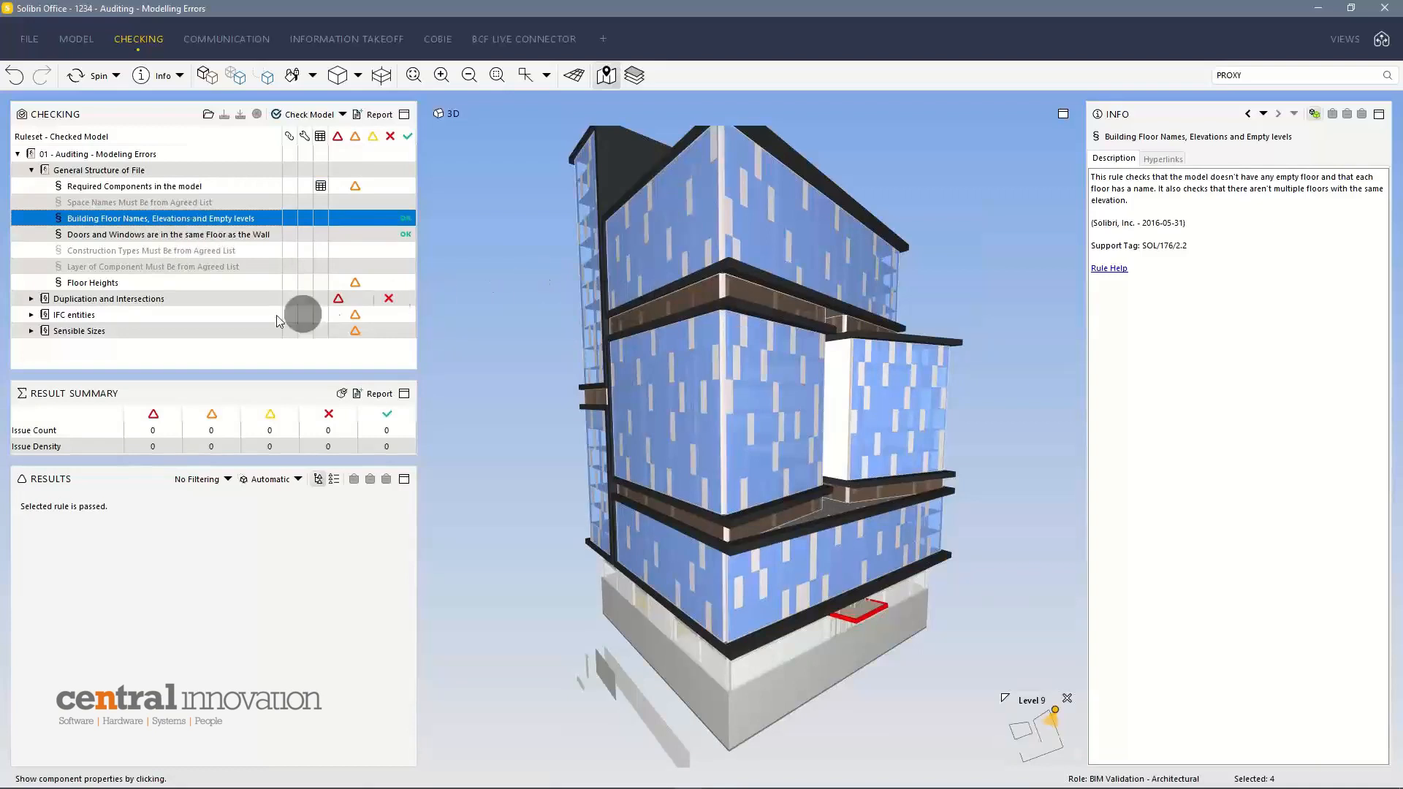
pyautogui.click(139, 283)
pyautogui.rightClick(140, 285)
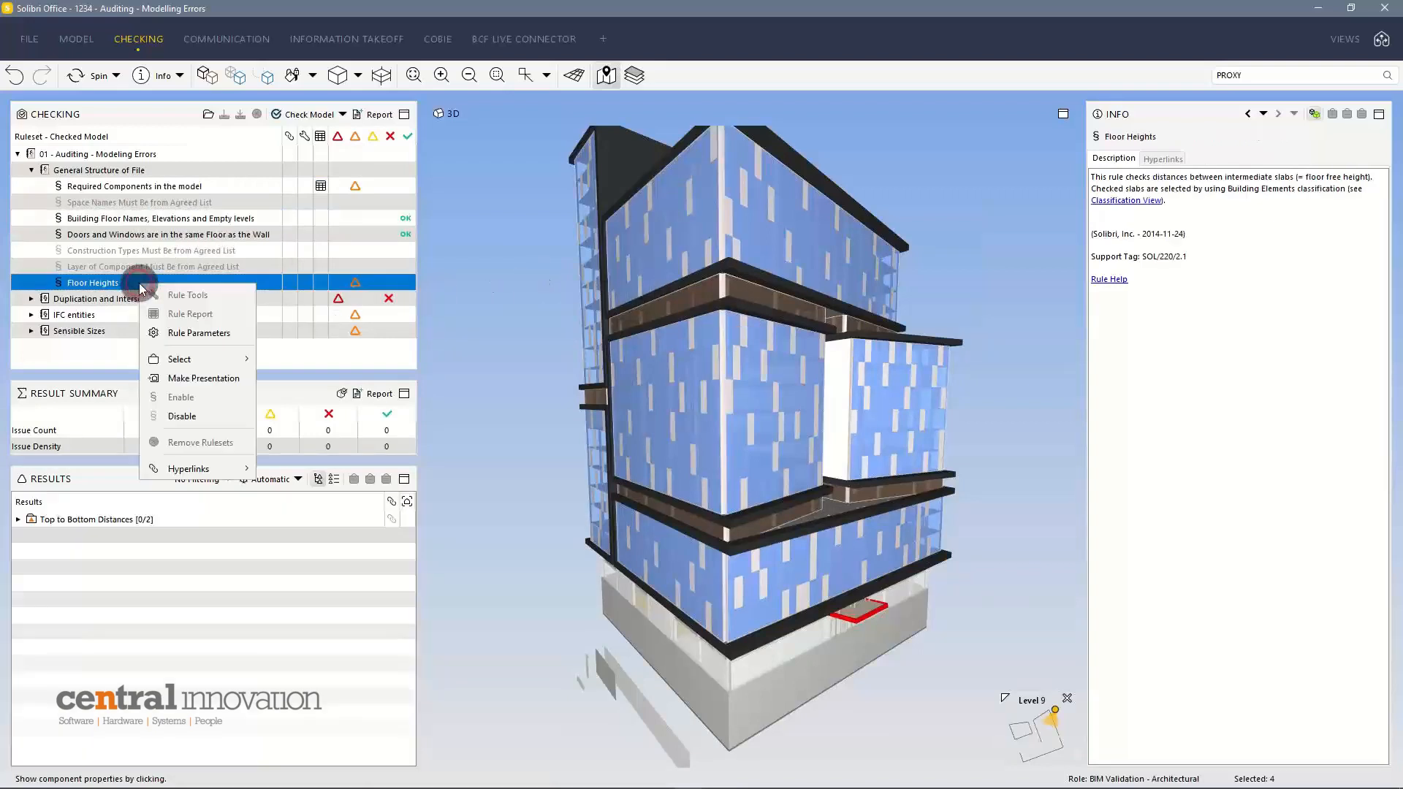
pyautogui.click(179, 332)
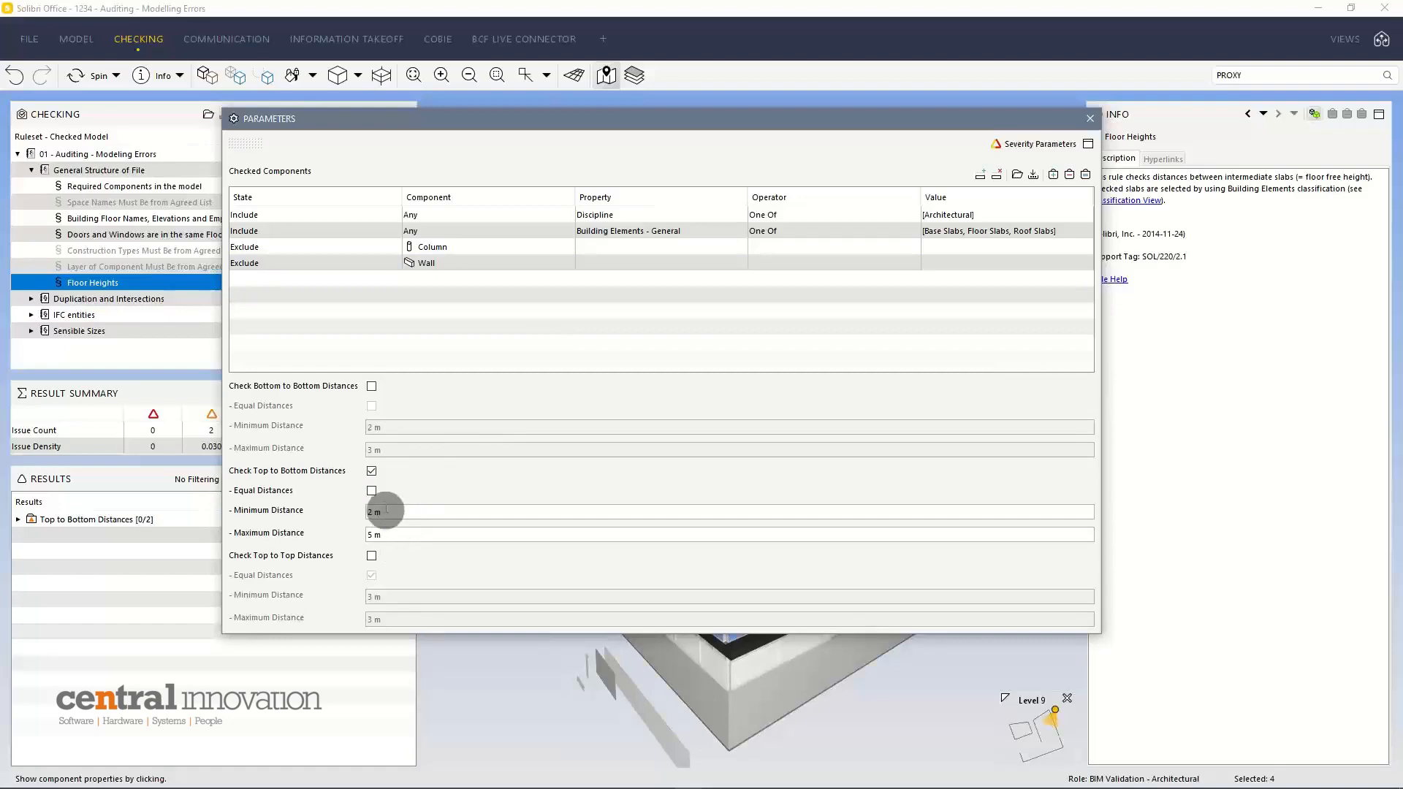
pyautogui.click(1091, 118)
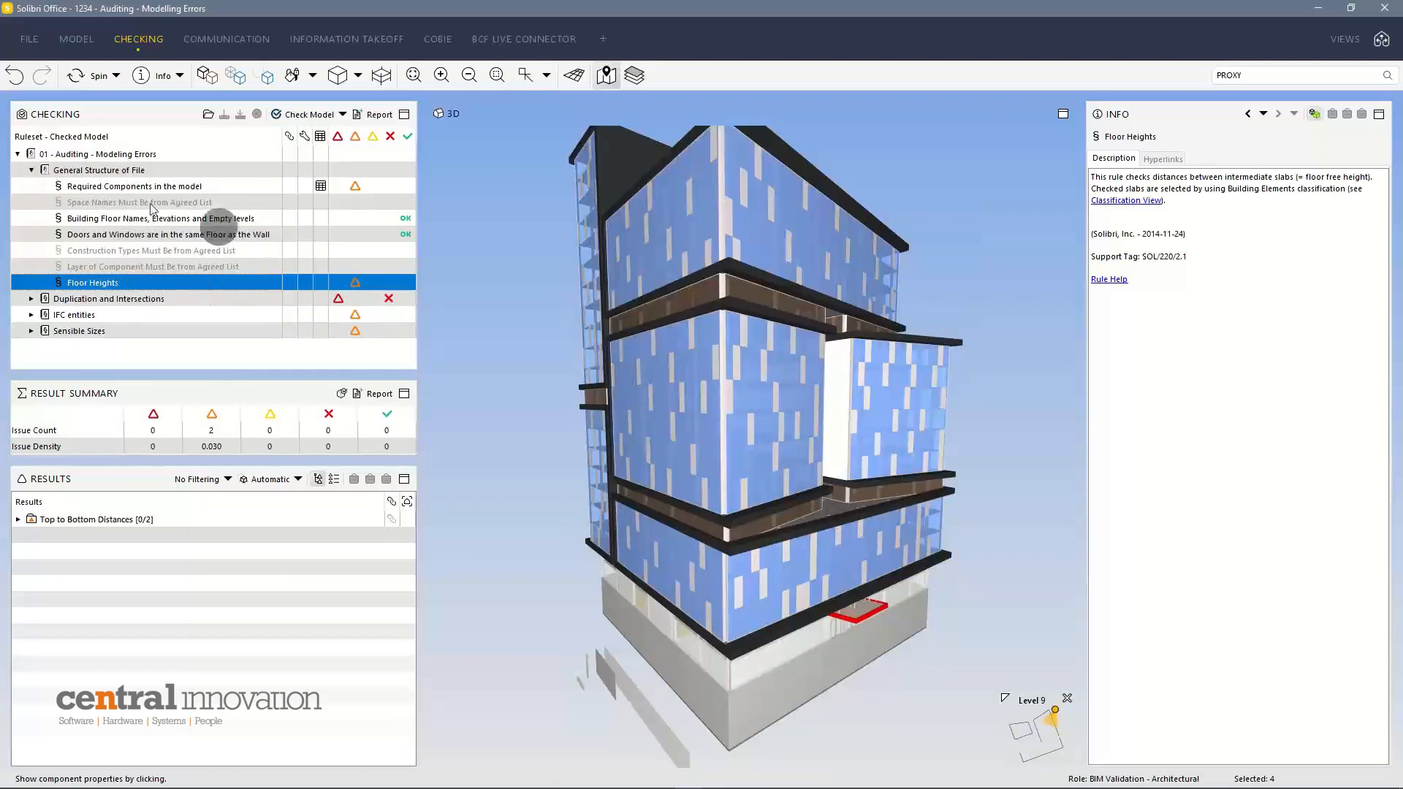
pyautogui.click(31, 172)
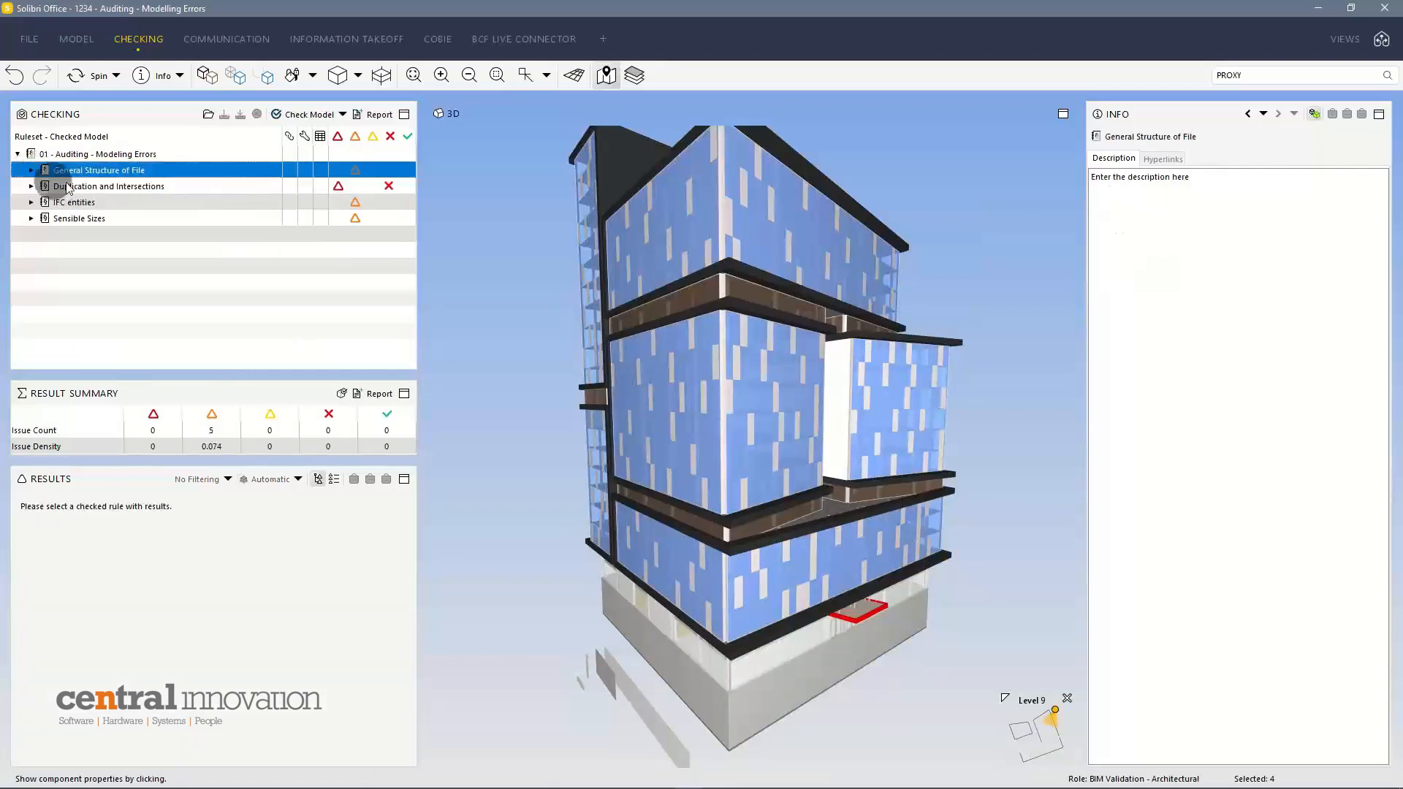
# Step: Expand Duplication and Intersections with its Same Kind of Components group, and display the Wall - Wall Intersections issues in 3D
pyautogui.click(106, 186)
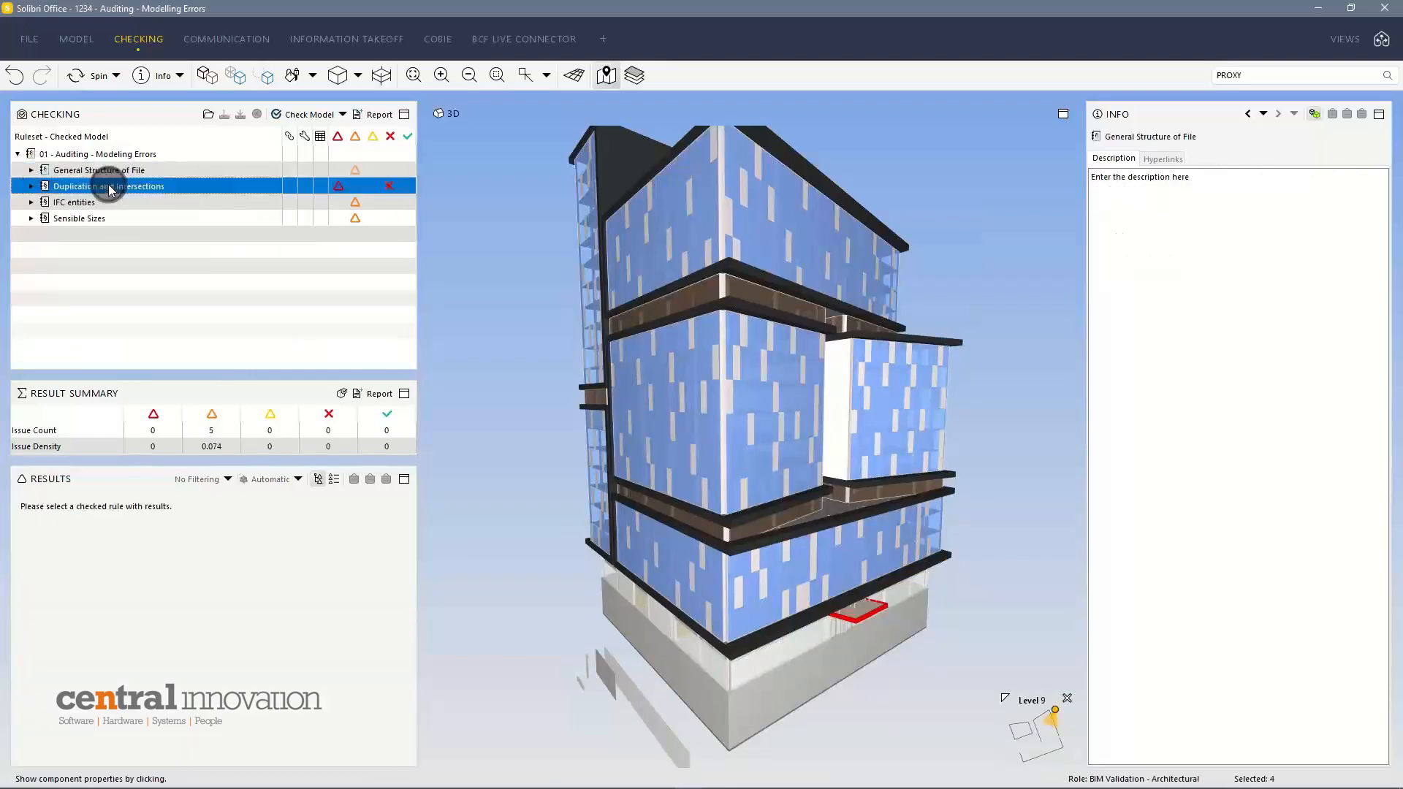
pyautogui.click(31, 186)
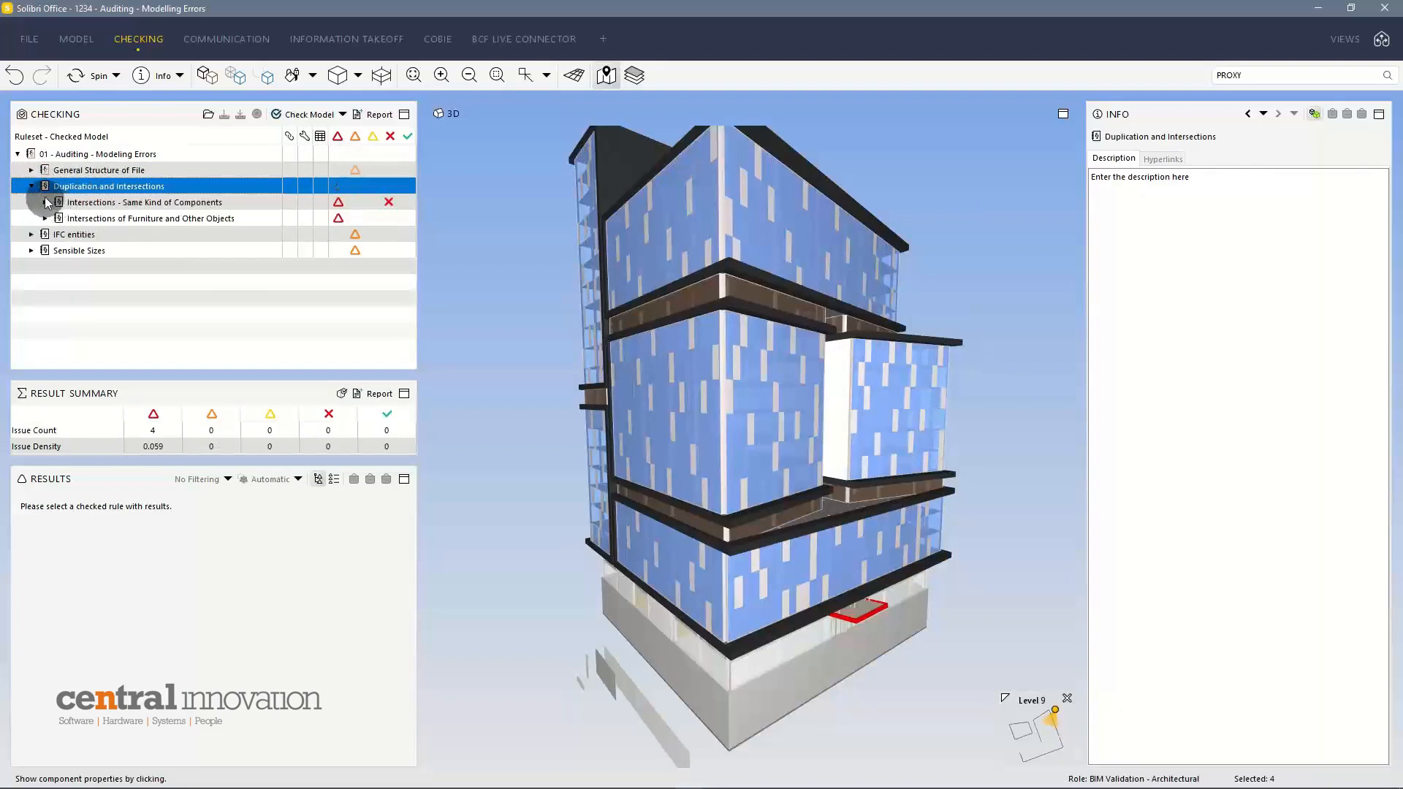
pyautogui.click(46, 202)
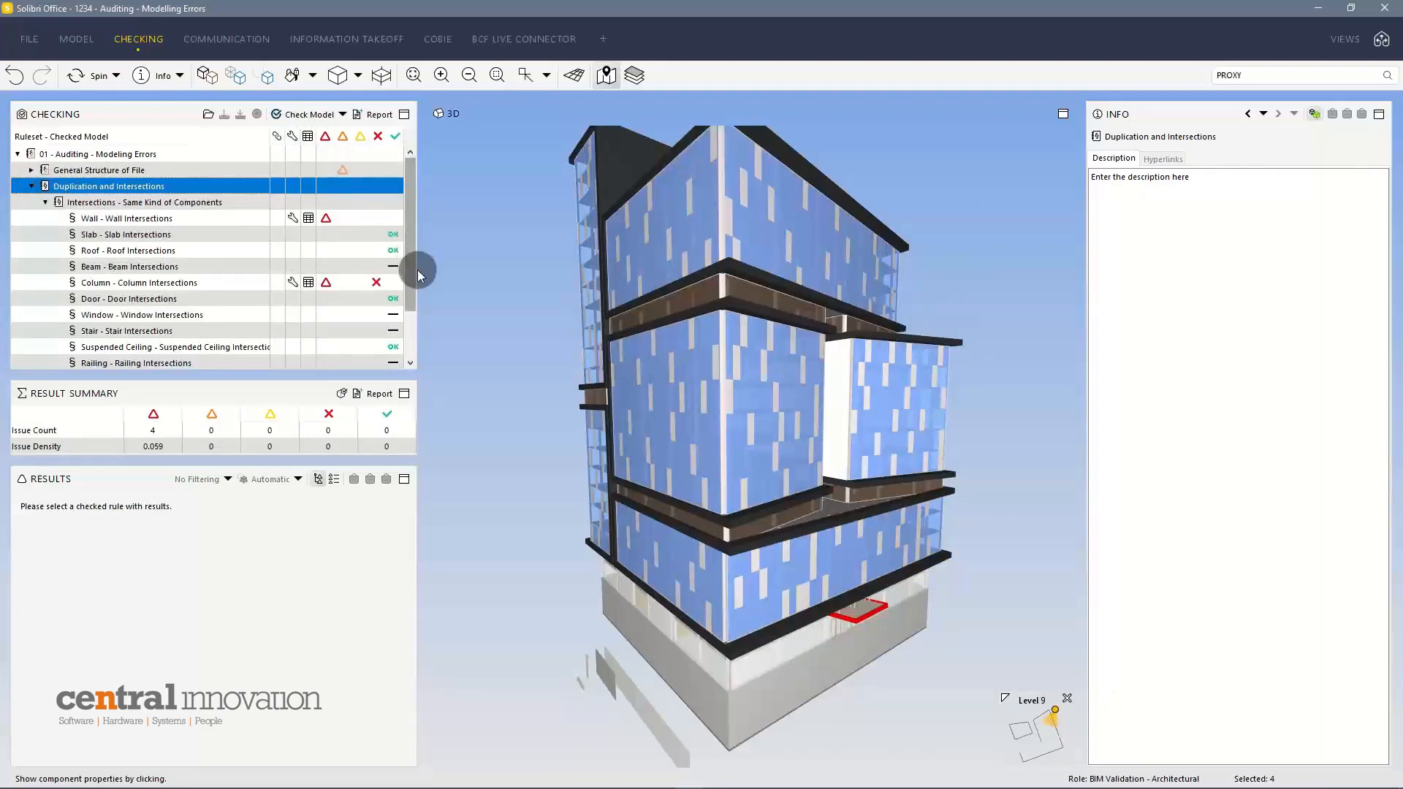
pyautogui.moveTo(411, 274); pyautogui.dragTo(409, 300)
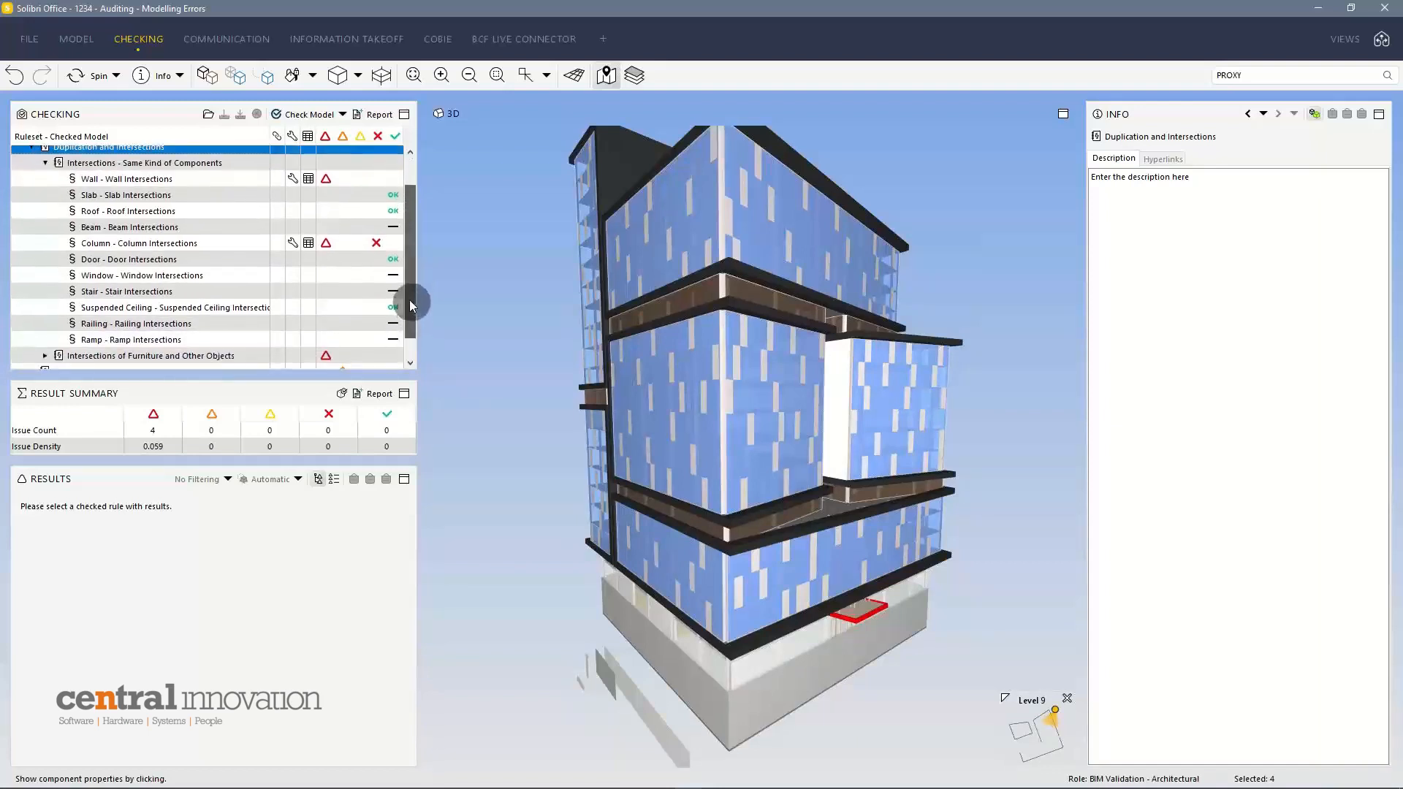
pyautogui.click(190, 185)
pyautogui.click(163, 430)
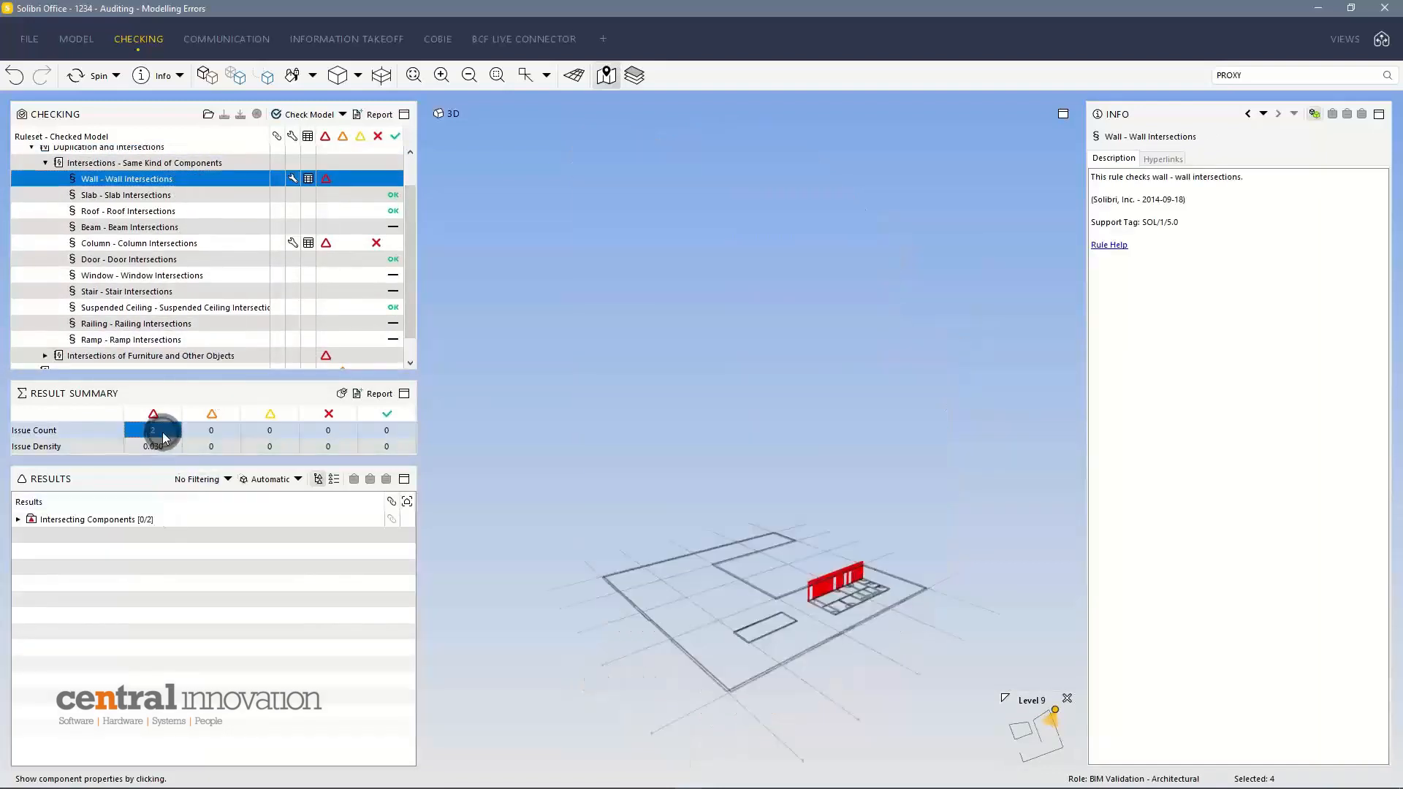
# Step: Expand Intersecting Components down to the SP03-Interior issues and show the intersection of Wall.3.16 and Wall.3.25 in 3D
pyautogui.click(755, 577)
pyautogui.click(21, 522)
pyautogui.click(18, 519)
pyautogui.click(32, 535)
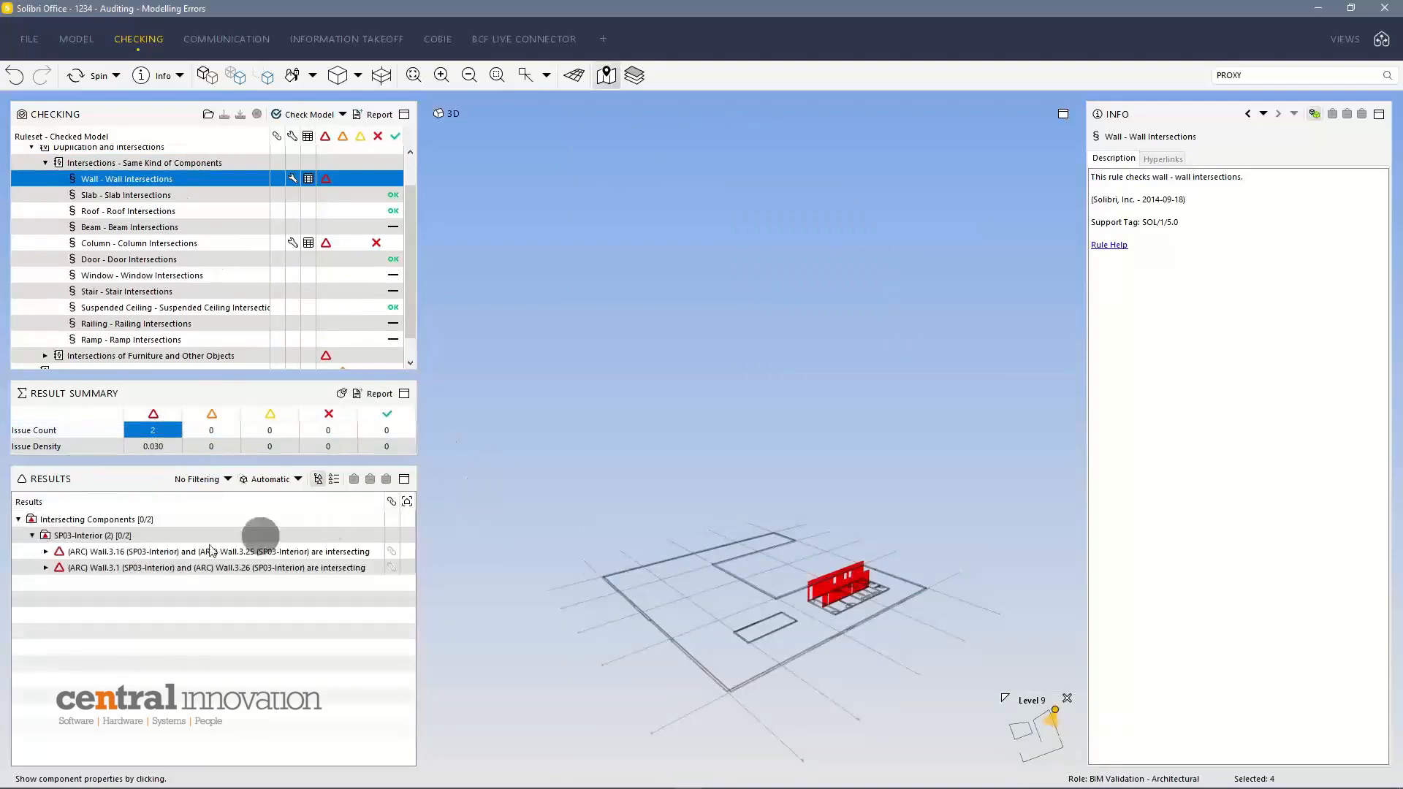
pyautogui.click(759, 604)
pyautogui.moveTo(760, 603); pyautogui.dragTo(659, 549)
pyautogui.click(164, 551)
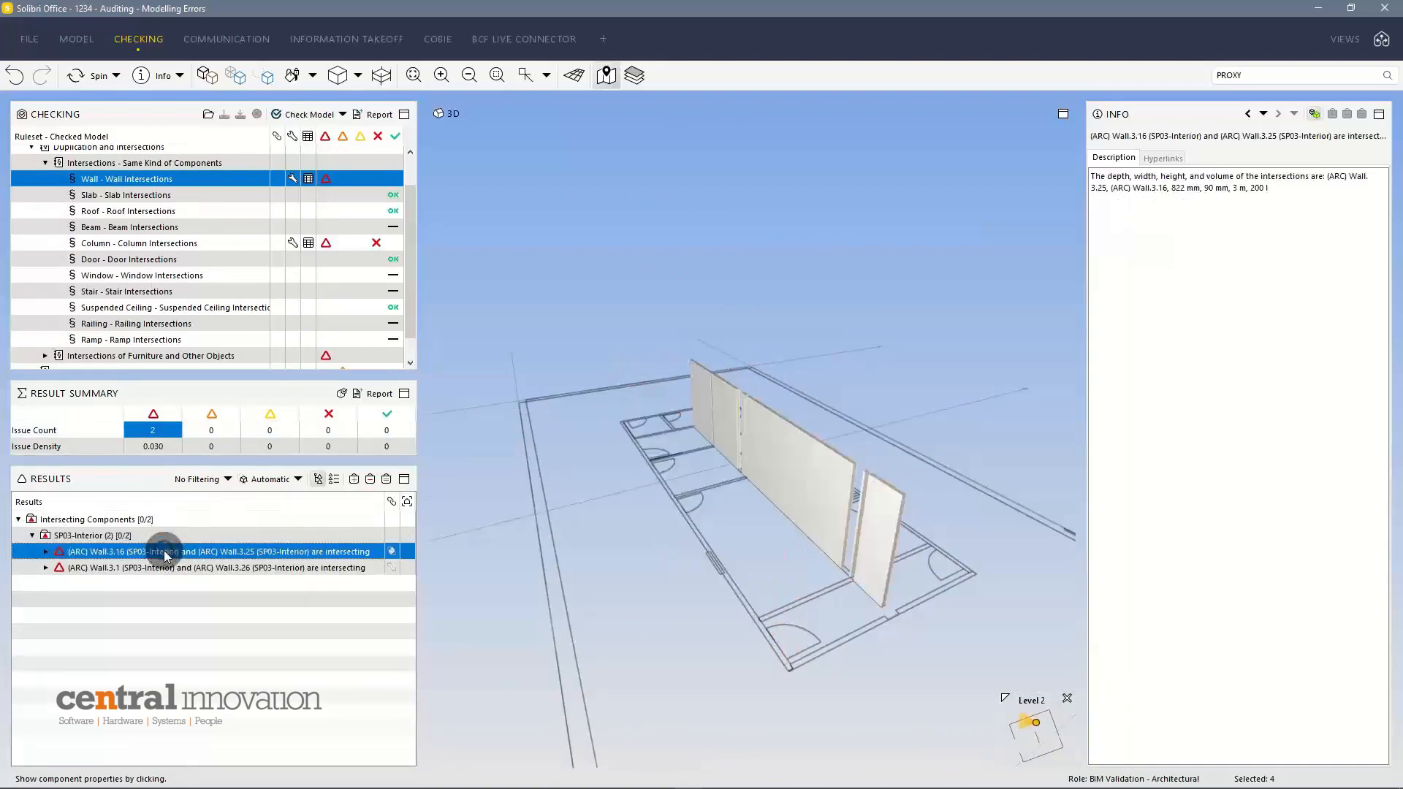
# Step: Expand the first wall intersection issue and highlight Wall.3.16 and Wall.3.25 one after the other to see where they overlap
pyautogui.moveTo(692, 468); pyautogui.dragTo(789, 524)
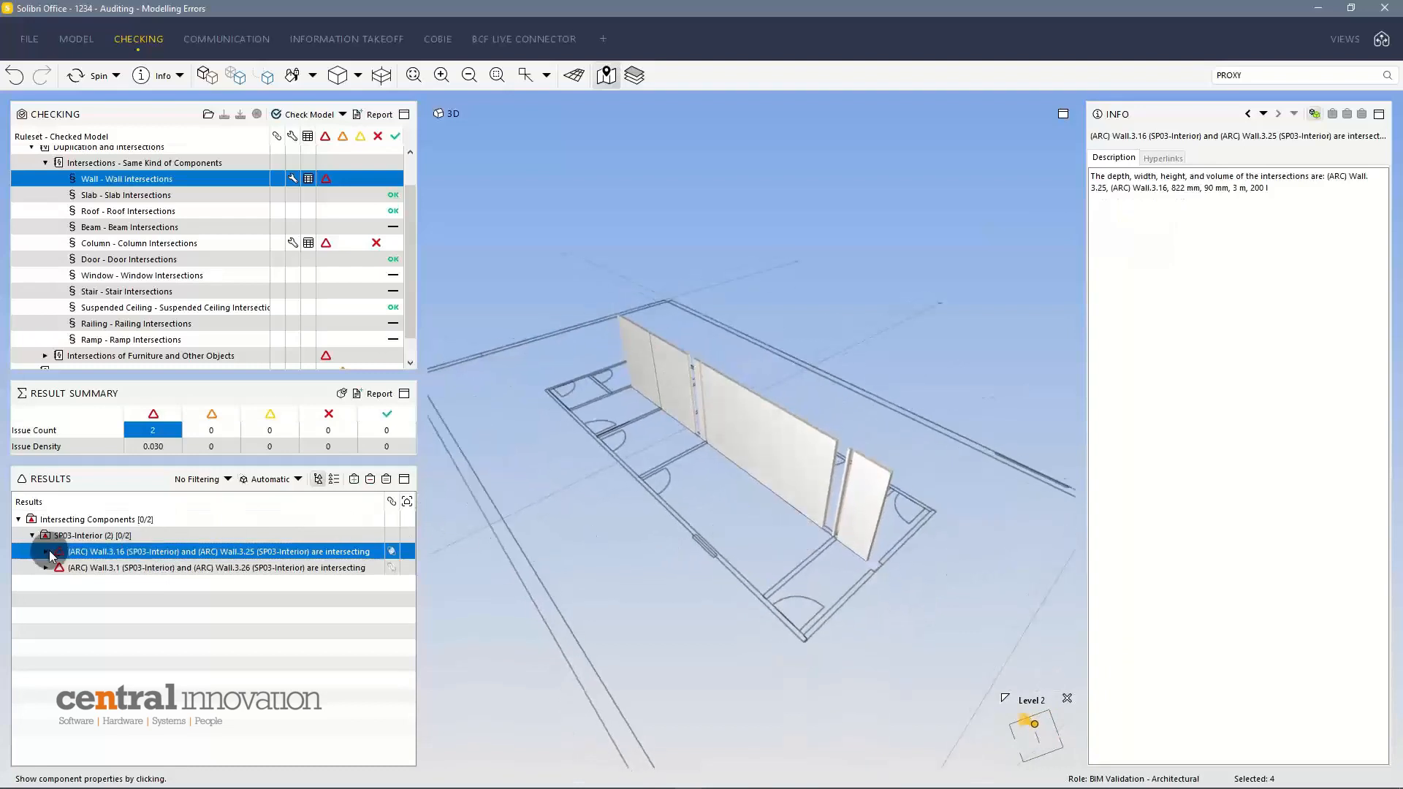
pyautogui.click(46, 551)
pyautogui.click(115, 632)
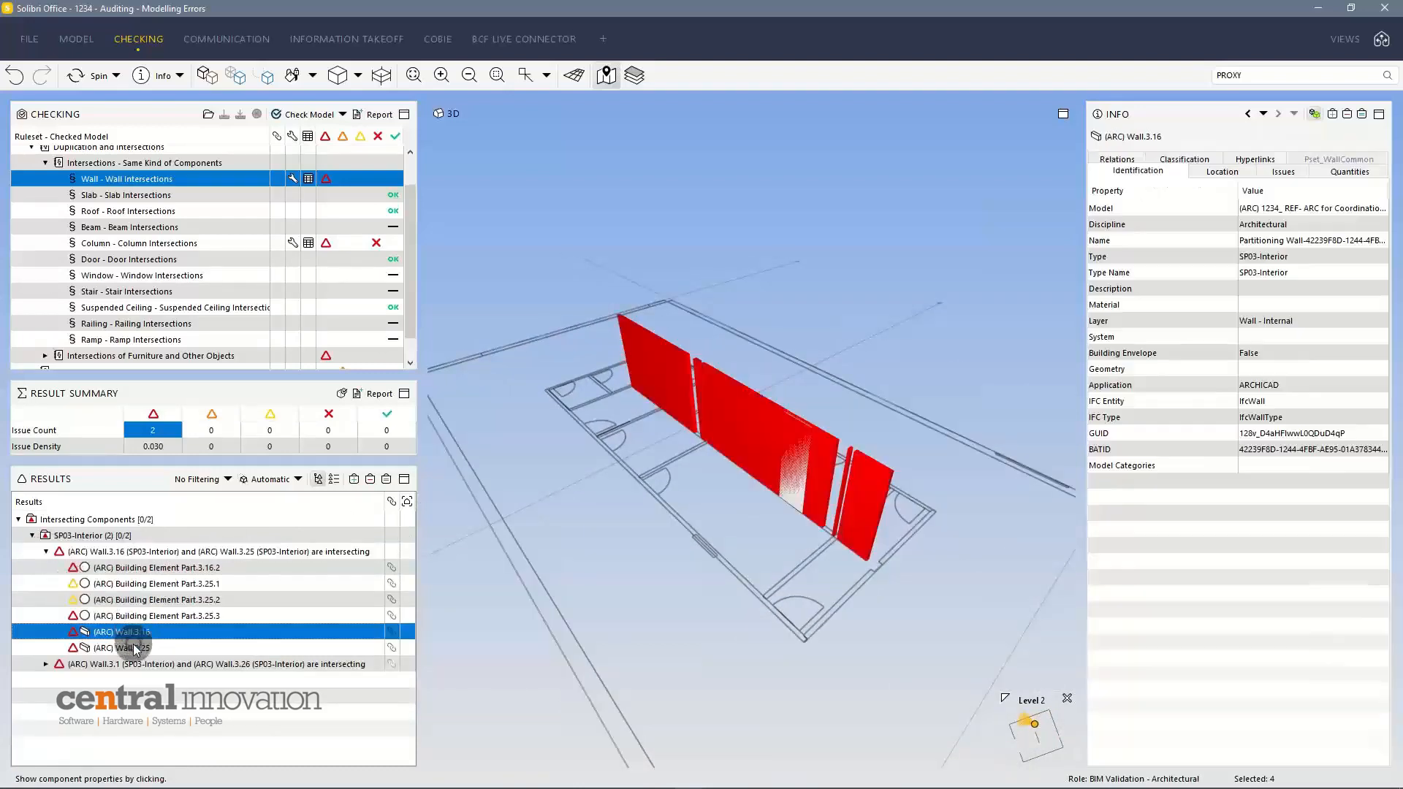
pyautogui.click(136, 648)
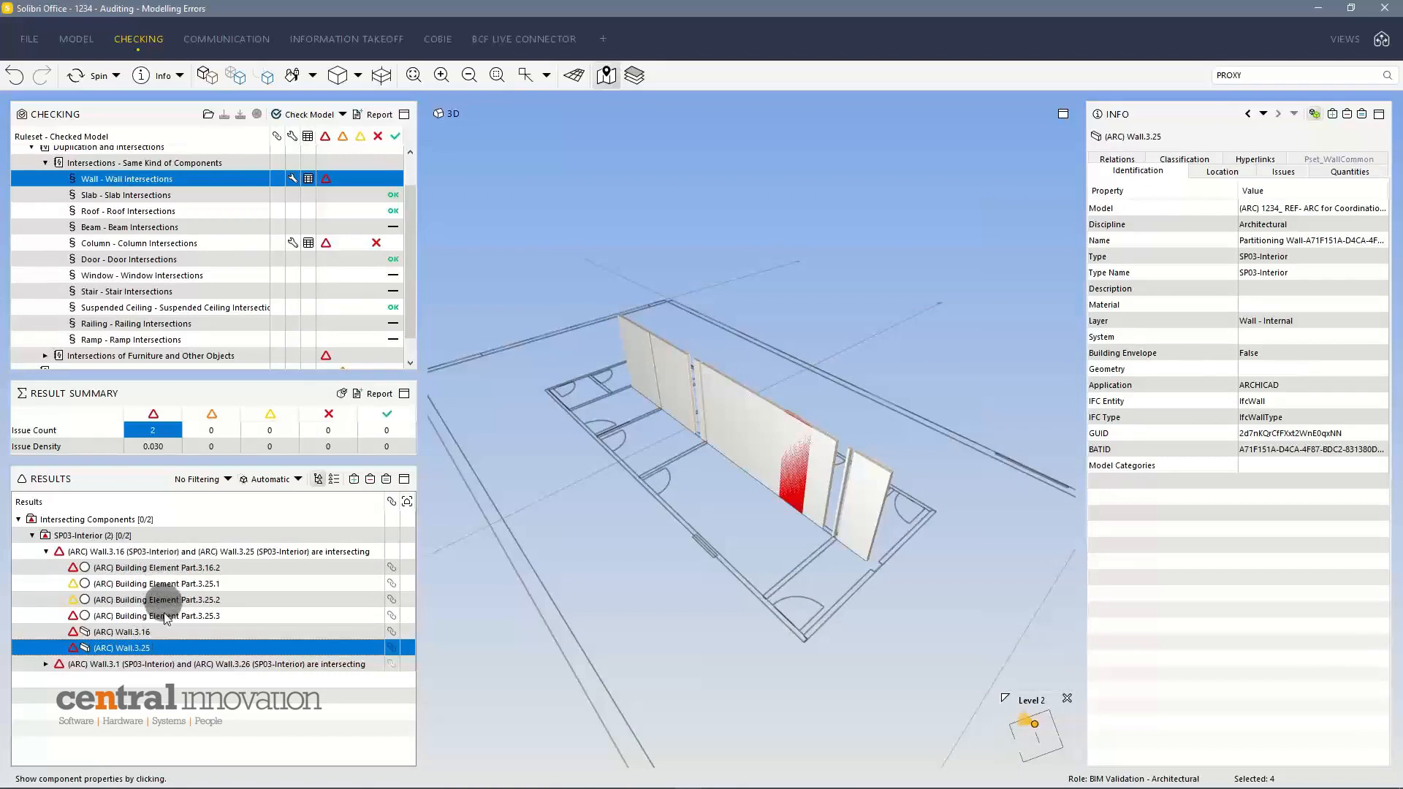
# Step: Collapse the first wall issue, expand the second one, and highlight Wall.3.1 and Wall.3.26 in turn to compare their positions
pyautogui.click(45, 552)
pyautogui.click(45, 568)
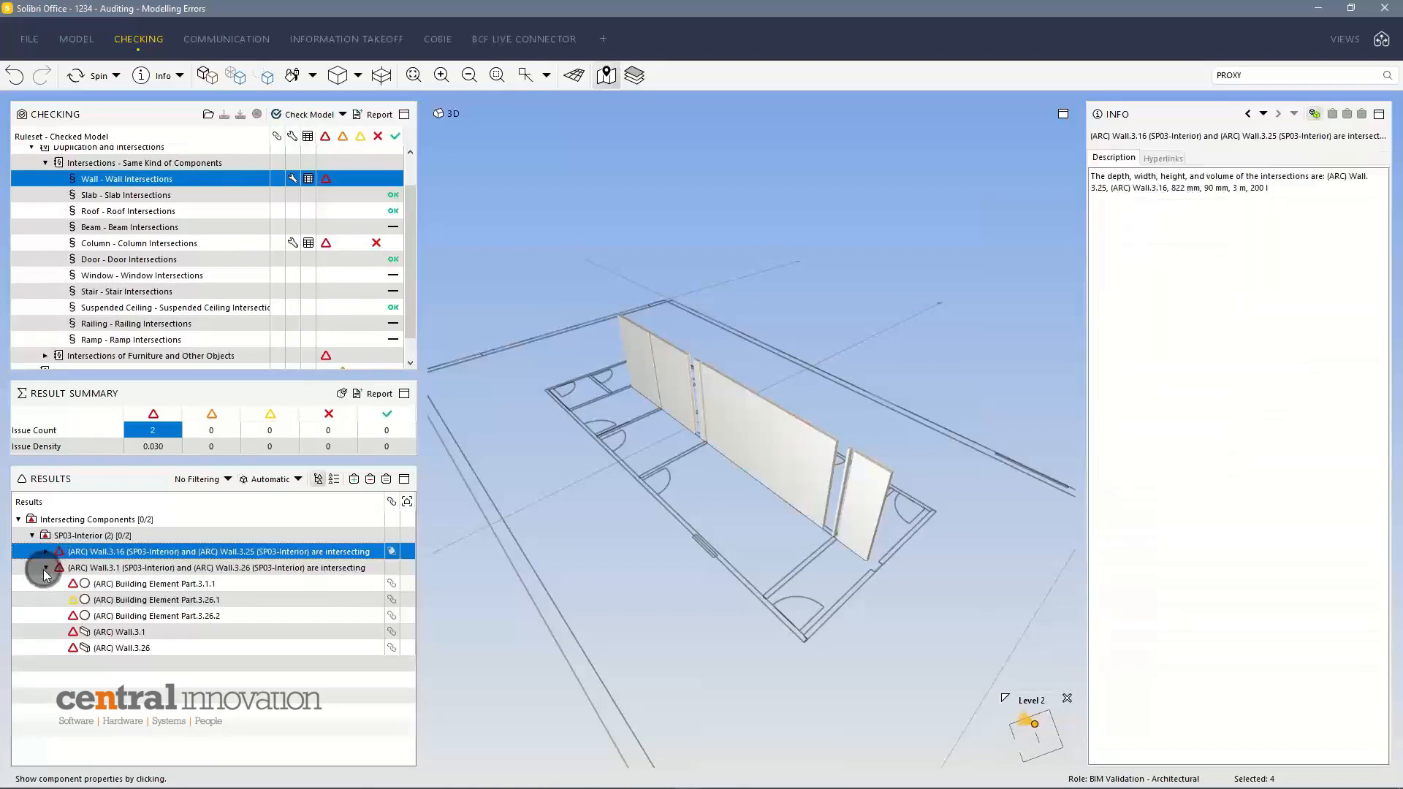
pyautogui.click(122, 632)
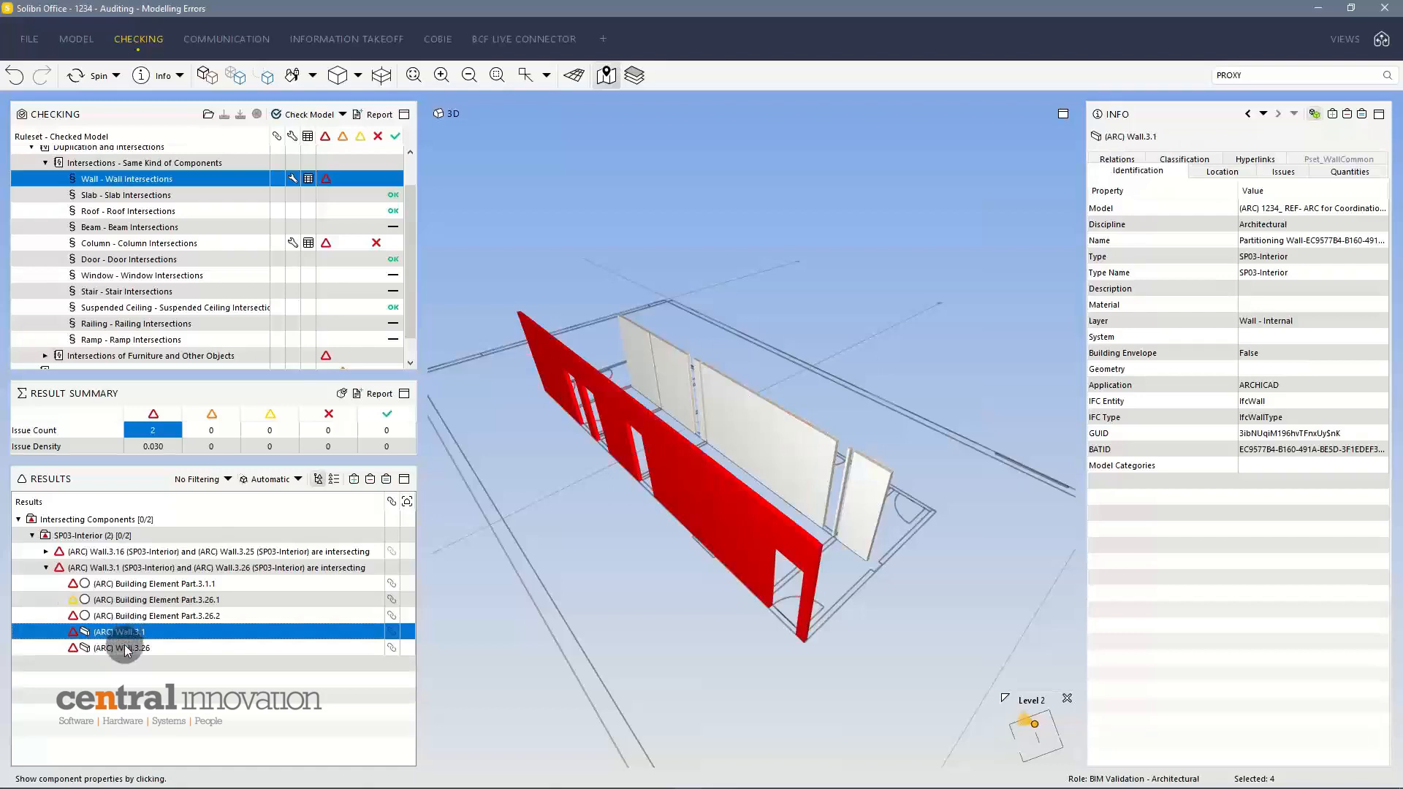
pyautogui.click(124, 648)
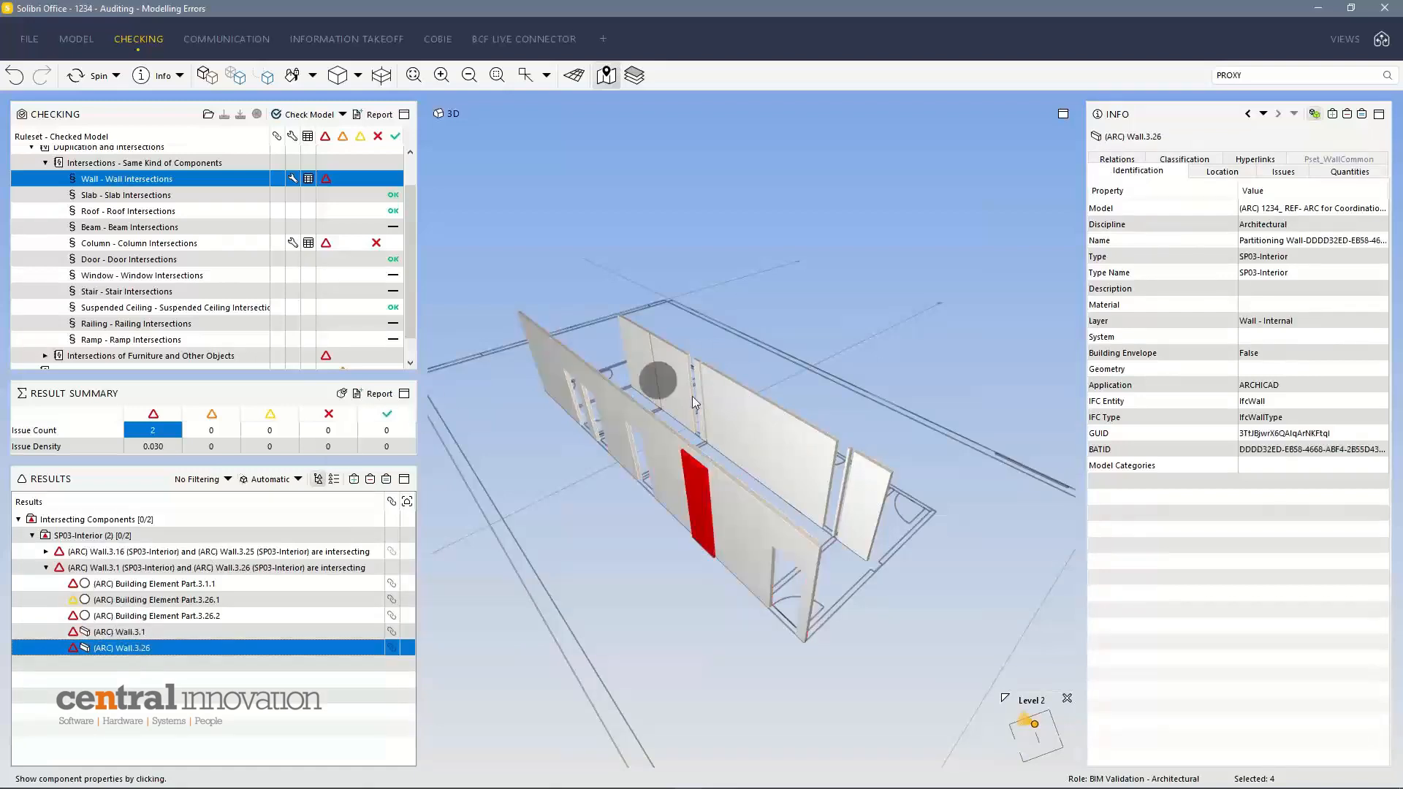
# Step: Show the Duplicate Components result of Column - Column Intersections in 3D and inspect Column.3.31 and Column.3.4 within it
pyautogui.click(187, 244)
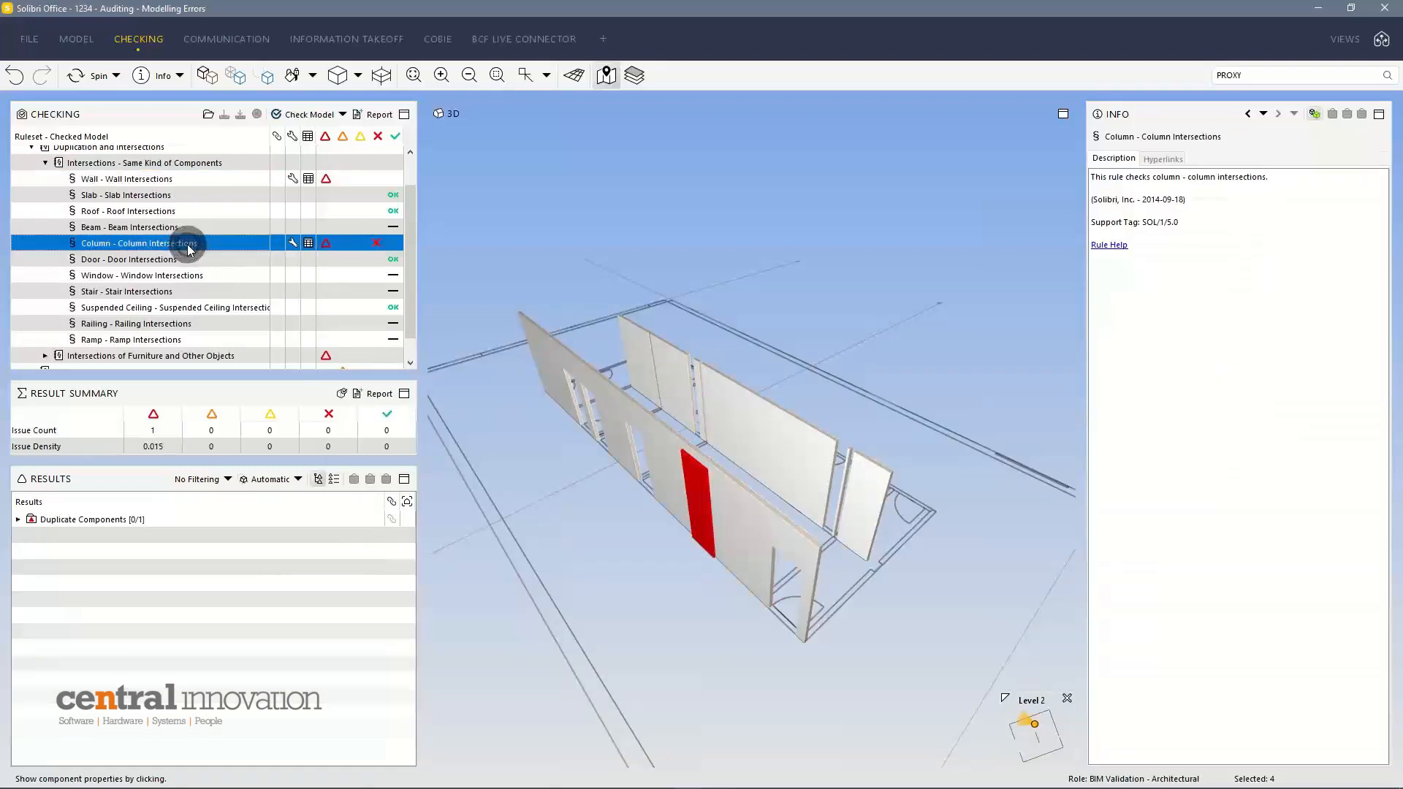
pyautogui.click(117, 520)
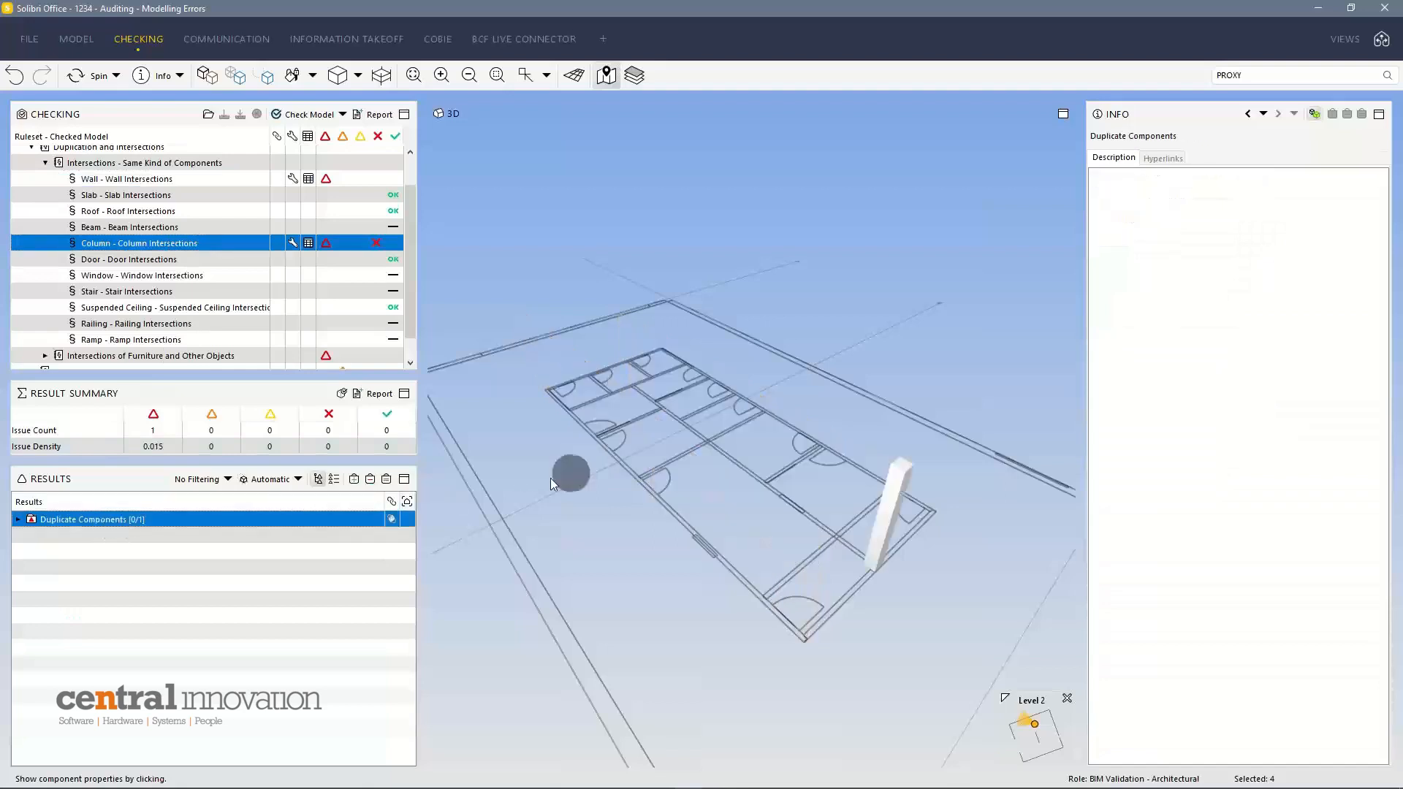
pyautogui.click(18, 519)
pyautogui.click(32, 535)
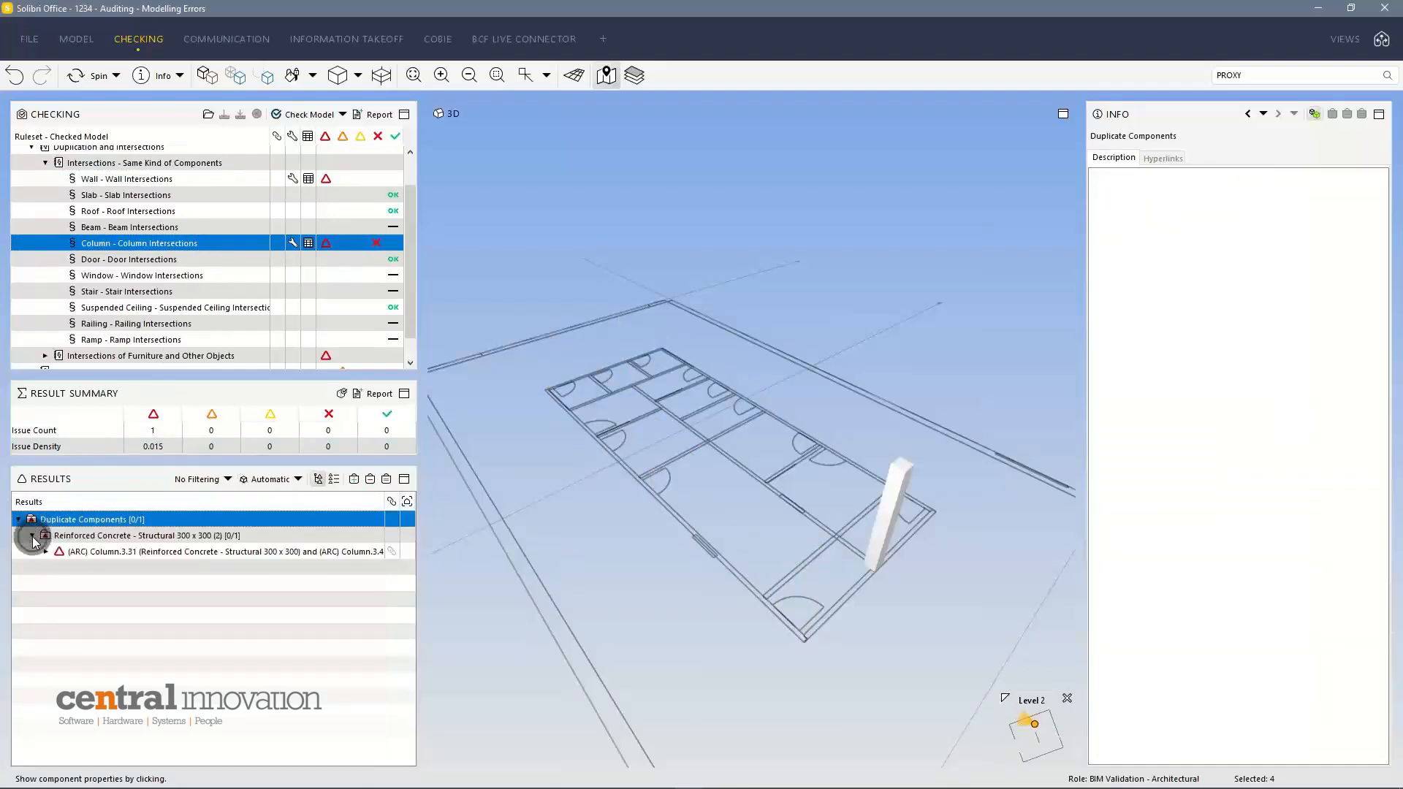
pyautogui.click(46, 552)
pyautogui.click(132, 581)
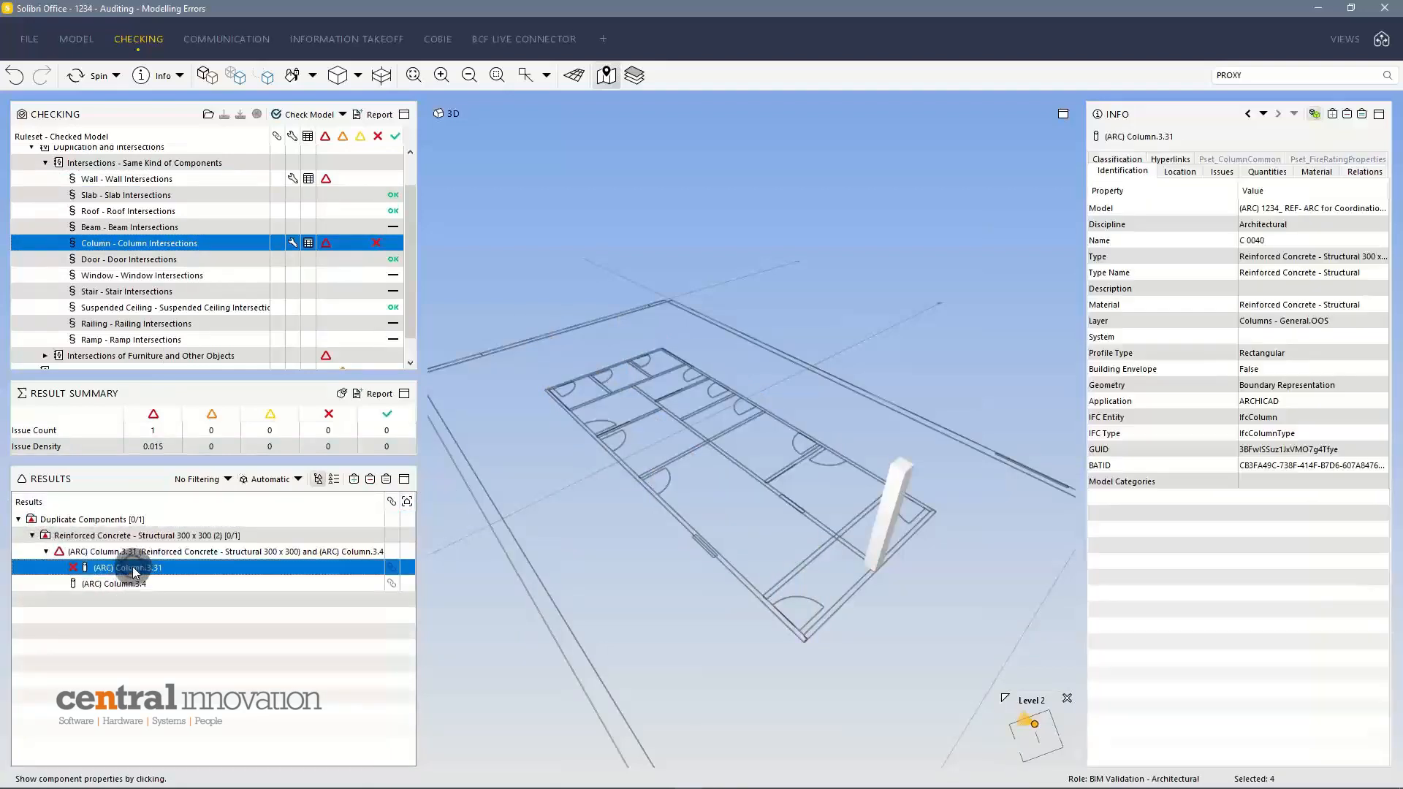
pyautogui.click(133, 579)
pyautogui.click(66, 535)
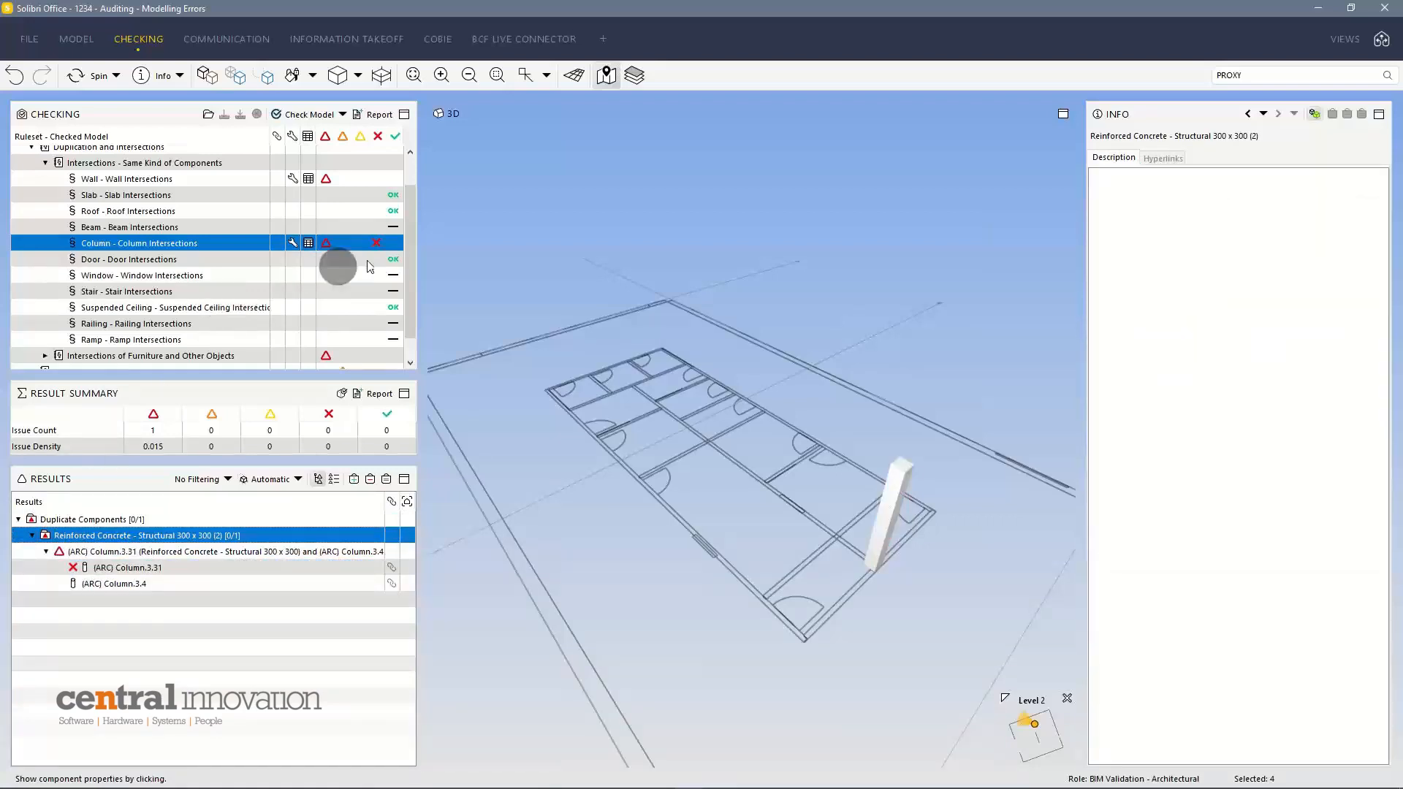
# Step: Expand Intersections of Furniture and Other Objects and open the results of the Objects and Other Components rule
pyautogui.moveTo(407, 273); pyautogui.dragTo(409, 332)
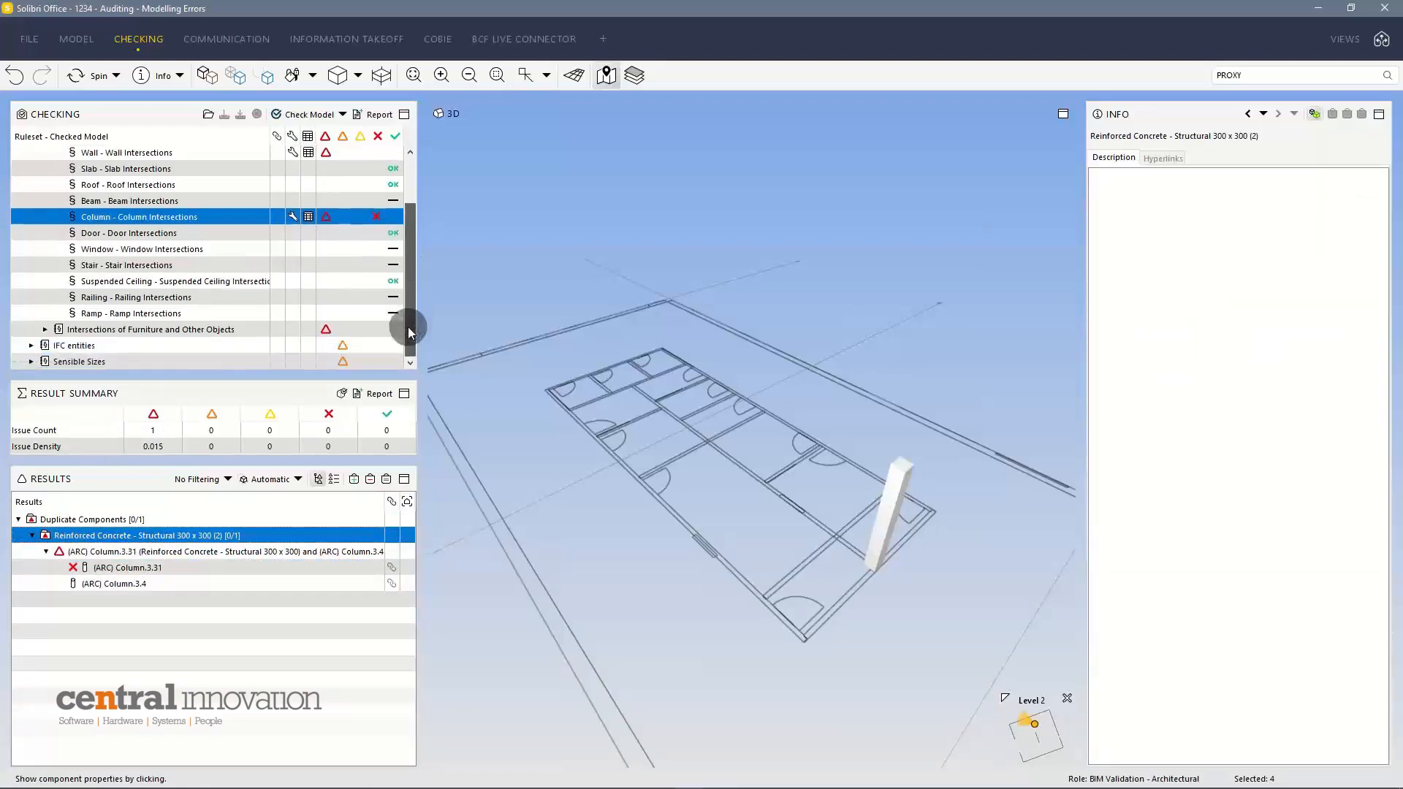
pyautogui.click(45, 329)
pyautogui.moveTo(411, 327); pyautogui.dragTo(411, 343)
pyautogui.click(188, 329)
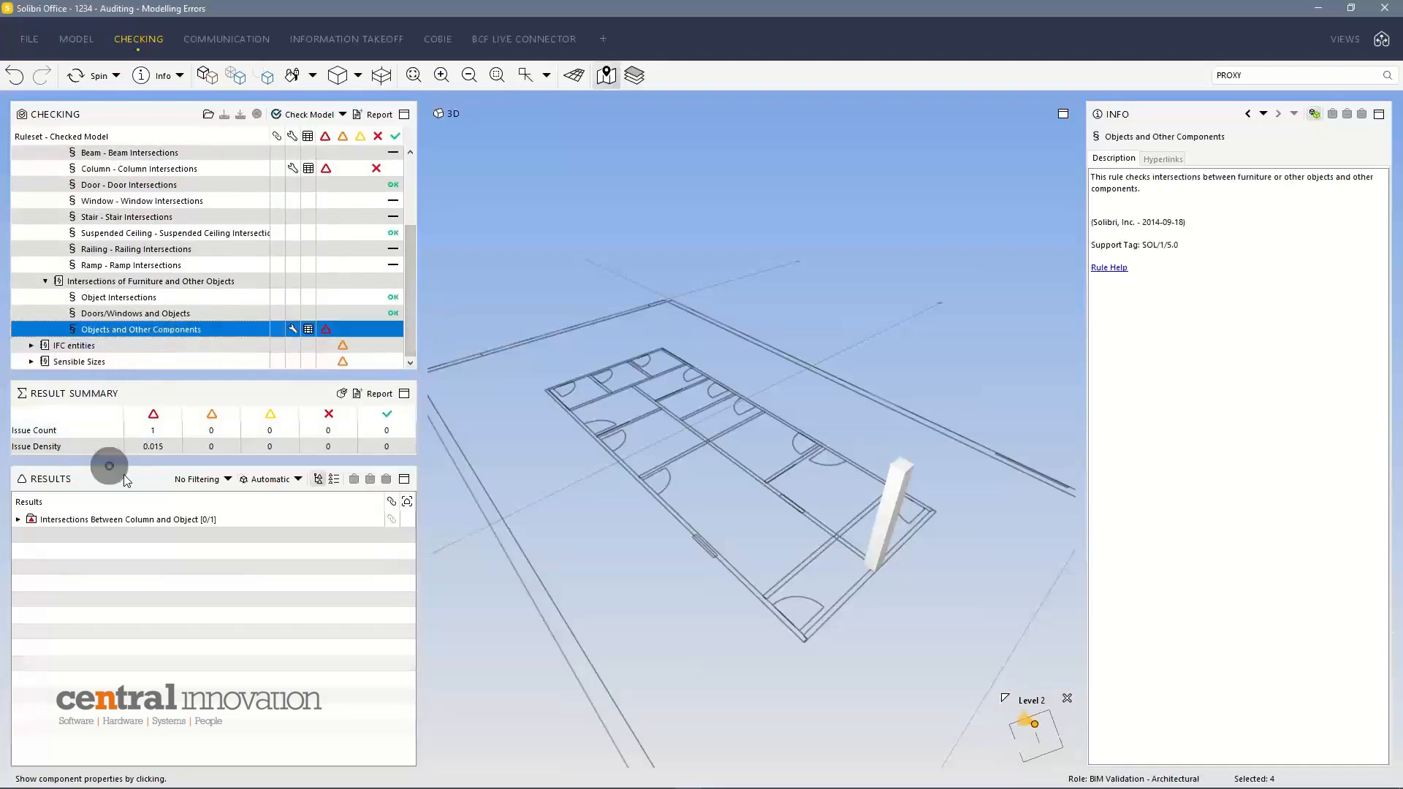
# Step: Expand Intersections Between Column and Object and examine the concrete columns inside the external cladding shell up close in 3D
pyautogui.click(18, 519)
pyautogui.click(32, 535)
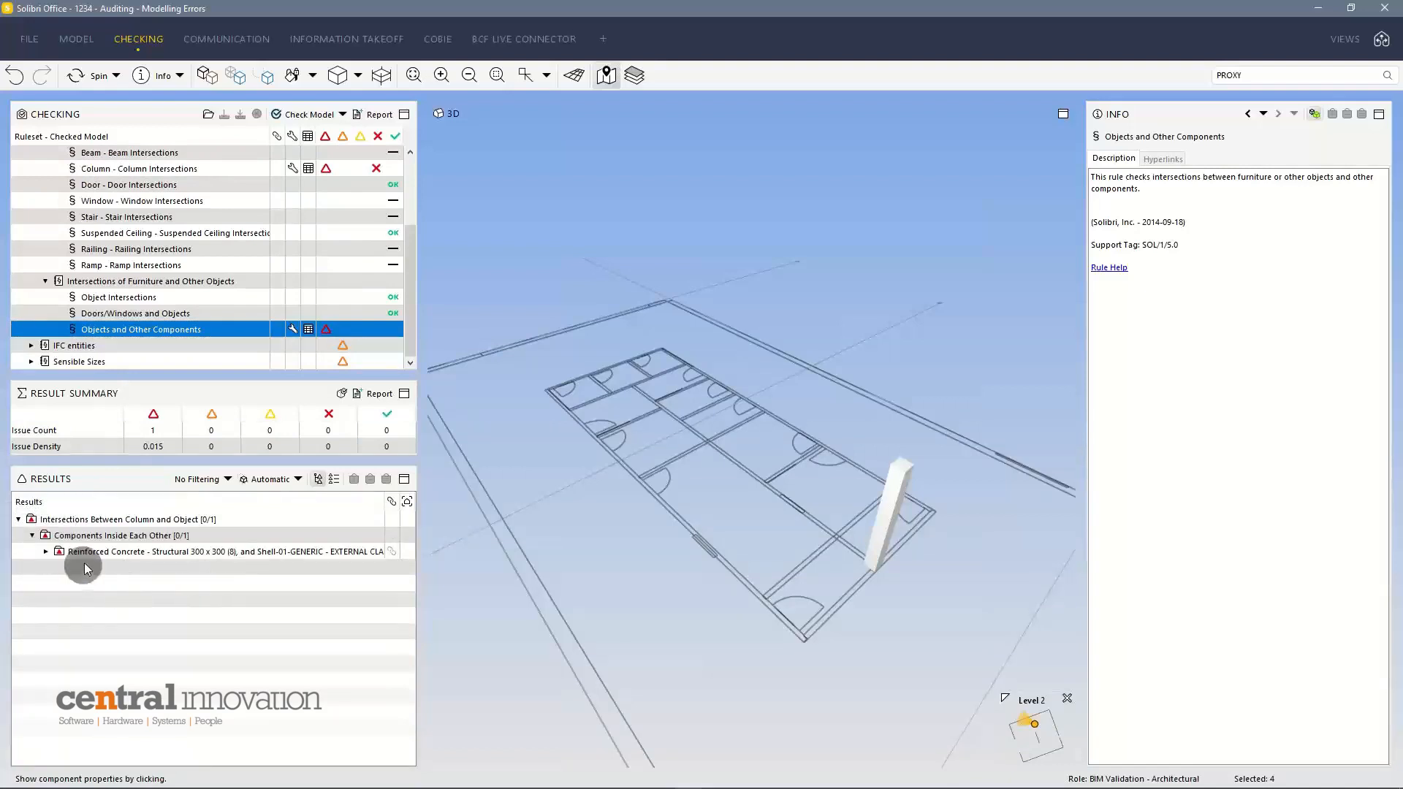
pyautogui.click(73, 536)
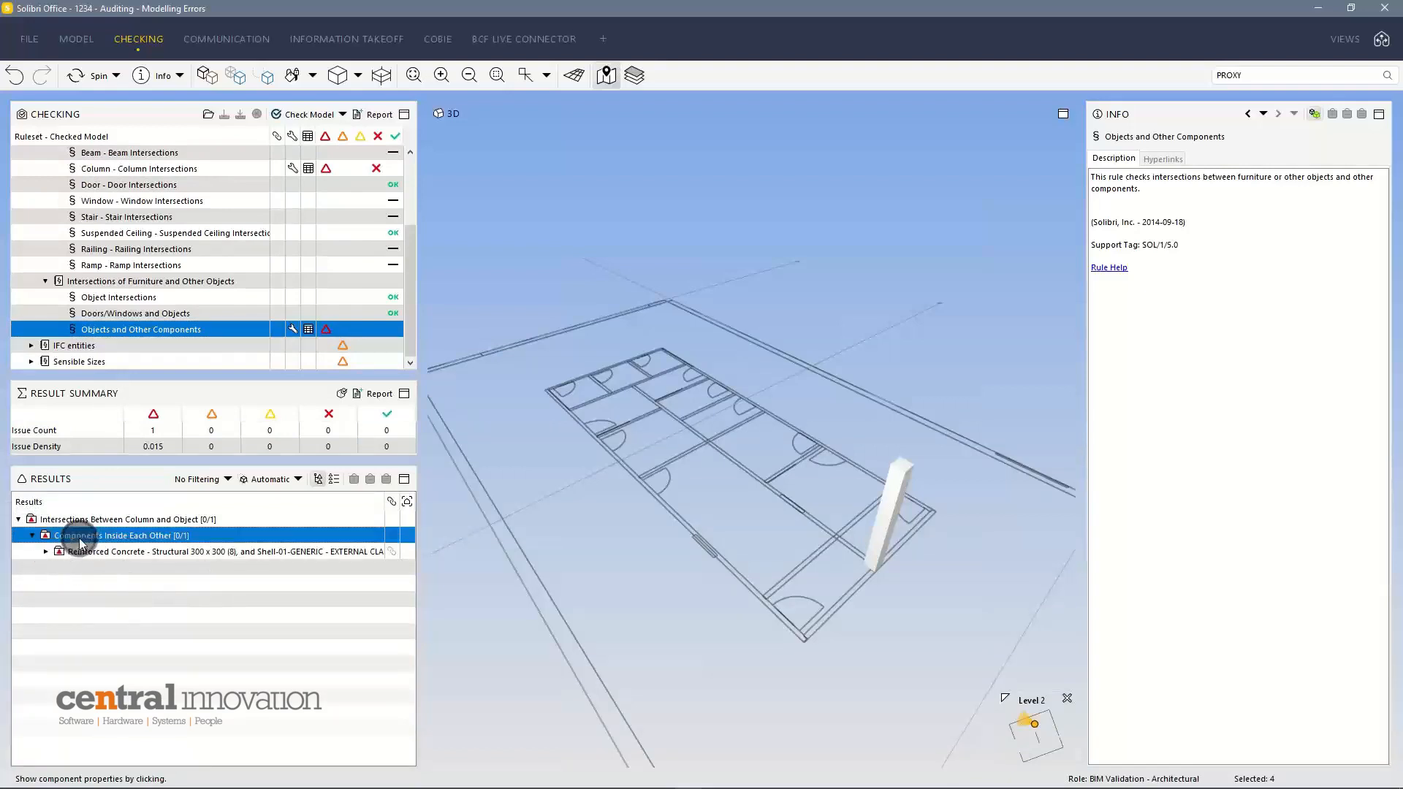
pyautogui.click(125, 553)
pyautogui.click(126, 553)
pyautogui.moveTo(636, 554); pyautogui.dragTo(616, 453)
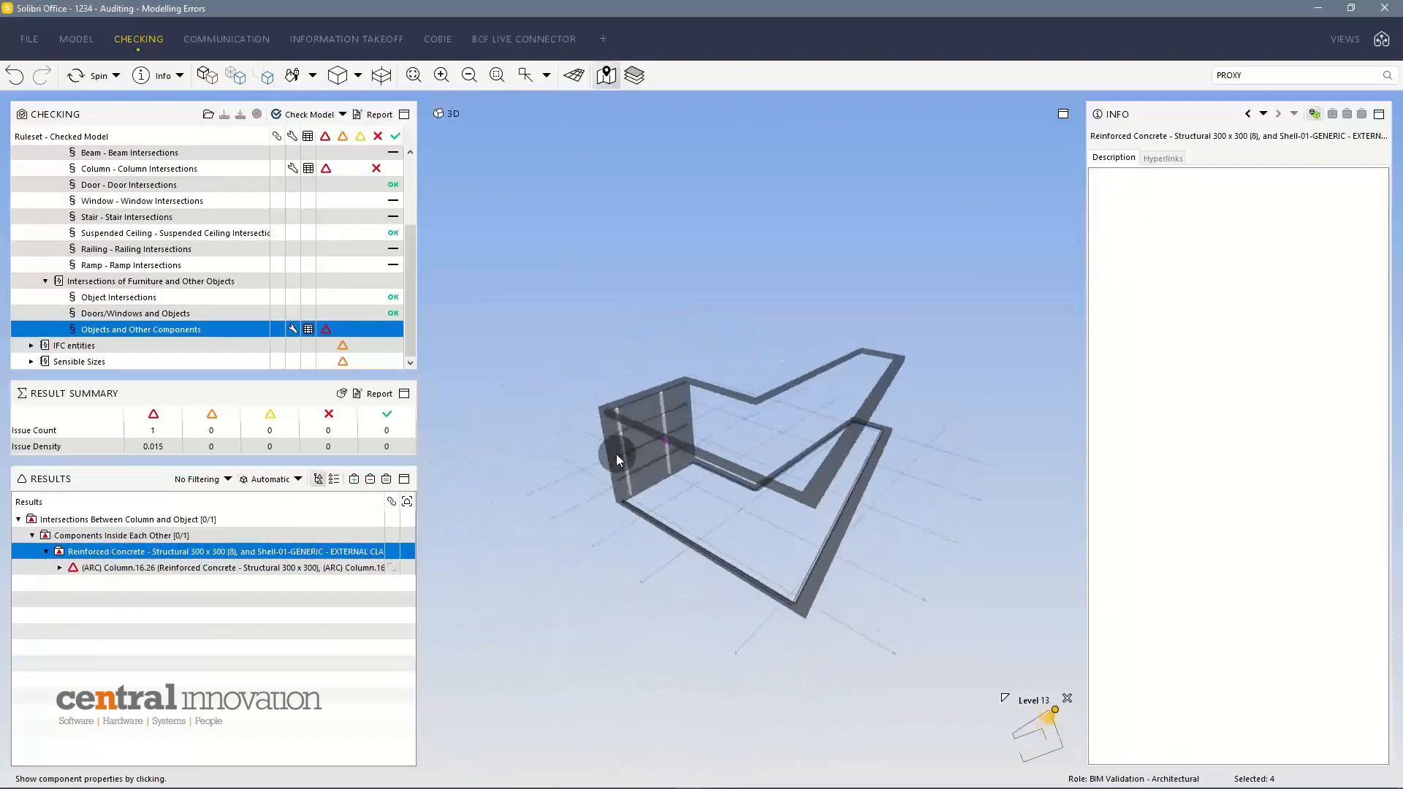
pyautogui.scroll(3, 616, 454)
pyautogui.moveTo(631, 356); pyautogui.dragTo(599, 438)
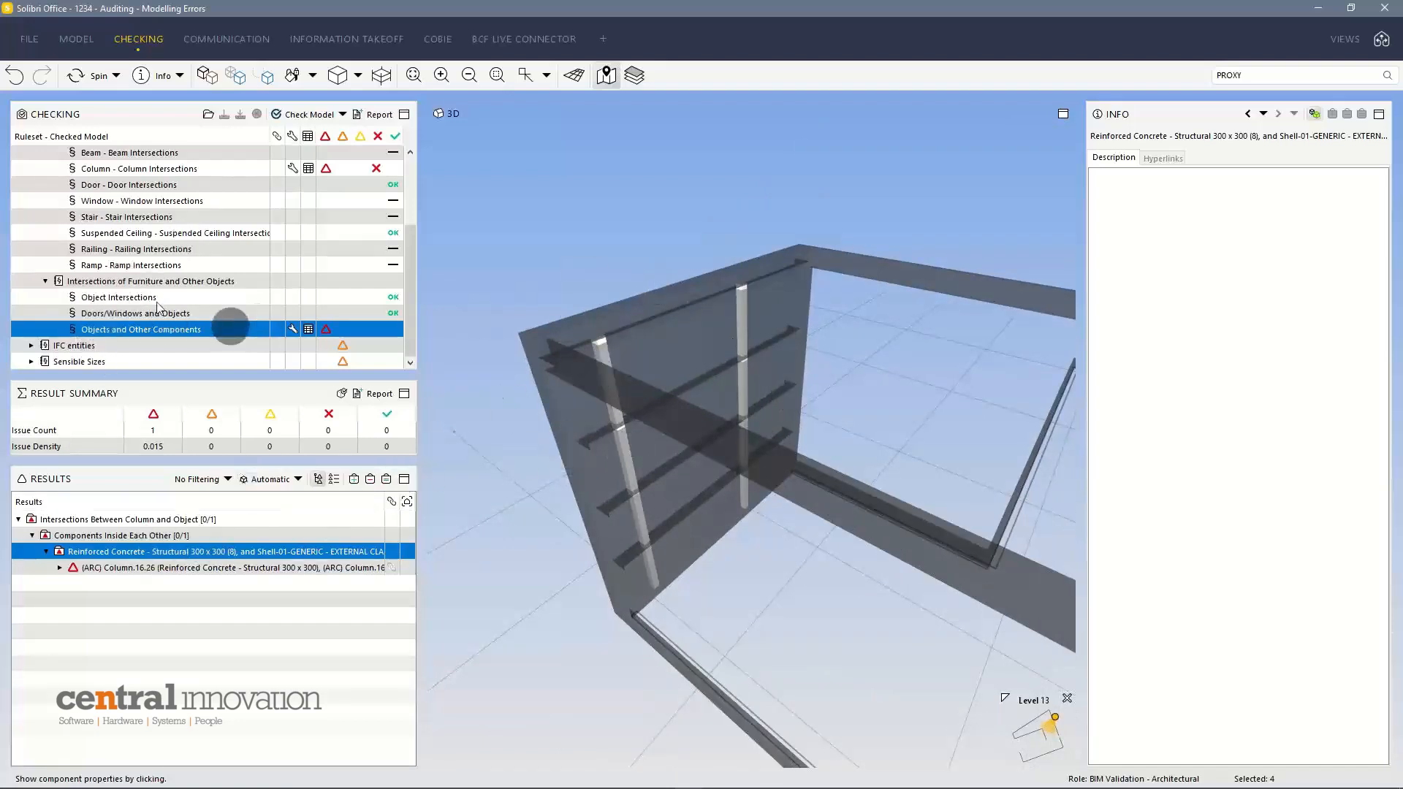
# Step: Collapse the Intersections - Same Kind of Components group and the whole Duplication and Intersections ruleset
pyautogui.scroll(3, 146, 285)
pyautogui.scroll(1, 146, 286)
pyautogui.click(46, 202)
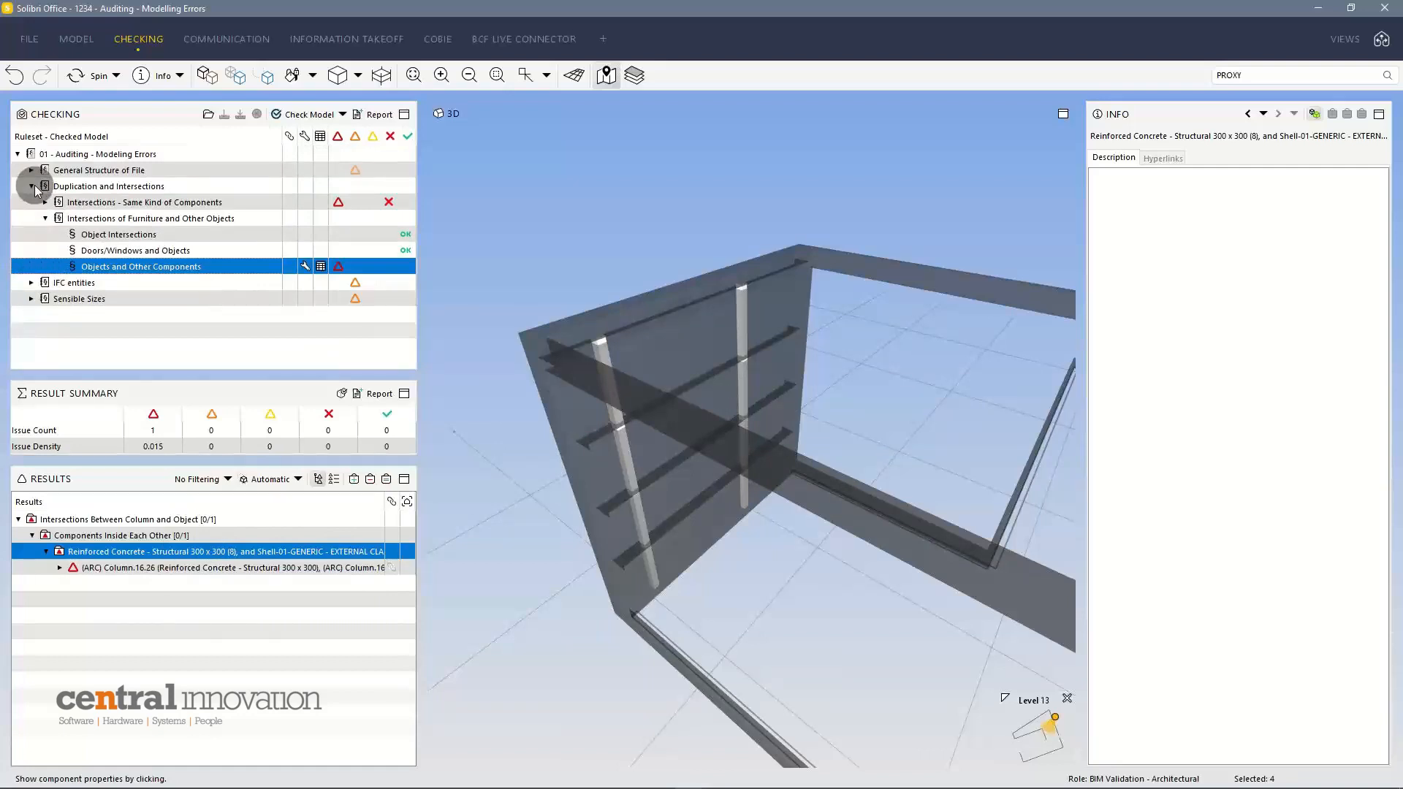
pyautogui.click(32, 186)
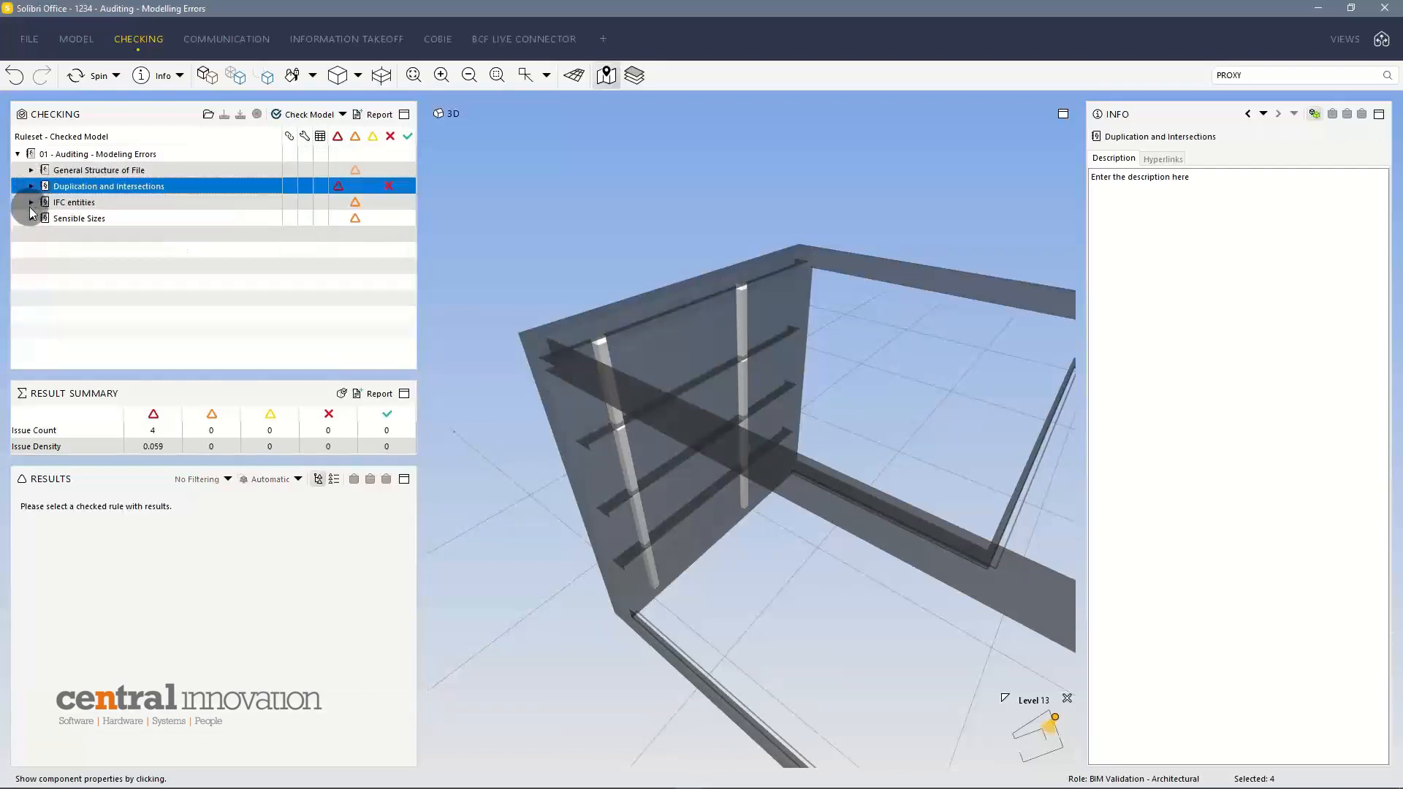
# Step: Expand IFC entities and review the rule parameters of Check Original Archicad Classification
pyautogui.click(31, 204)
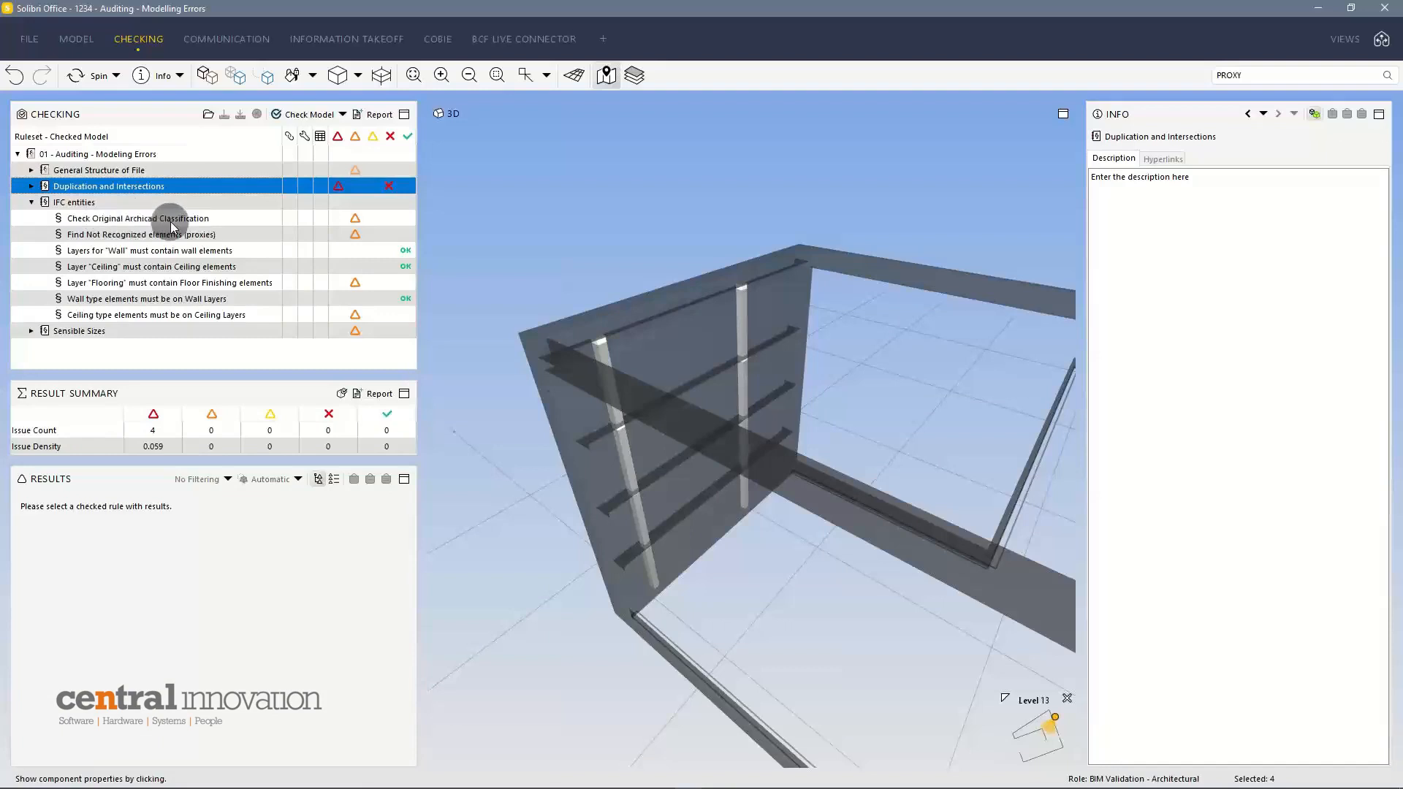
pyautogui.click(196, 220)
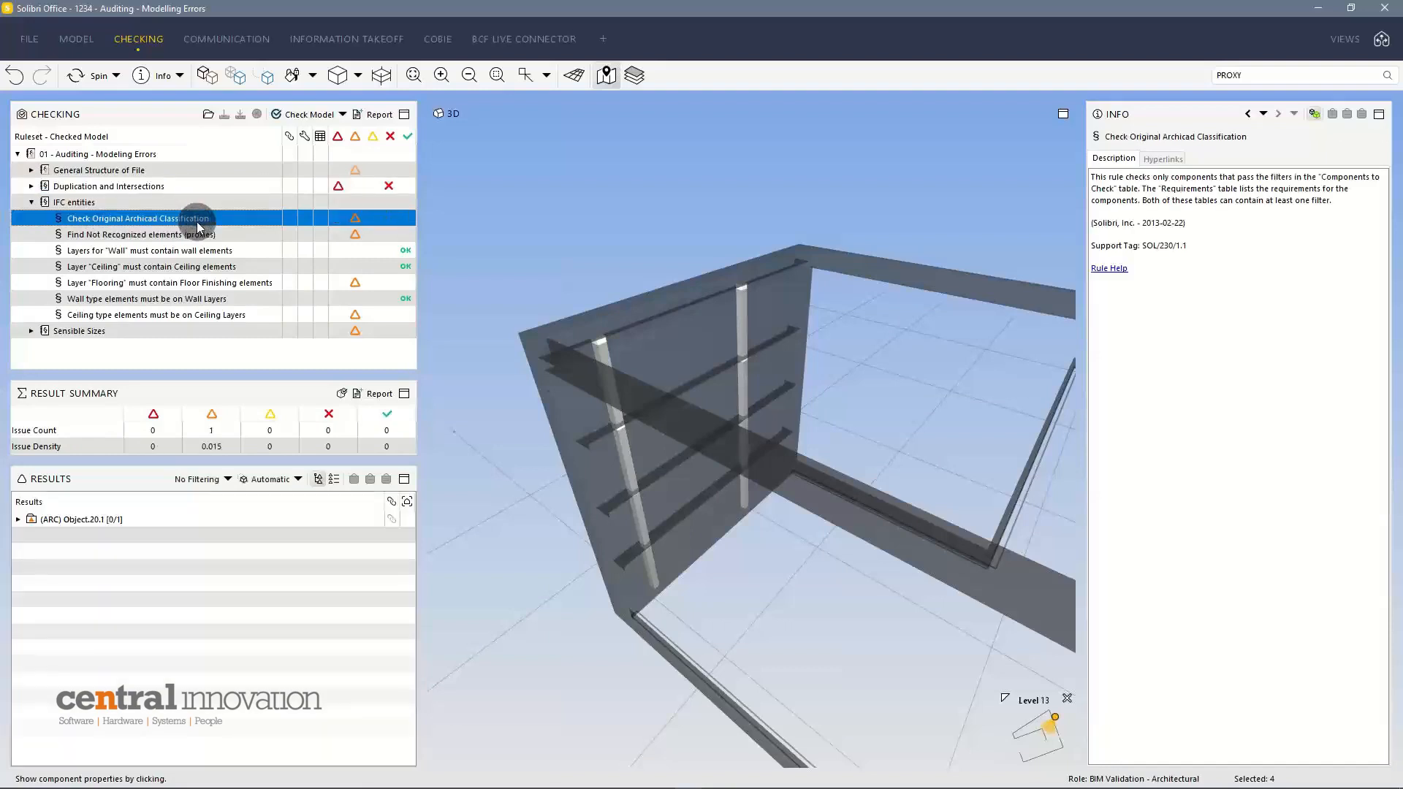
pyautogui.rightClick(204, 219)
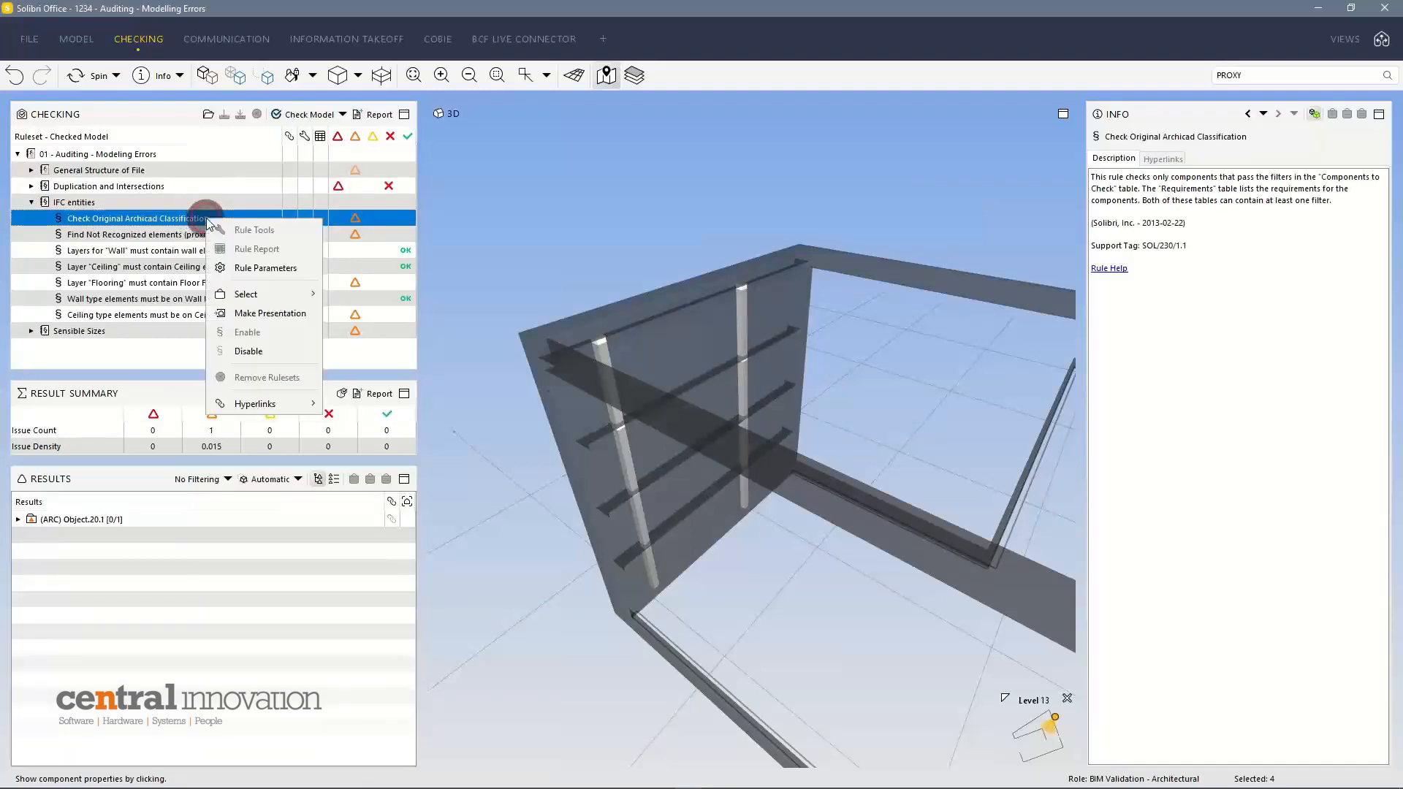
pyautogui.click(251, 271)
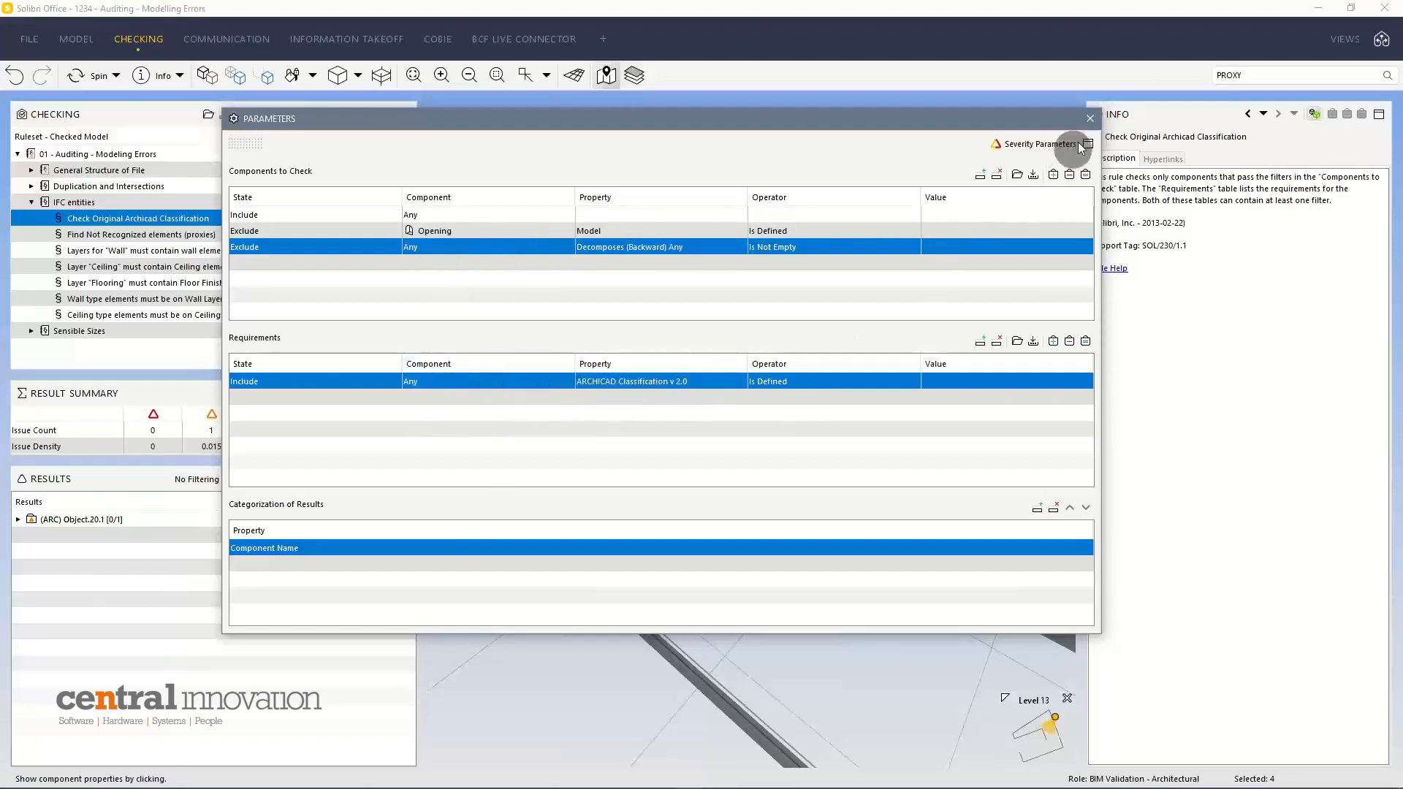
# Step: Close the rule parameters, expand the Object.20.1 classification issue down to its component and inspect the shell in 3D
pyautogui.click(1090, 119)
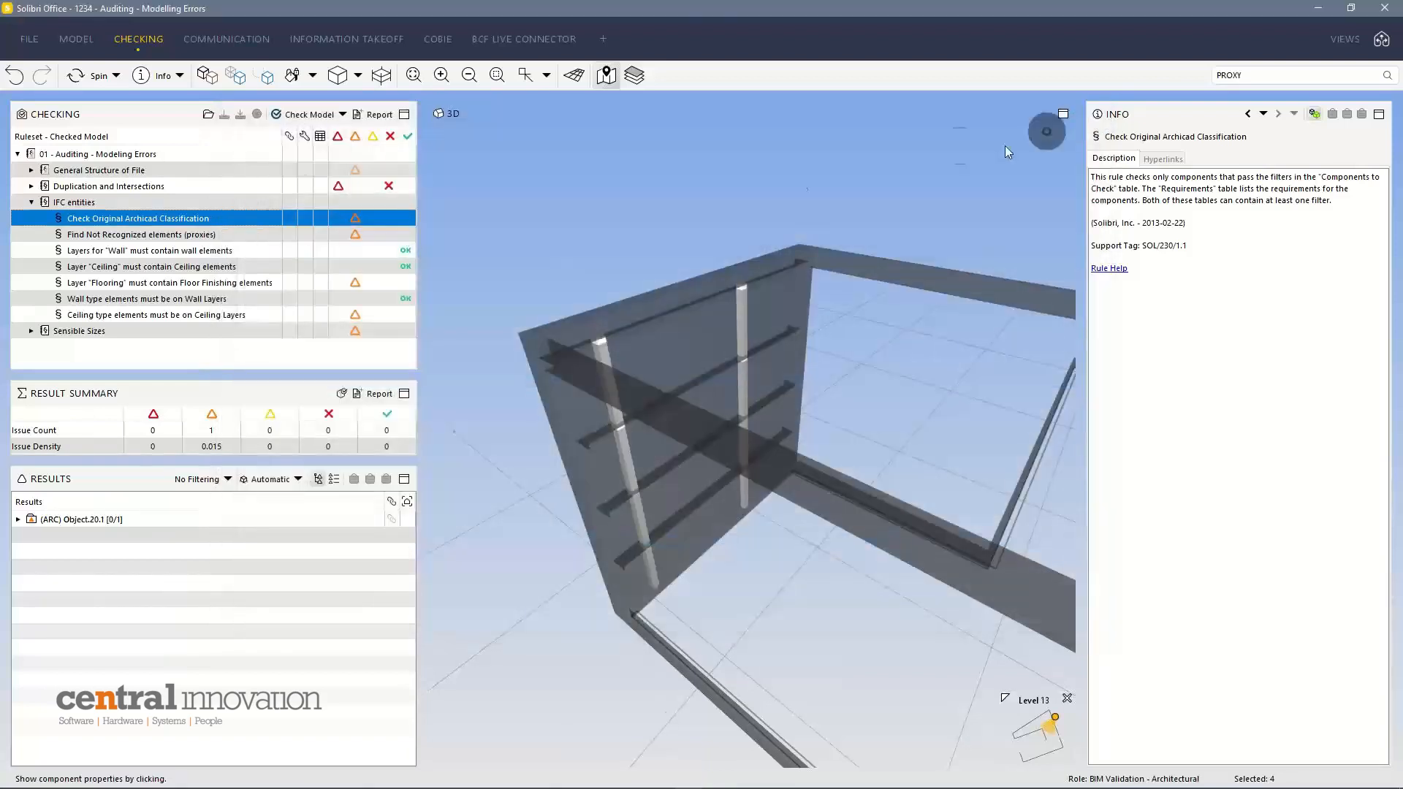
pyautogui.click(72, 520)
pyautogui.click(19, 519)
pyautogui.click(57, 539)
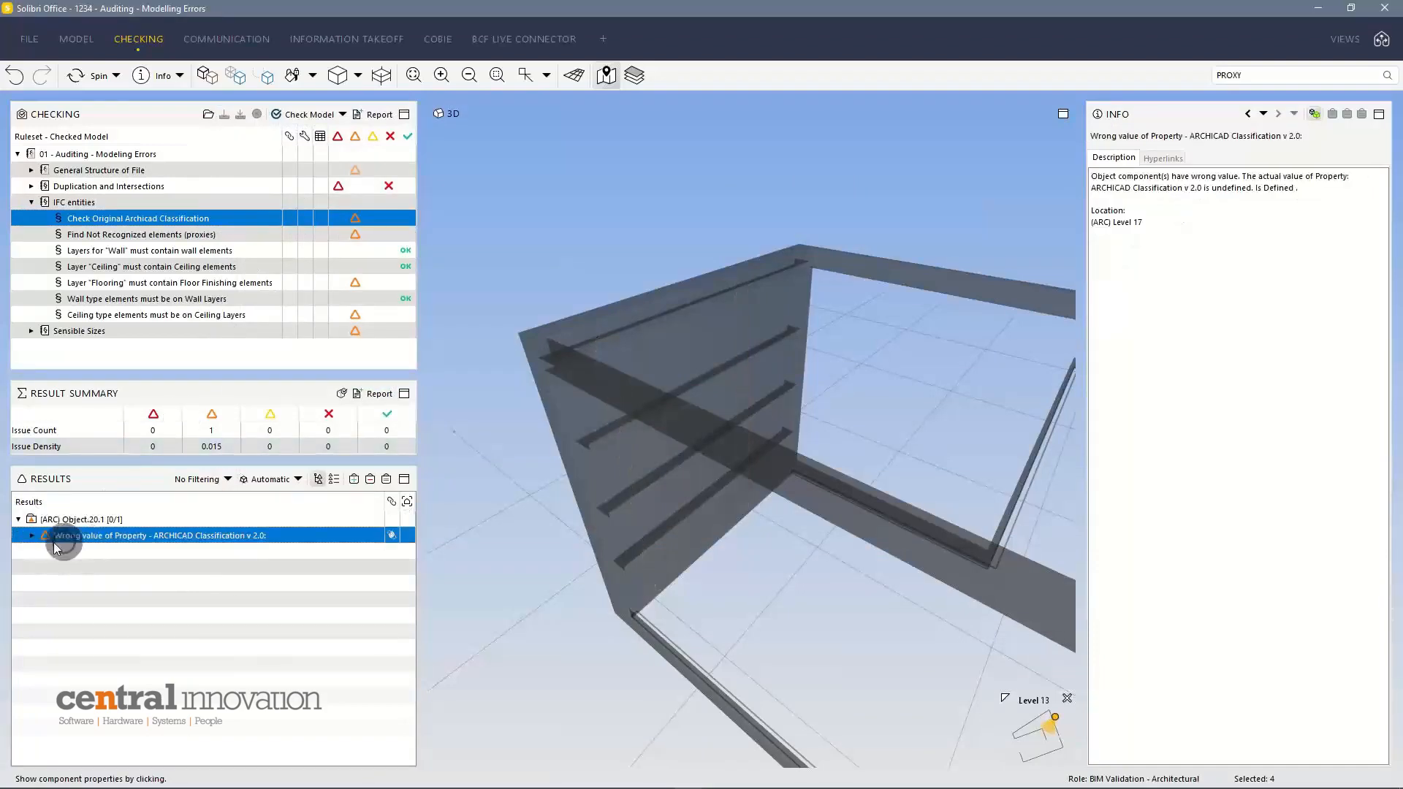
pyautogui.click(31, 536)
pyautogui.click(103, 552)
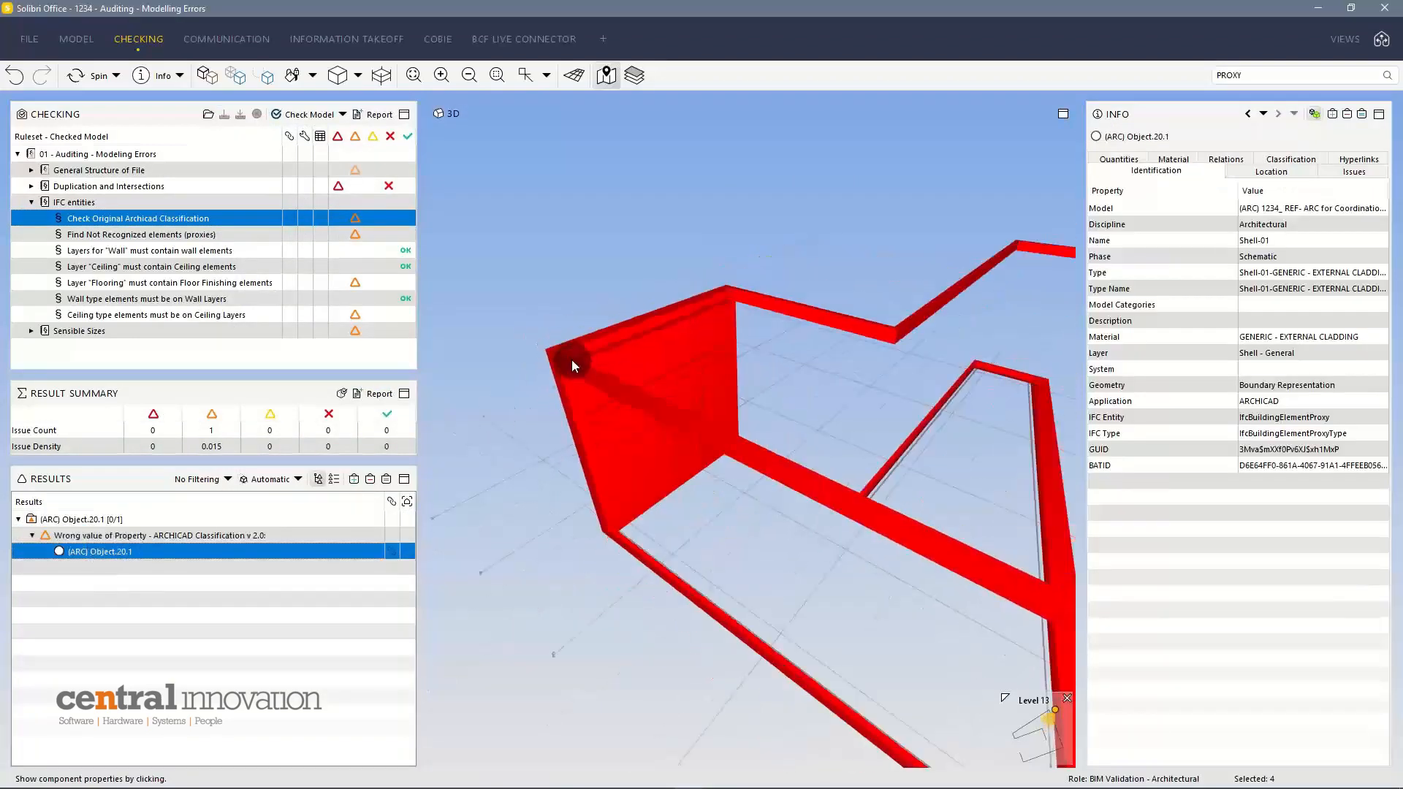
pyautogui.scroll(-3, 645, 357)
pyautogui.moveTo(649, 358); pyautogui.dragTo(591, 355, button='middle')
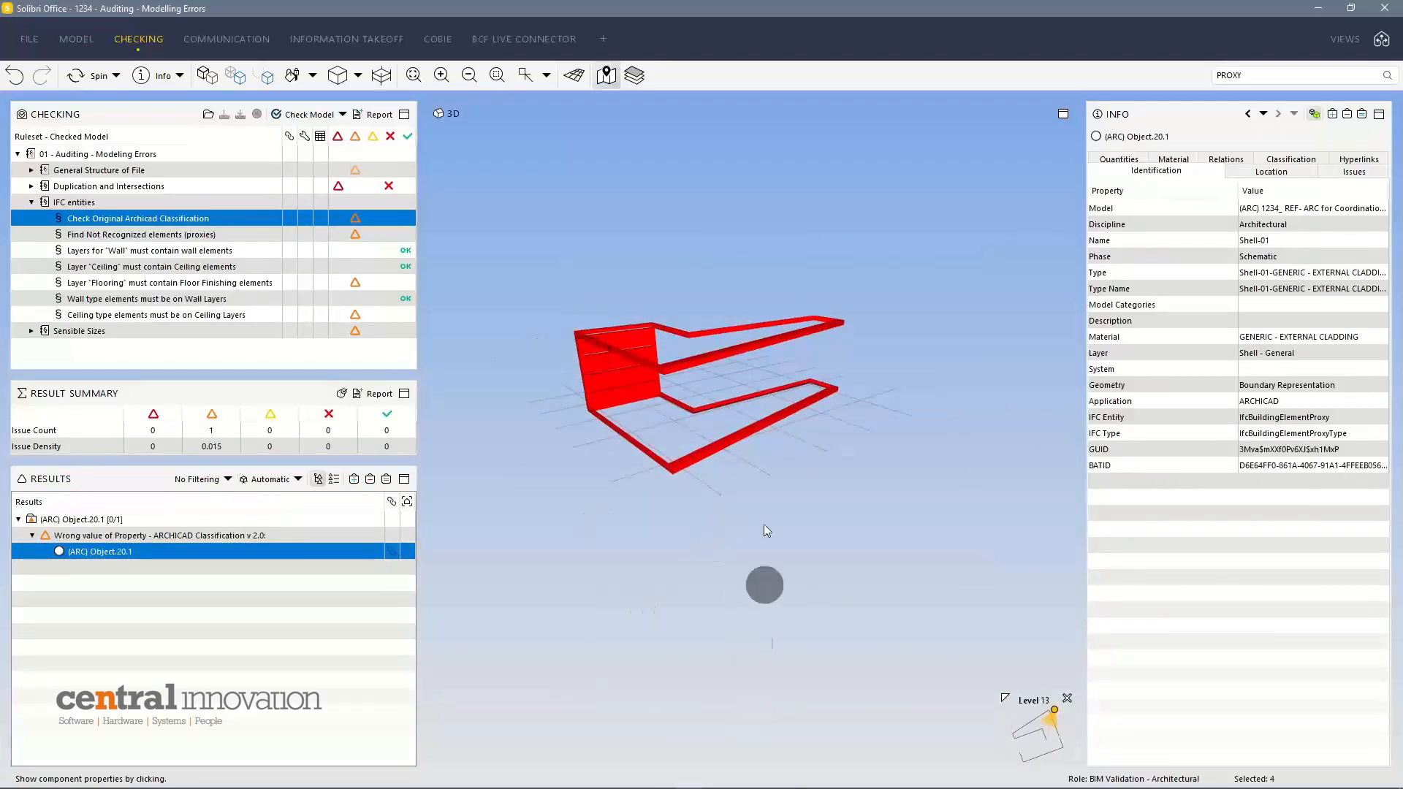
# Step: Open the results of Find Not Recognized elements (proxies), expand Generic / Proxies and show the IFCProxy issue in 3D
pyautogui.click(32, 203)
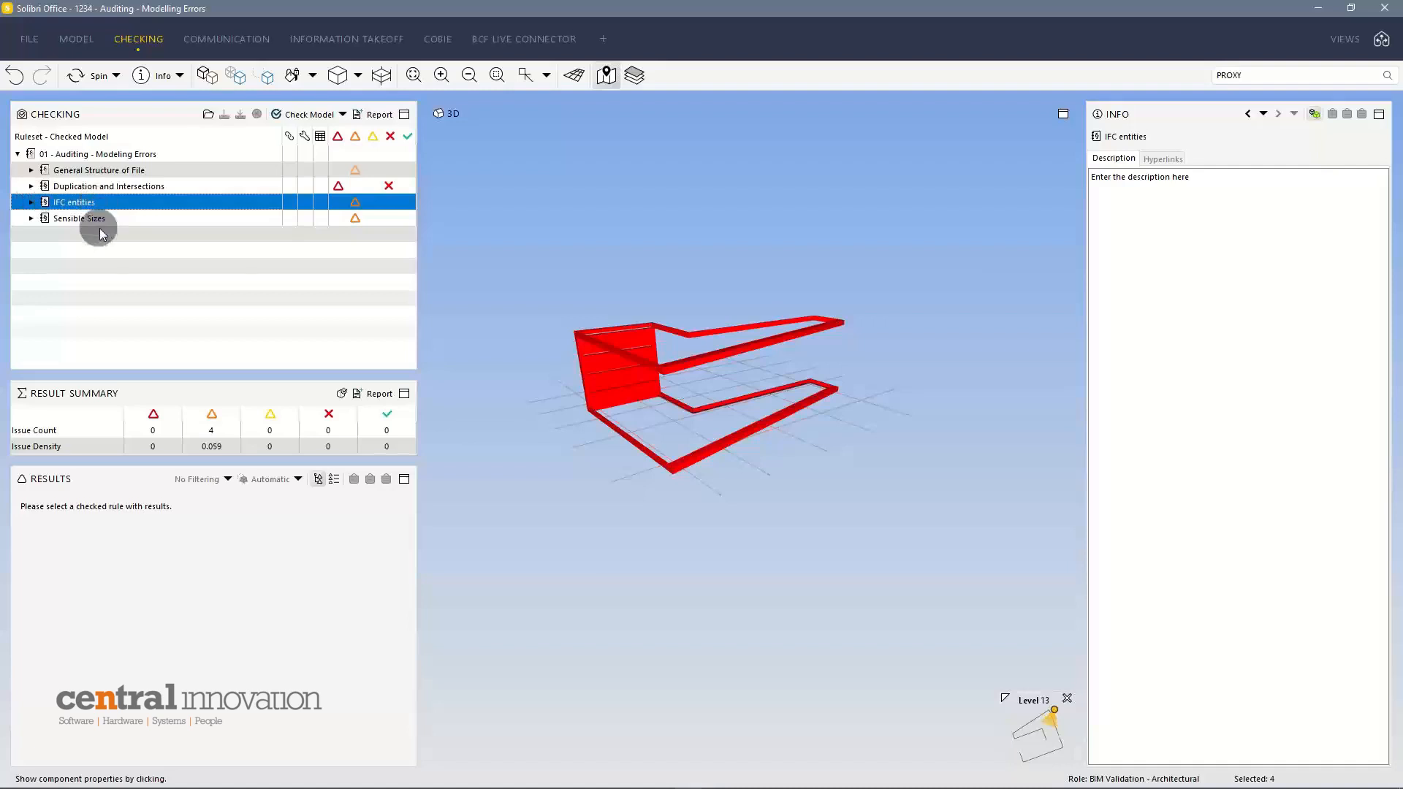
pyautogui.click(32, 204)
pyautogui.click(188, 236)
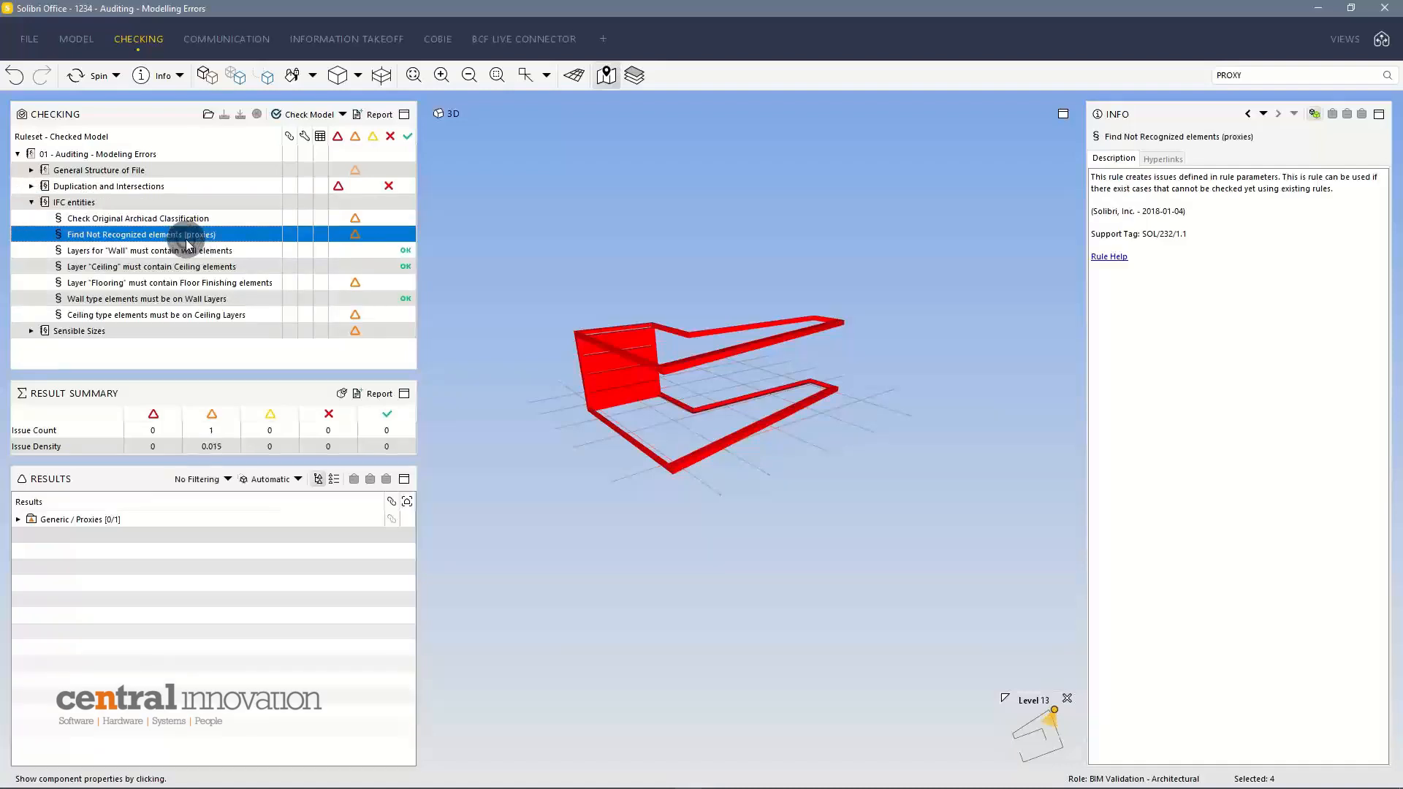
pyautogui.click(18, 520)
pyautogui.click(32, 535)
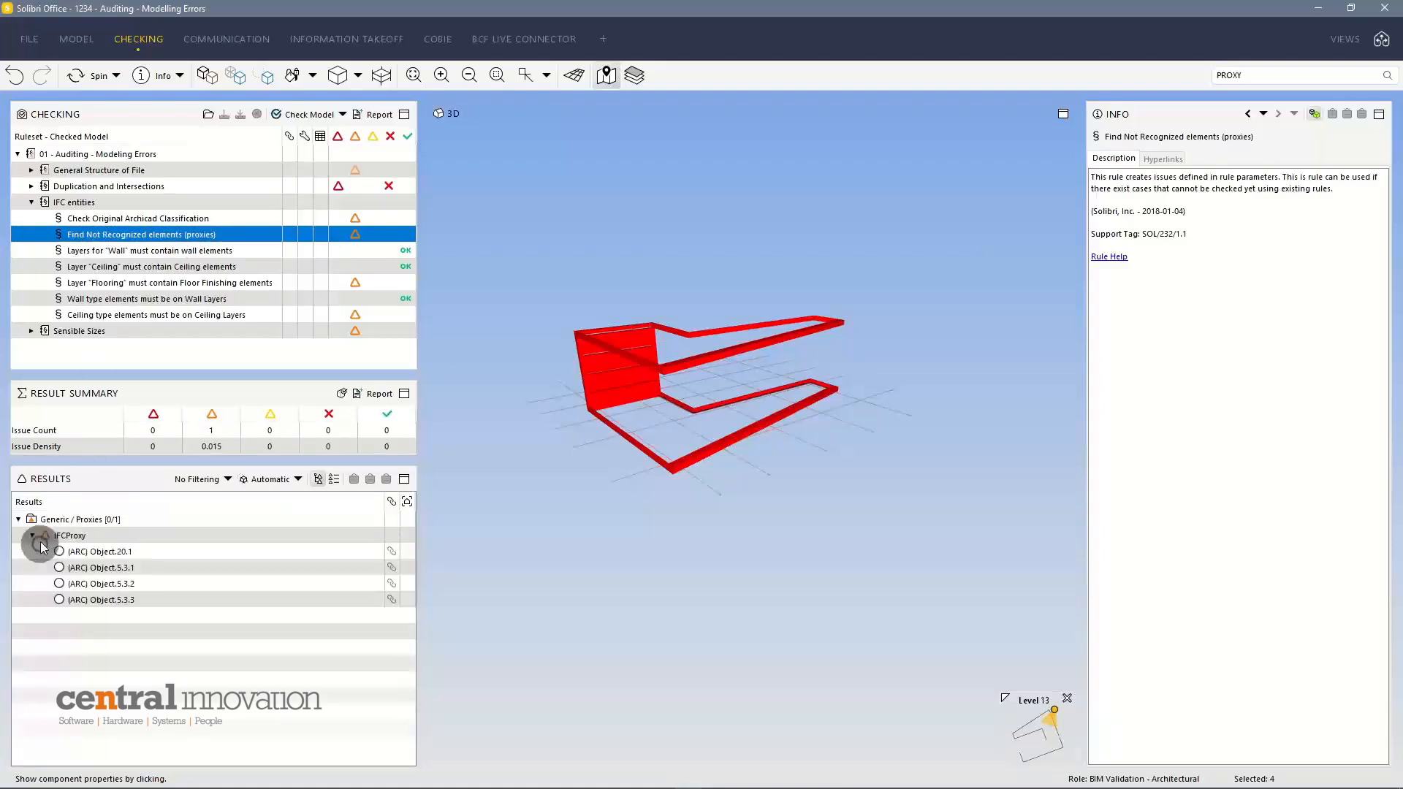
pyautogui.click(107, 534)
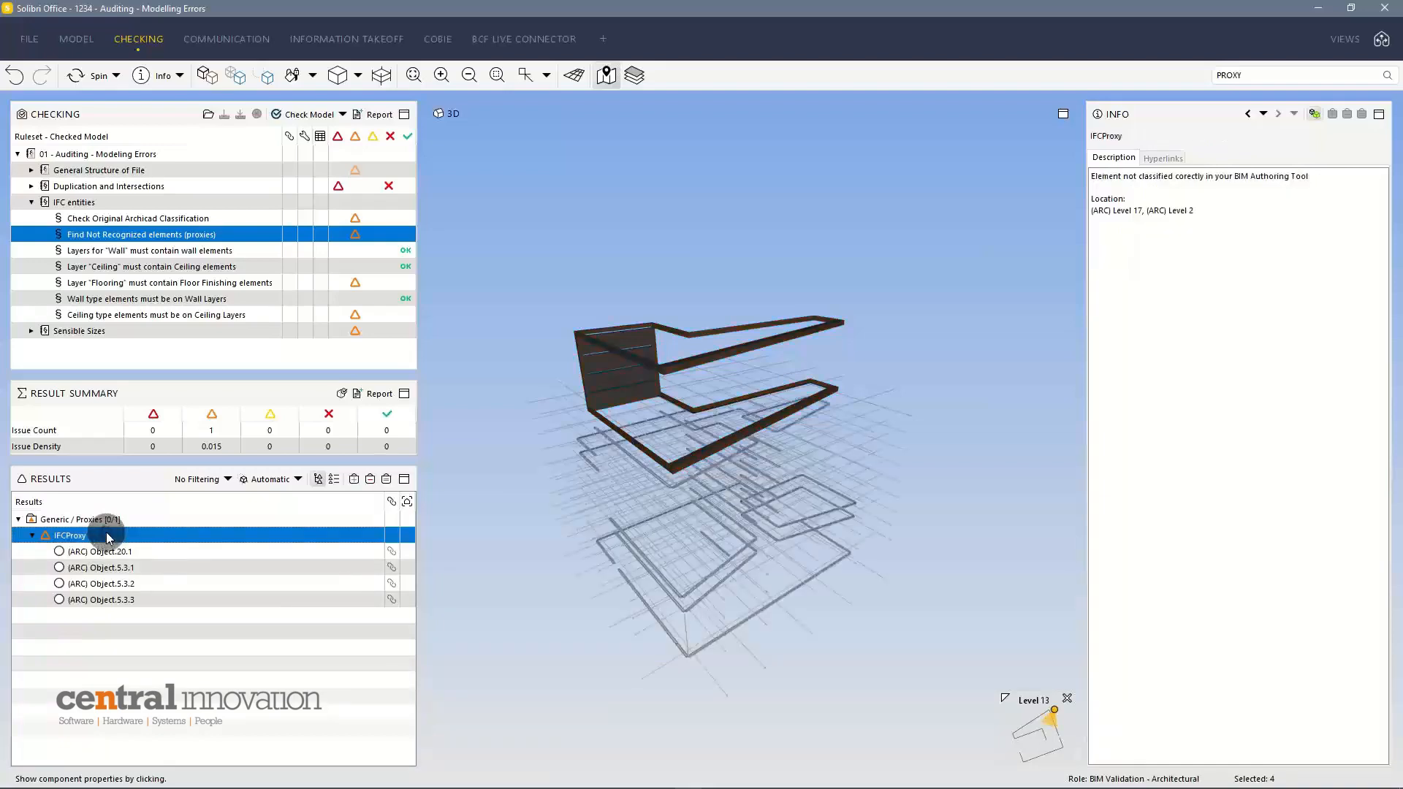
# Step: Examine the vertical frame up close and review the properties of Object.5.3.1, Object.5.3.2 and Object.5.3.3
pyautogui.moveTo(628, 638); pyautogui.dragTo(611, 513)
pyautogui.scroll(4, 683, 637)
pyautogui.moveTo(620, 707); pyautogui.dragTo(695, 658)
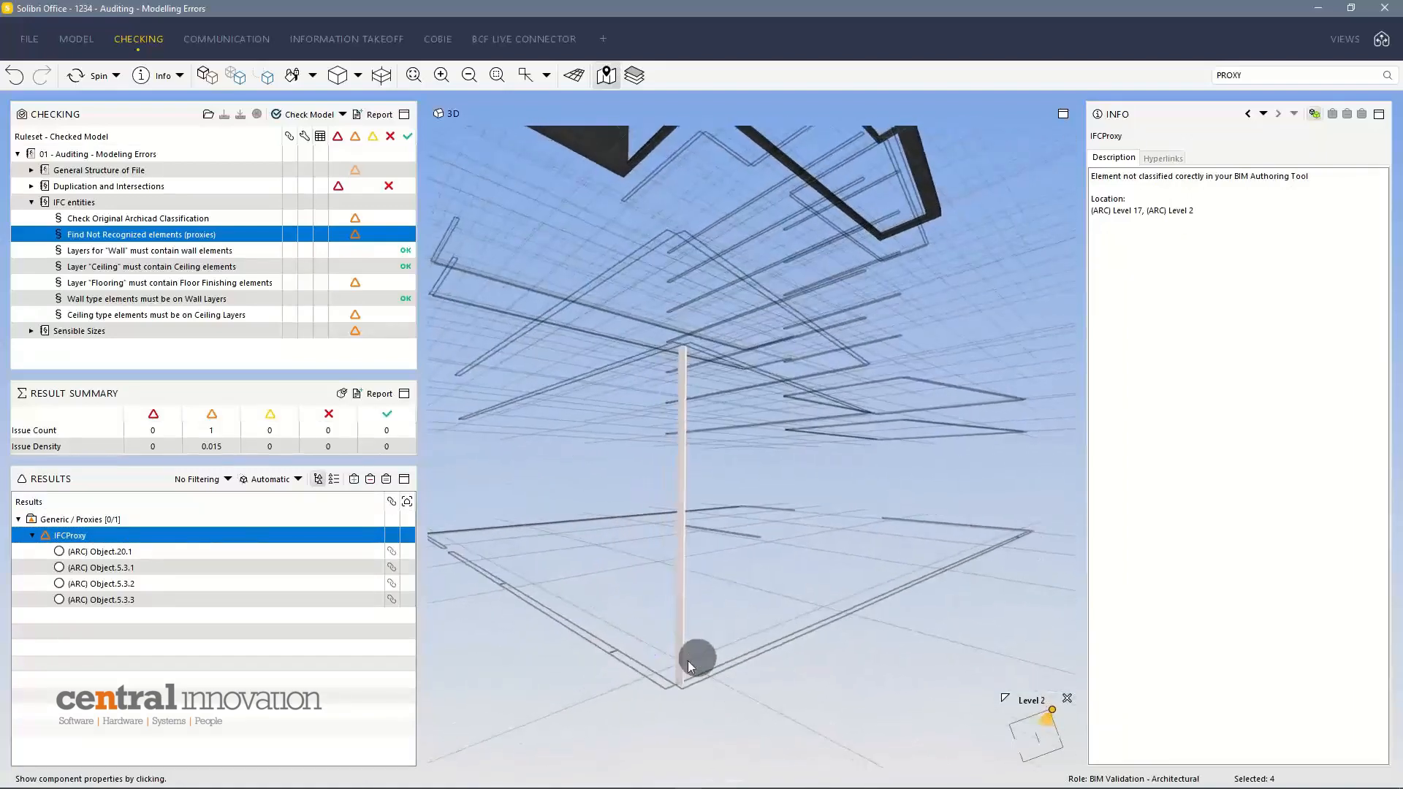
pyautogui.click(134, 568)
pyautogui.click(136, 583)
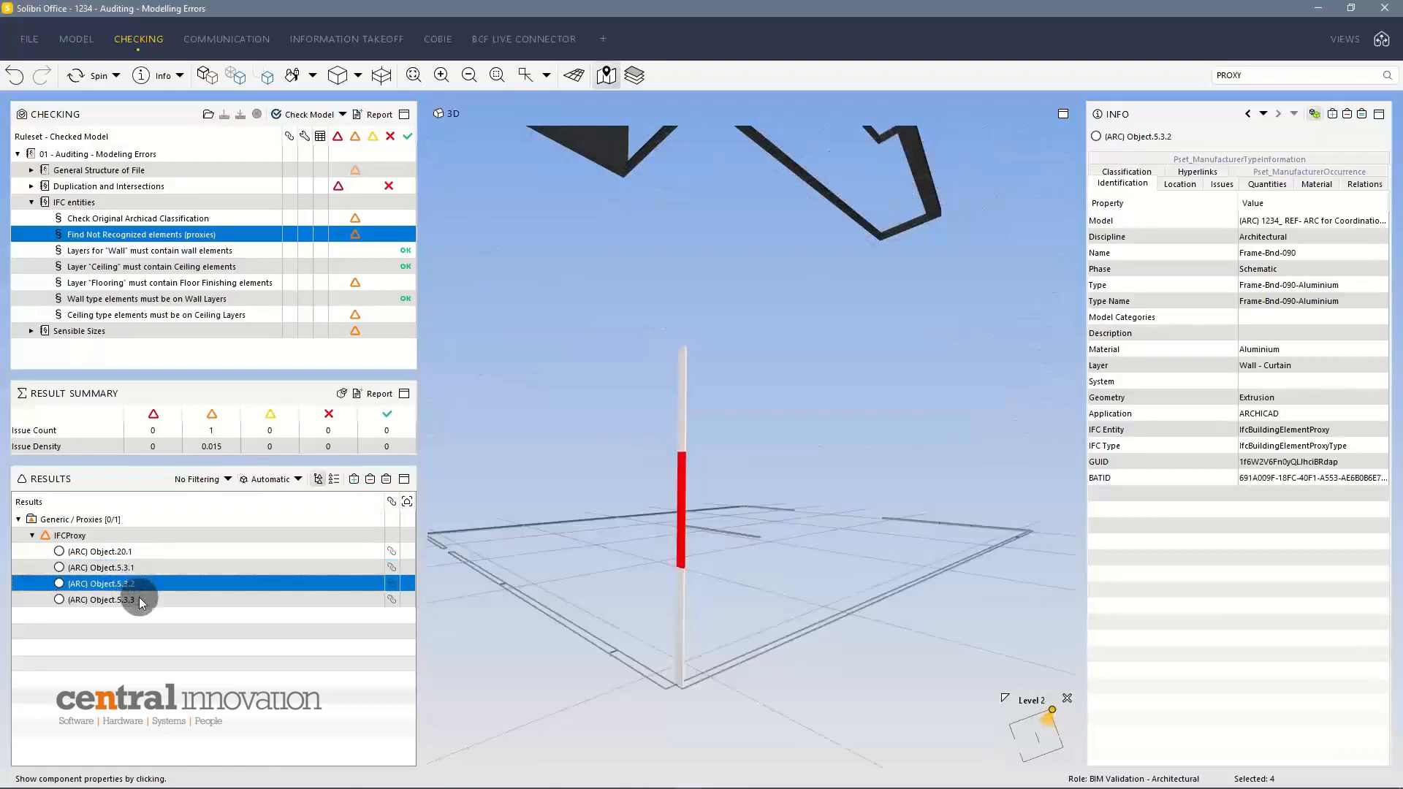
pyautogui.click(142, 598)
pyautogui.click(139, 583)
pyautogui.click(137, 567)
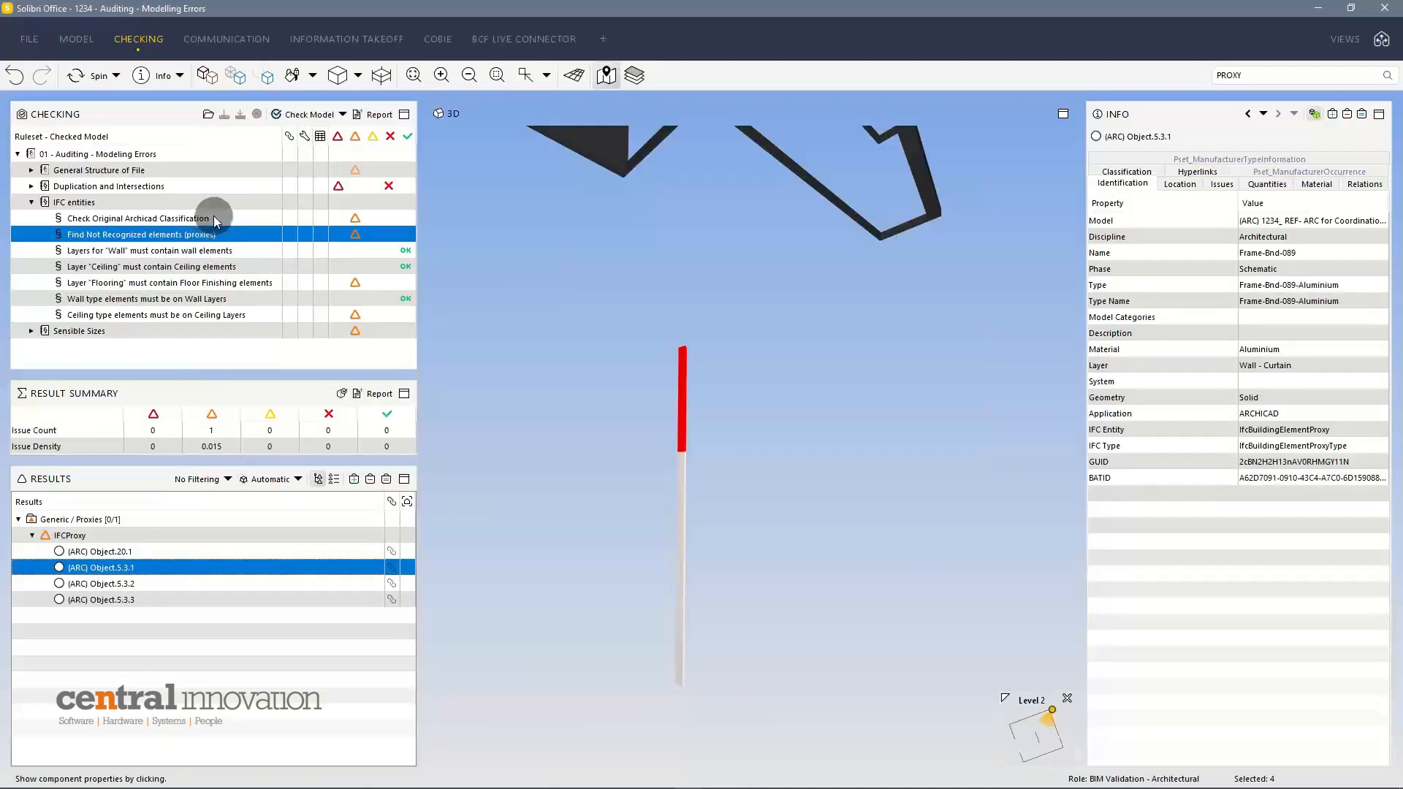
# Step: Review the rule parameters of Layers for "Wall" must contain wall elements and close them
pyautogui.click(241, 283)
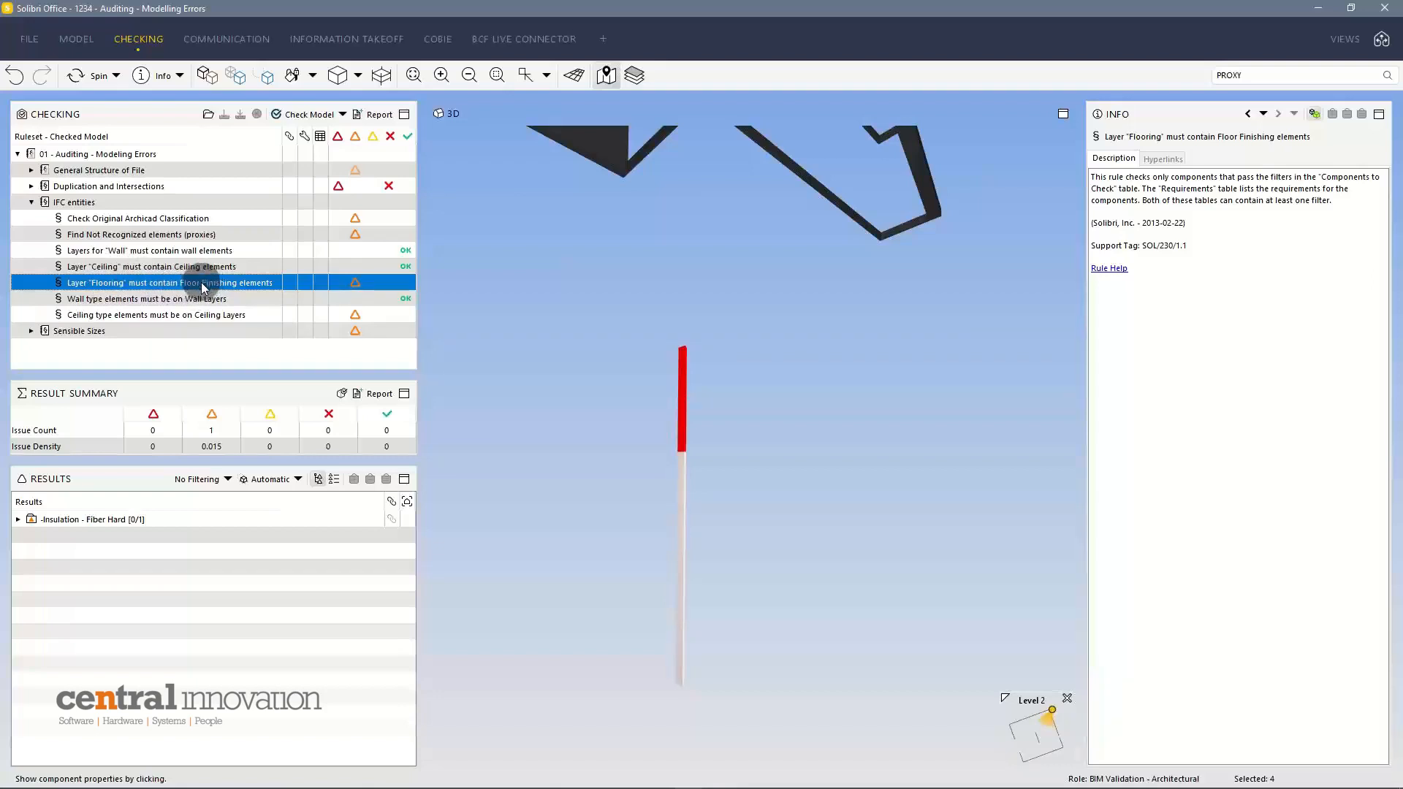
pyautogui.click(229, 256)
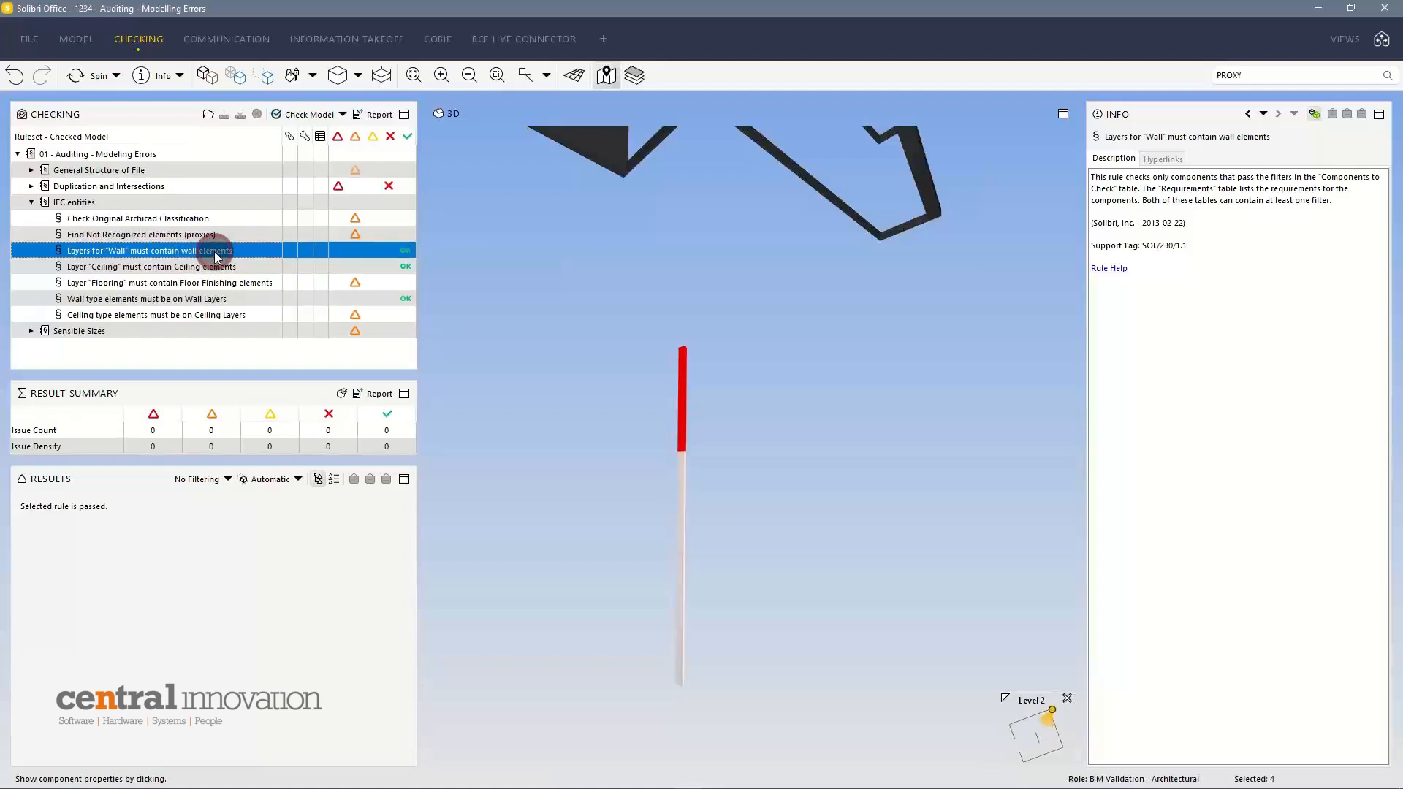
pyautogui.rightClick(216, 256)
pyautogui.click(273, 307)
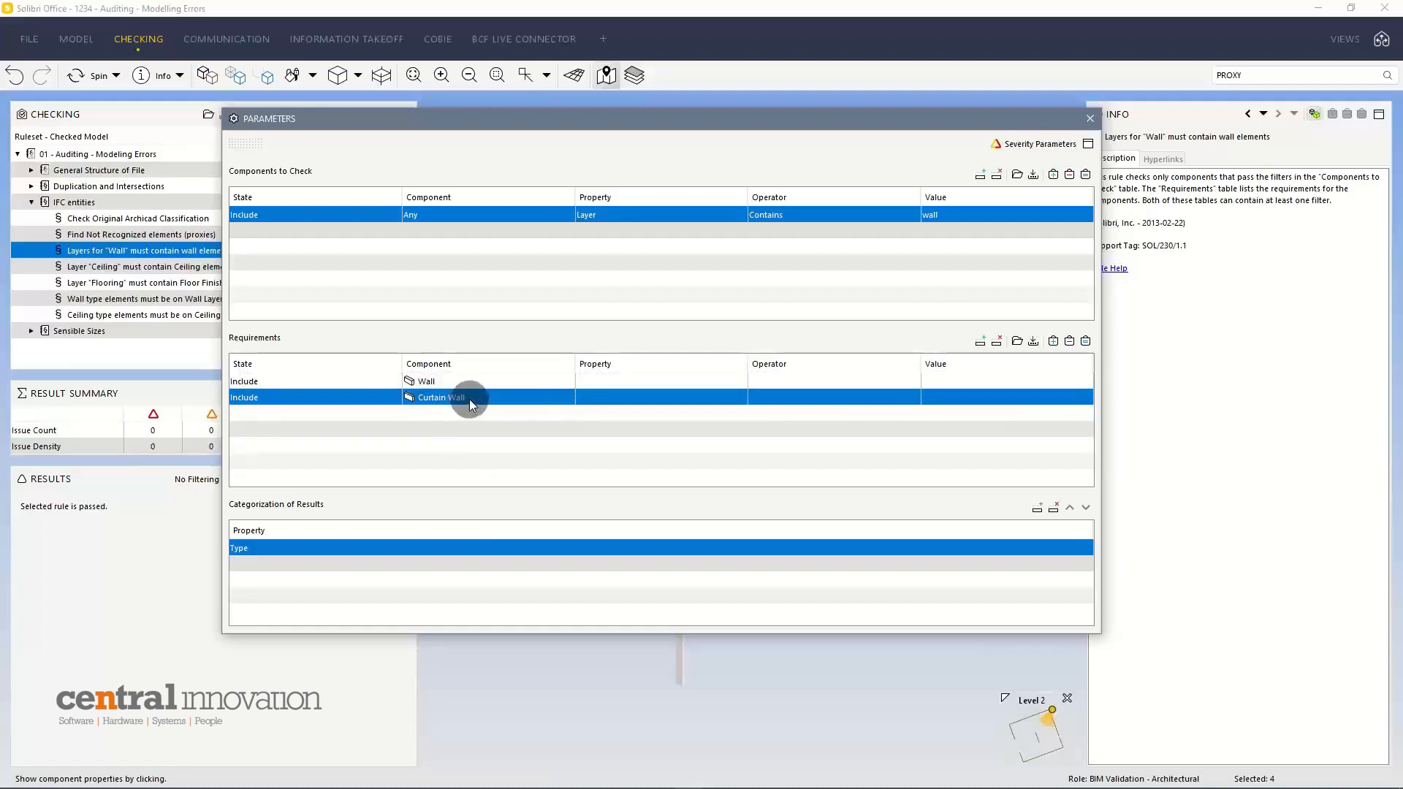
pyautogui.click(1089, 119)
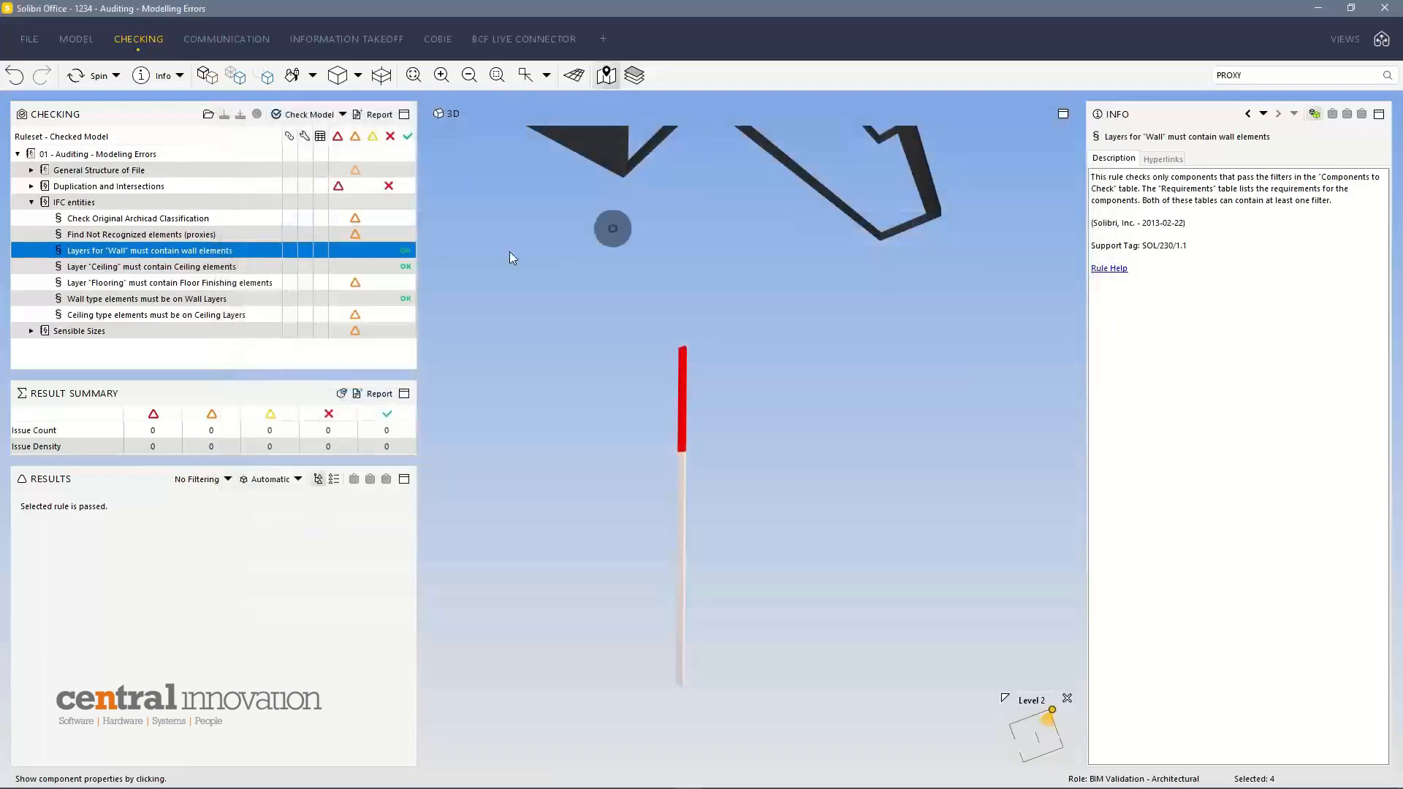
# Step: Review the rule parameters of Layer "Flooring" must contain Floor Finishing elements and close them
pyautogui.click(159, 283)
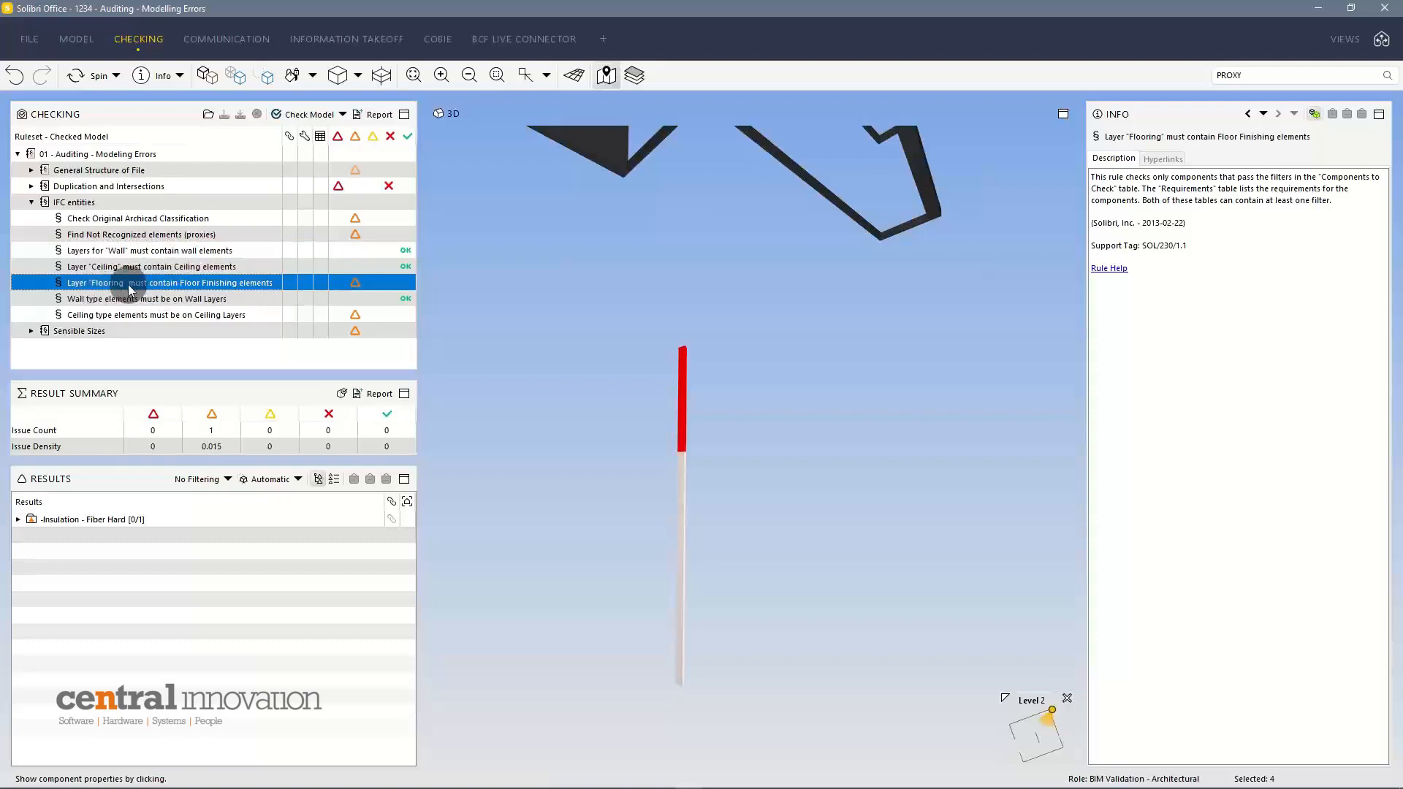
pyautogui.rightClick(177, 286)
pyautogui.click(196, 323)
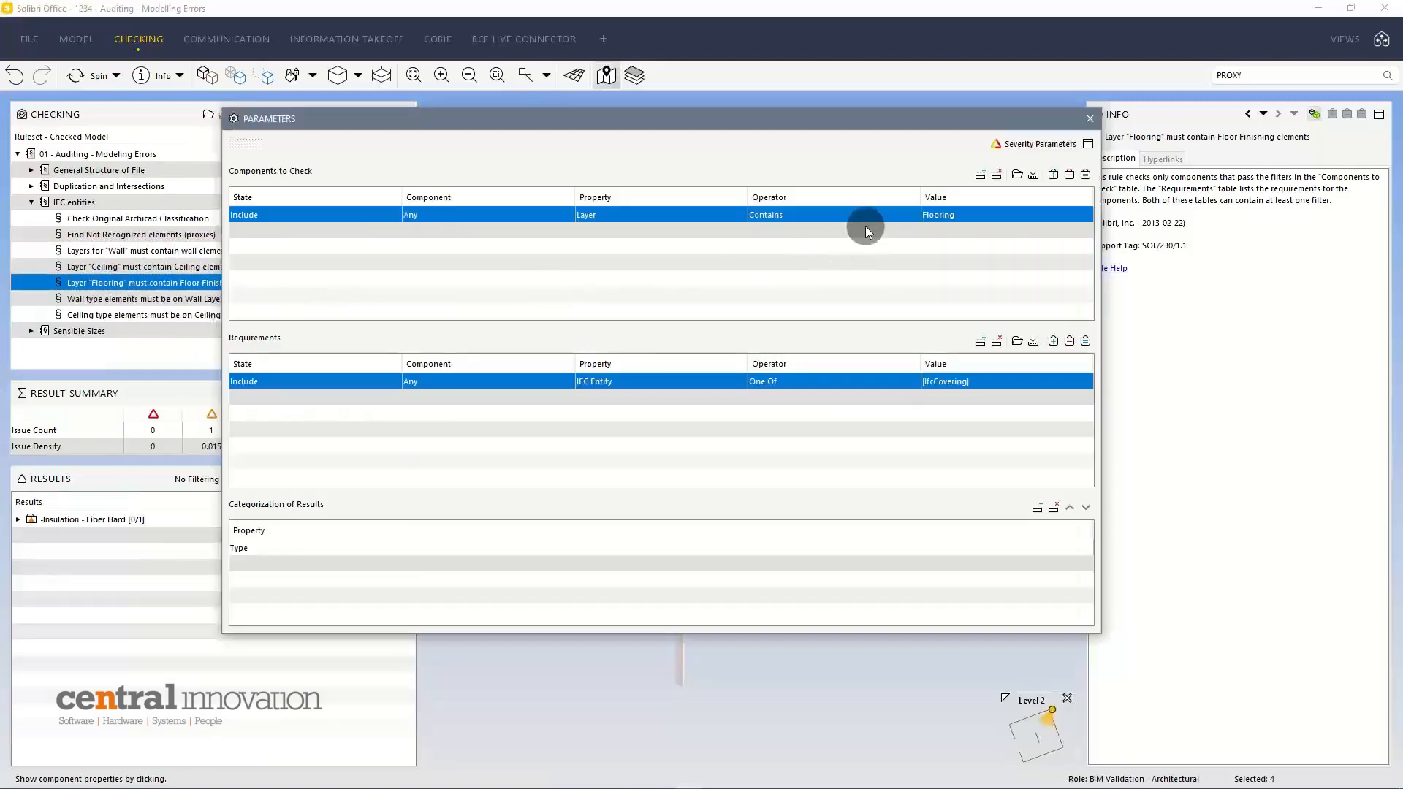
pyautogui.click(942, 214)
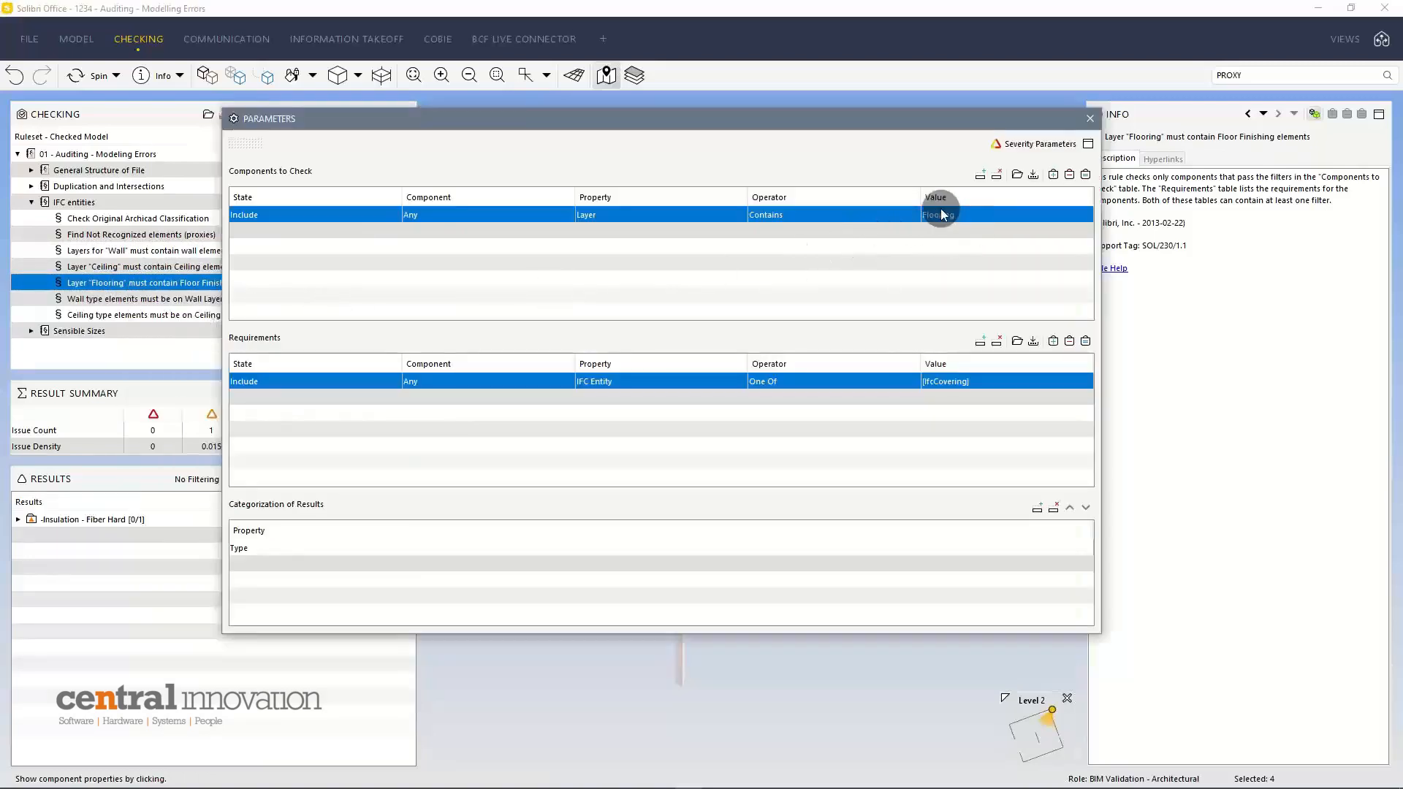
pyautogui.click(1089, 118)
# Step: Expand the -Insulation - Fiber Hard issue down to Slab.3.1 and inspect the slab's properties in 3D
pyautogui.click(79, 520)
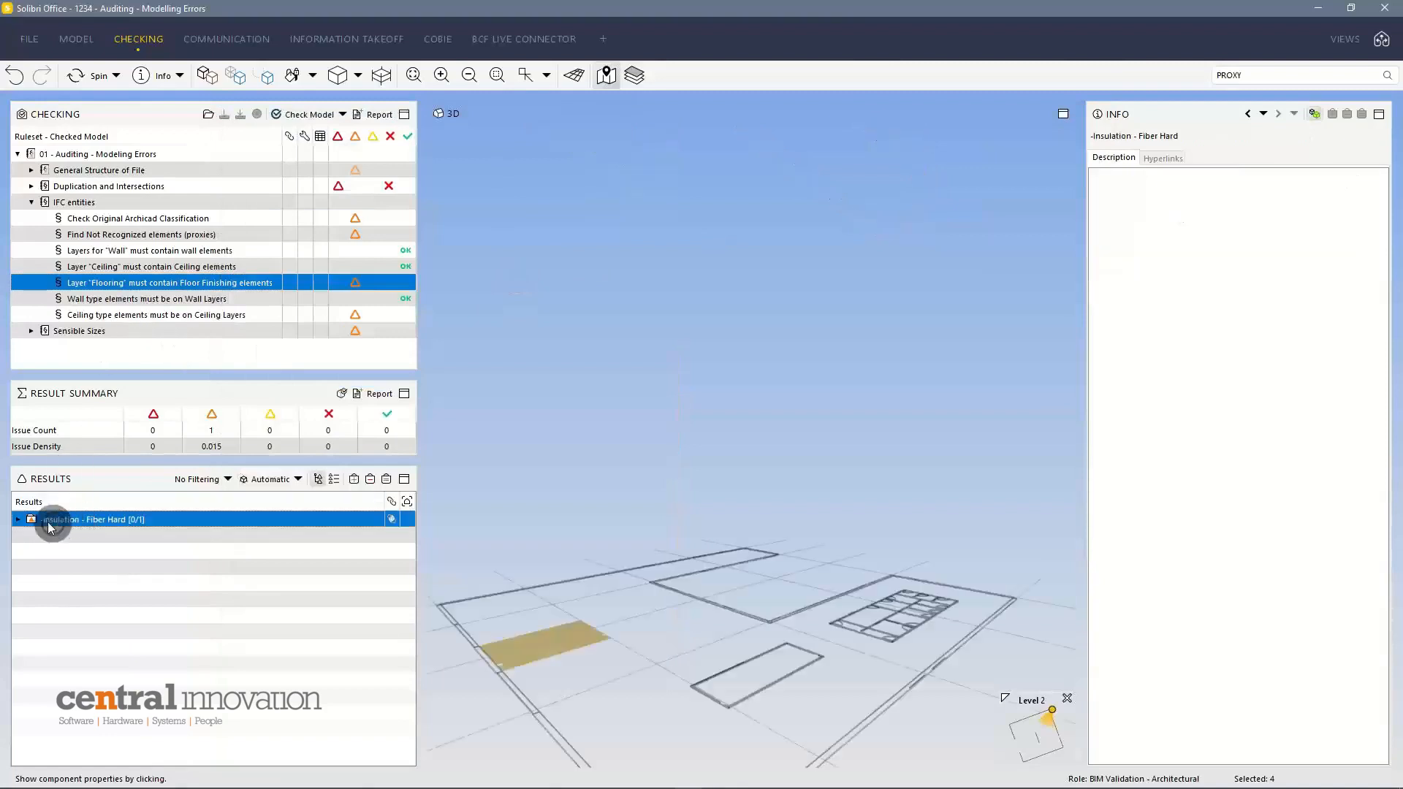
pyautogui.click(18, 520)
pyautogui.click(535, 640)
pyautogui.moveTo(534, 640); pyautogui.dragTo(463, 601)
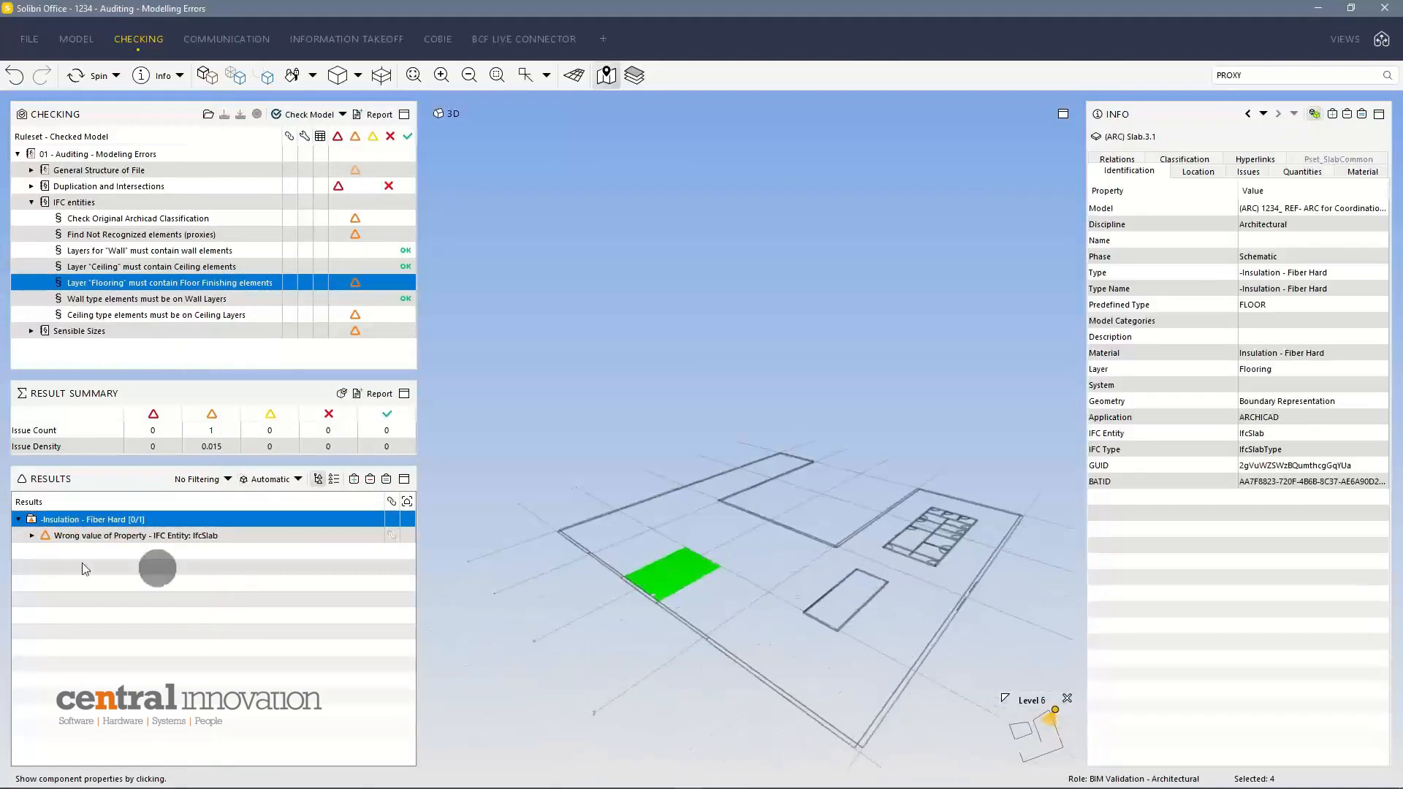
pyautogui.click(32, 536)
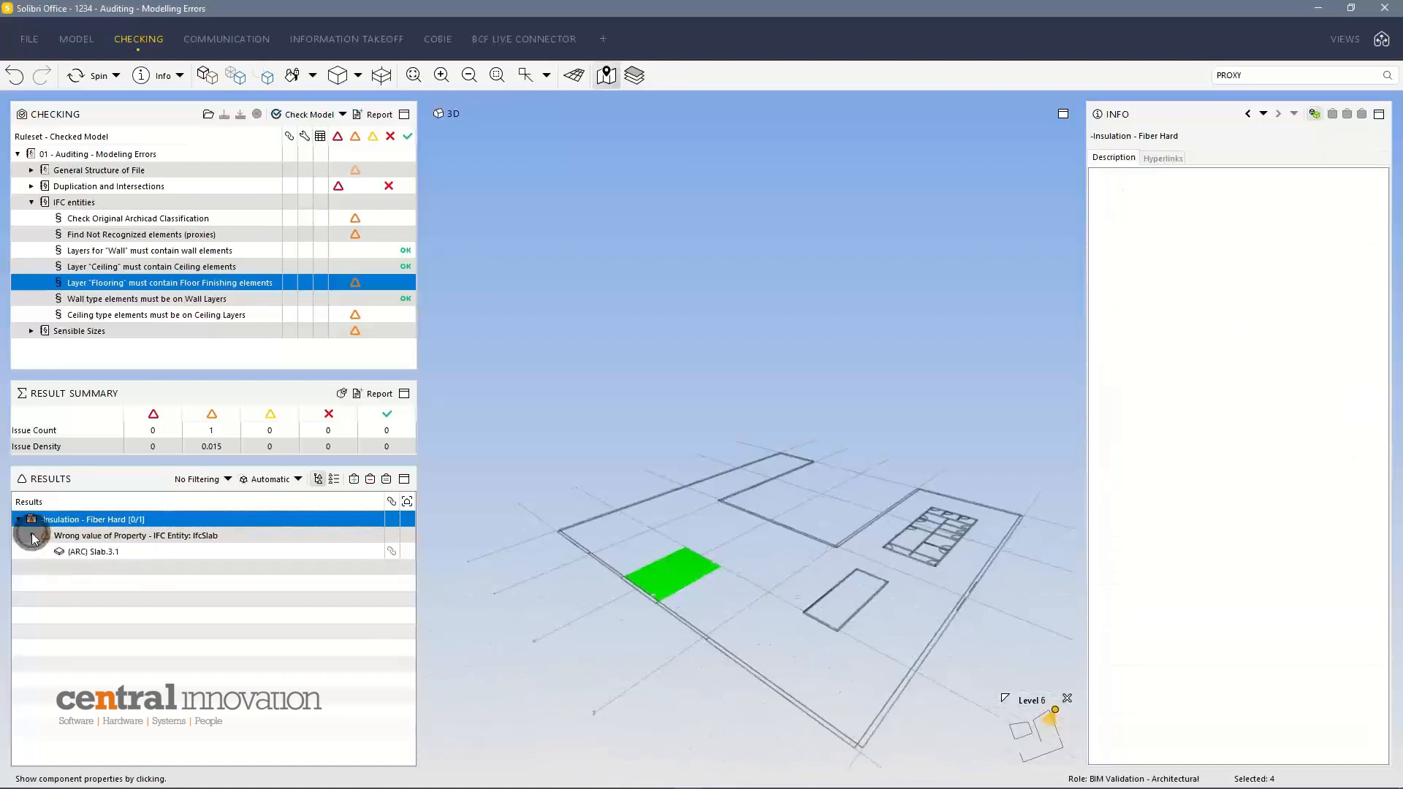
pyautogui.click(186, 537)
pyautogui.click(700, 560)
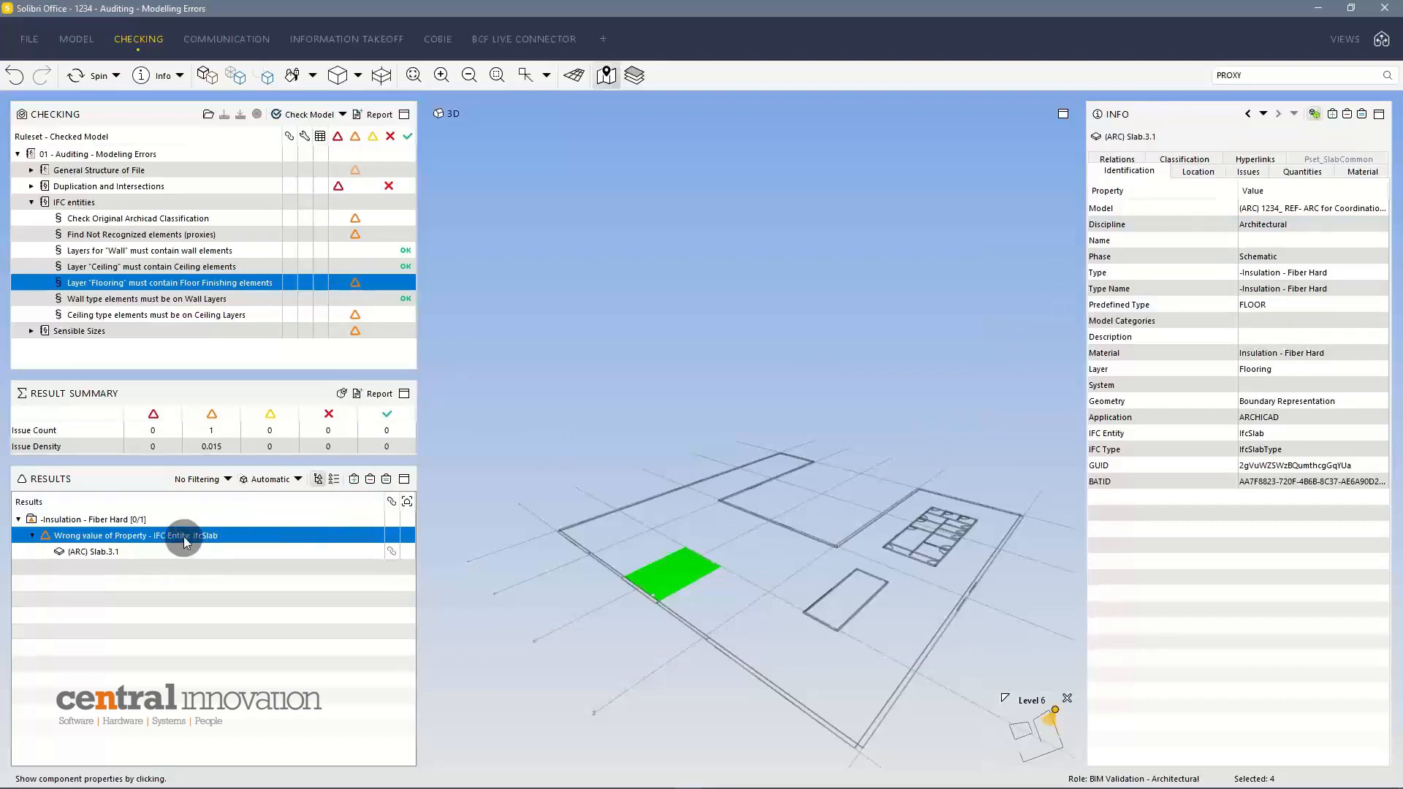
# Step: Show the whole building and cut it with a horizontal section plane lowered to expose the floor containing Slab.3.1
pyautogui.click(690, 378)
pyautogui.click(206, 75)
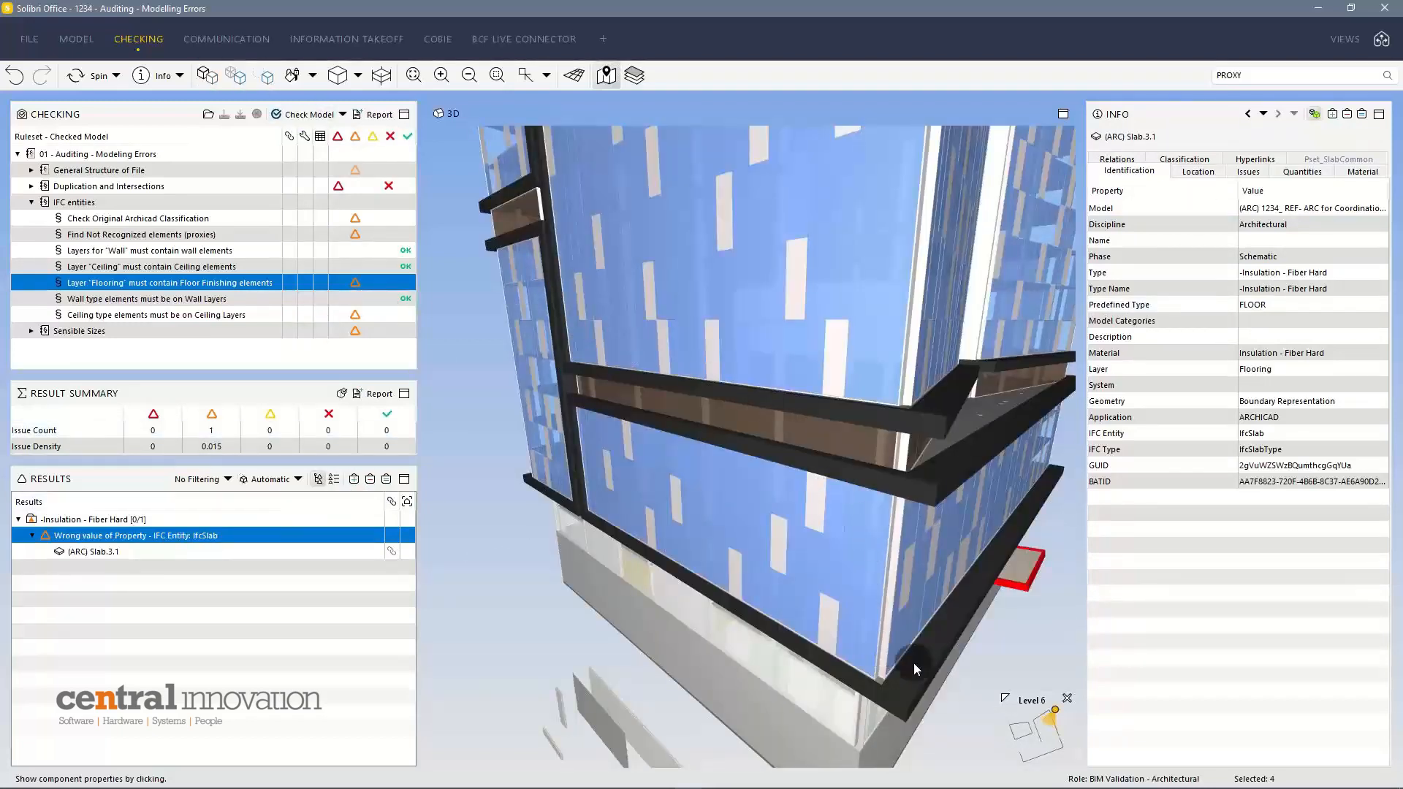
pyautogui.press('s')
pyautogui.click(932, 647)
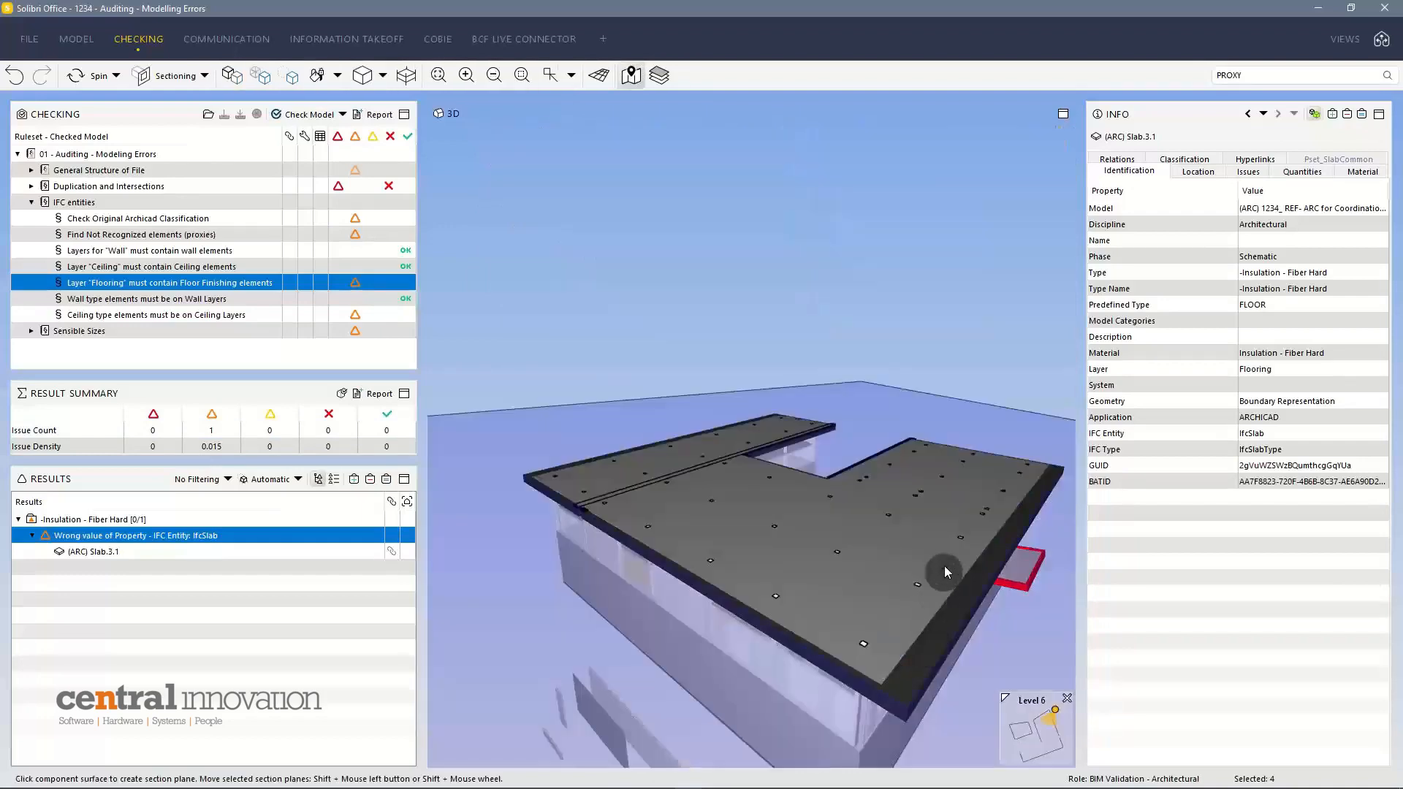
pyautogui.keyDown('shift'); pyautogui.scroll(-5, 952, 519); pyautogui.keyUp('shift')
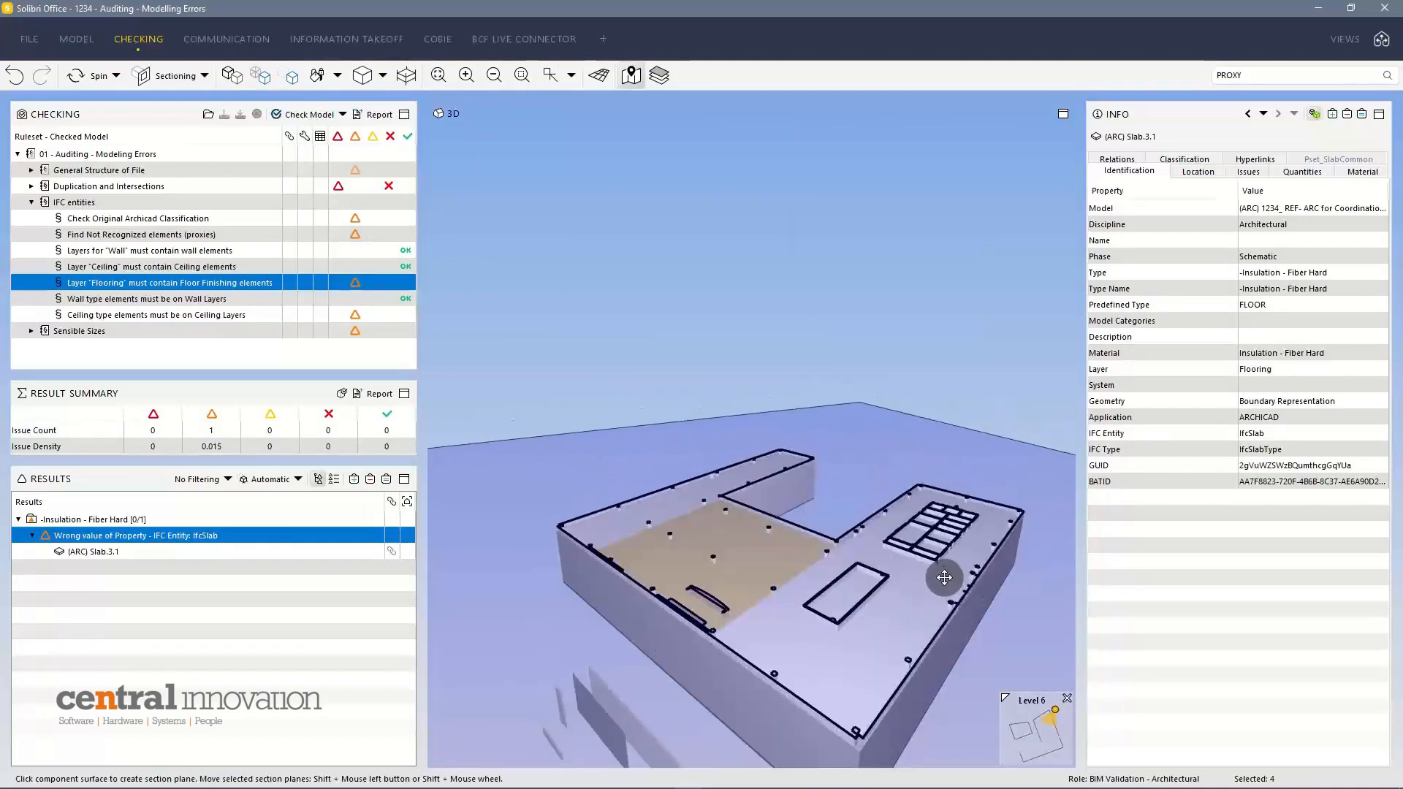
pyautogui.scroll(3, 782, 645)
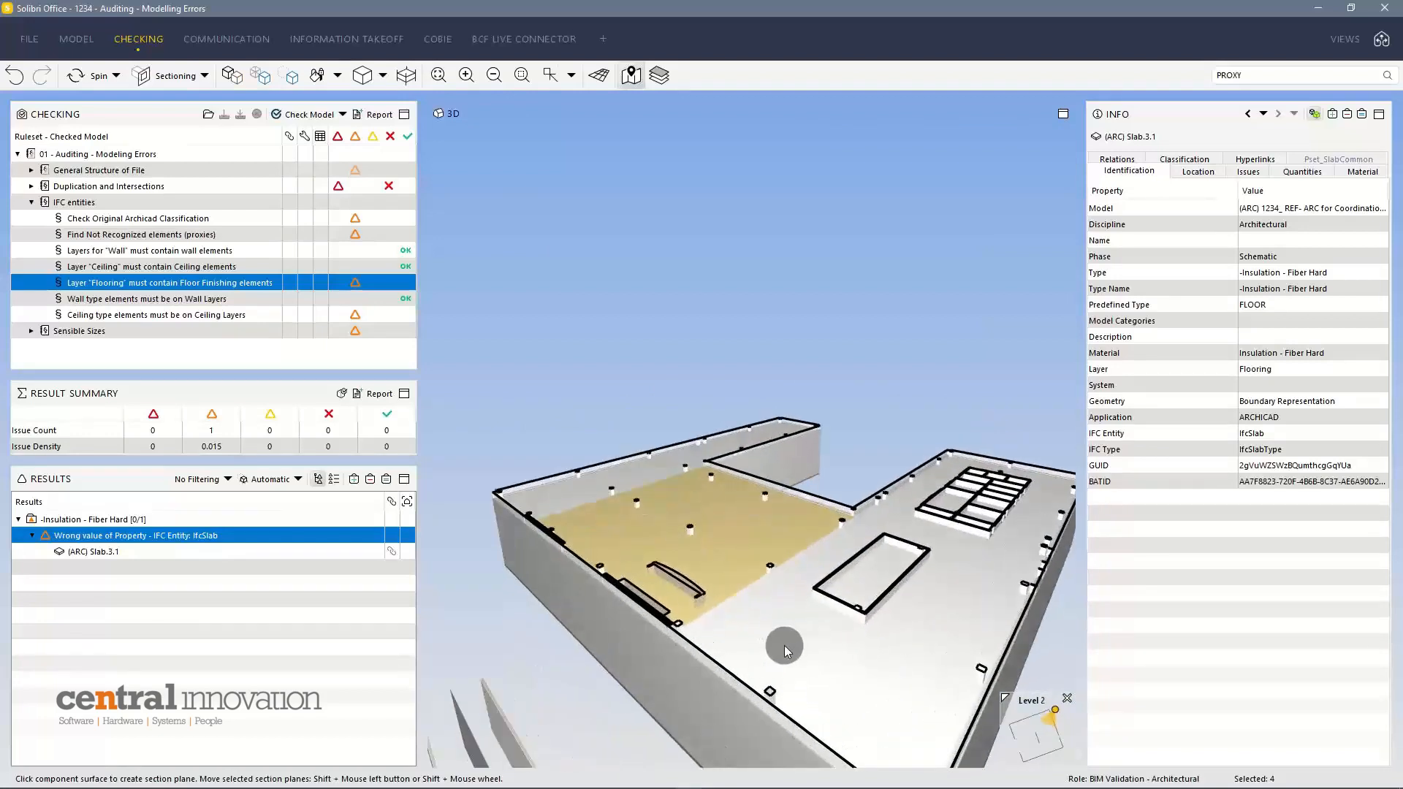
# Step: Compare the identification properties of the surrounding floor coverings with those of Slab.3.1
pyautogui.press('i')
pyautogui.click(783, 646)
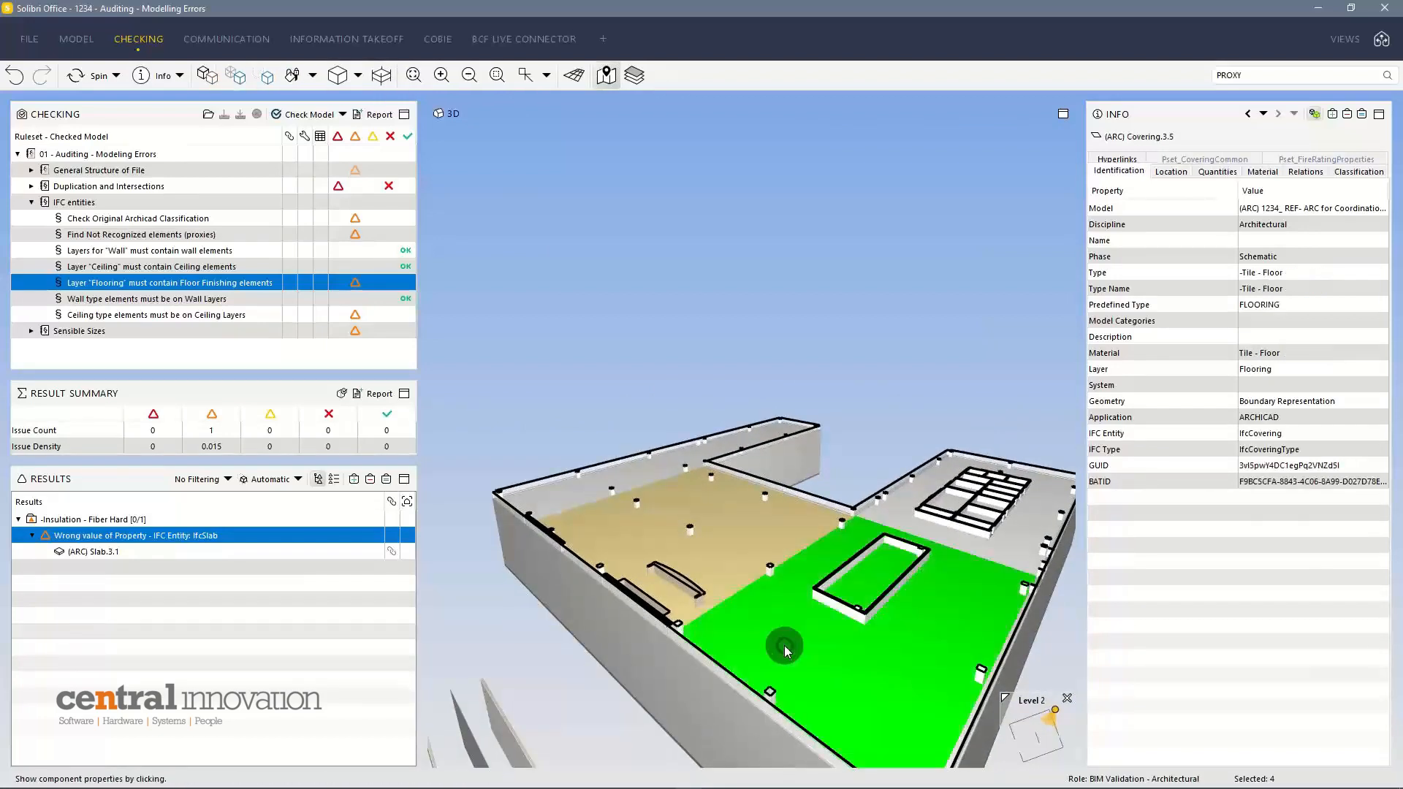
pyautogui.click(917, 526)
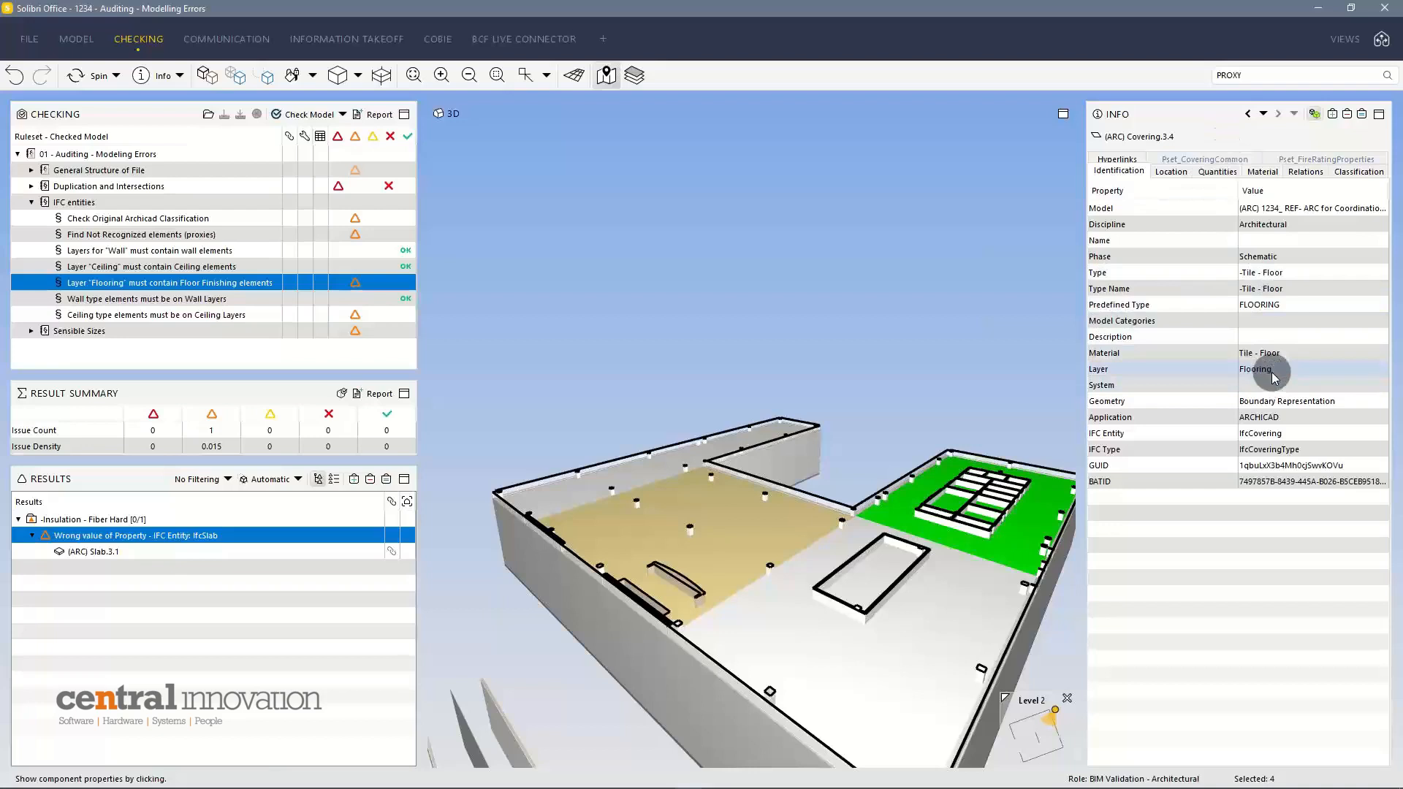
pyautogui.click(703, 568)
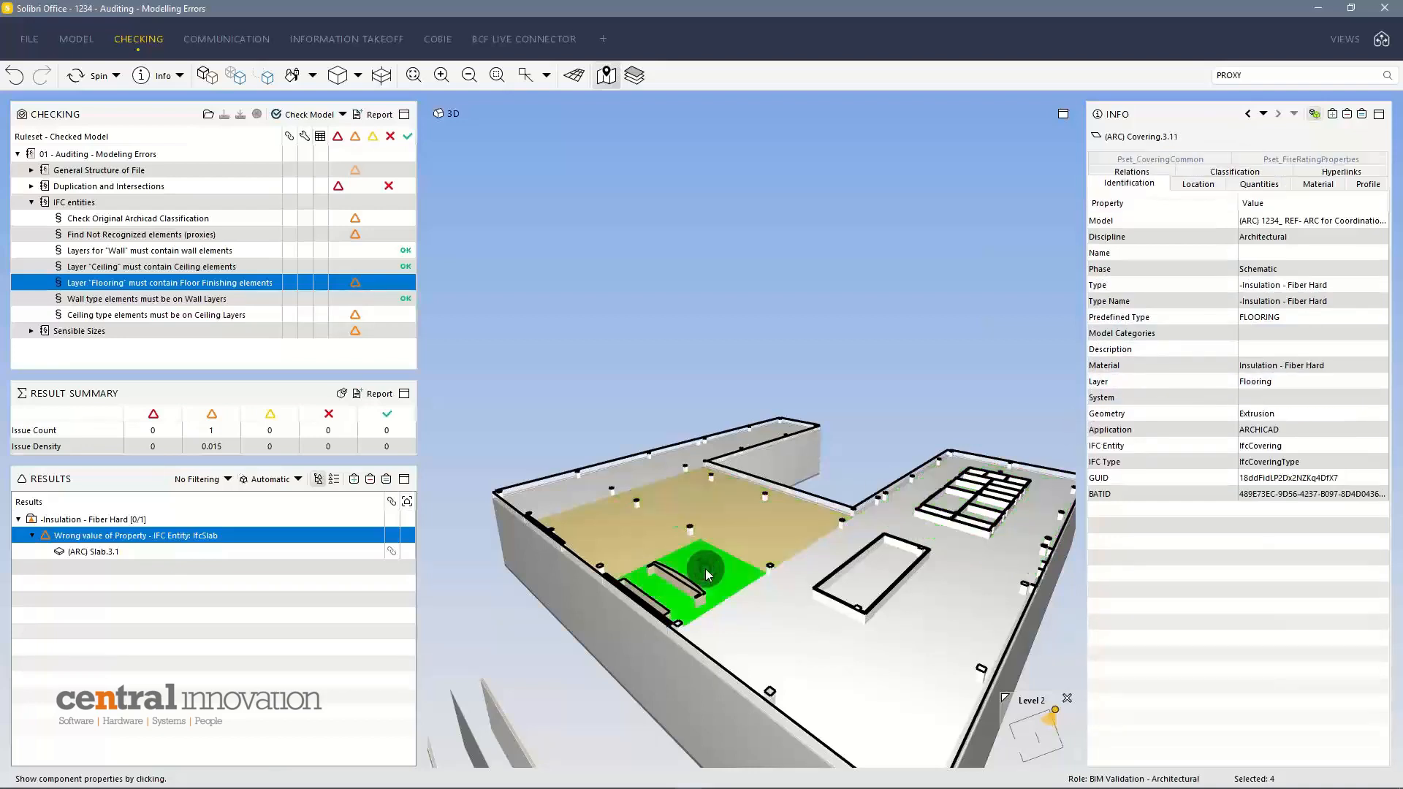
pyautogui.click(646, 554)
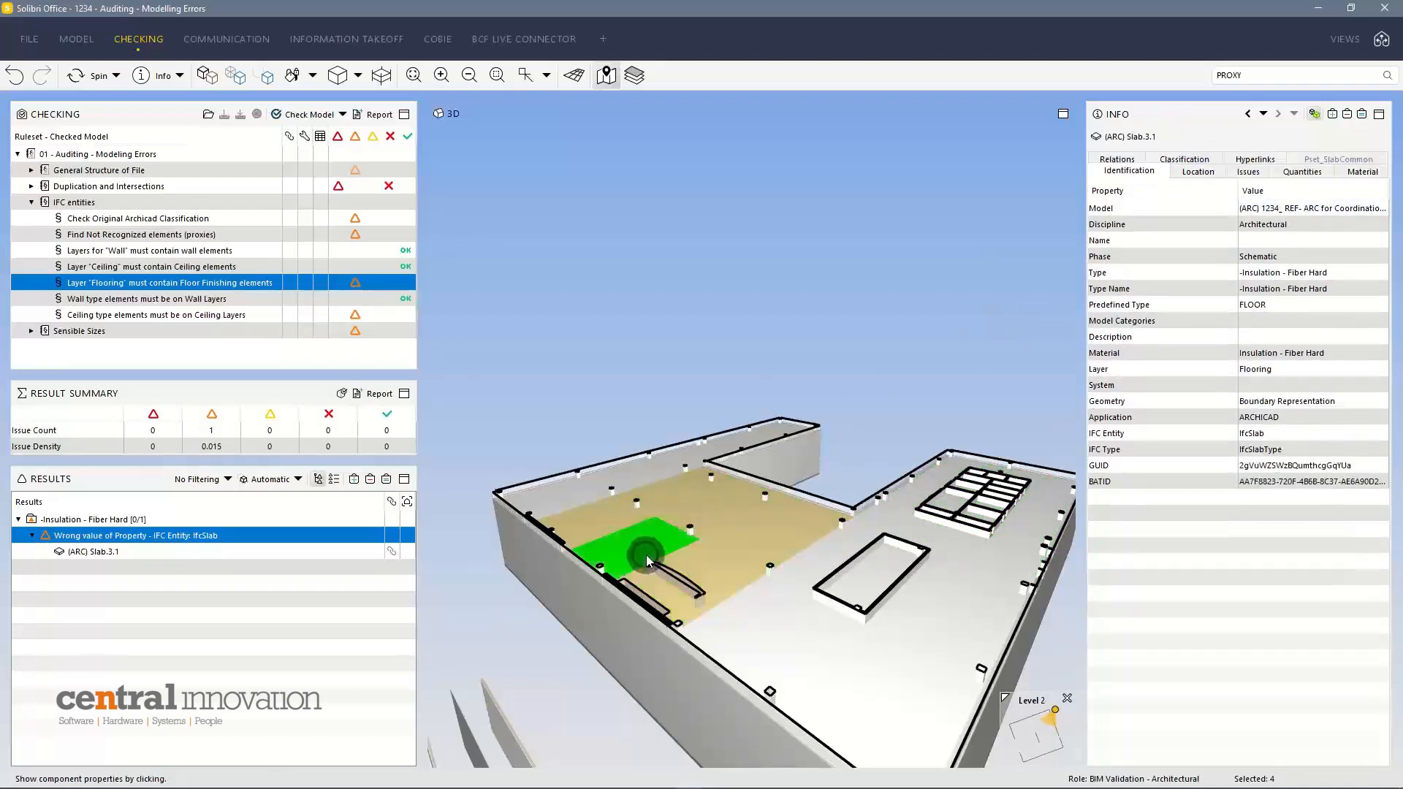
pyautogui.click(603, 555)
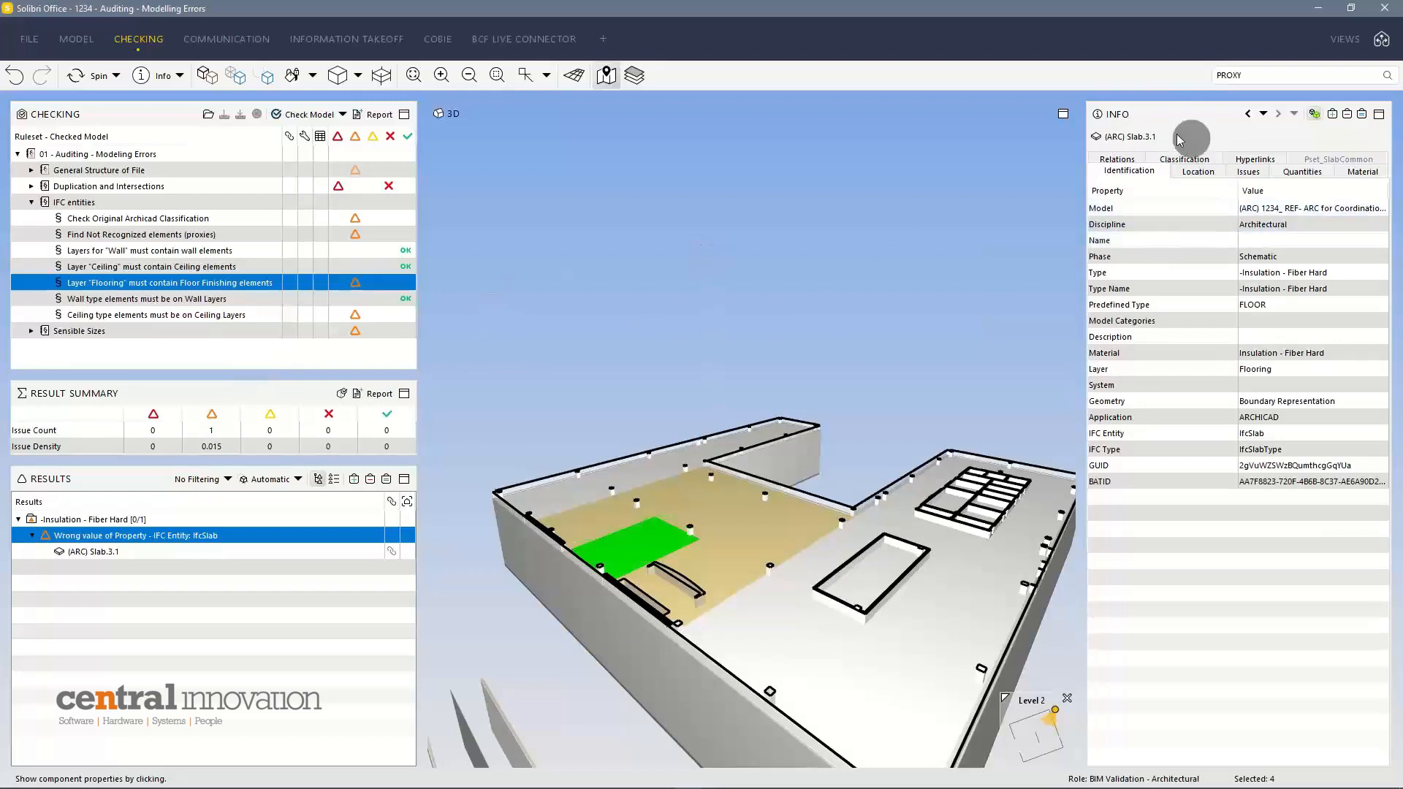
# Step: Open the results of Ceiling type elements must be on Ceiling Layers and expand the Perforated Metal Sheet Ceiling issue to its component
pyautogui.click(222, 318)
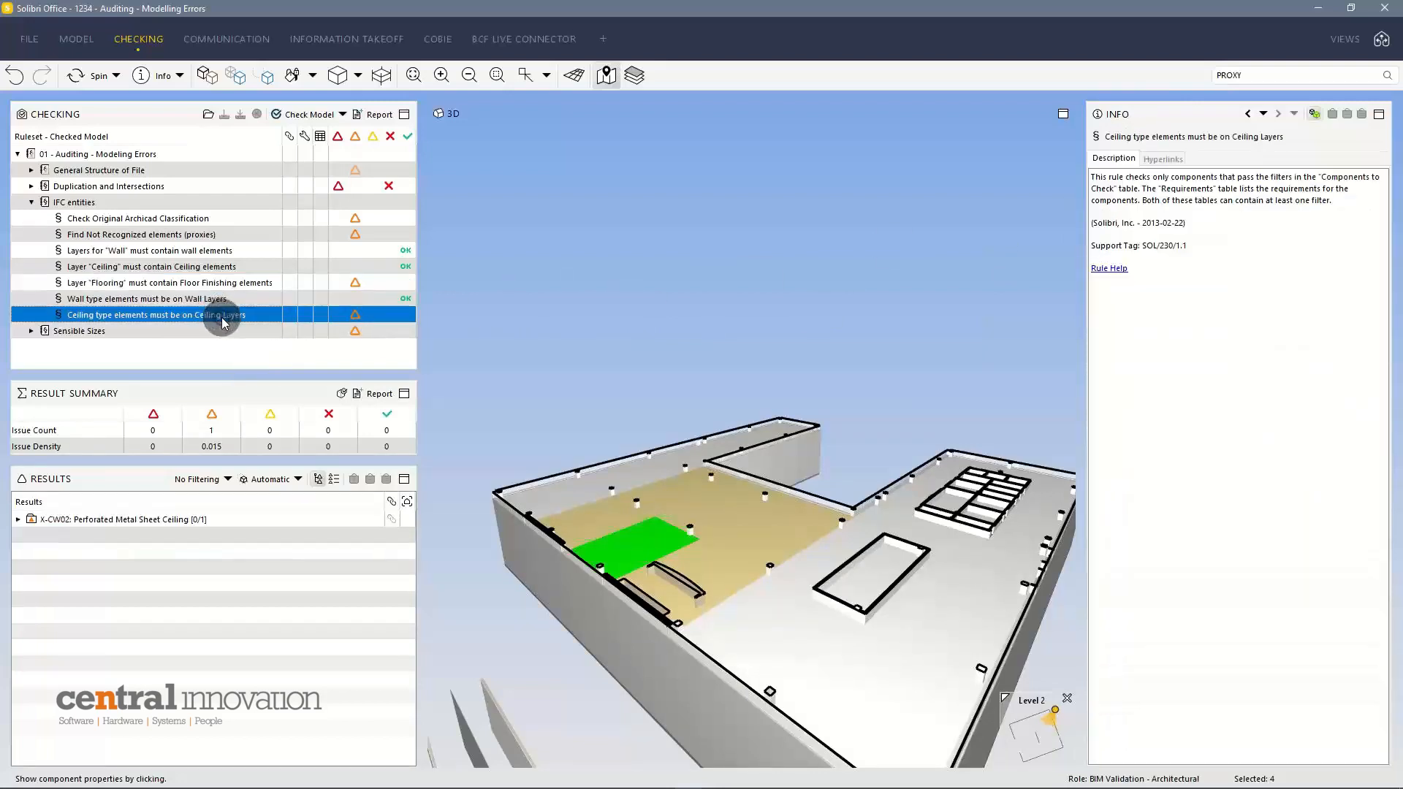
pyautogui.click(129, 521)
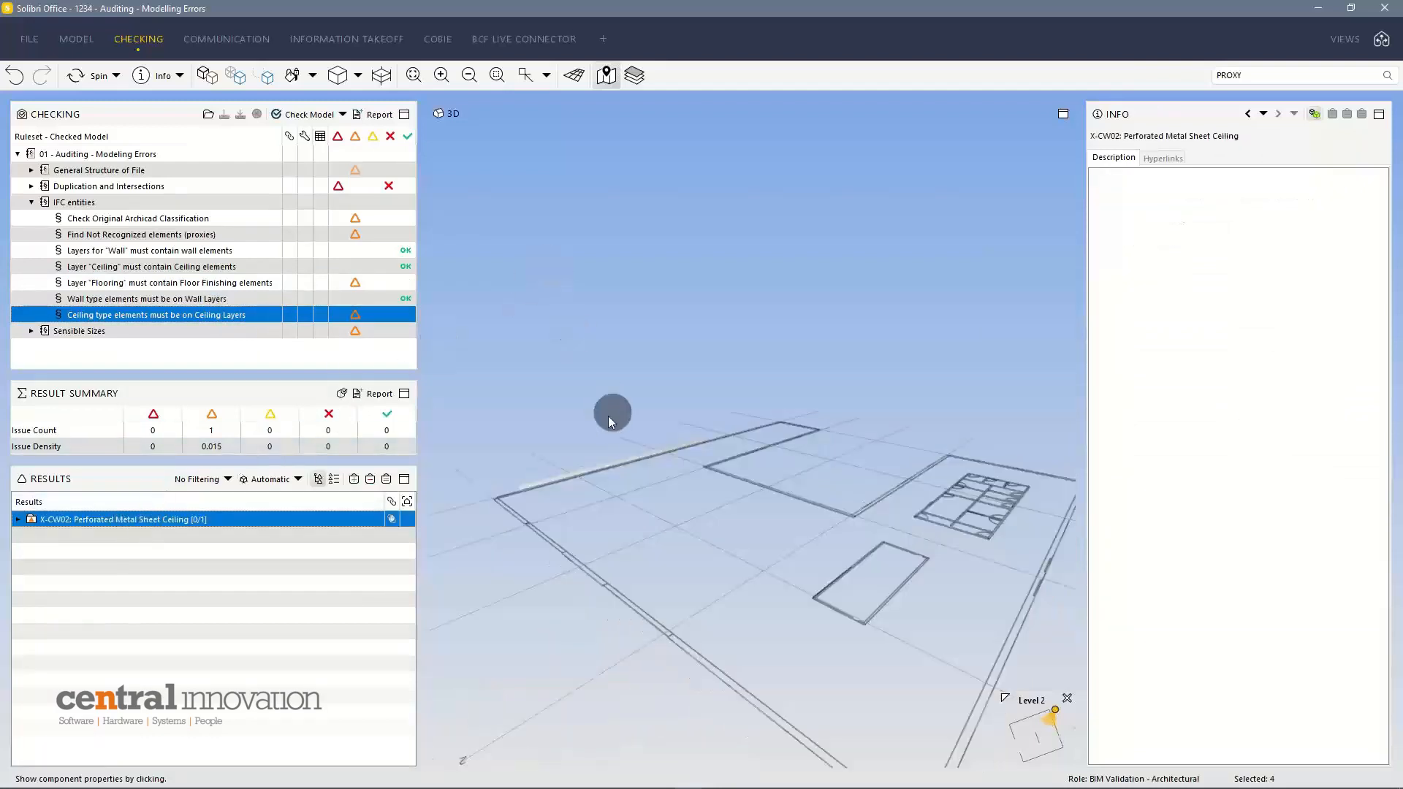
pyautogui.click(19, 520)
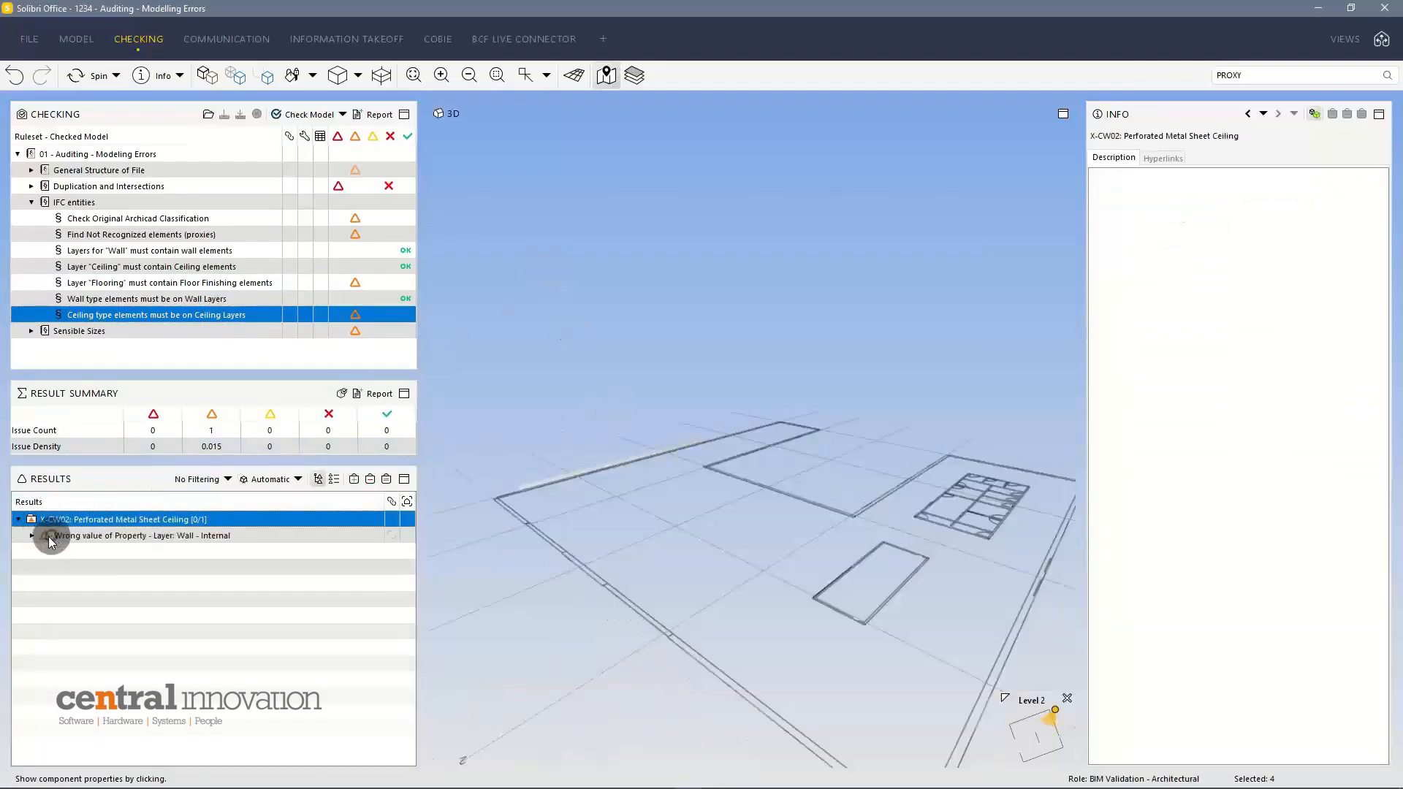
pyautogui.click(32, 536)
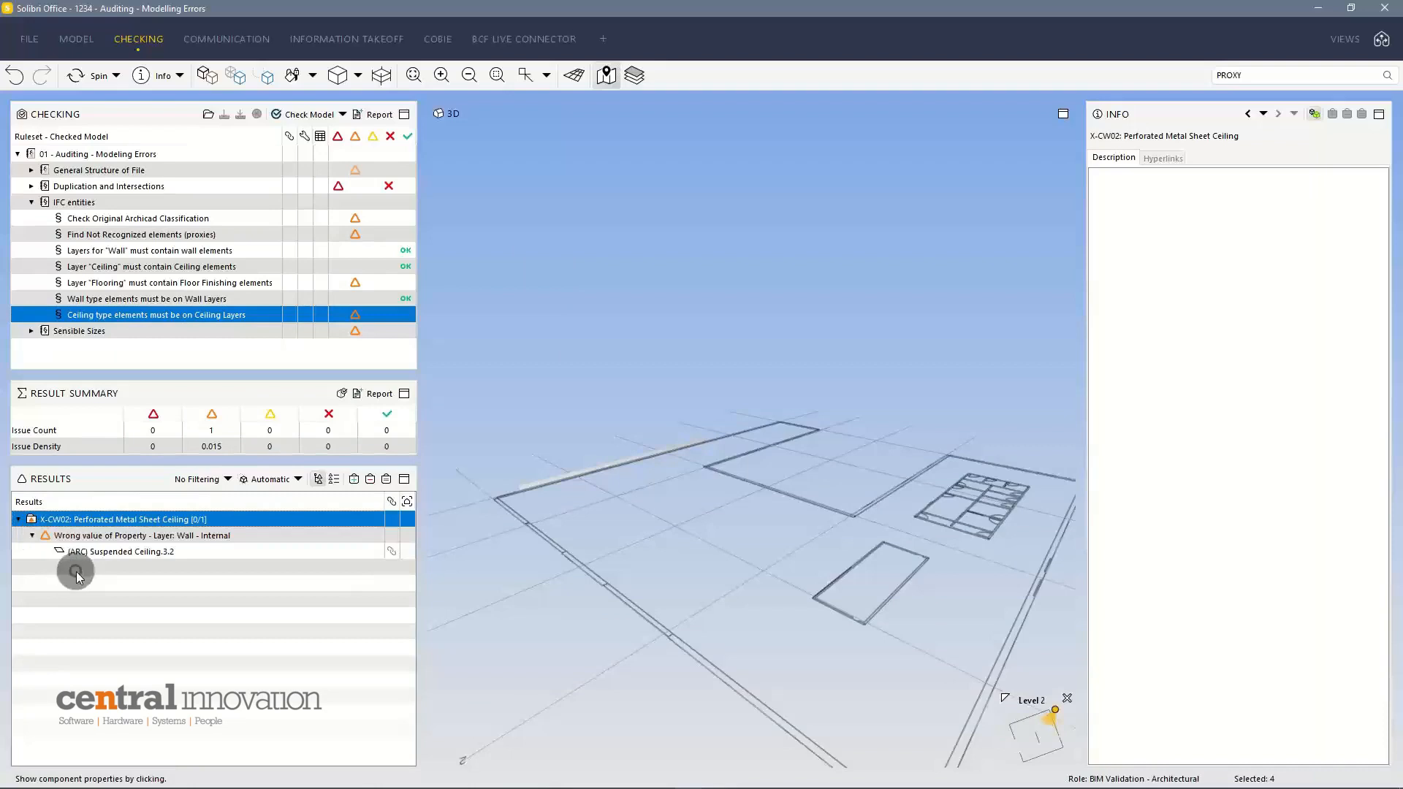
# Step: Select the wrong-layer issue and review the rule parameters of Ceiling type elements must be on Ceiling Layers
pyautogui.click(125, 547)
pyautogui.rightClick(187, 315)
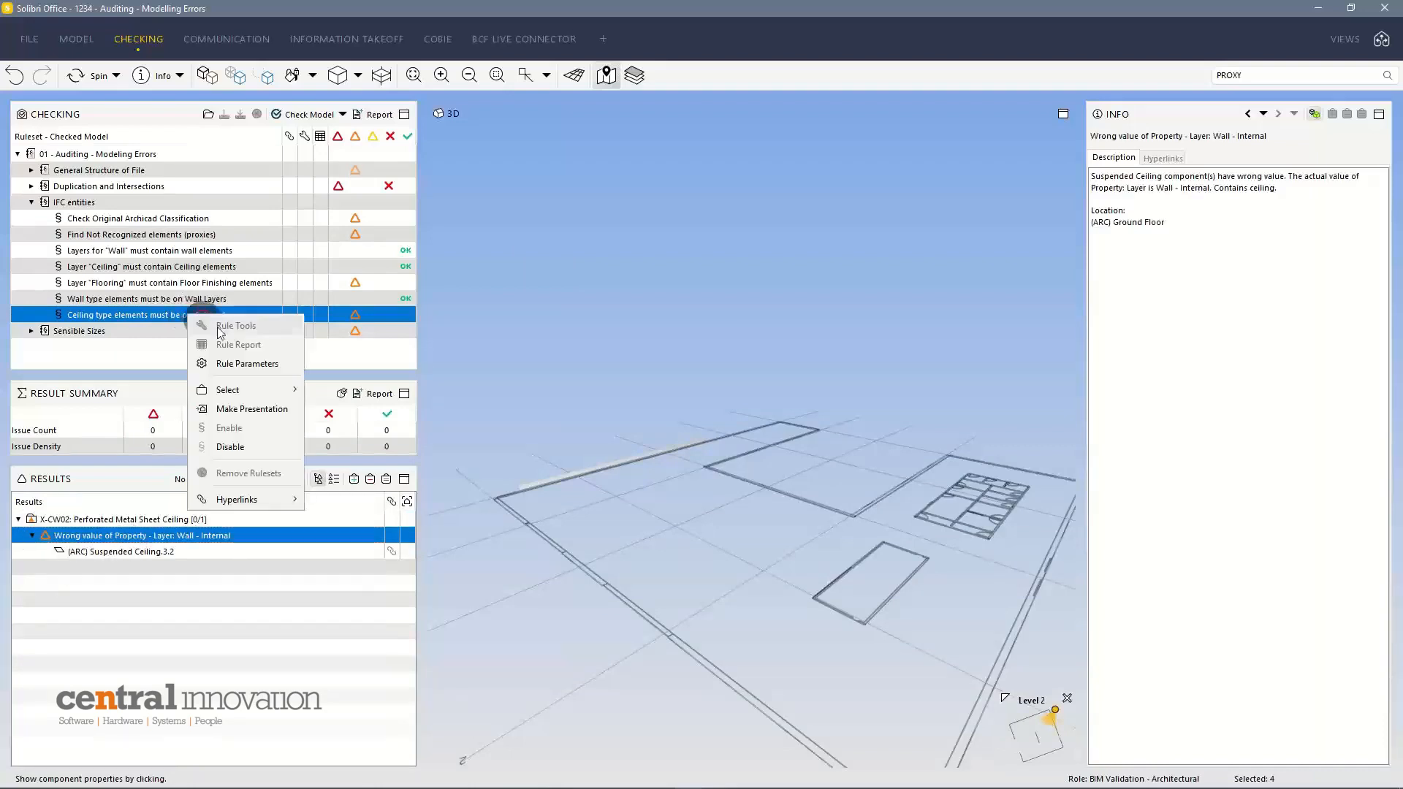
pyautogui.click(252, 363)
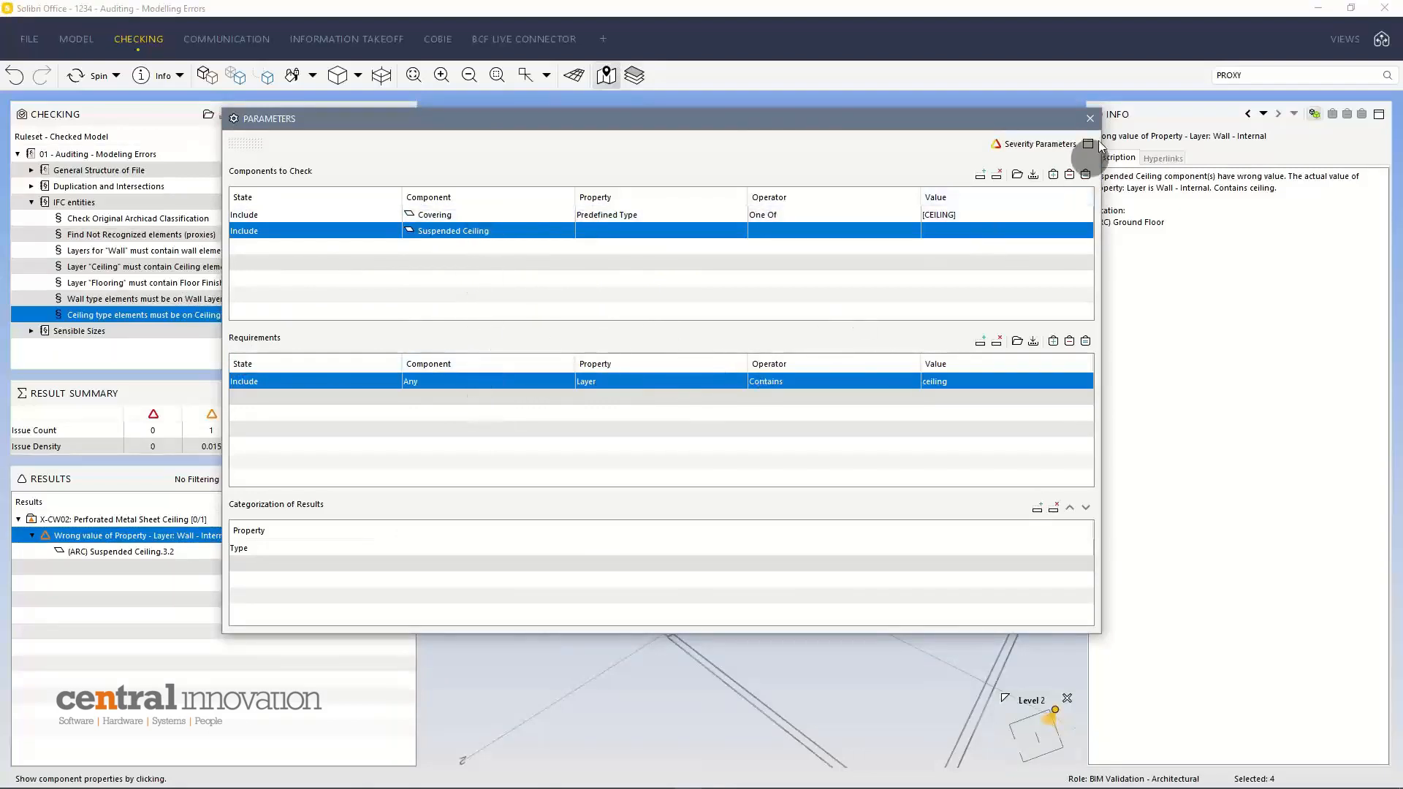
pyautogui.click(1090, 119)
# Step: Inspect the suspended ceiling from the wrong-layer issue in 3D along with its identification properties
pyautogui.click(146, 544)
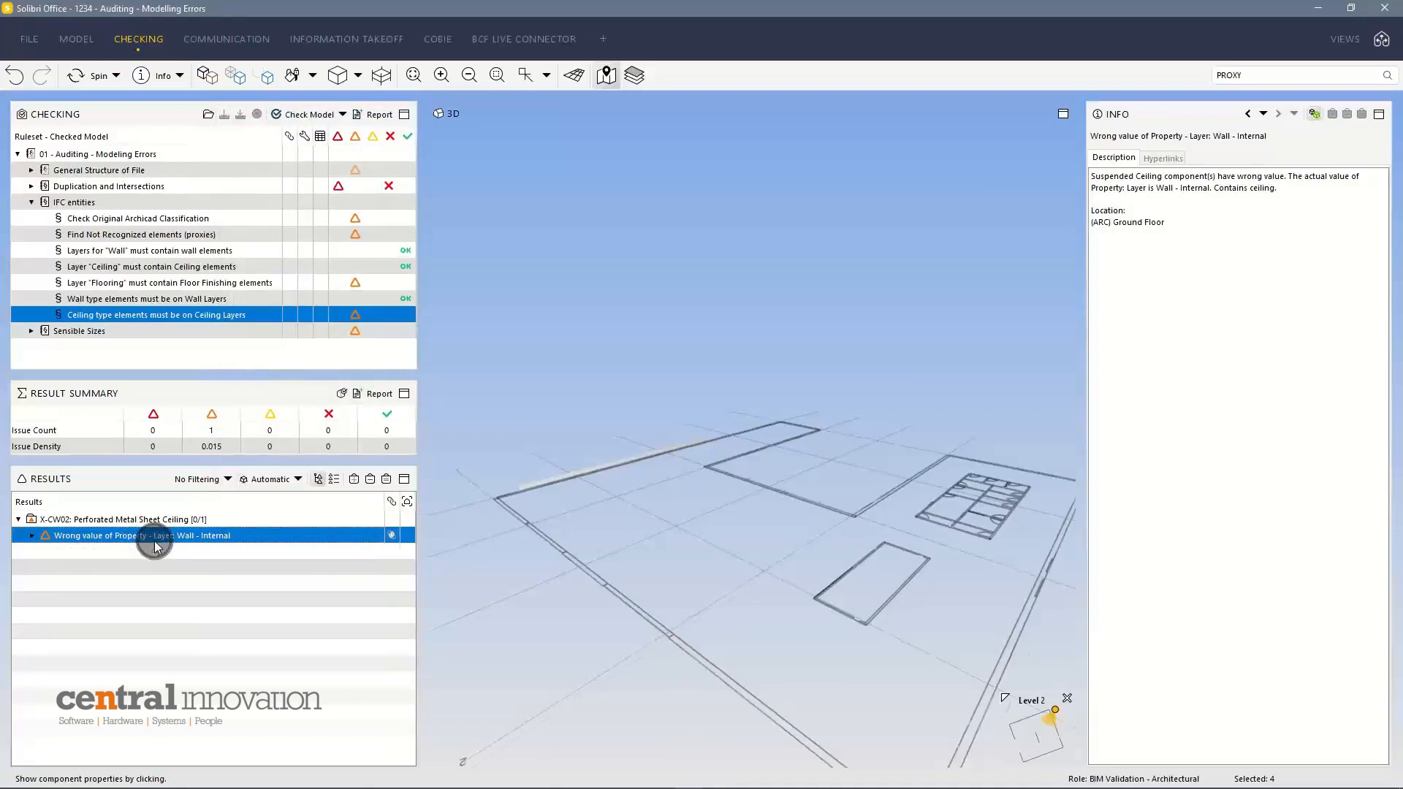
pyautogui.click(603, 503)
pyautogui.scroll(1, 593, 501)
pyautogui.press('capslock')
pyautogui.moveTo(593, 501); pyautogui.dragTo(654, 503, button='middle')
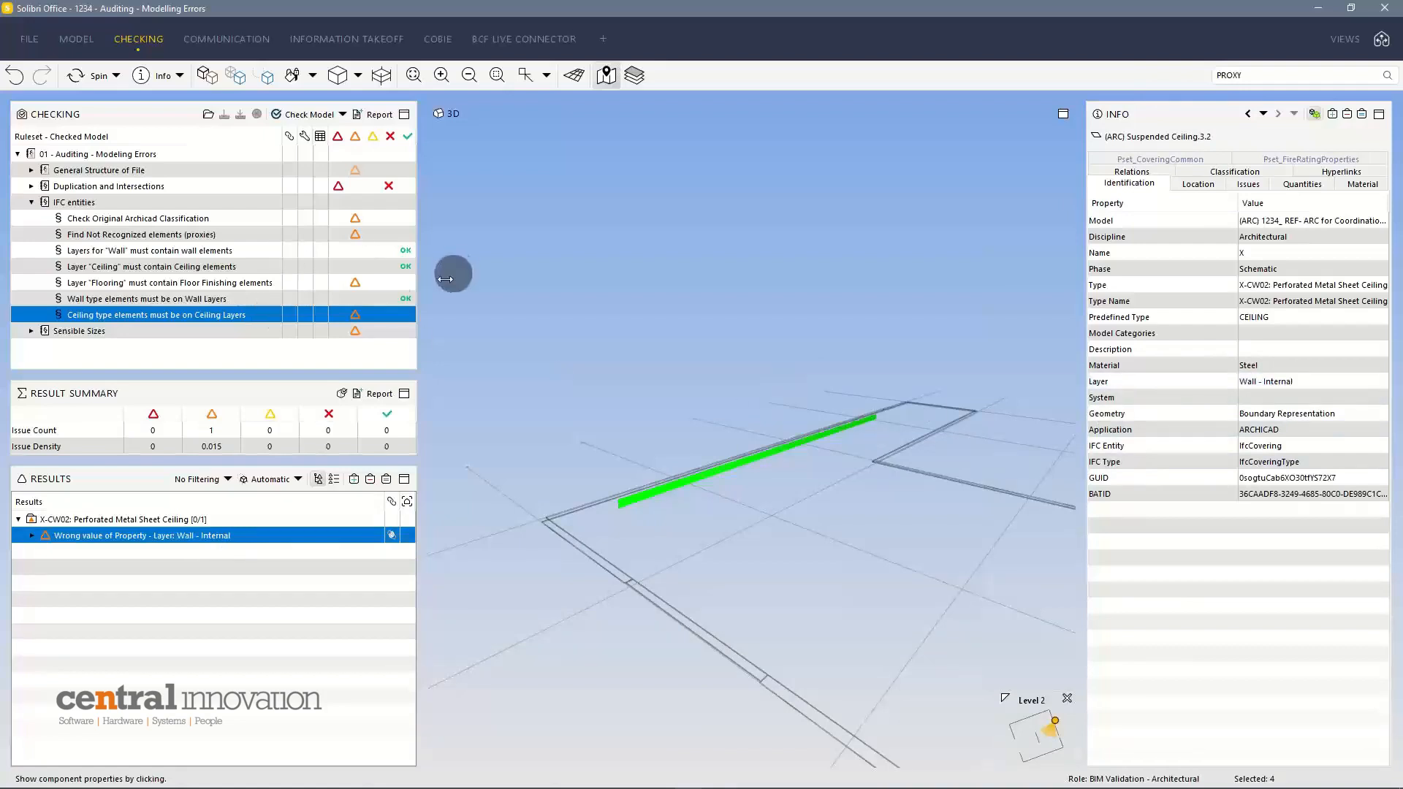
# Step: Collapse the IFC entities group and expand Sensible Sizes down to the Wall Dimensions Should Be Sensible rules
pyautogui.click(32, 204)
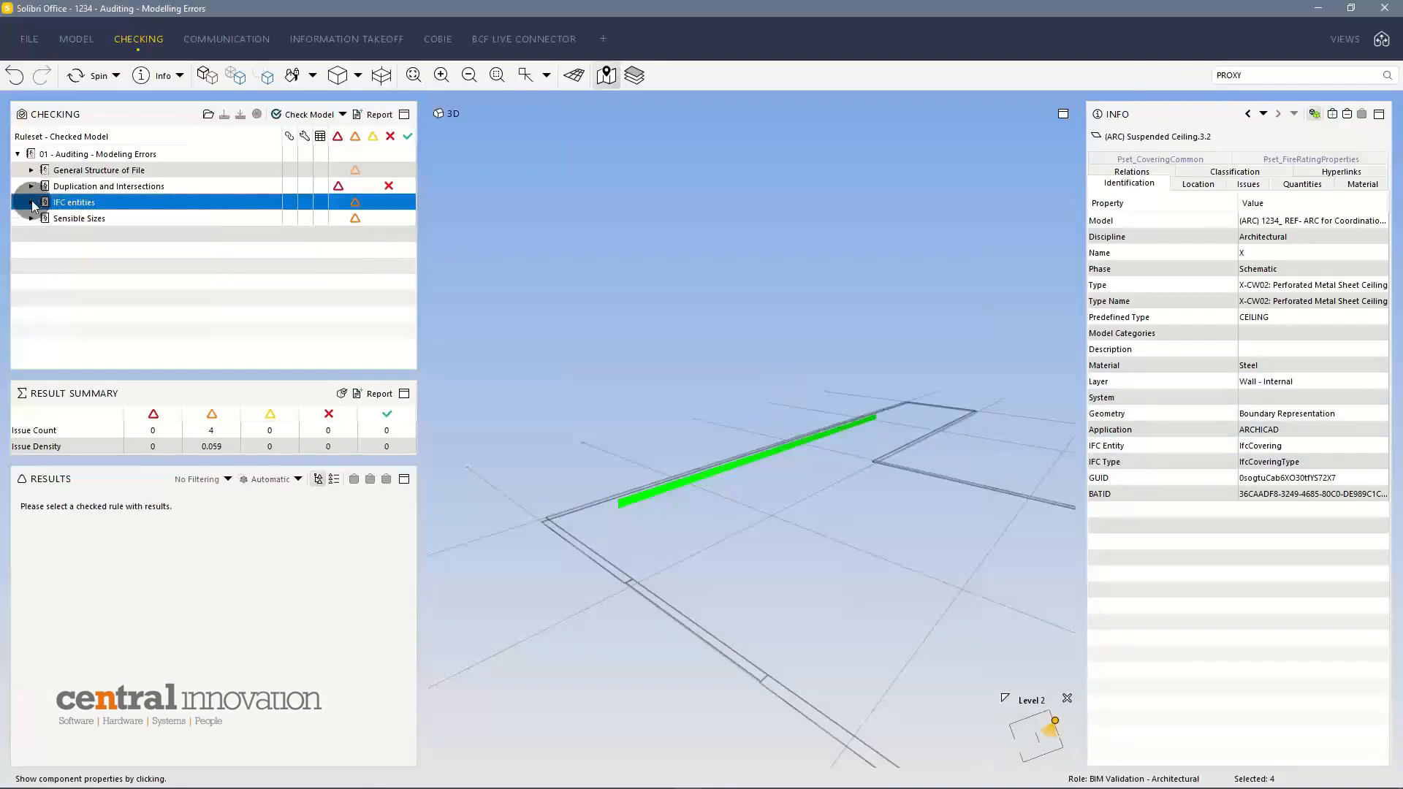
pyautogui.click(82, 220)
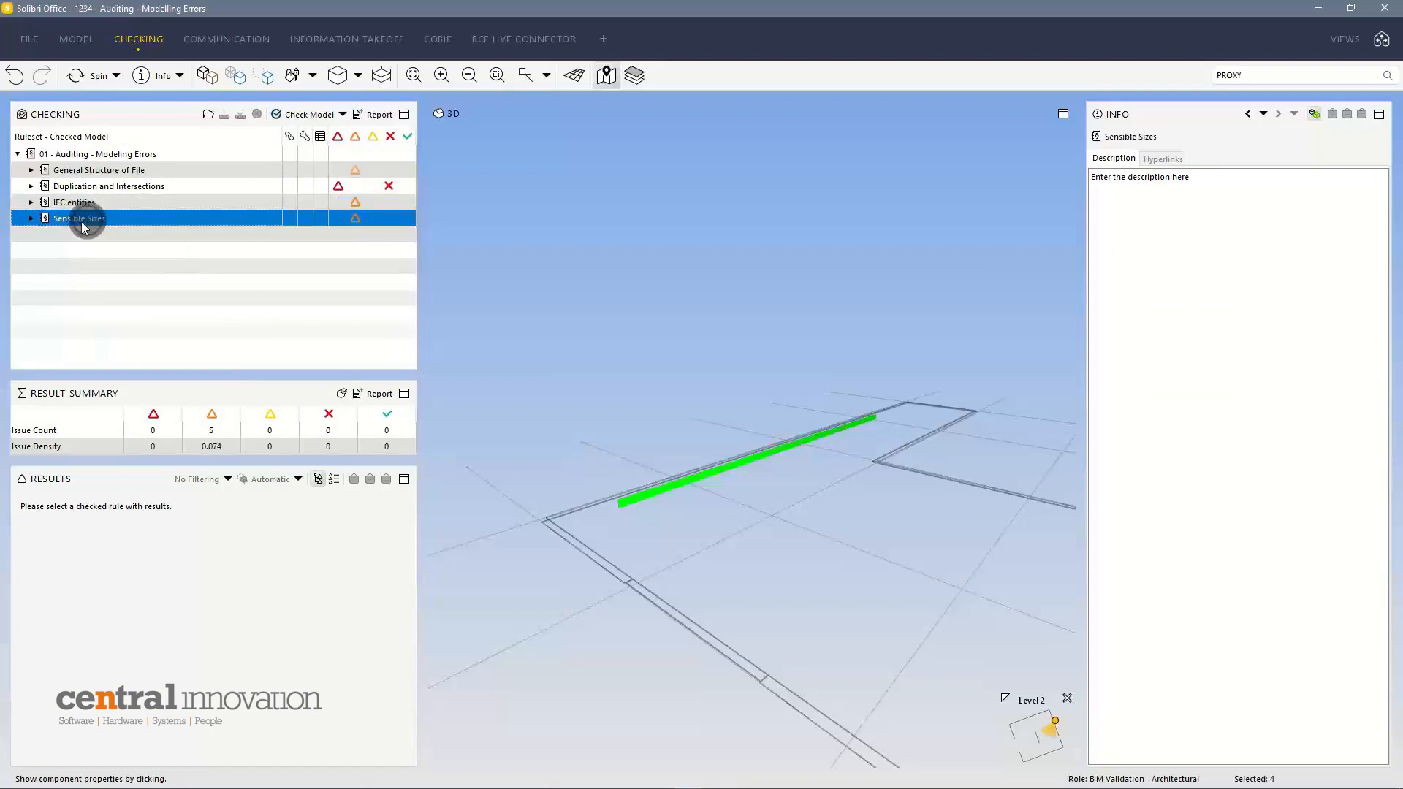
pyautogui.click(31, 218)
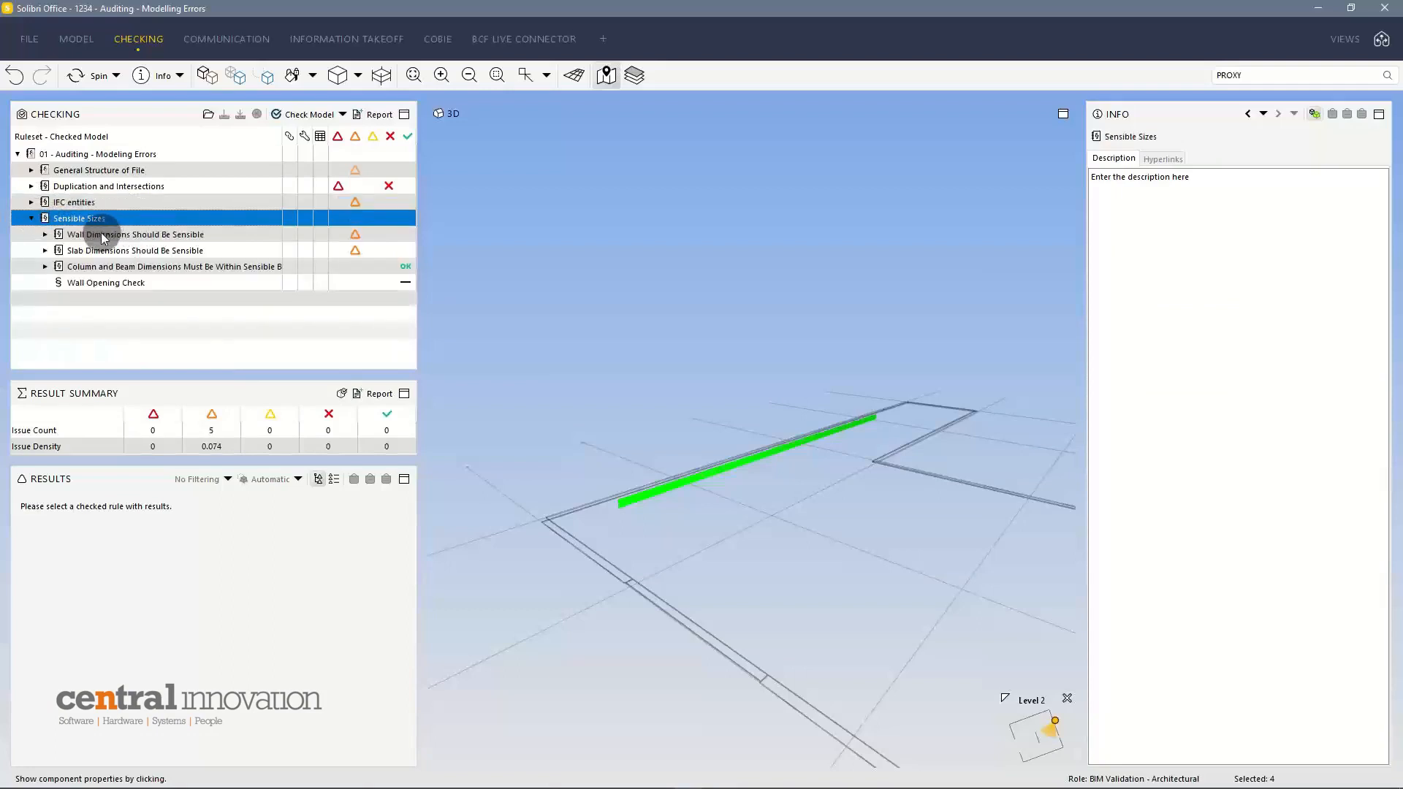
pyautogui.click(93, 236)
pyautogui.click(44, 234)
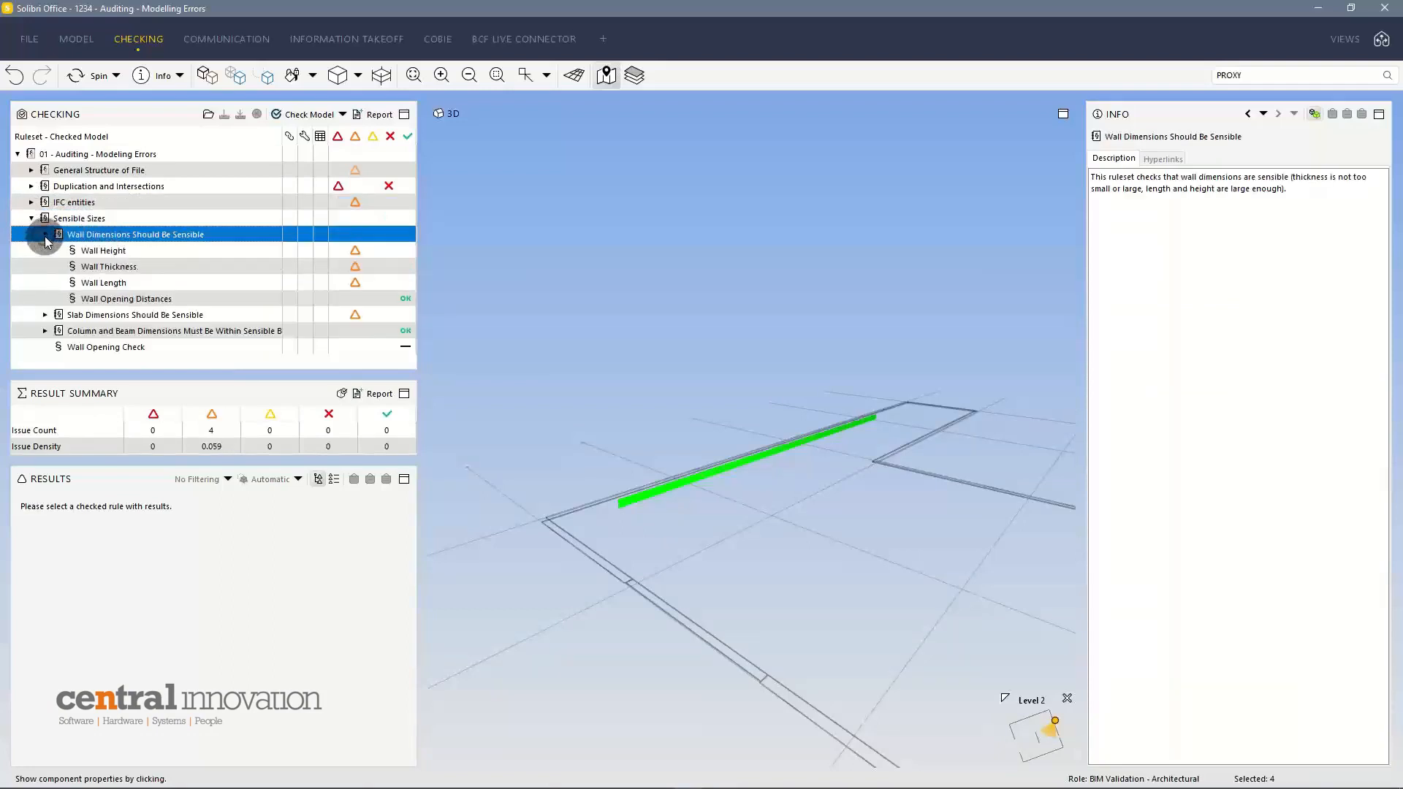
# Step: Open the Wall Height rule's parameters and review the height requirements for walls and curtain walls
pyautogui.click(145, 251)
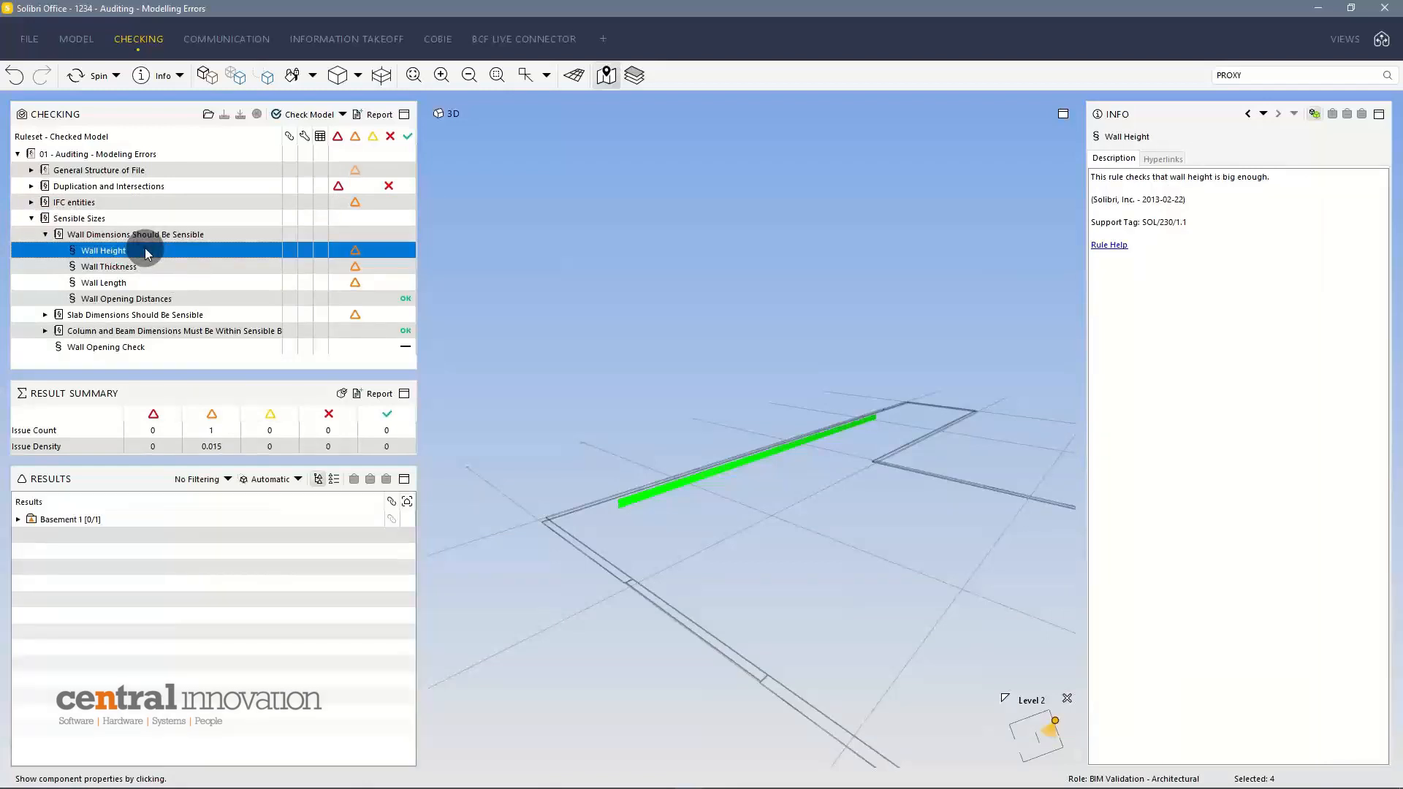
pyautogui.rightClick(145, 250)
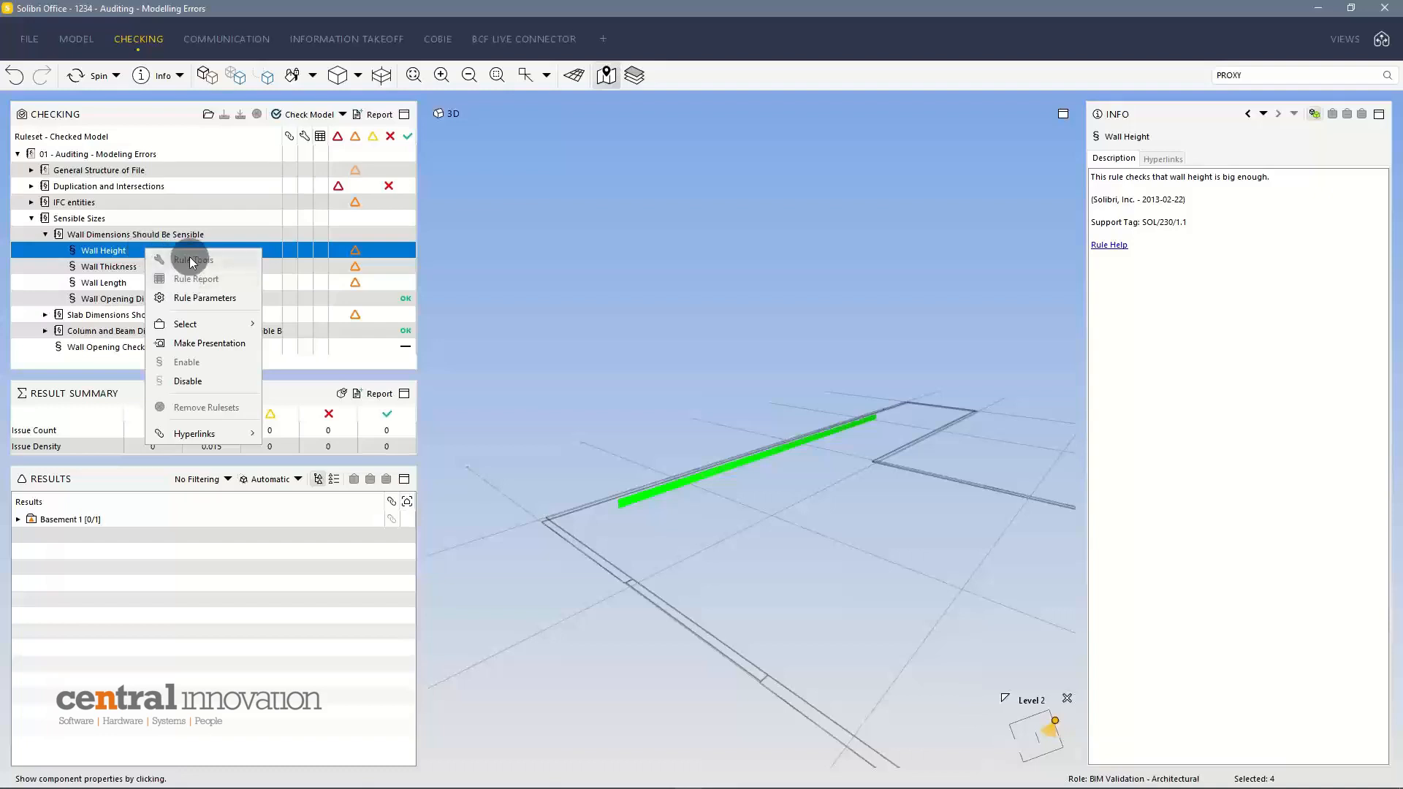
pyautogui.click(208, 299)
pyautogui.moveTo(575, 116); pyautogui.dragTo(563, 88)
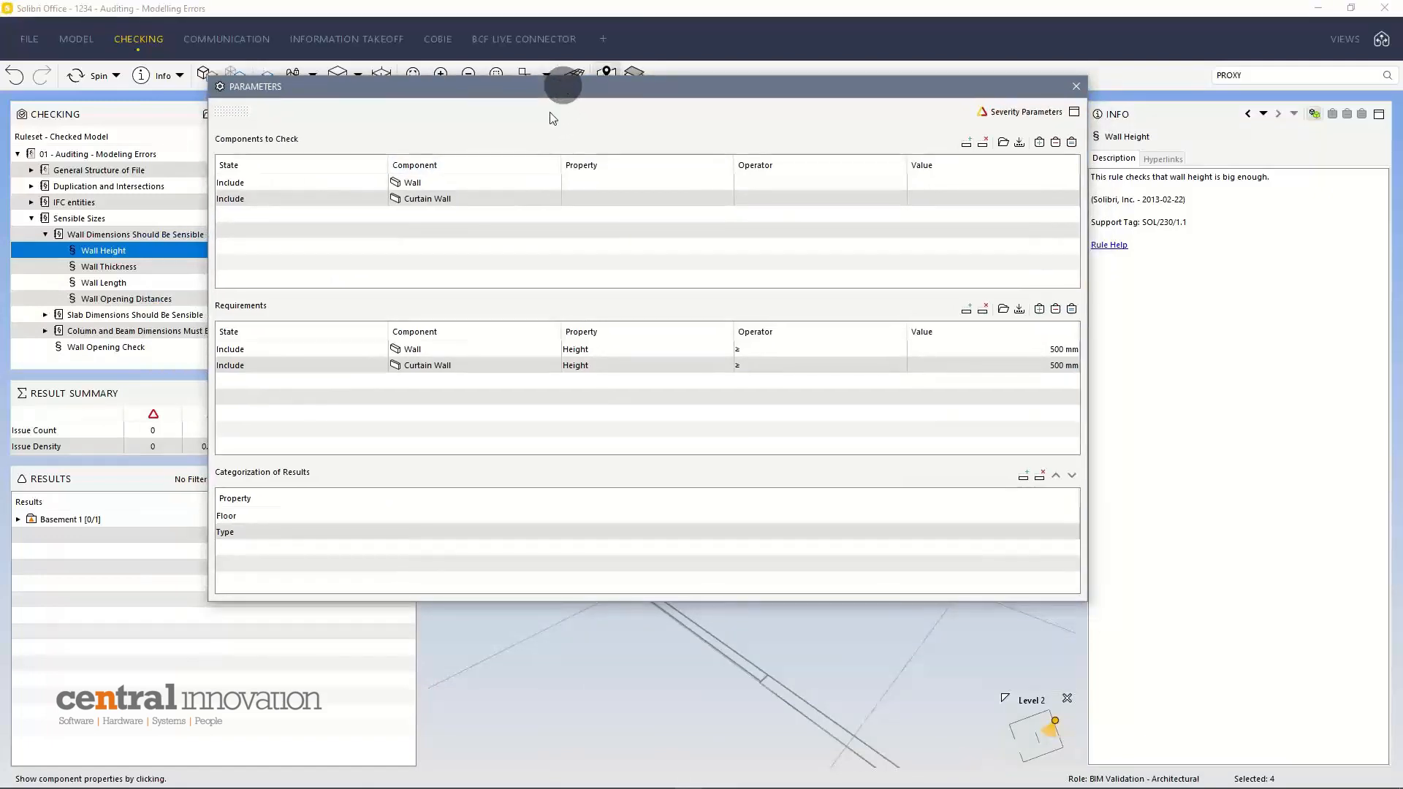
pyautogui.click(885, 351)
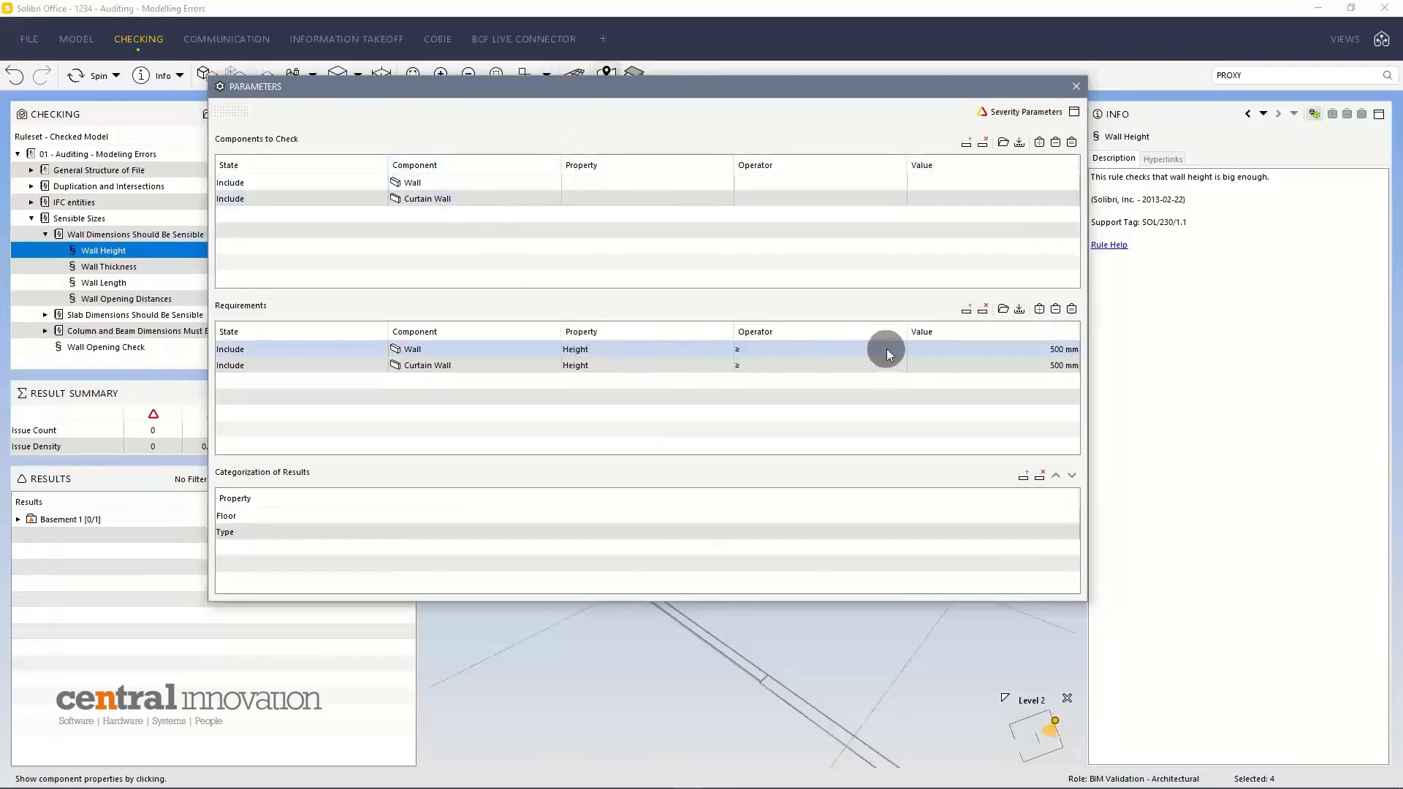
pyautogui.click(1039, 366)
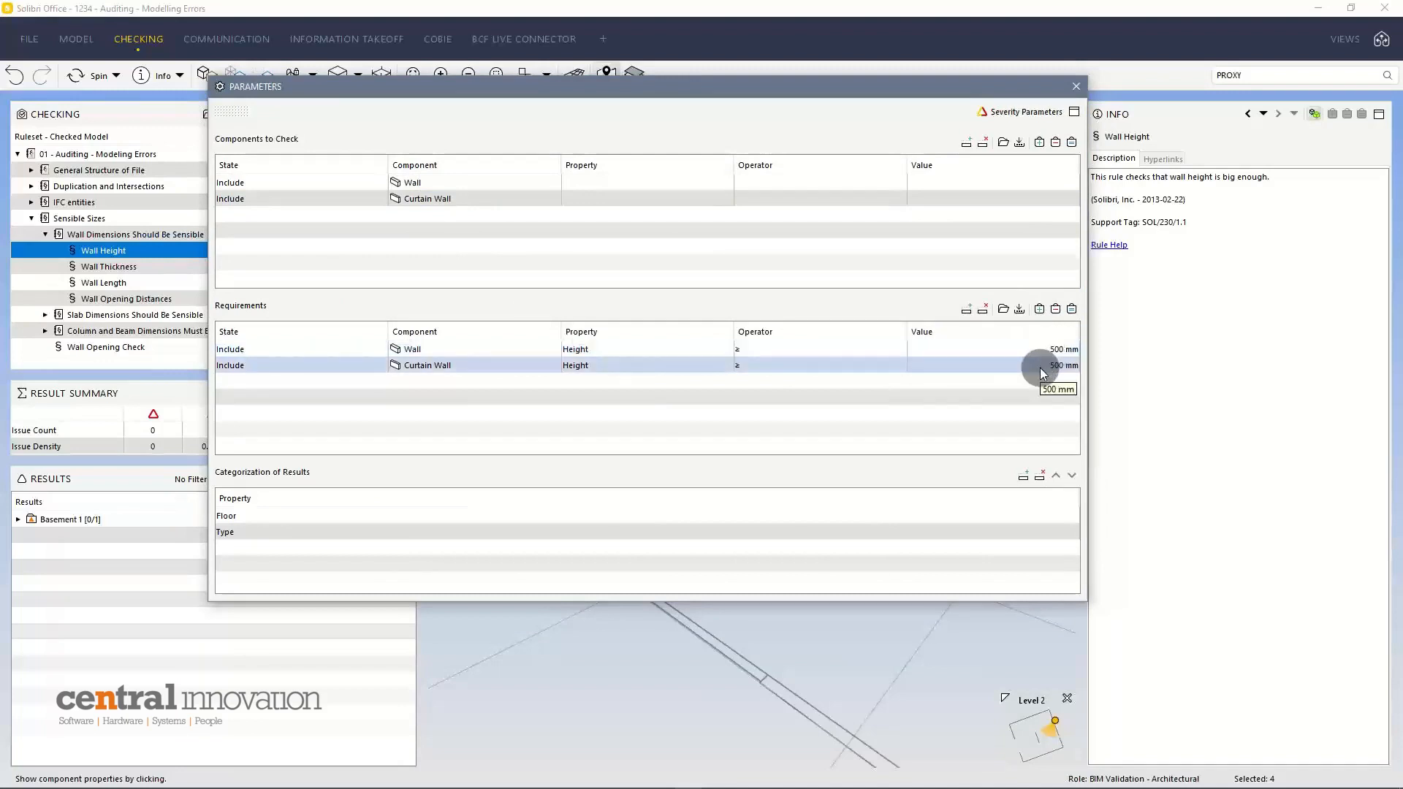
pyautogui.click(584, 351)
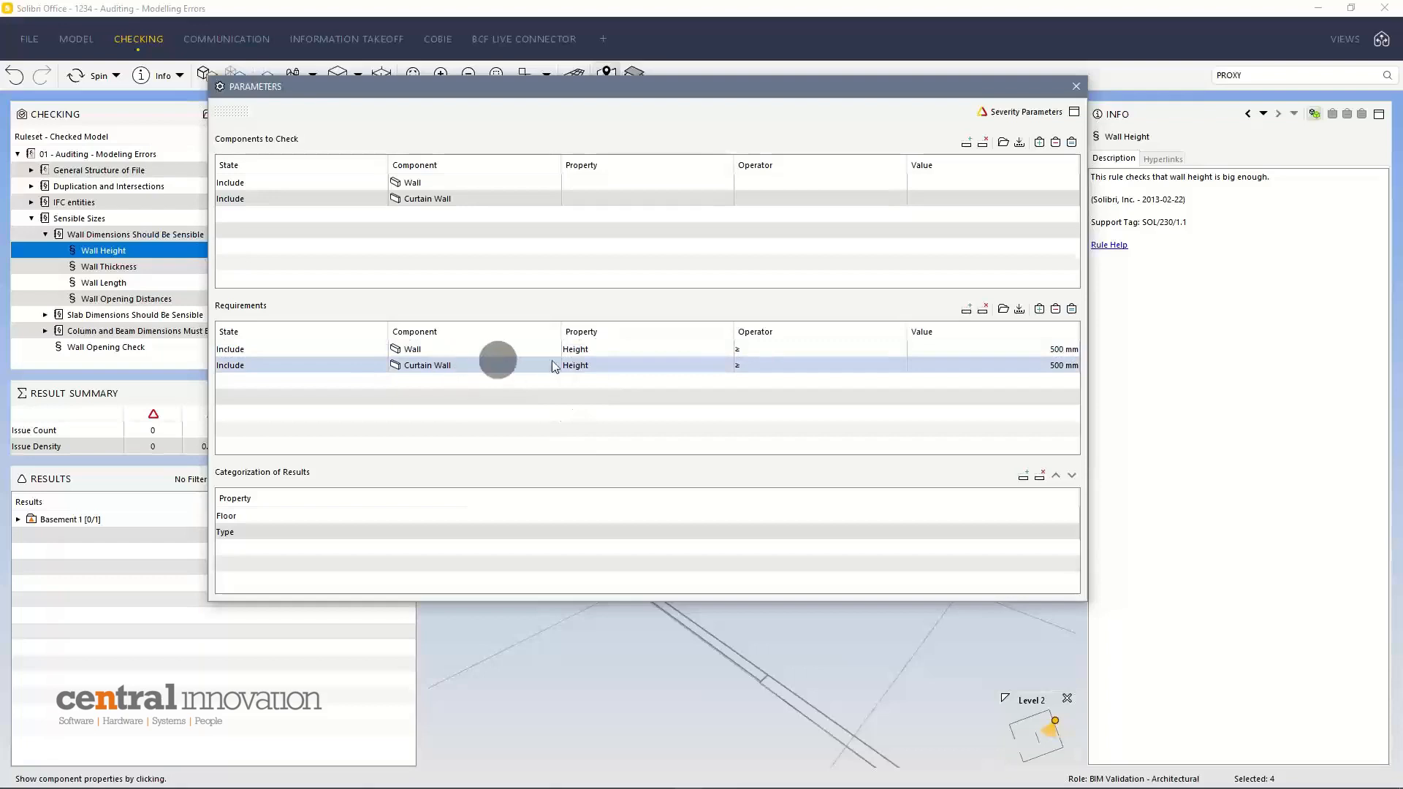
pyautogui.click(1077, 85)
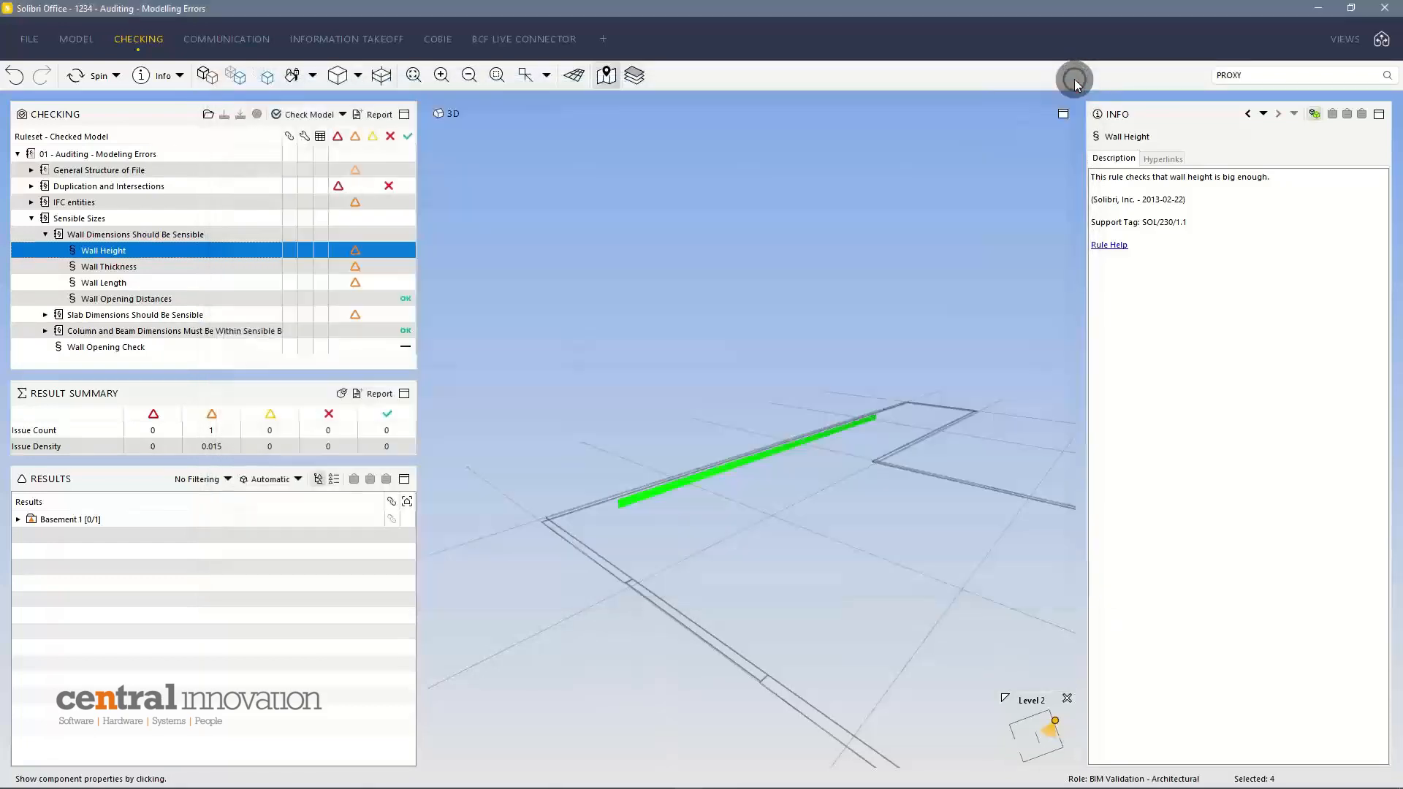
# Step: Expand the Basement 1 wall height result down to the SP03-Interior issue and inspect the flagged wall in 3D
pyautogui.click(64, 520)
pyautogui.click(19, 519)
pyautogui.click(67, 538)
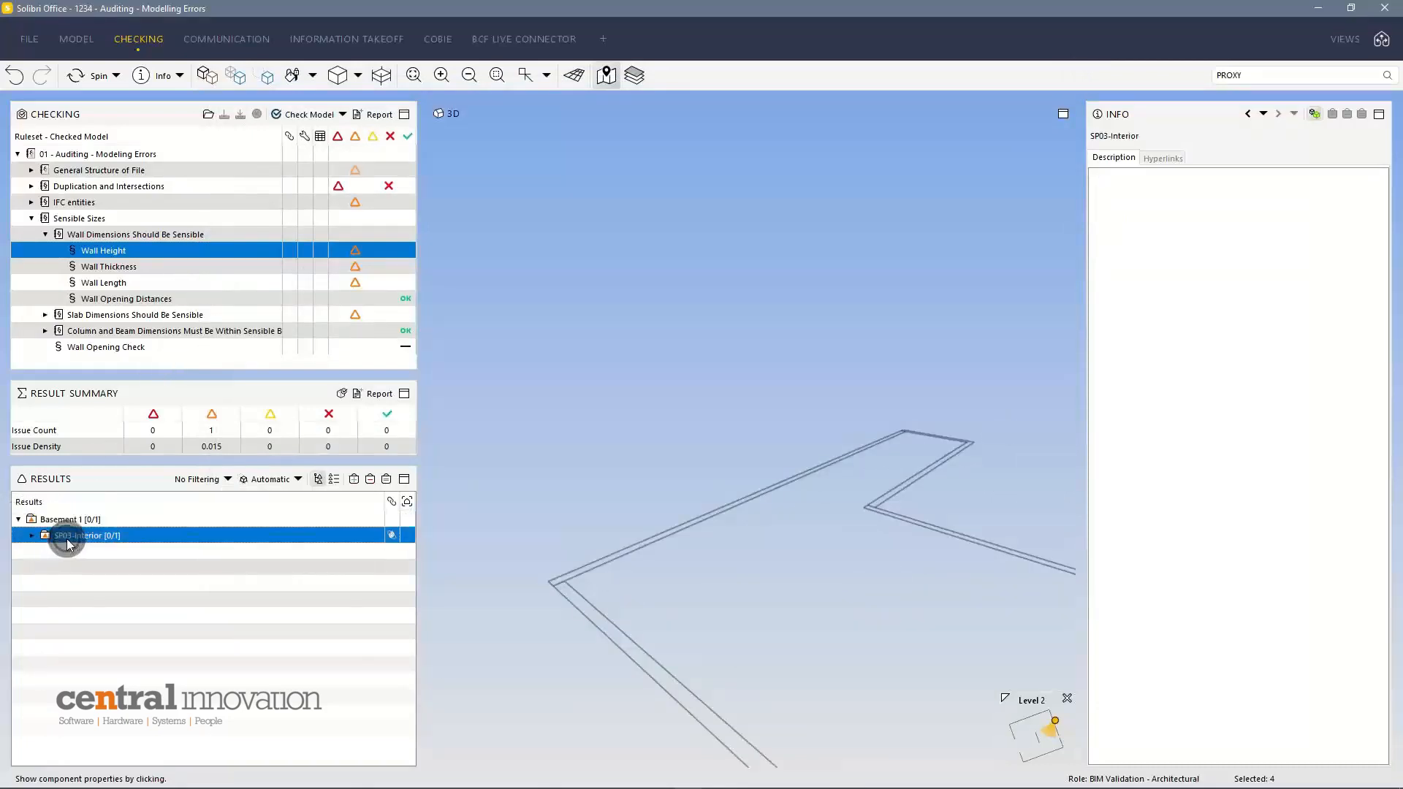
pyautogui.click(38, 535)
pyautogui.click(44, 549)
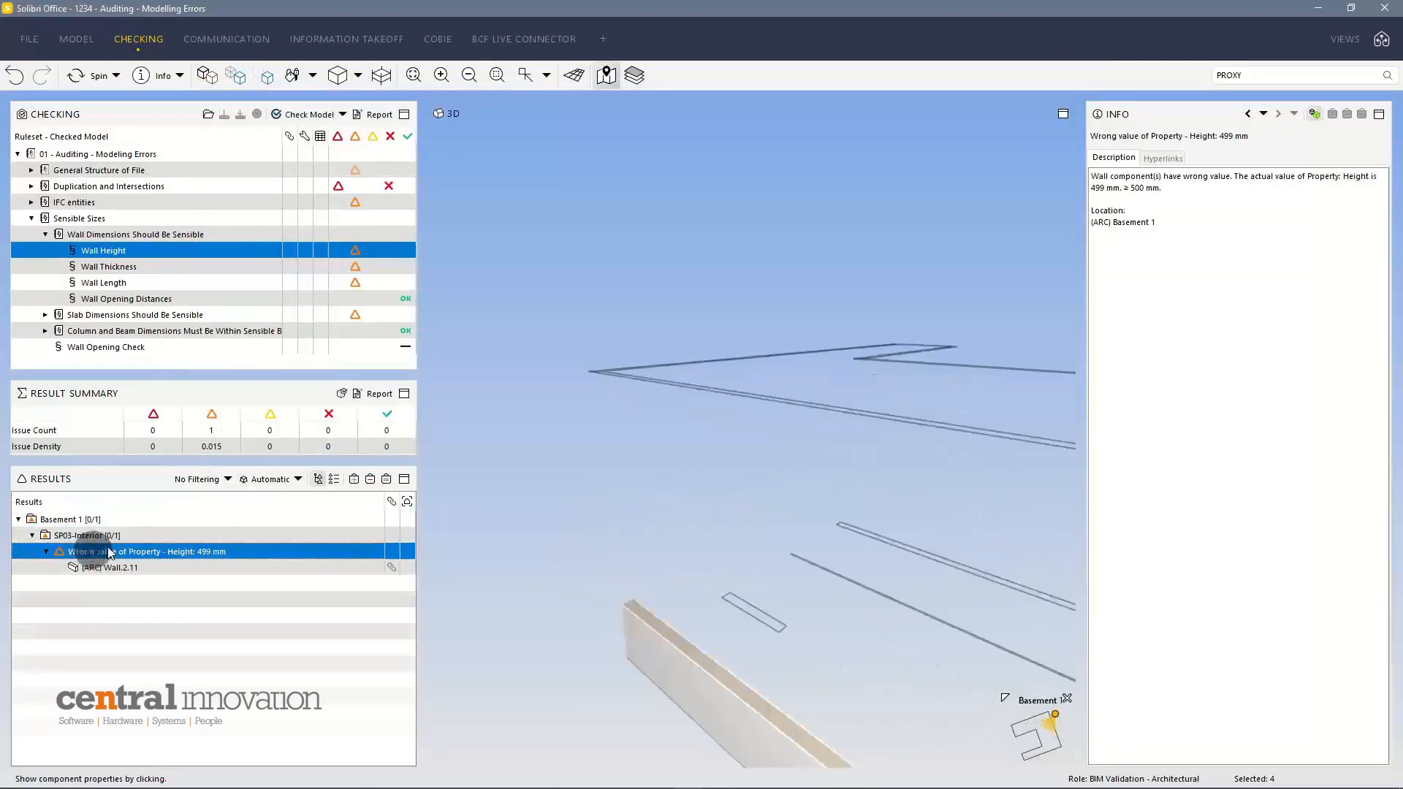
pyautogui.moveTo(855, 489)
pyautogui.mouseDown()
pyautogui.moveTo(802, 501)
pyautogui.moveTo(877, 470)
pyautogui.moveTo(746, 483)
pyautogui.moveTo(761, 498)
pyautogui.moveTo(730, 501)
pyautogui.moveTo(708, 488)
pyautogui.moveTo(743, 479)
pyautogui.mouseUp()
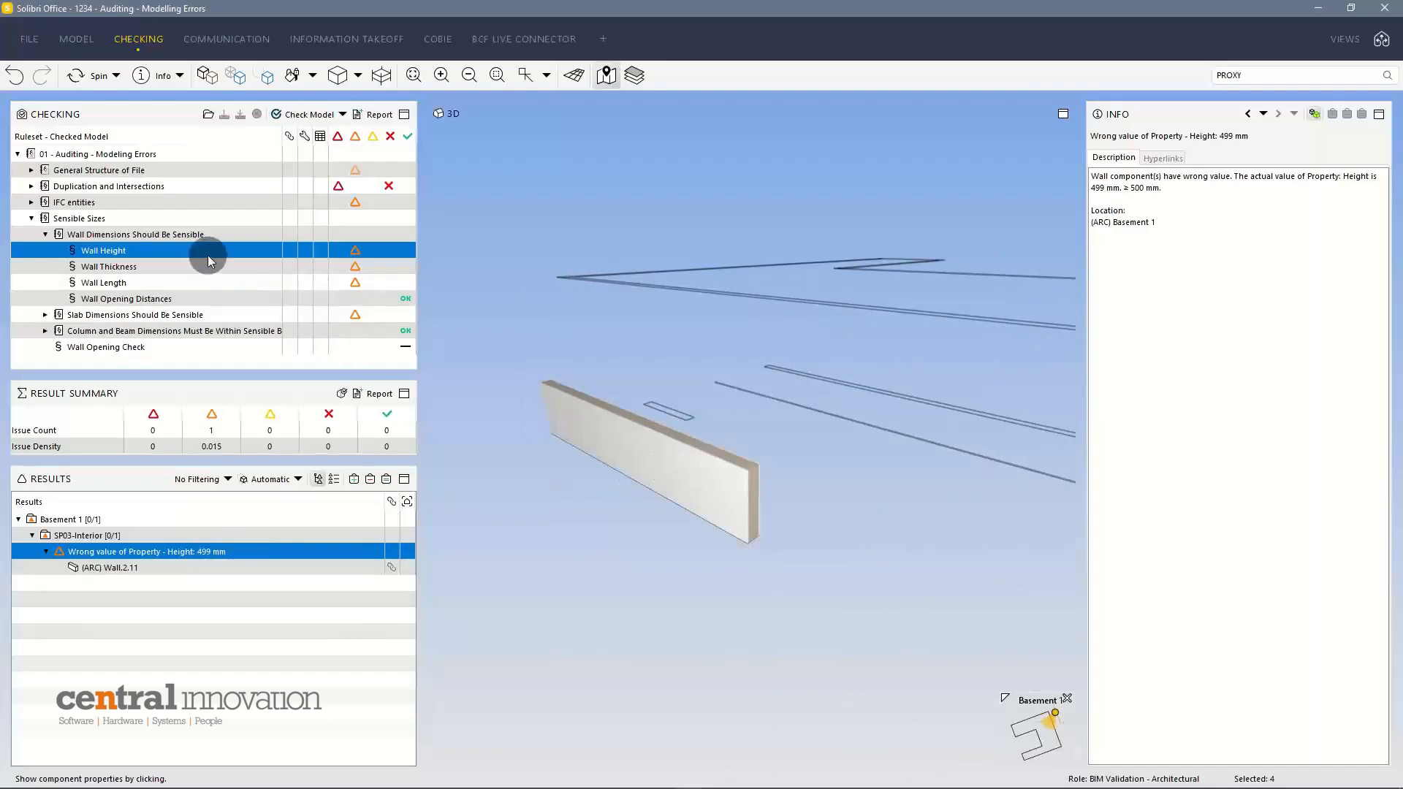
pyautogui.moveTo(673, 456); pyautogui.dragTo(629, 420)
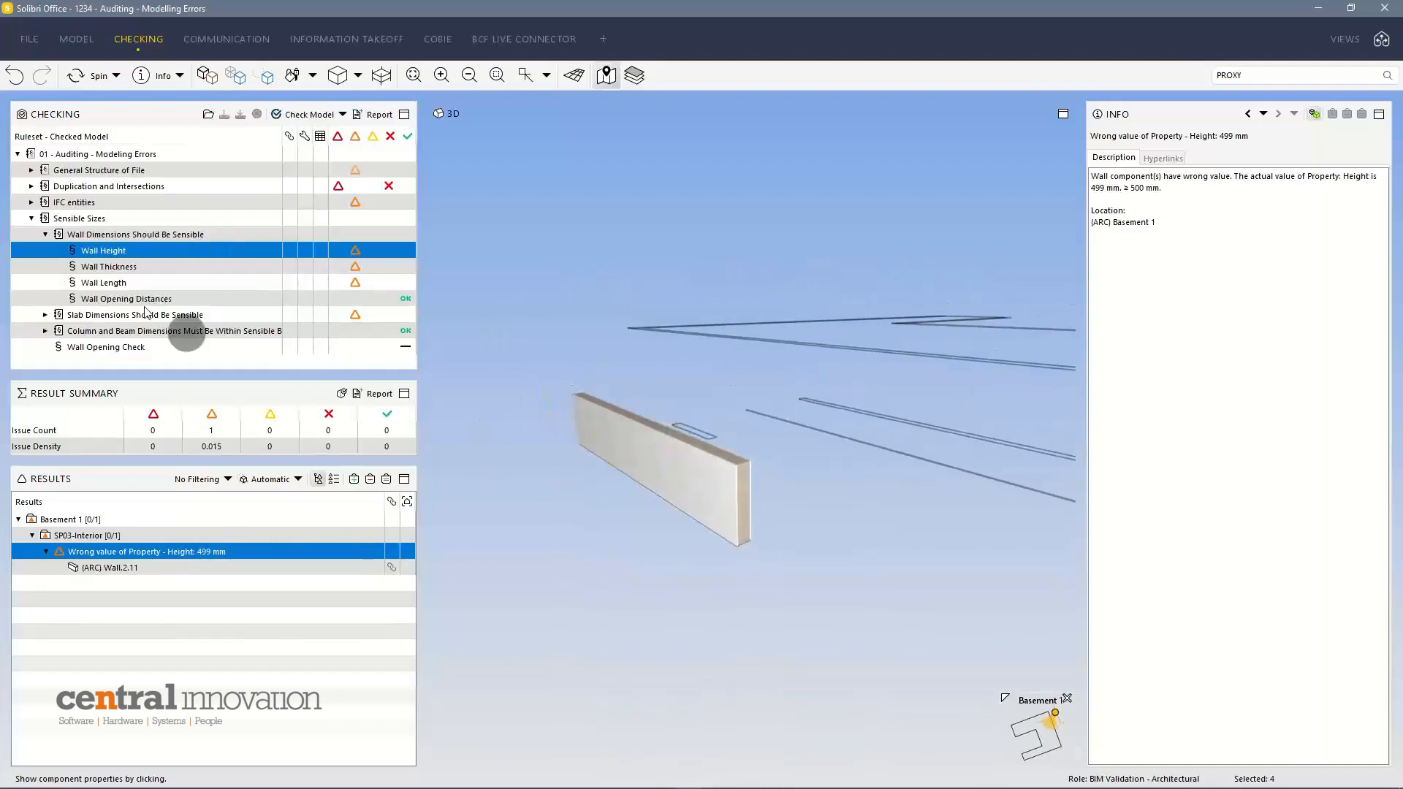
# Step: Open the Wall Thickness results and expand Basement 1 down to the Concrete - Structural-Interior thickness issue
pyautogui.click(132, 267)
pyautogui.click(58, 519)
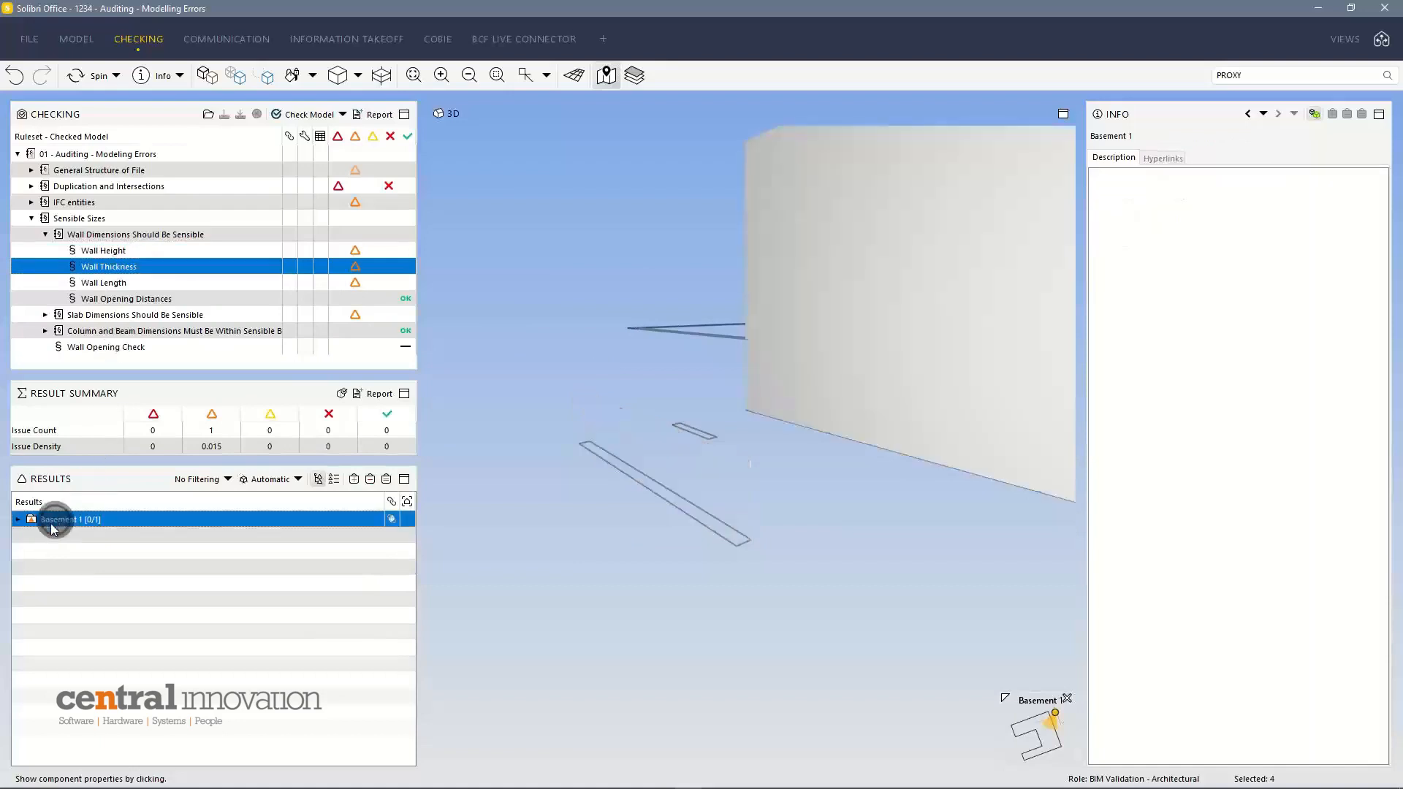
pyautogui.click(18, 519)
pyautogui.click(66, 537)
pyautogui.click(32, 535)
pyautogui.click(117, 552)
# Step: Inspect the wall flagged for its thickness from several angles in 3D and view its identification properties
pyautogui.moveTo(862, 448)
pyautogui.mouseDown()
pyautogui.moveTo(585, 459)
pyautogui.moveTo(698, 475)
pyautogui.moveTo(802, 439)
pyautogui.moveTo(705, 458)
pyautogui.moveTo(818, 432)
pyautogui.moveTo(754, 475)
pyautogui.moveTo(837, 469)
pyautogui.moveTo(789, 485)
pyautogui.moveTo(720, 448)
pyautogui.mouseUp()
pyautogui.click(720, 448)
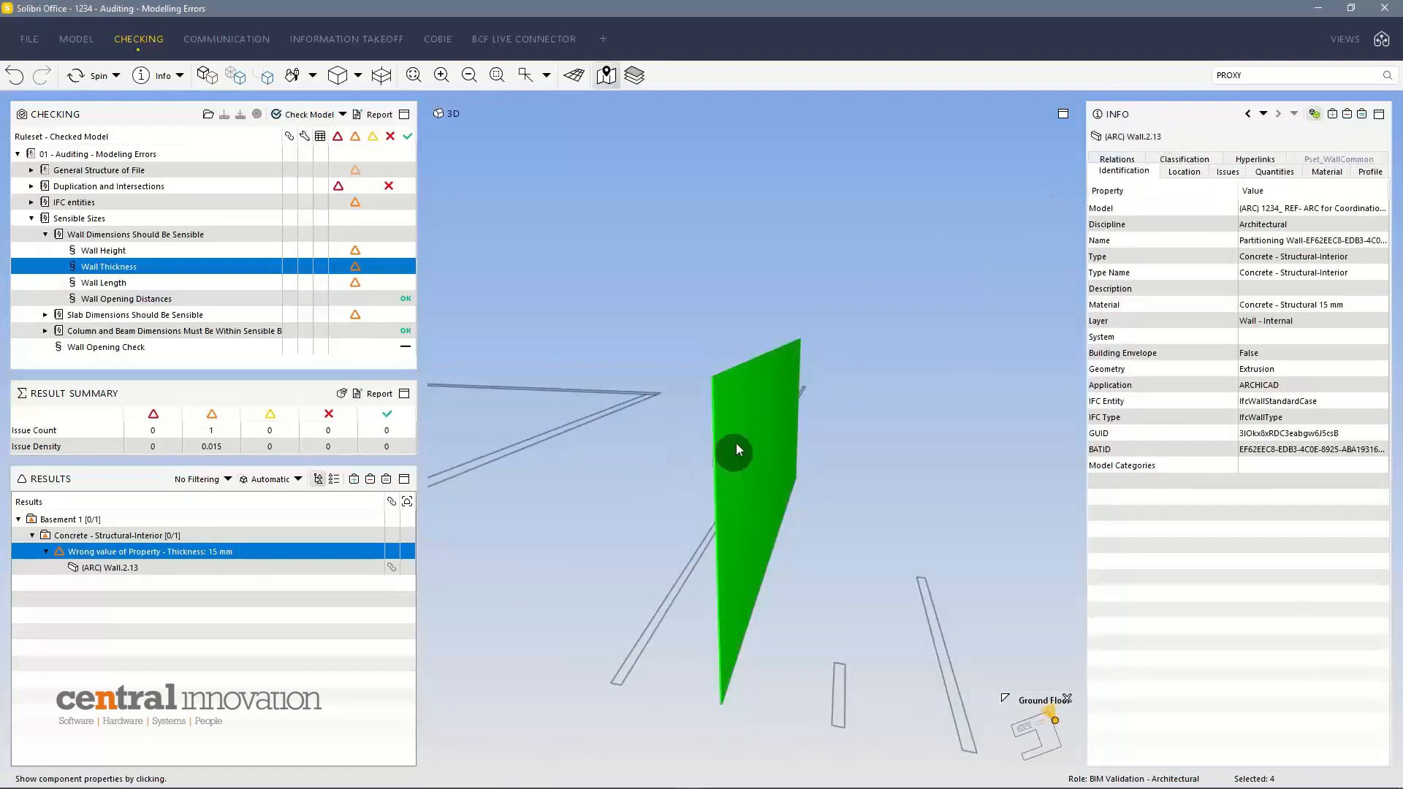
pyautogui.moveTo(738, 428); pyautogui.dragTo(701, 431)
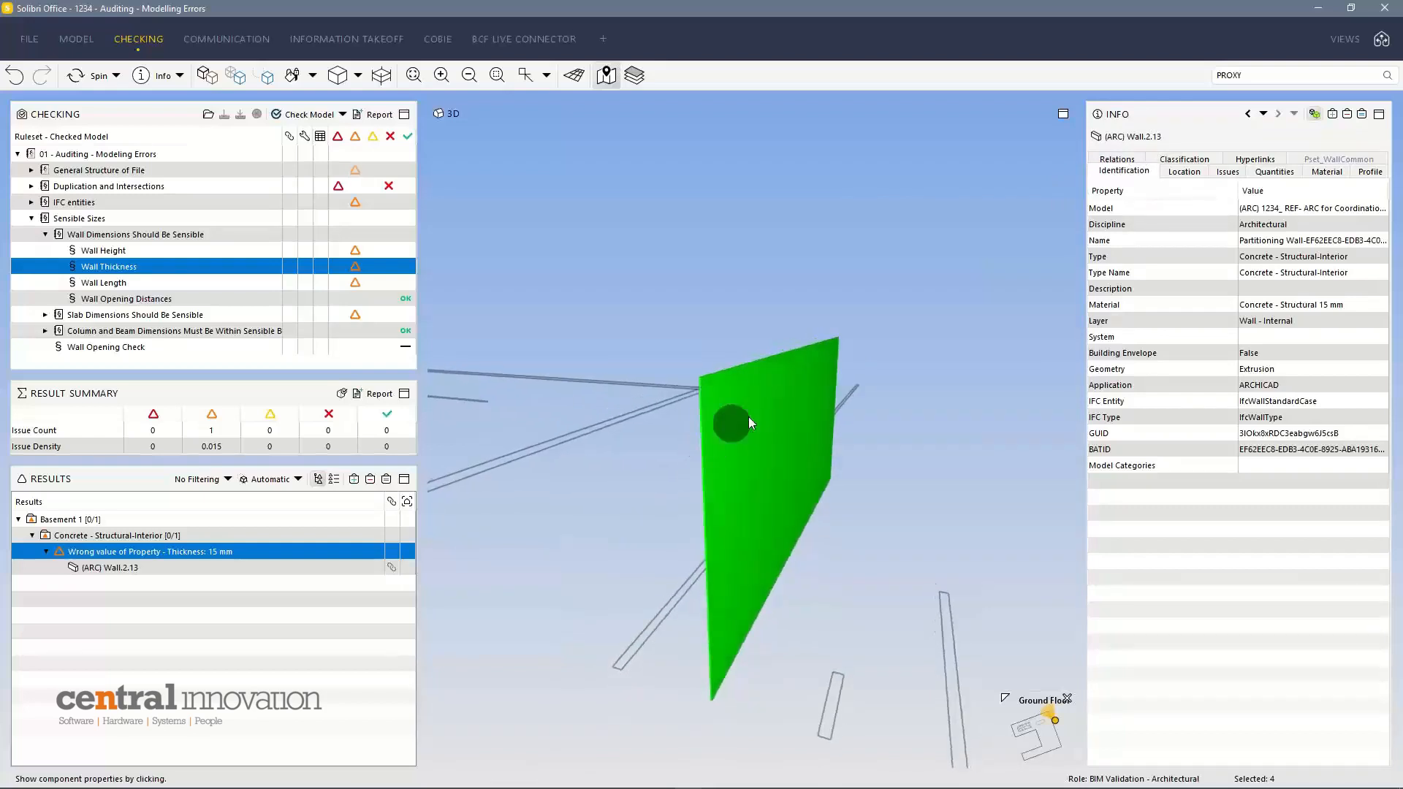
pyautogui.moveTo(670, 470); pyautogui.dragTo(700, 454)
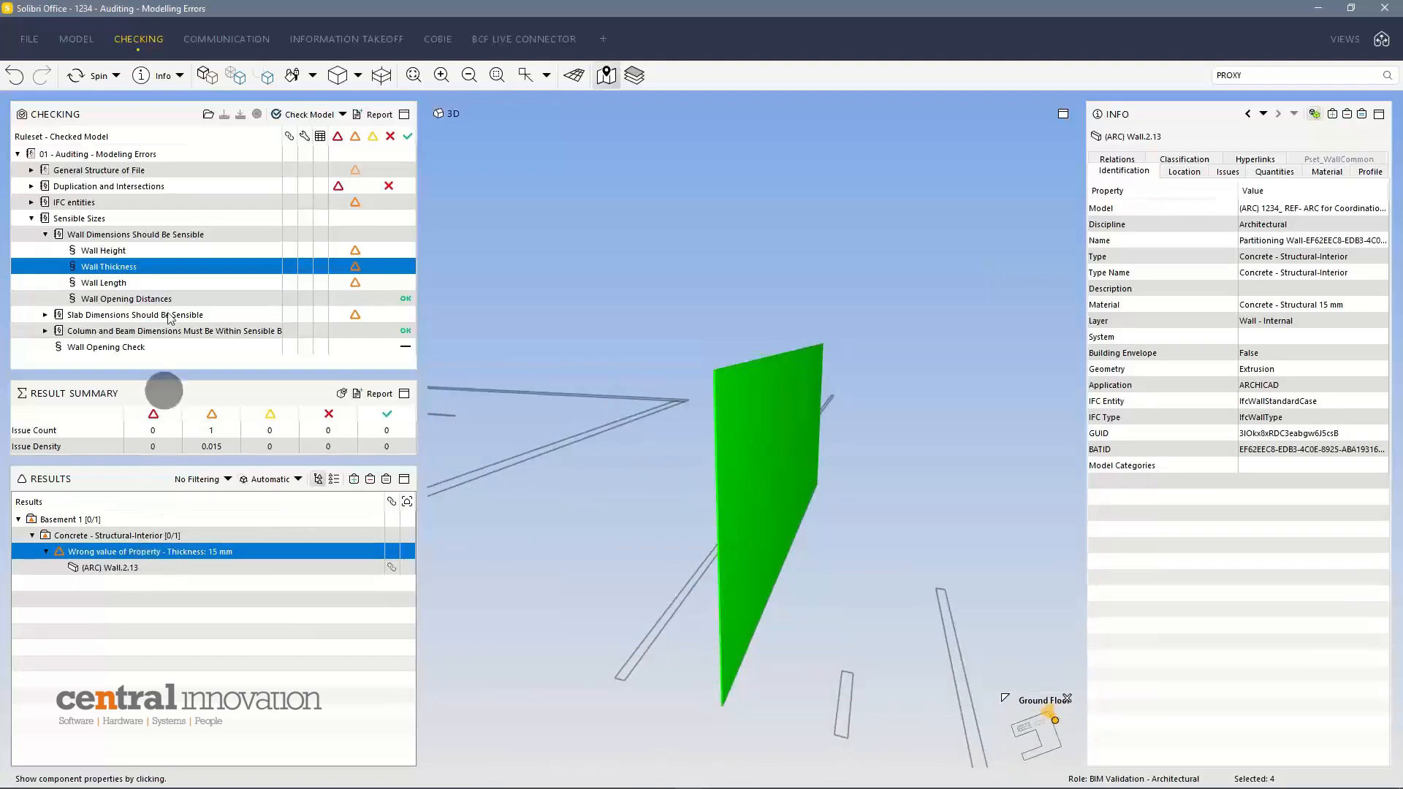
# Step: Open the Wall Length results and inspect the flagged walls in 3D
pyautogui.click(176, 288)
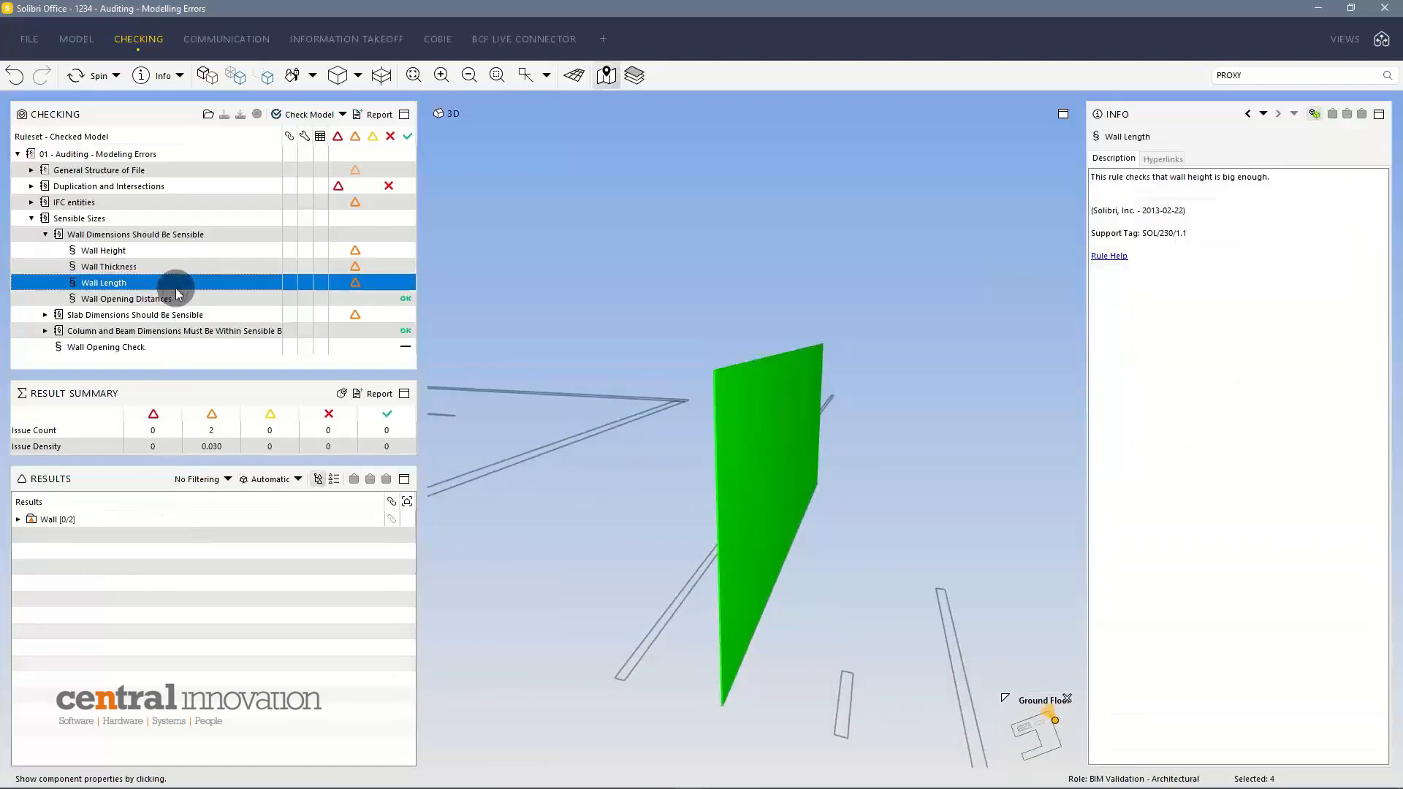
pyautogui.click(47, 519)
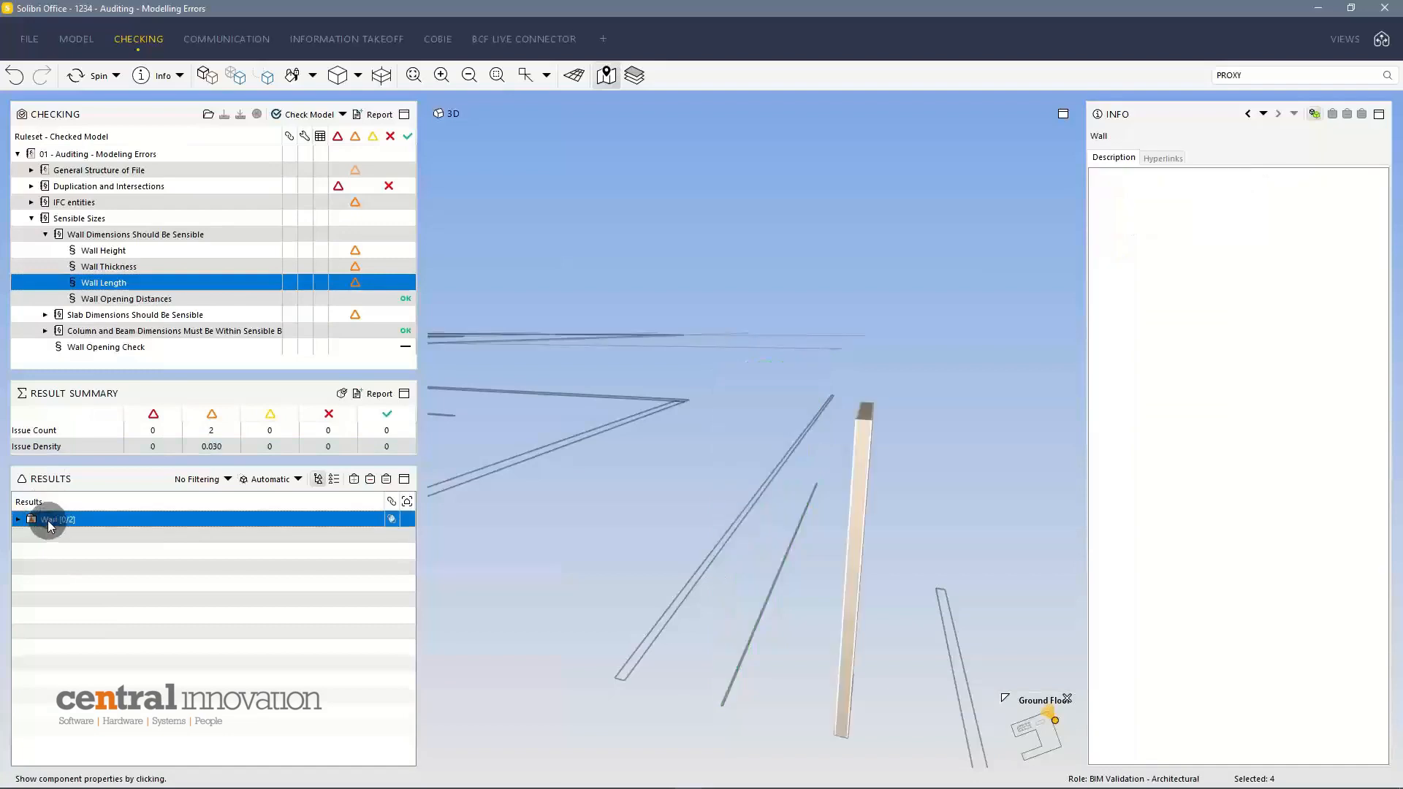
pyautogui.moveTo(875, 471); pyautogui.dragTo(686, 306)
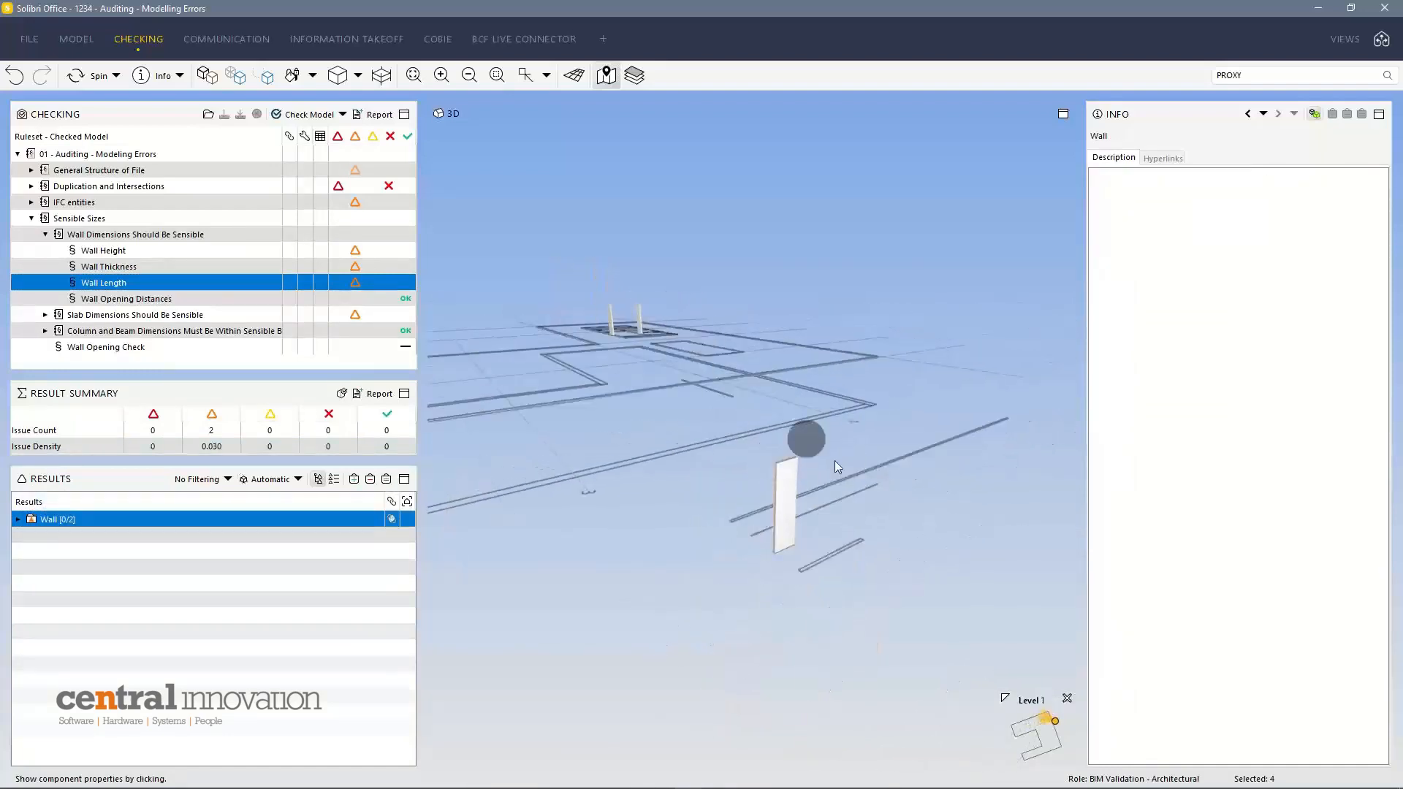
pyautogui.moveTo(795, 491)
pyautogui.mouseDown()
pyautogui.moveTo(782, 480)
pyautogui.moveTo(789, 445)
pyautogui.moveTo(789, 491)
pyautogui.mouseUp()
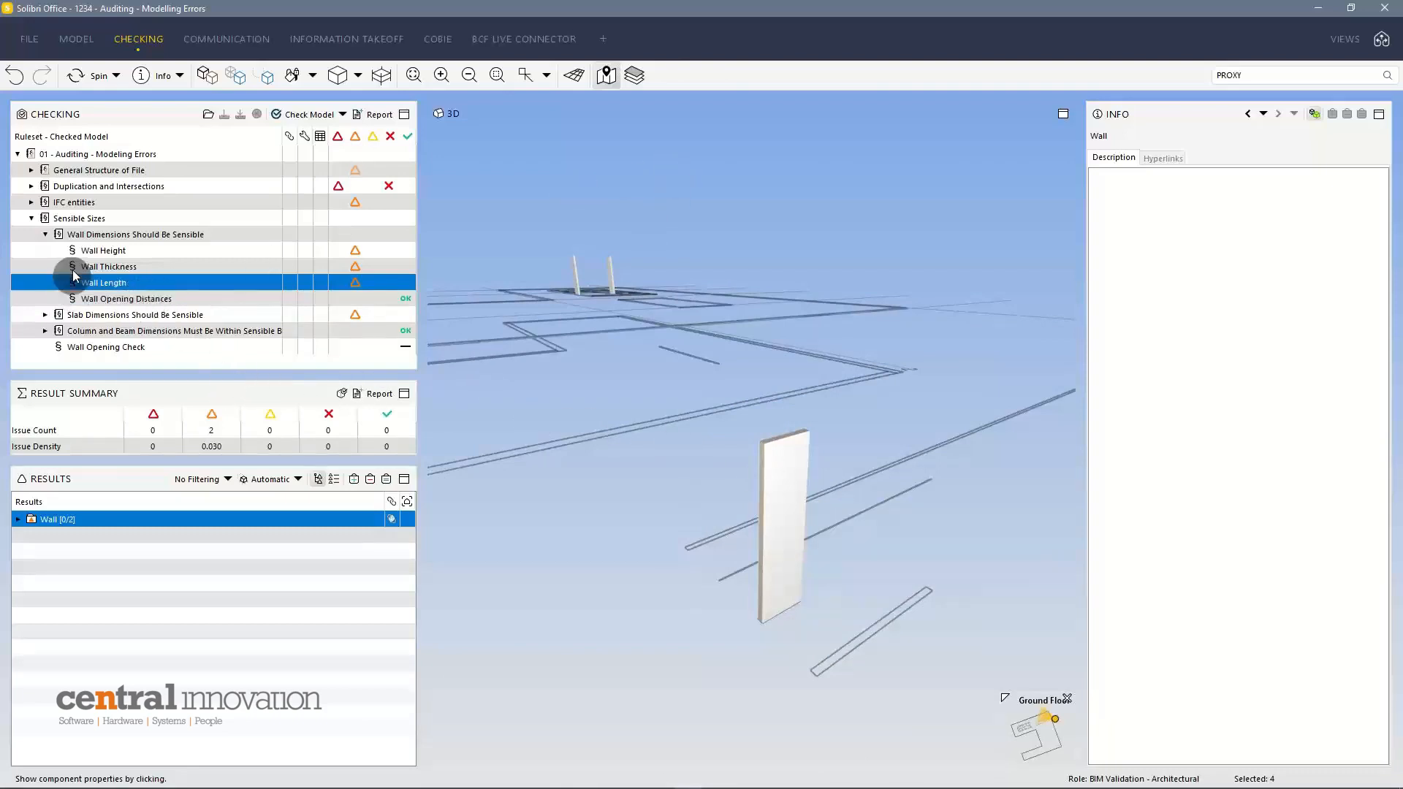
# Step: Collapse the wall dimension rules, open the Slab Thickness results under Slab Dimensions Should Be Sensible, and expand Ground Floor
pyautogui.click(51, 235)
pyautogui.click(69, 250)
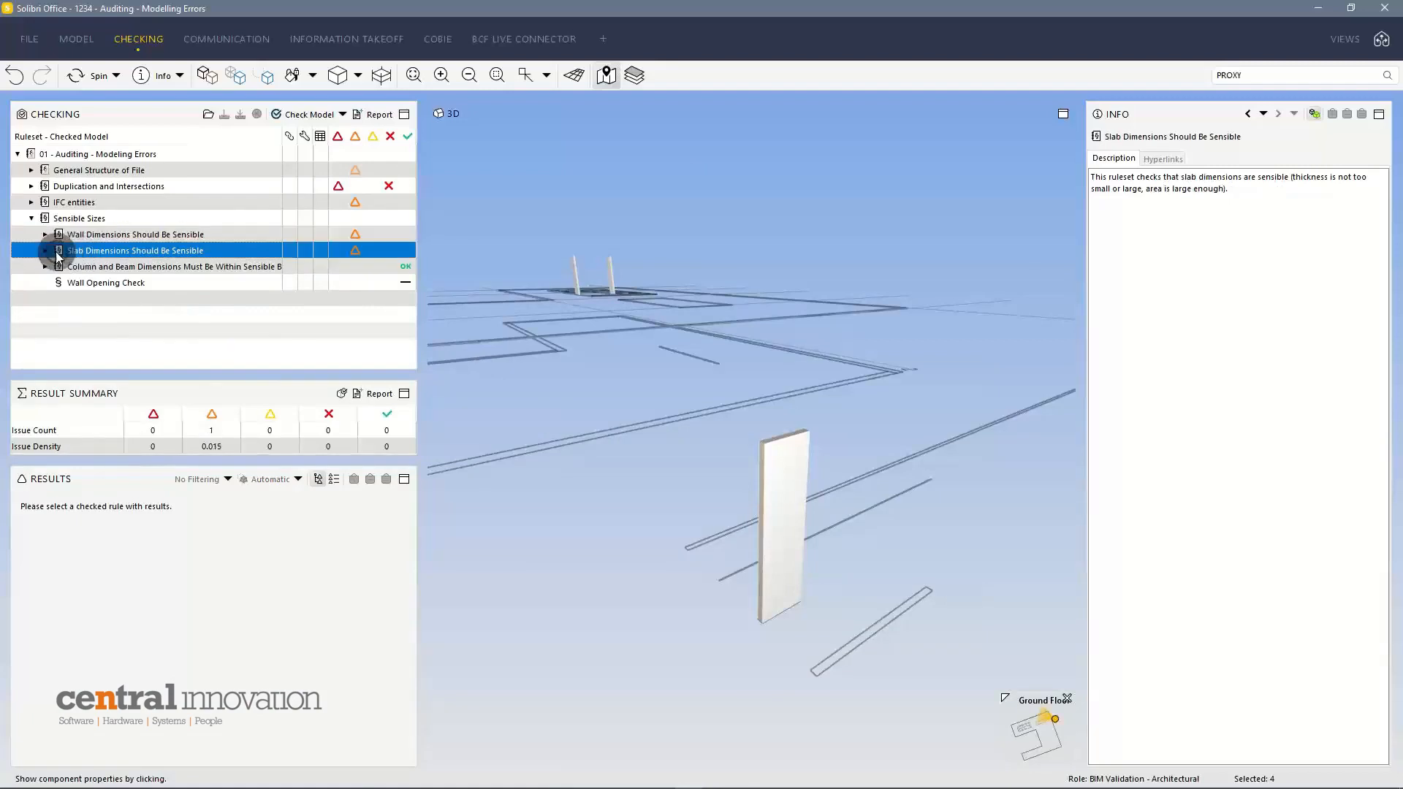
pyautogui.click(45, 250)
pyautogui.click(107, 268)
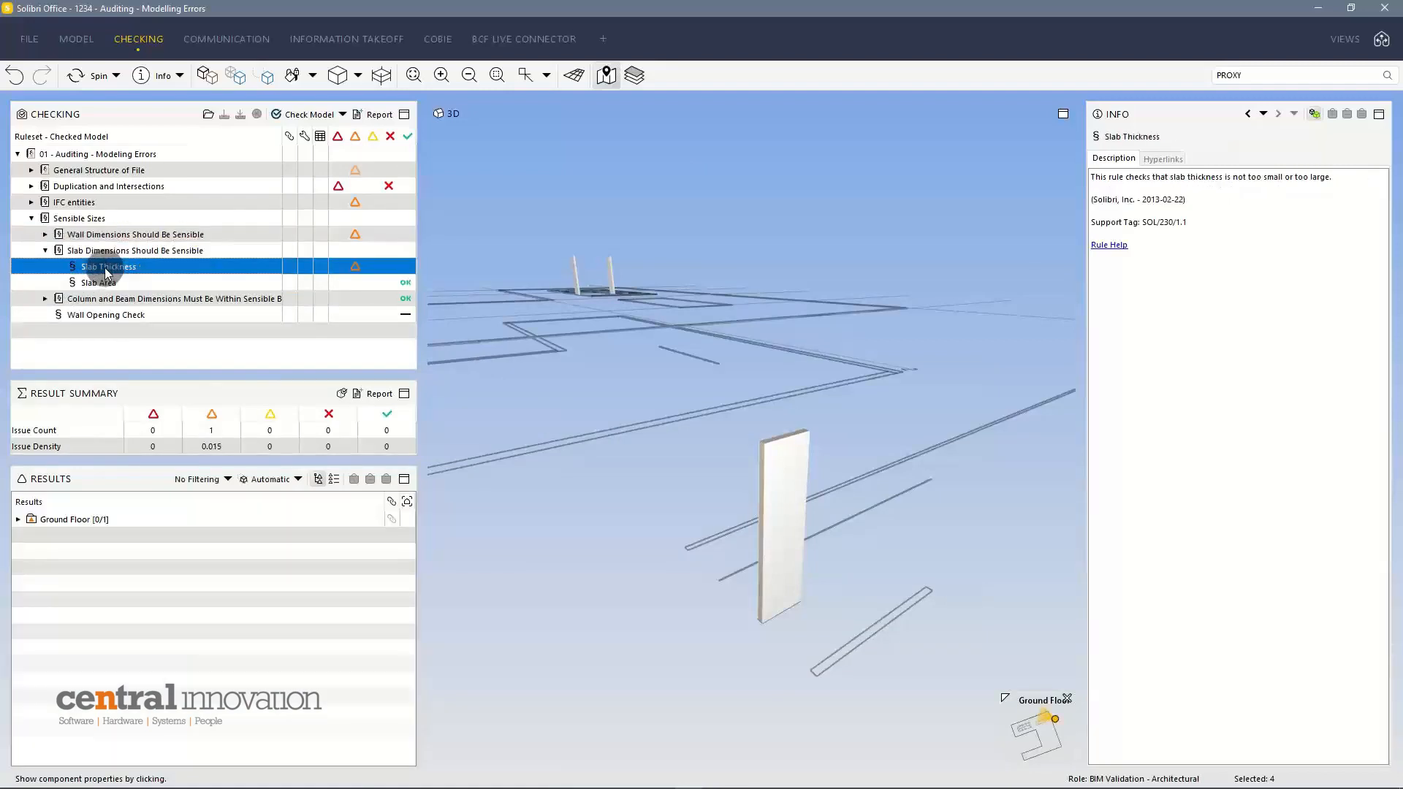
pyautogui.click(36, 522)
pyautogui.click(33, 524)
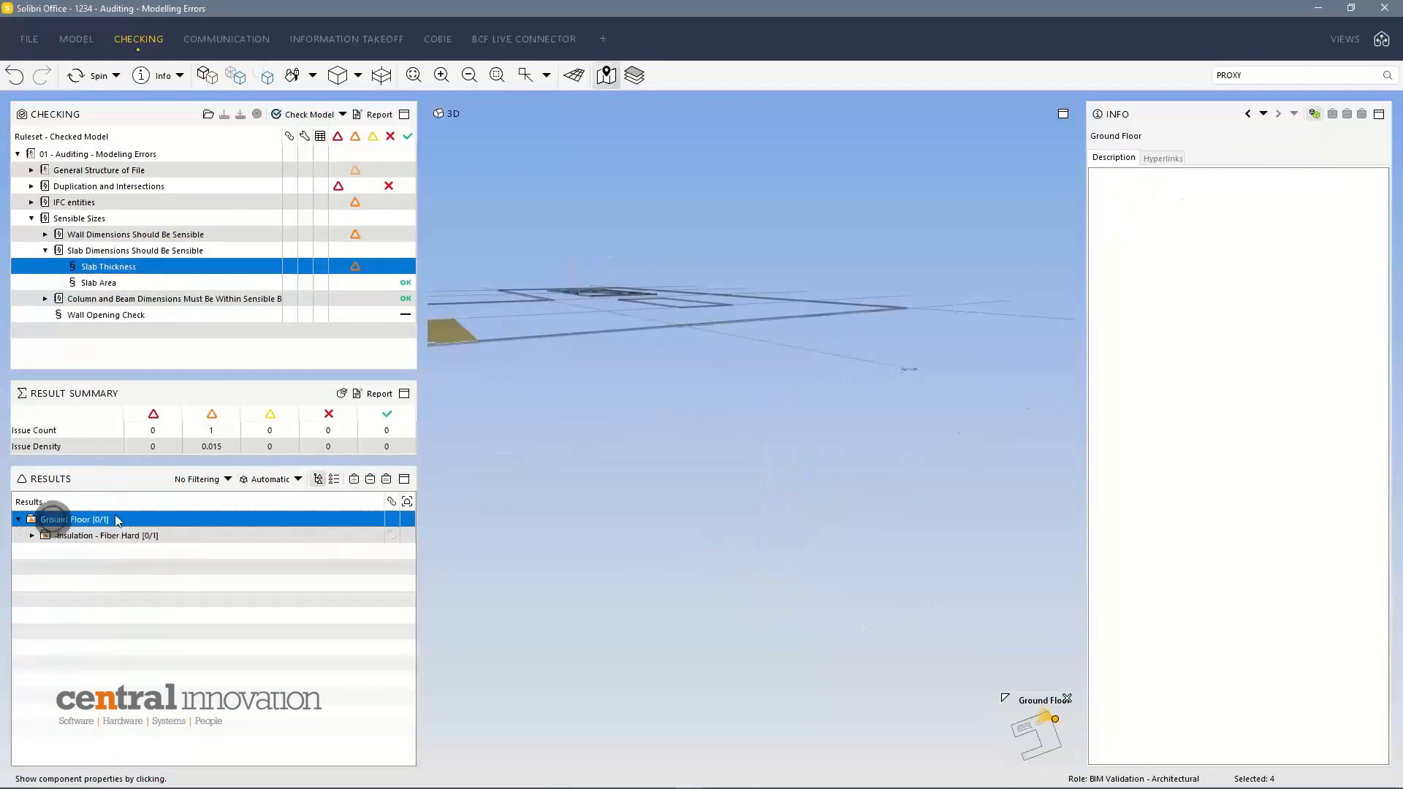
# Step: Inspect the slab flagged by Slab Thickness in 3D and view its identification properties
pyautogui.moveTo(564, 337); pyautogui.dragTo(702, 398)
pyautogui.click(699, 377)
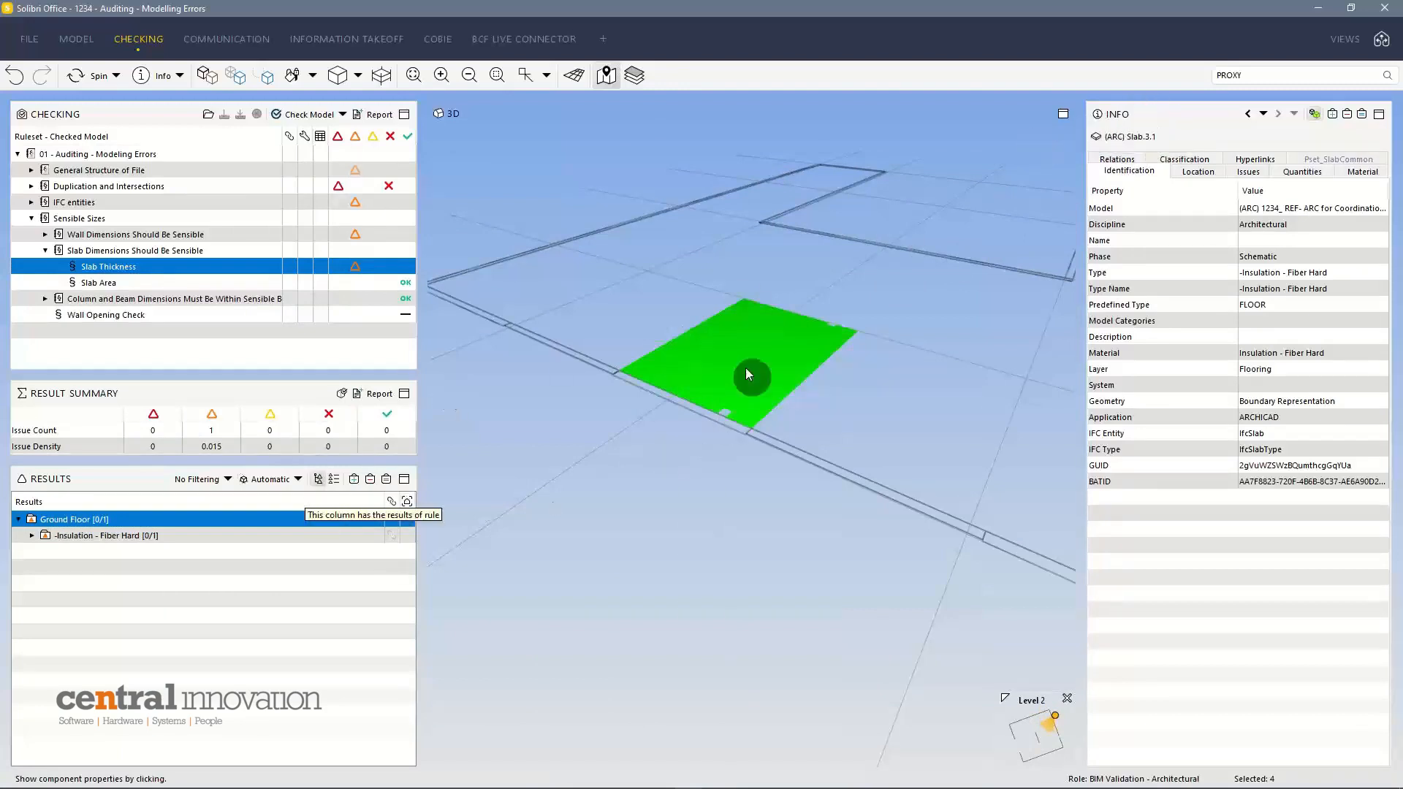
pyautogui.scroll(3, 731, 381)
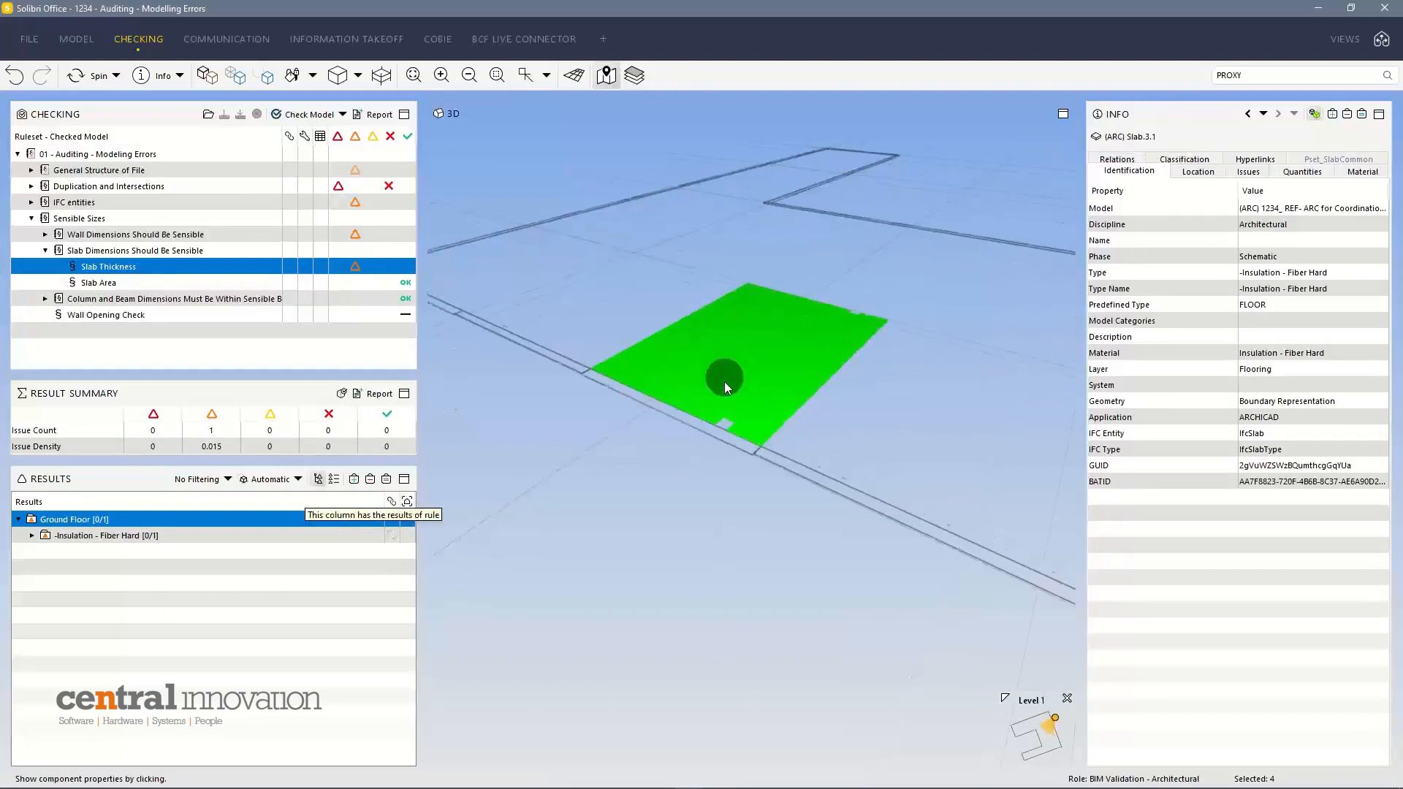
# Step: Open the Slab Thickness rule's parameters and review the minimum and maximum thickness requirements
pyautogui.rightClick(162, 267)
pyautogui.click(217, 311)
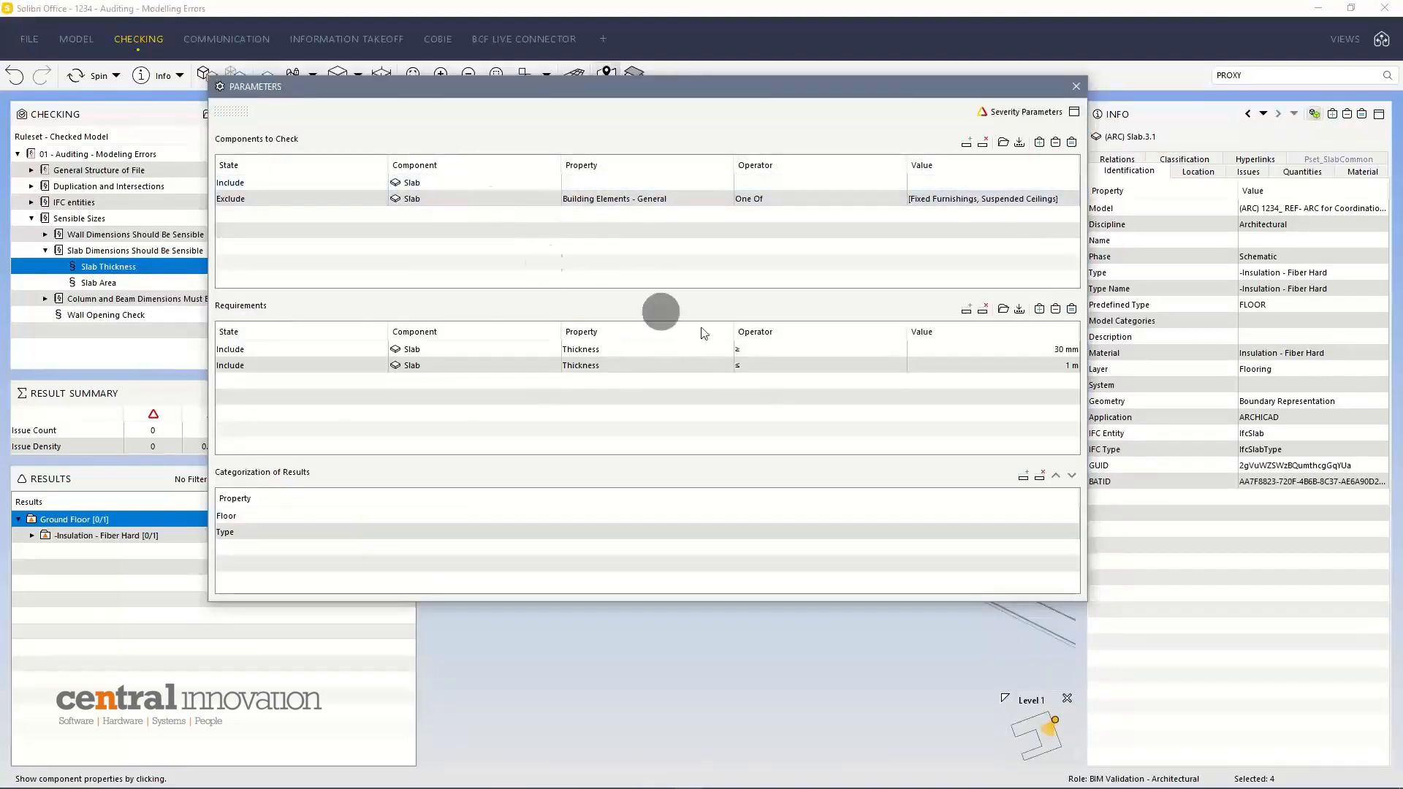
pyautogui.click(961, 351)
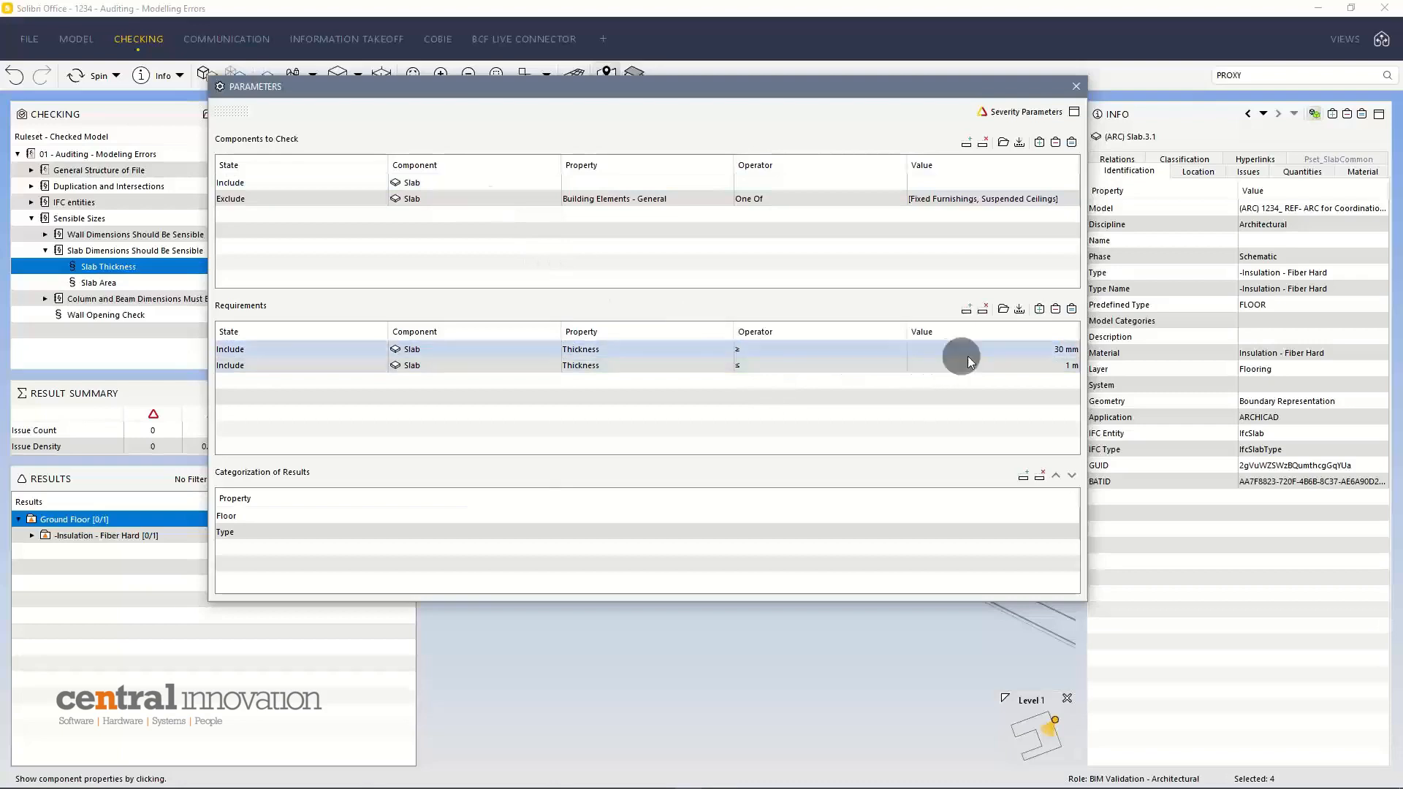
pyautogui.click(1071, 367)
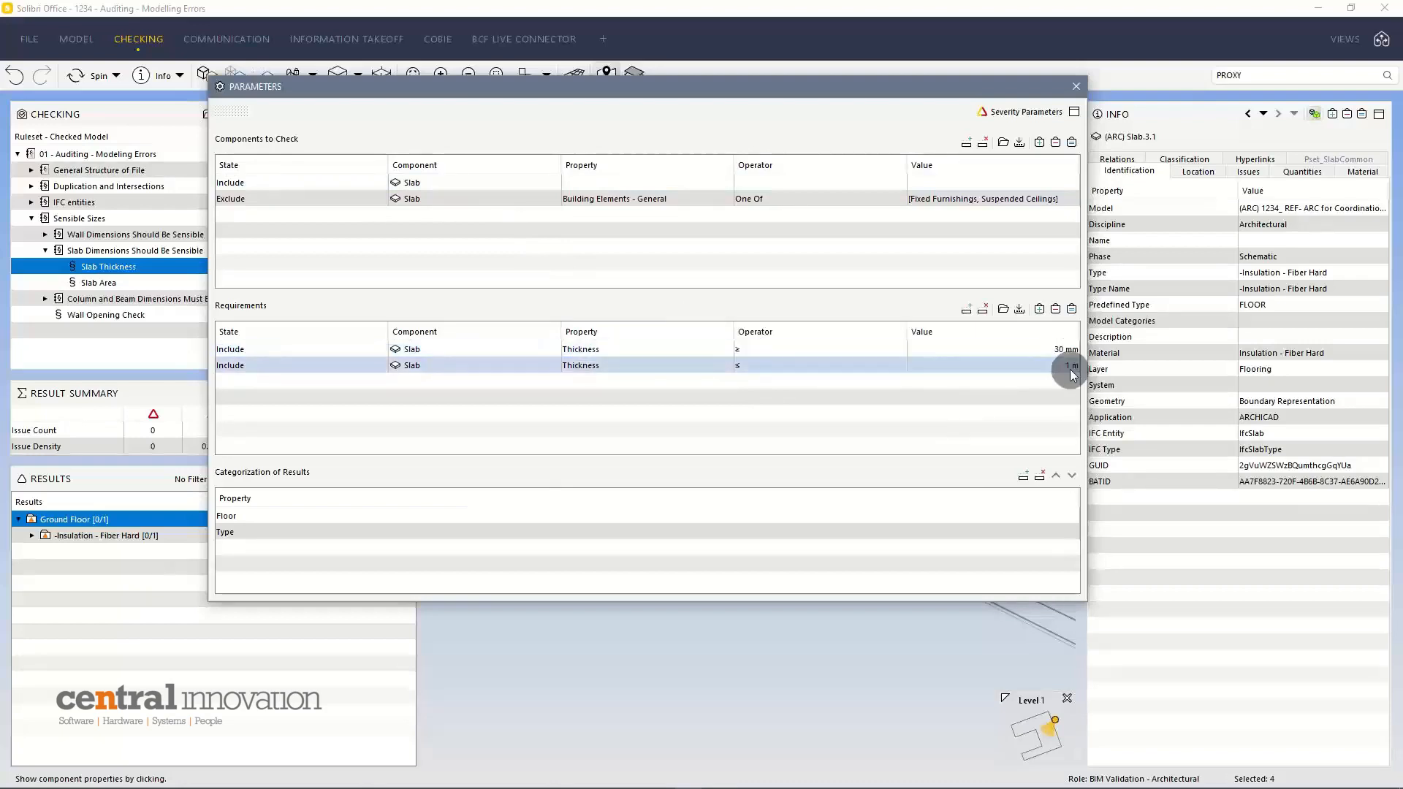
# Step: Close the rule parameters, check the column and beam dimensions rule group, and collapse the slab rules and the Sensible Sizes group
pyautogui.click(1075, 87)
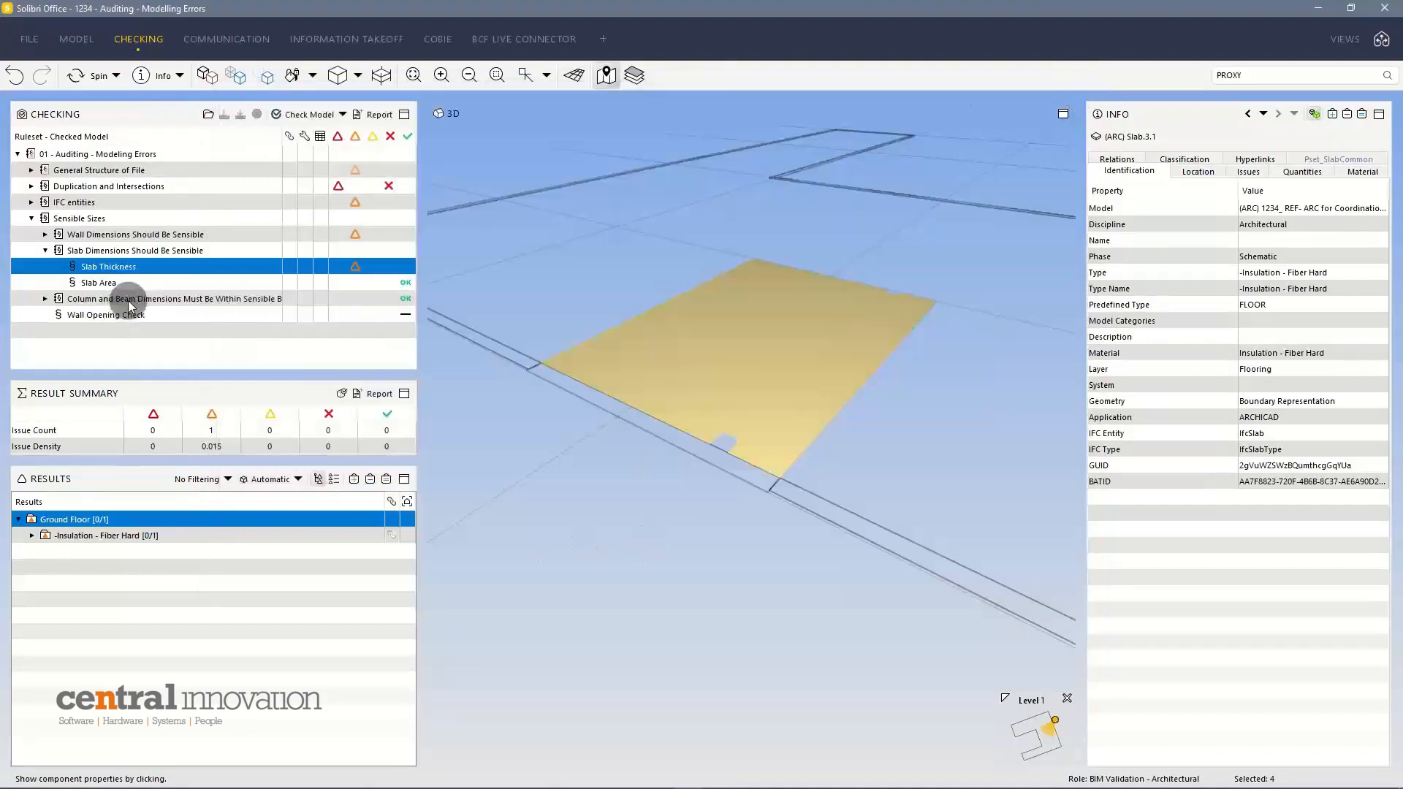
pyautogui.click(130, 300)
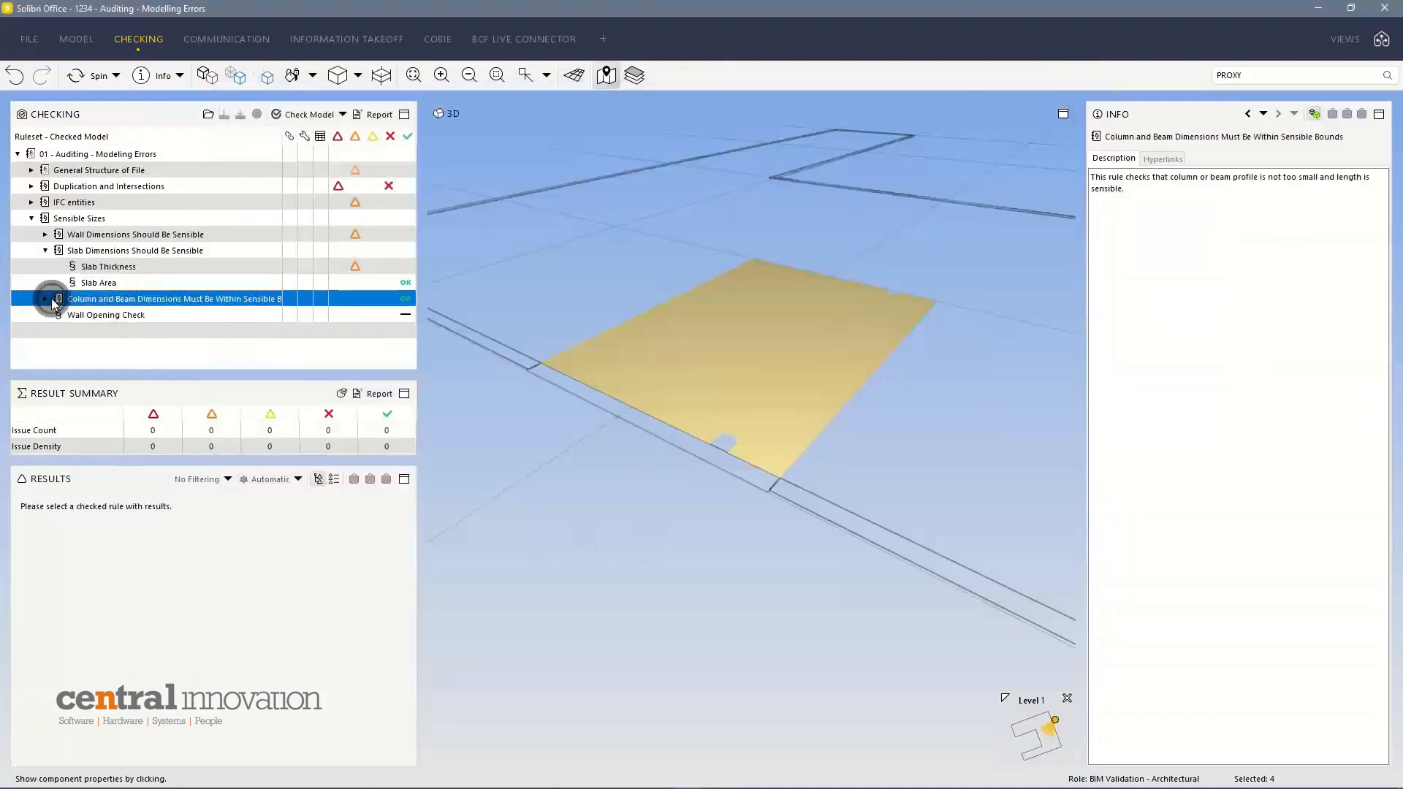
pyautogui.click(46, 250)
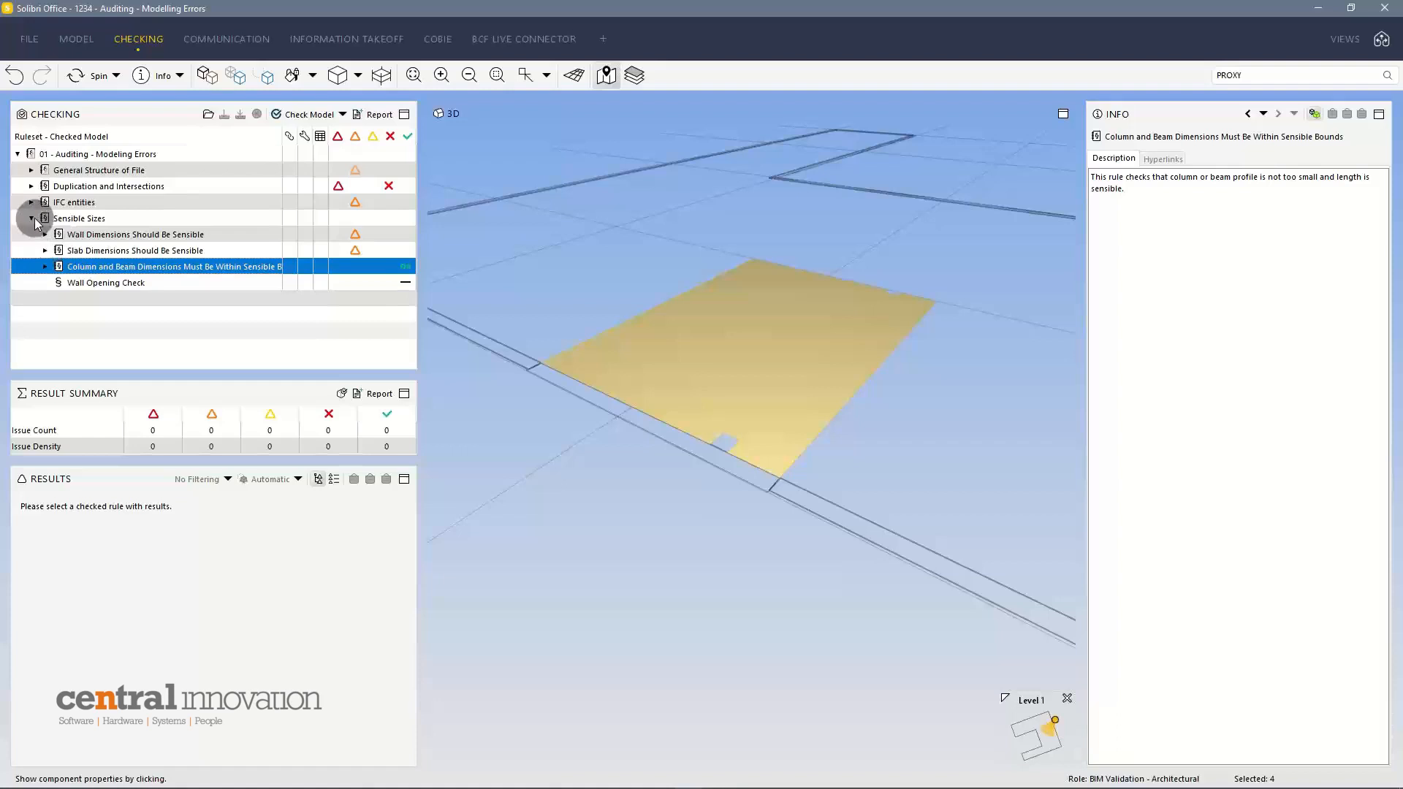
pyautogui.click(33, 219)
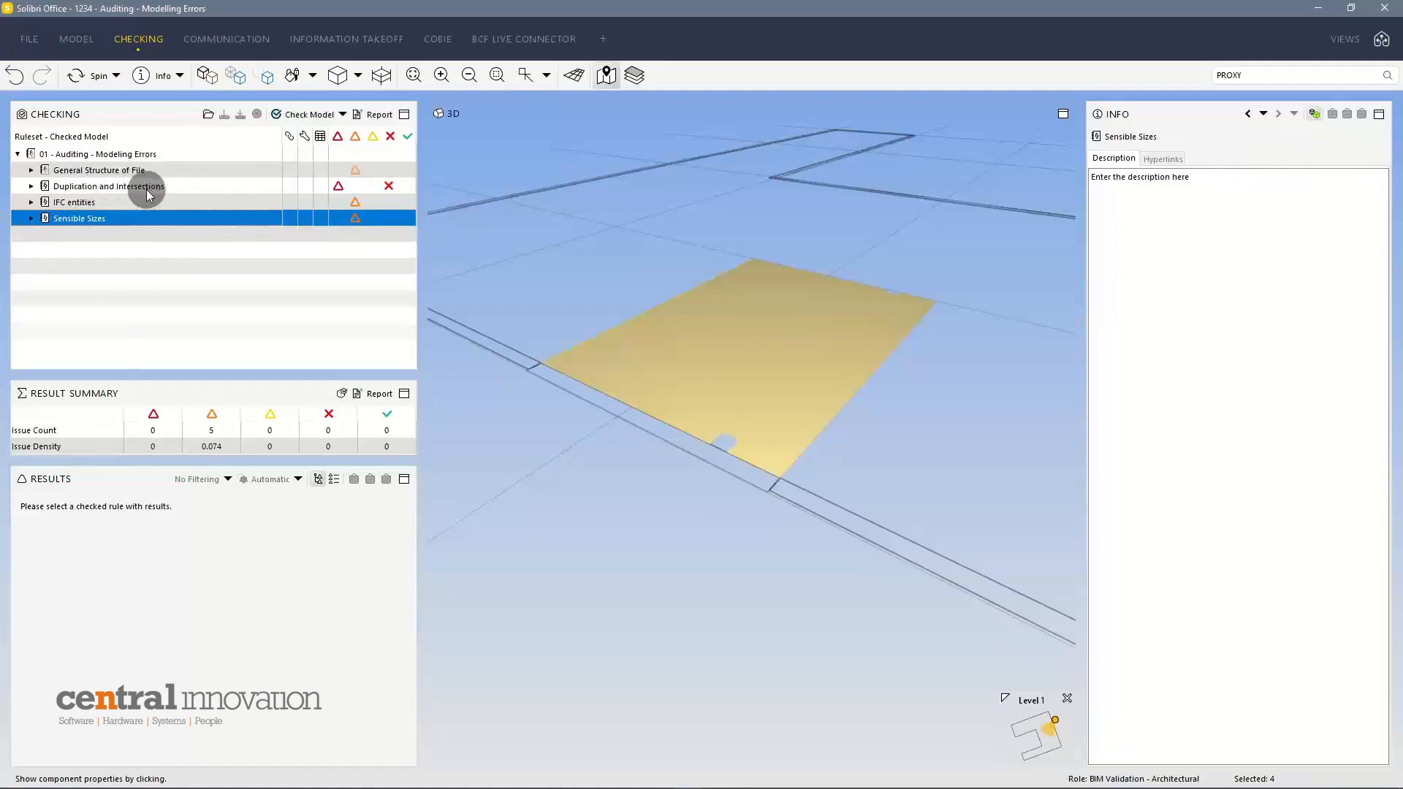
# Step: Show all critical-severity issues of the Duplication and Intersections group together in 3D and inspect where they lie
pyautogui.moveTo(611, 275); pyautogui.dragTo(507, 331)
pyautogui.scroll(-5, 603, 295)
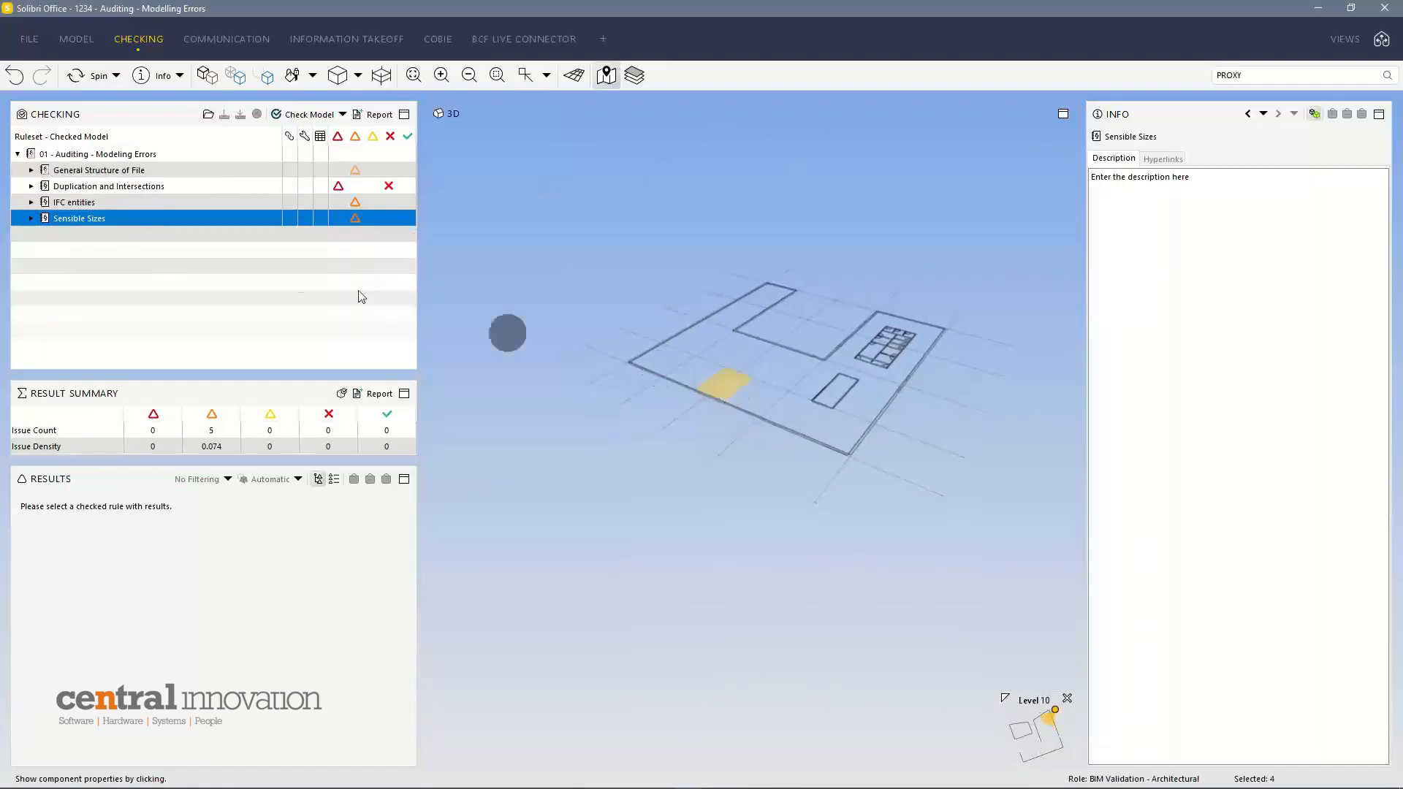
pyautogui.click(106, 204)
pyautogui.click(106, 186)
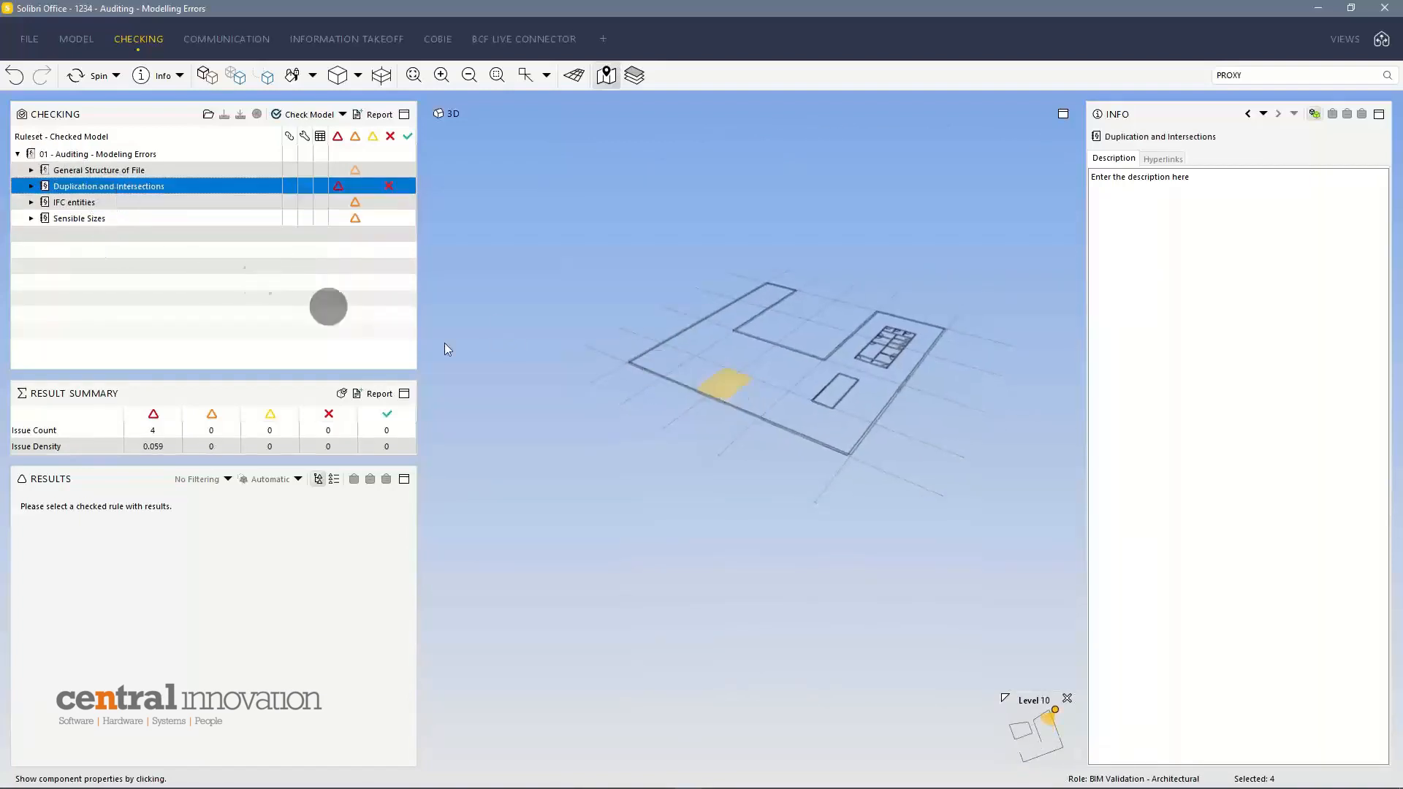
pyautogui.click(151, 431)
pyautogui.moveTo(908, 298); pyautogui.dragTo(647, 346)
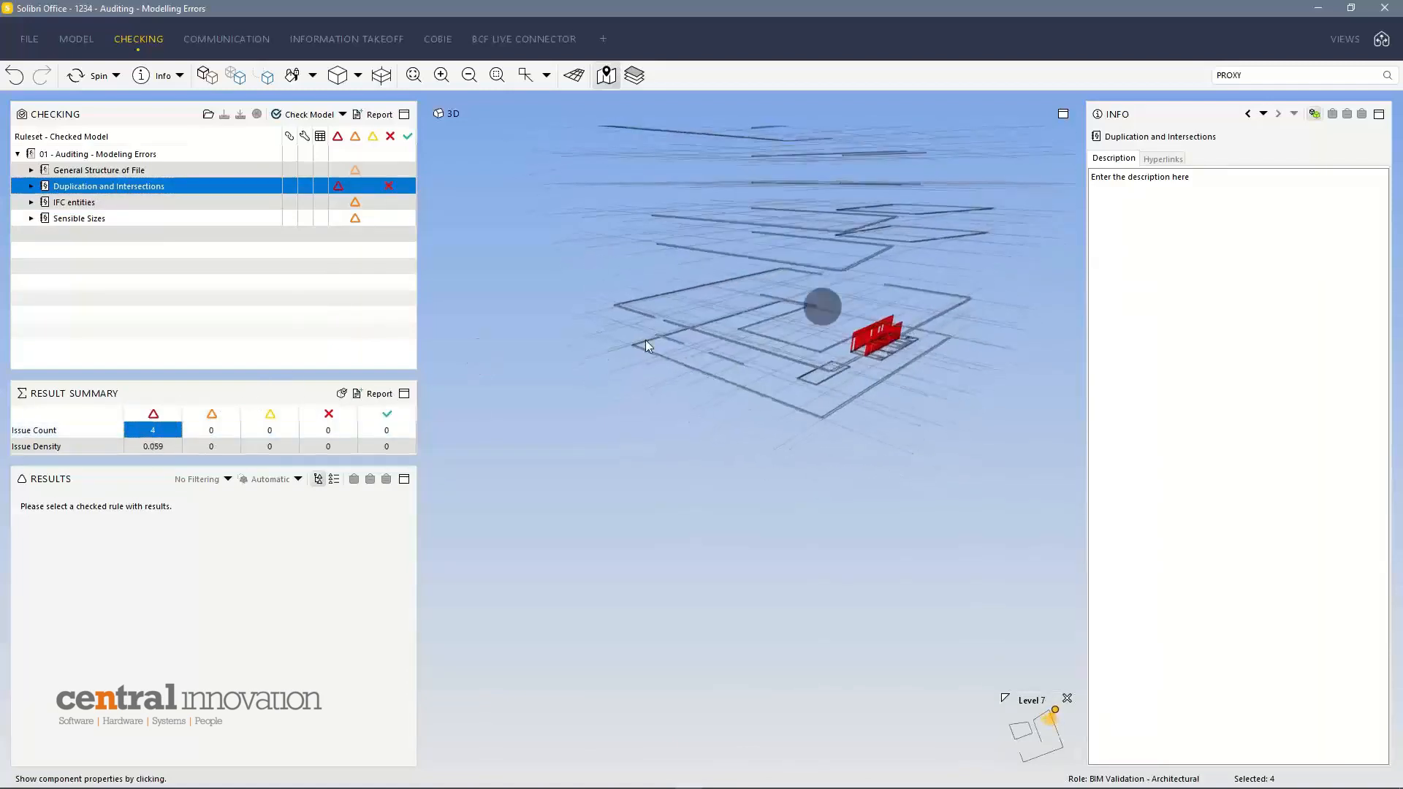
# Step: Show all moderate-severity issues of the IFC entities group in 3D and inspect the flagged components
pyautogui.click(126, 205)
pyautogui.click(221, 431)
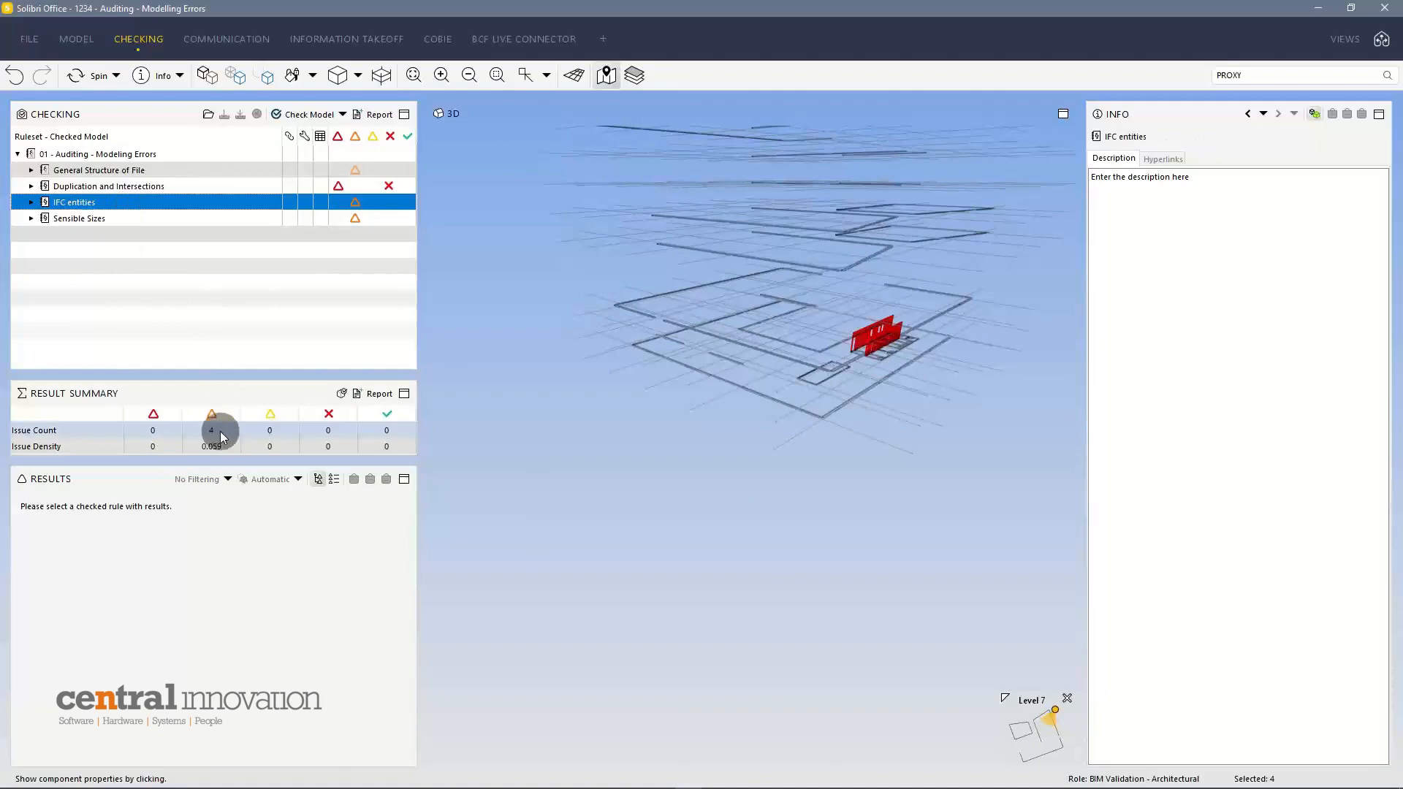
pyautogui.moveTo(797, 438); pyautogui.dragTo(817, 548)
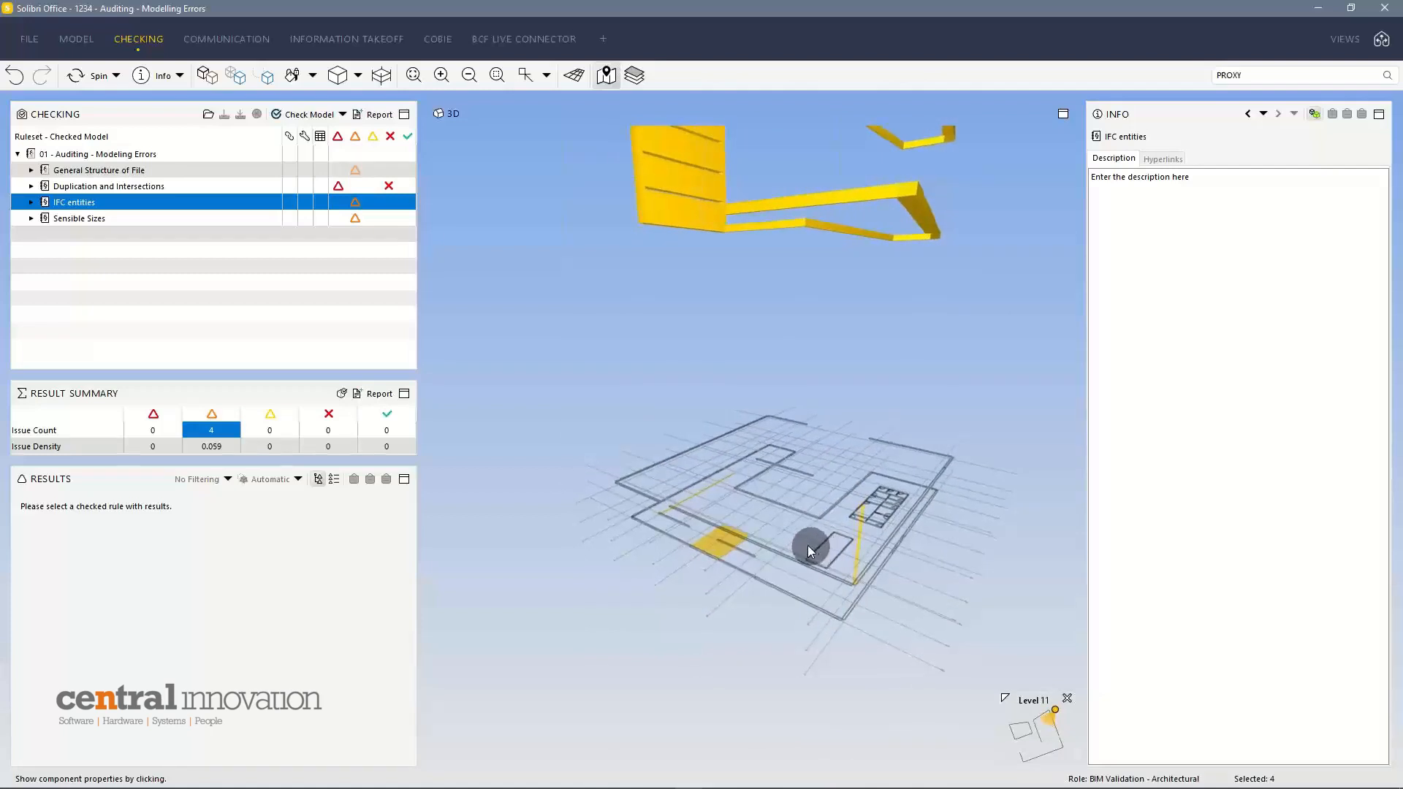
# Step: Show all moderate-severity issues of the Sensible Sizes group in 3D and identify the flagged slab among the components
pyautogui.click(153, 218)
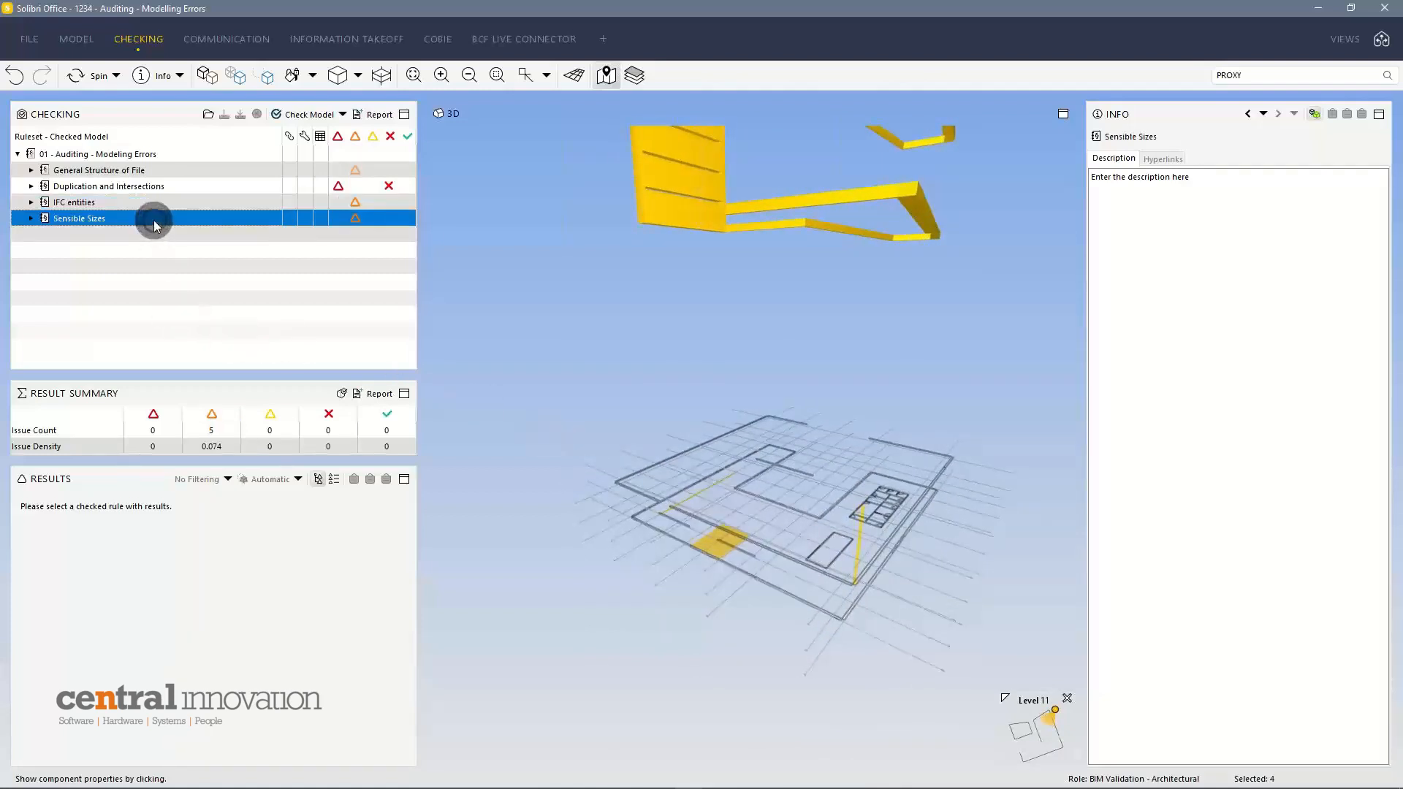
pyautogui.click(211, 430)
pyautogui.moveTo(720, 563); pyautogui.dragTo(697, 477)
pyautogui.moveTo(716, 491); pyautogui.dragTo(706, 495)
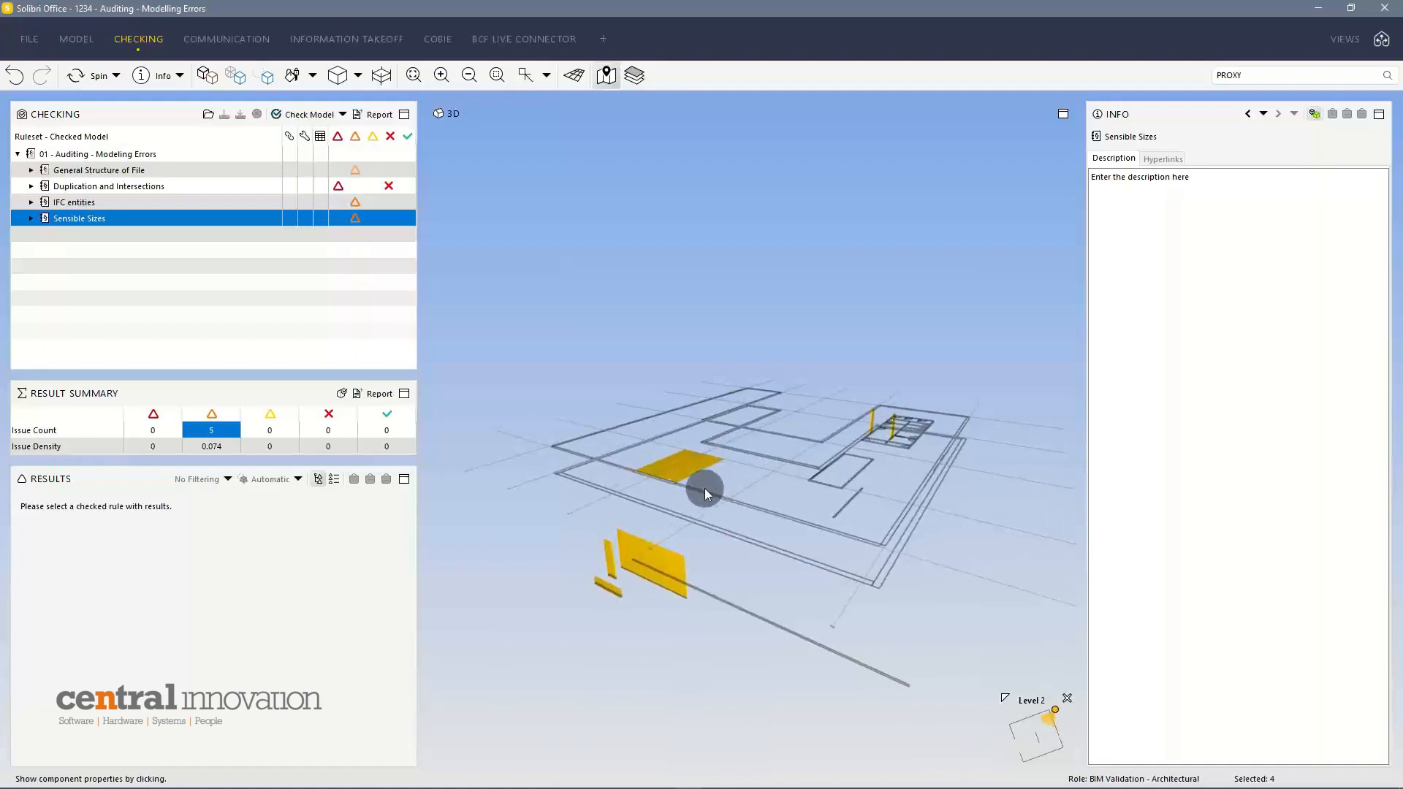
pyautogui.moveTo(704, 469)
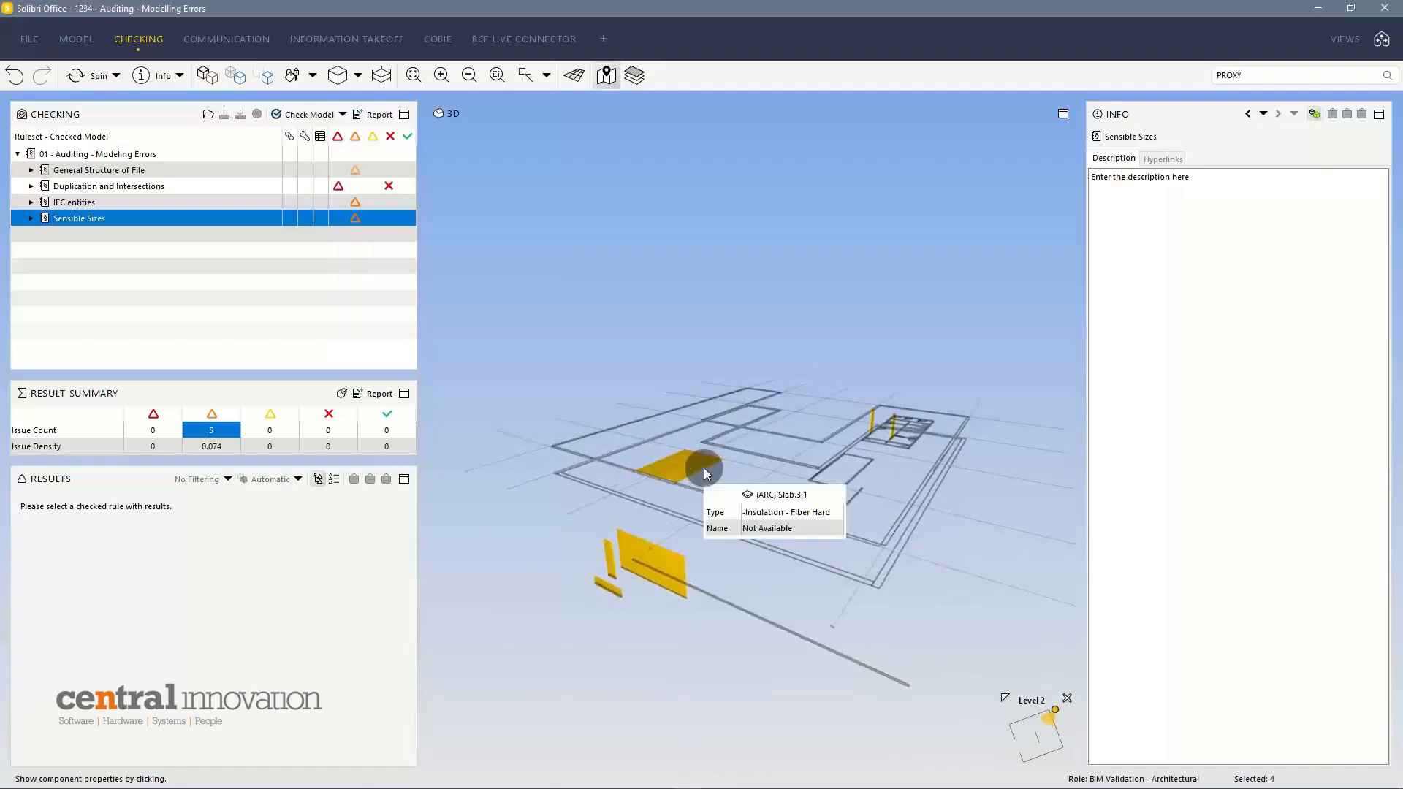